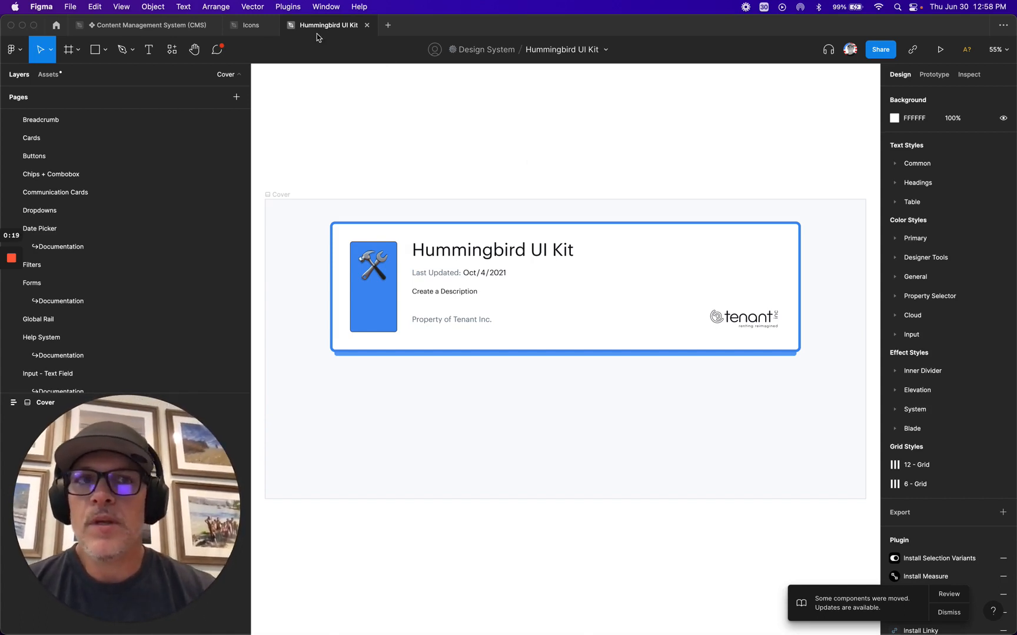
- Open the Forms page of the Hummingbird UI Kit and examine the Label component's single-row and multiple-row variants
left_click(34, 26)
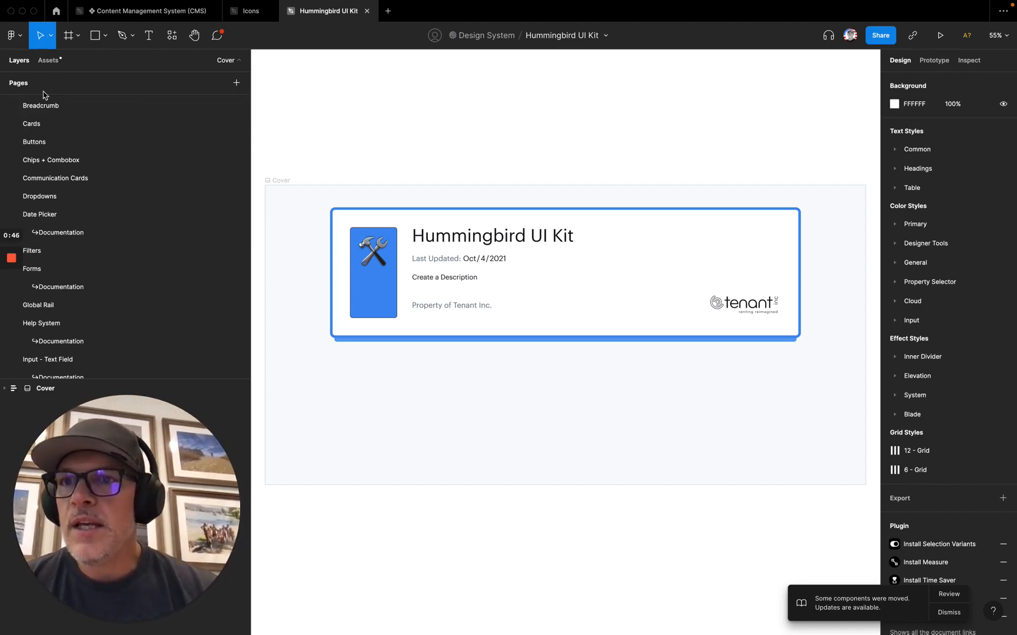
left_click(34, 269)
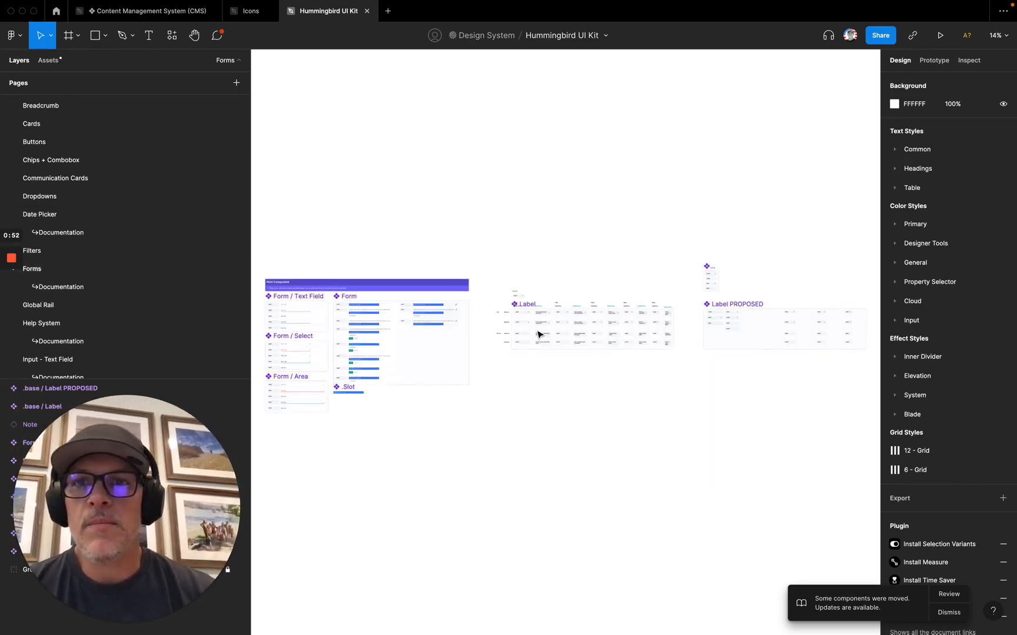
scroll(538, 308, "up", 5)
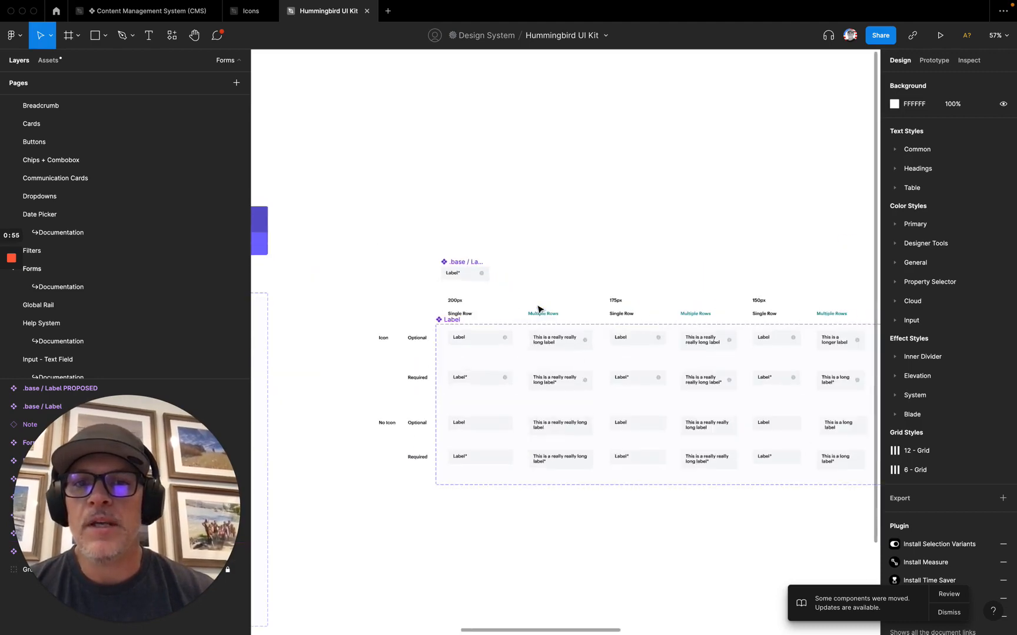
- Switch to the Content Management System (CMS) file and reload it
left_click(121, 12)
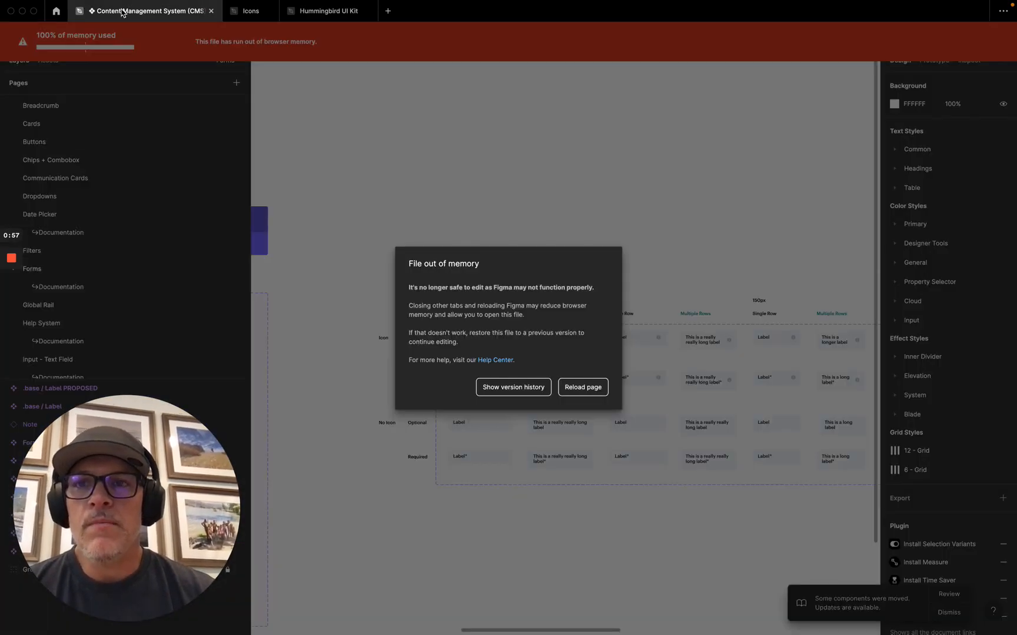
left_click(583, 391)
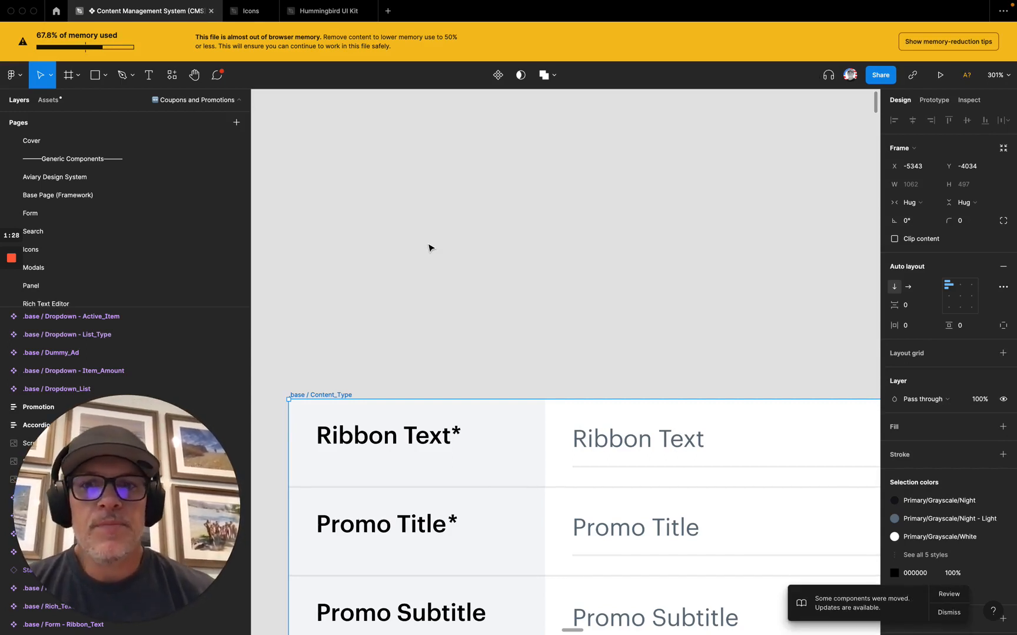
- Examine the Ribbon Text row and its label in the .base / Content_Type frame
scroll(428, 251, "down", 1)
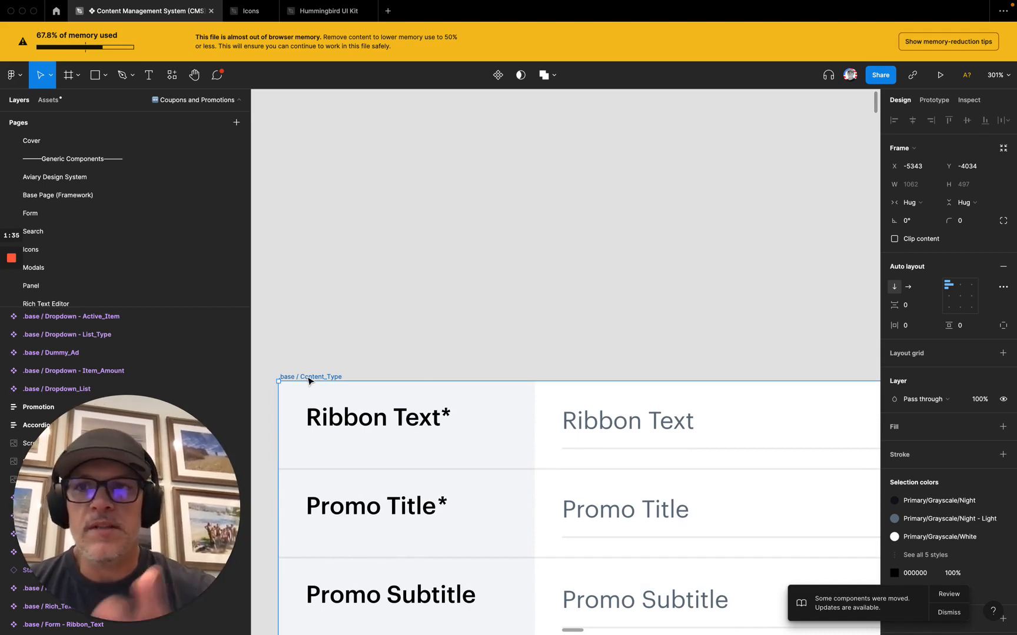
scroll(374, 312, "down", 5)
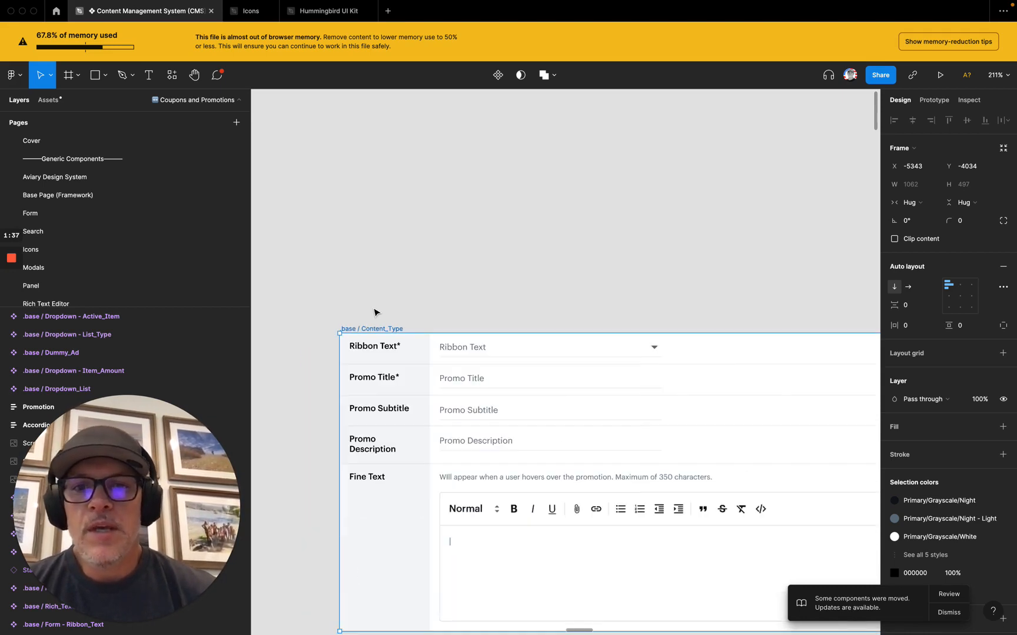
scroll(366, 357, "up", 3)
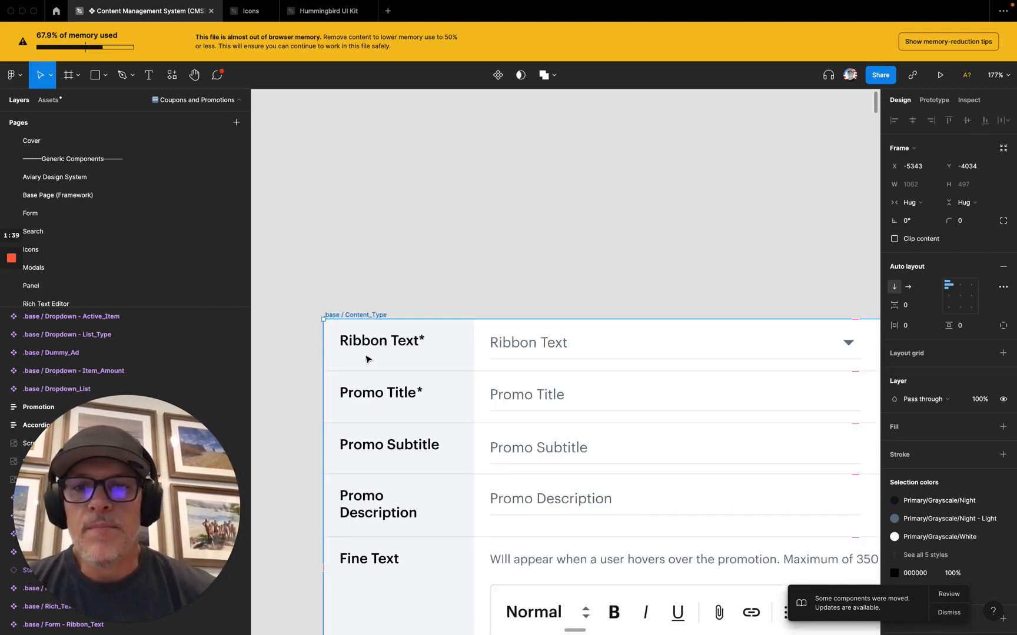
left_click(364, 367)
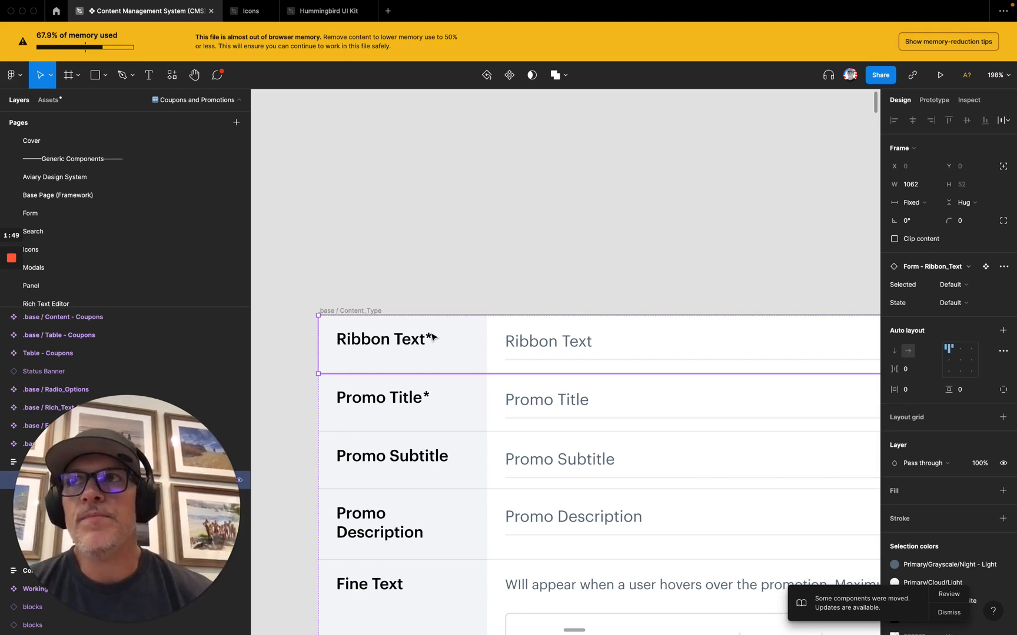
scroll(363, 352, "up", 10)
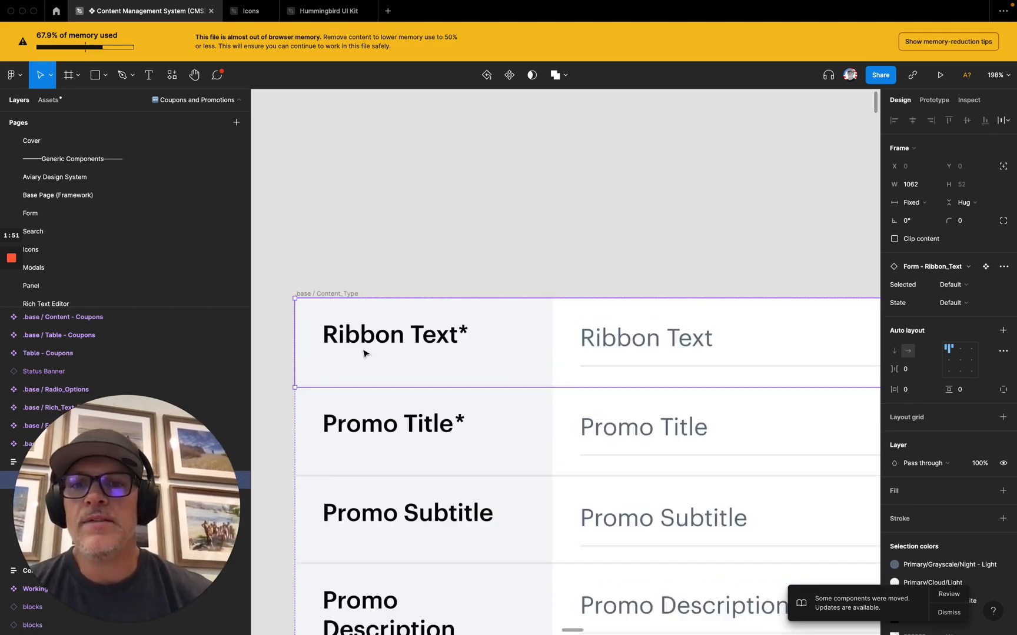
scroll(330, 352, "left", 2)
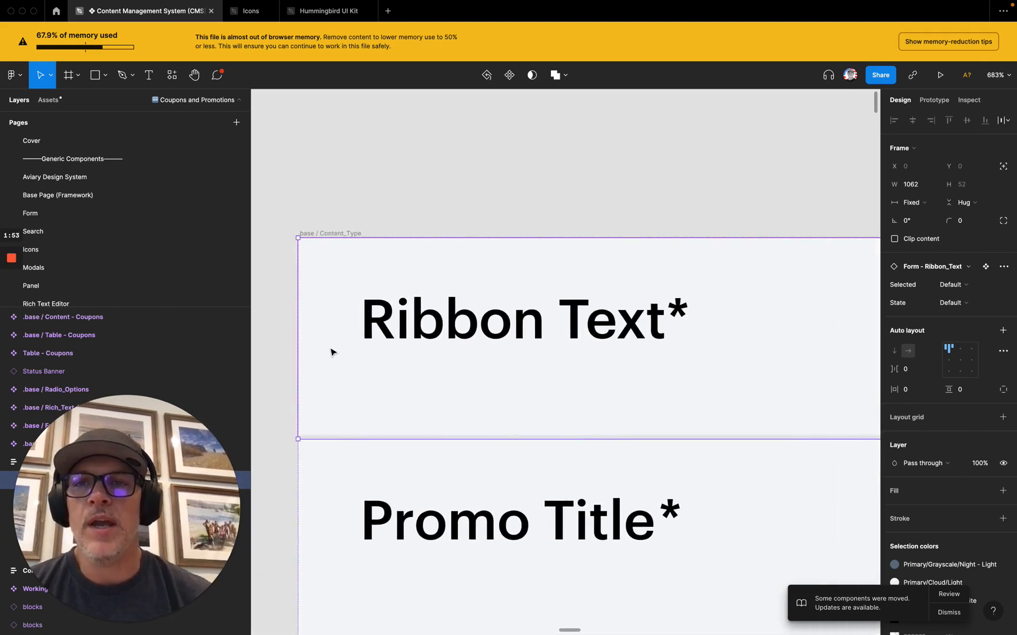
scroll(352, 367, "right", 1)
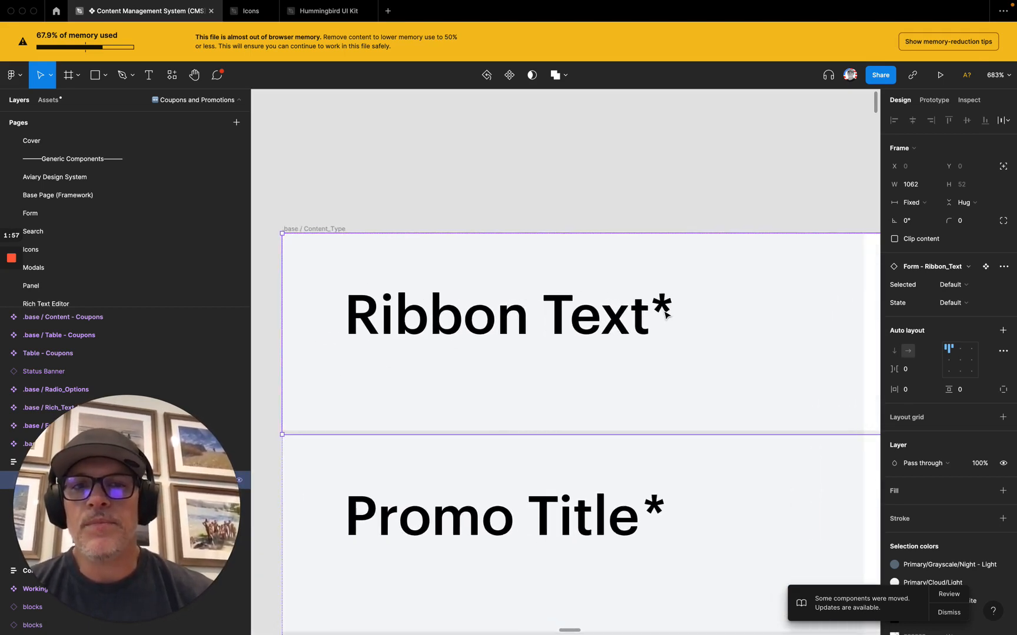
scroll(538, 336, "down", 3)
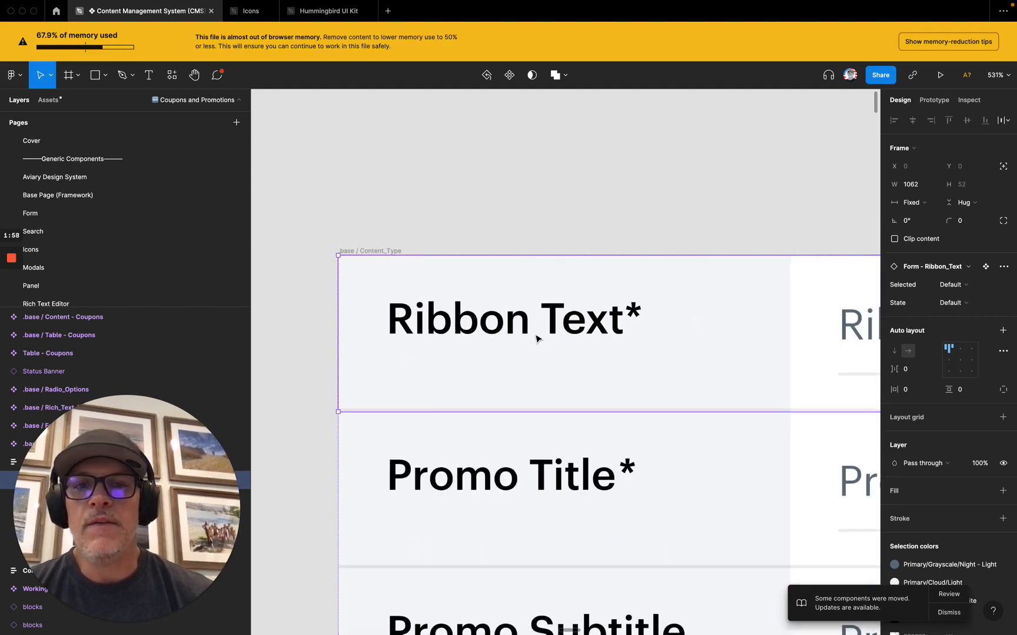
- Extend the label text in the first row of .base / Content_Type to "Ribbon Text Longer text Lbel Here"
left_click(463, 331)
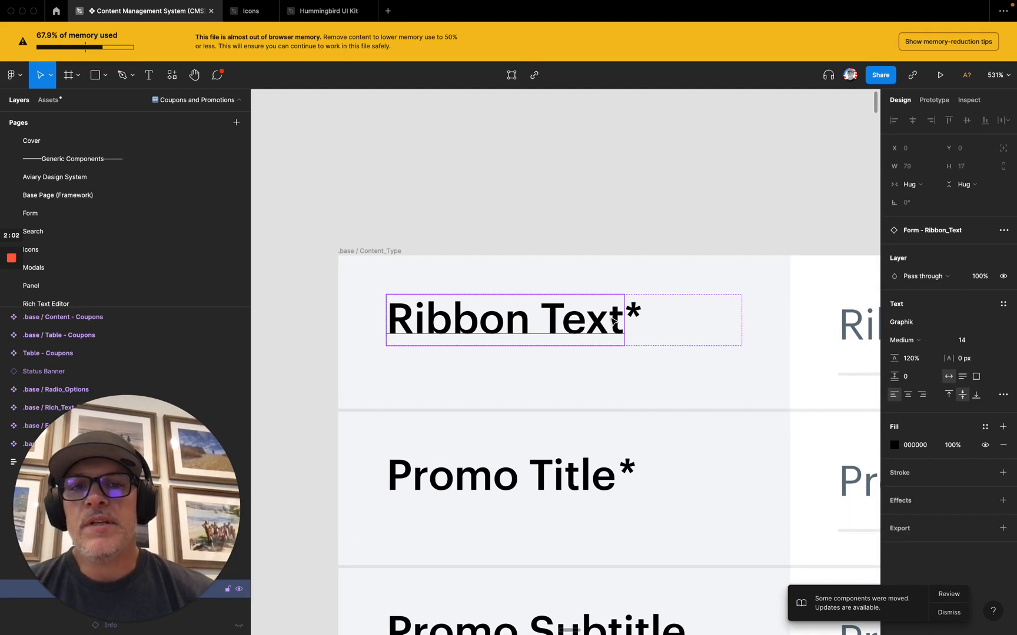
scroll(494, 348, "down", 2)
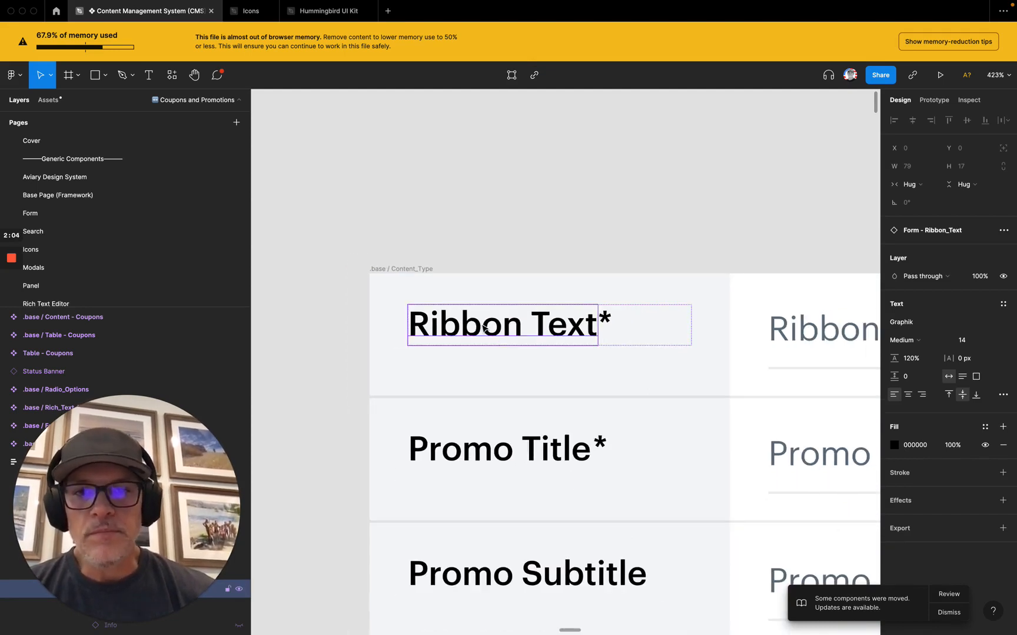
double_click(481, 324)
left_click(597, 326)
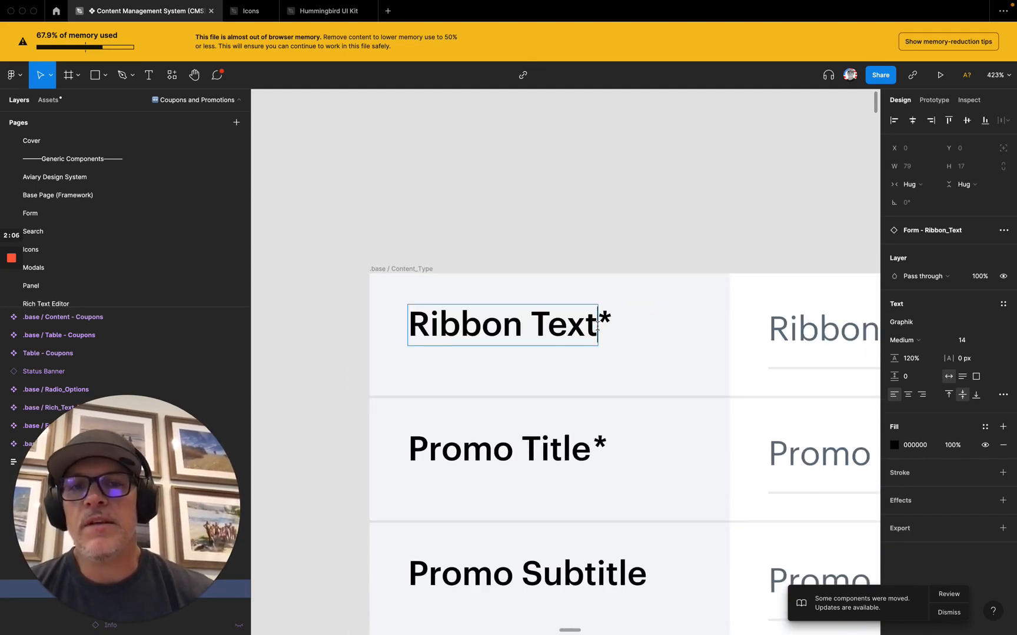
type("Long")
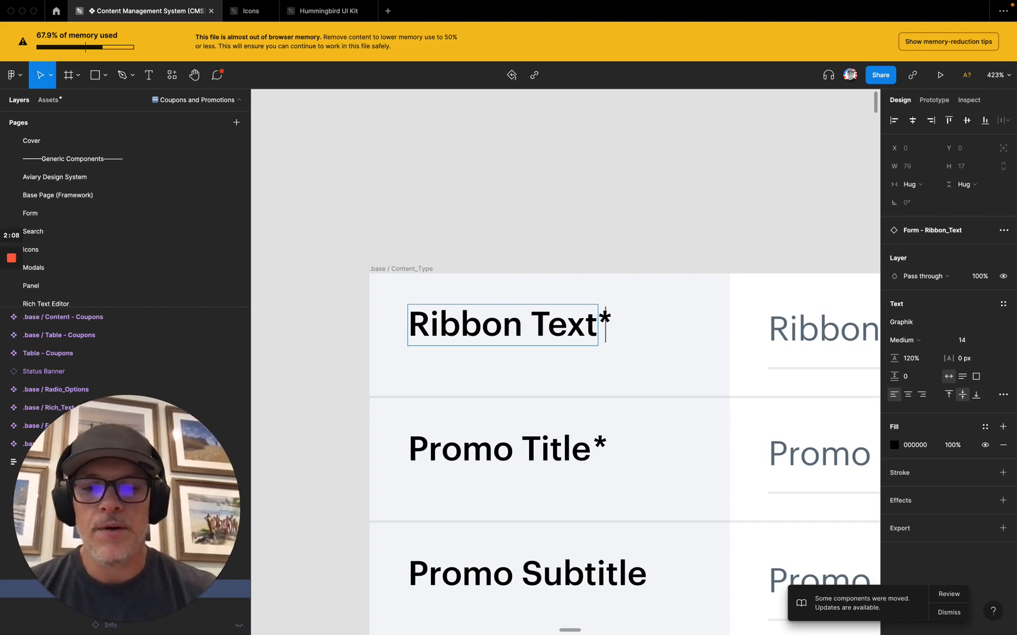
type("er")
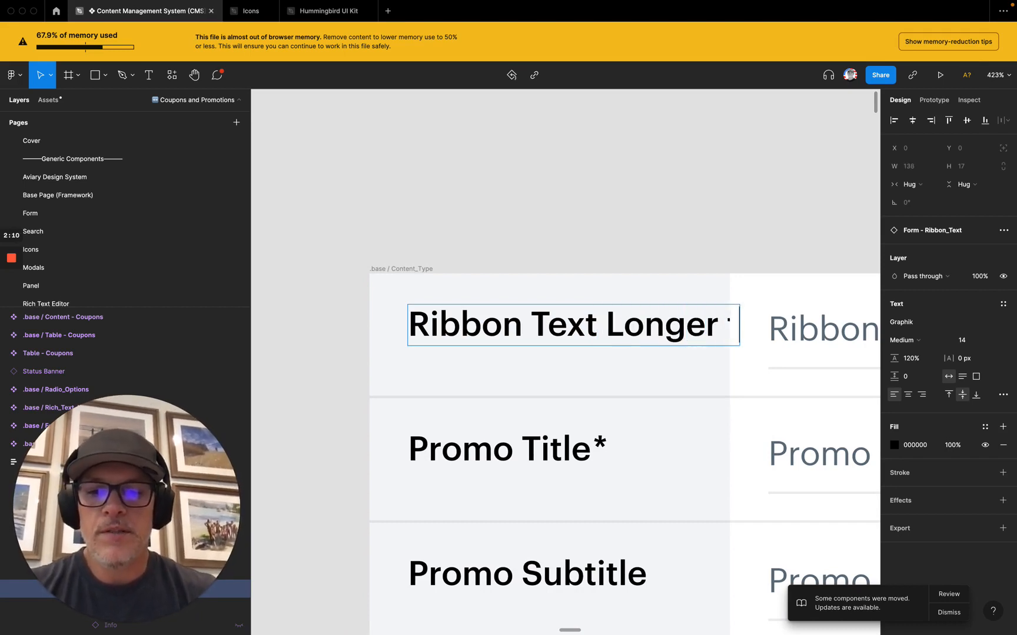
type(" Text he")
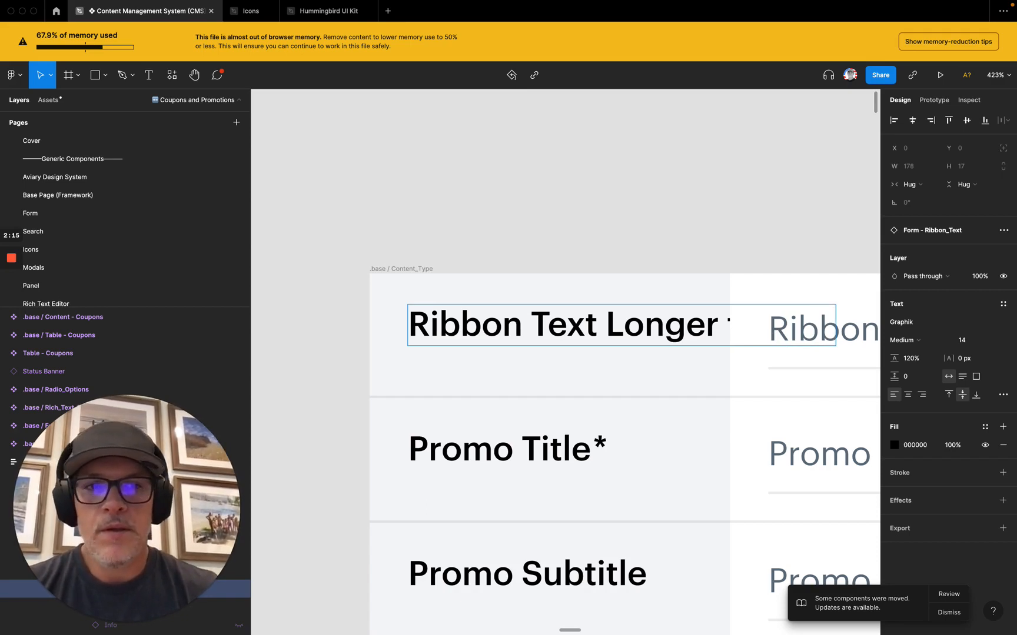
key("BackSpace")
type("hat ")
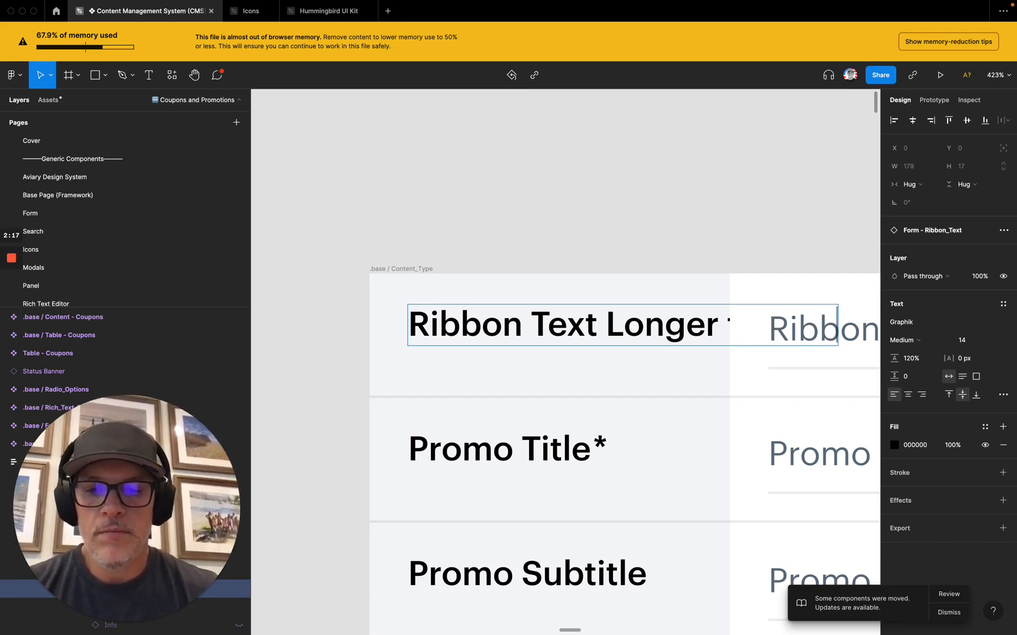
type("the")
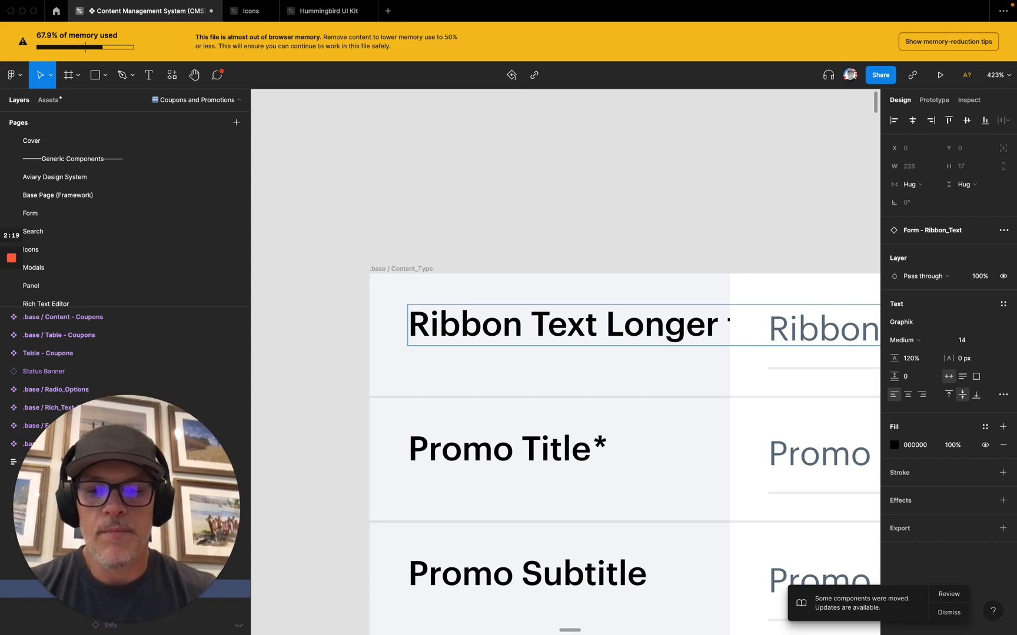
key("Escape")
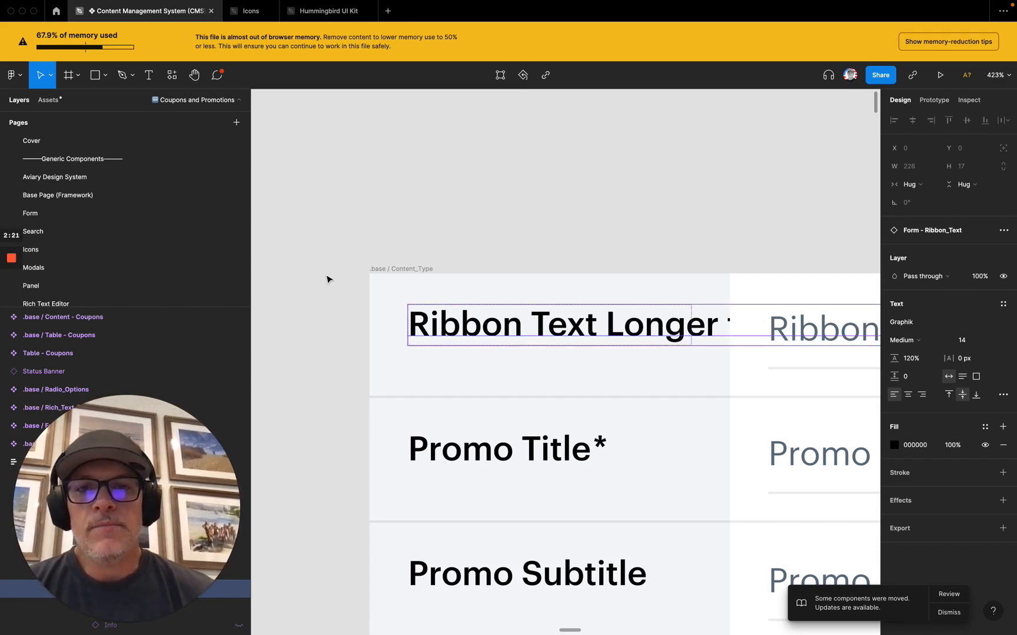
- Set the Row Type of the lengthened Ribbon Text label instance to Multiple
scroll(328, 279, "right", 3)
scroll(328, 278, "right", 2)
scroll(328, 279, "down", 5)
scroll(328, 279, "right", 3)
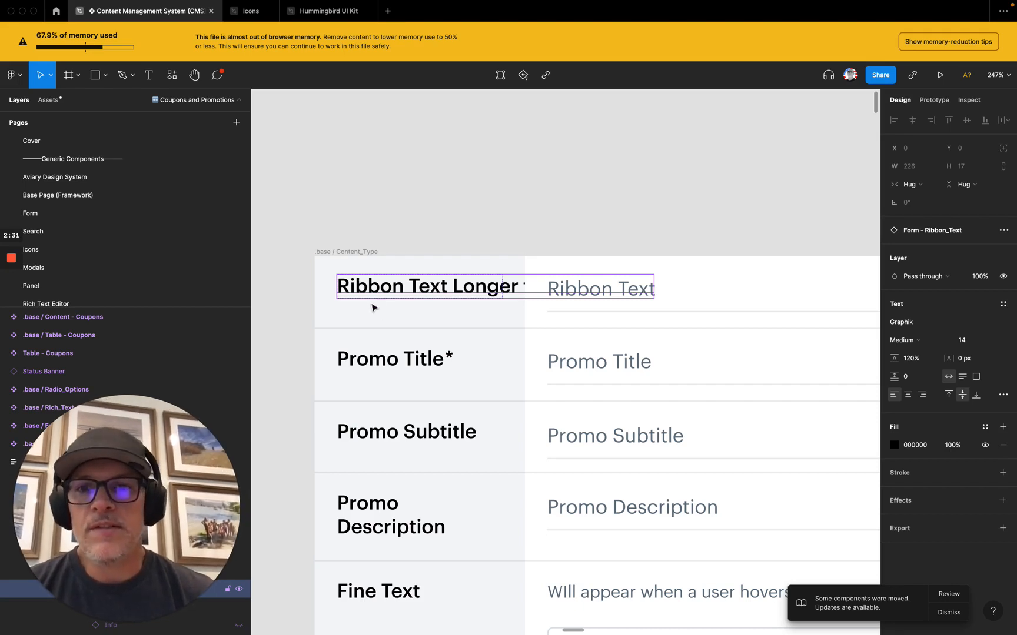
scroll(377, 298, "up", 2)
scroll(377, 298, "up", 1)
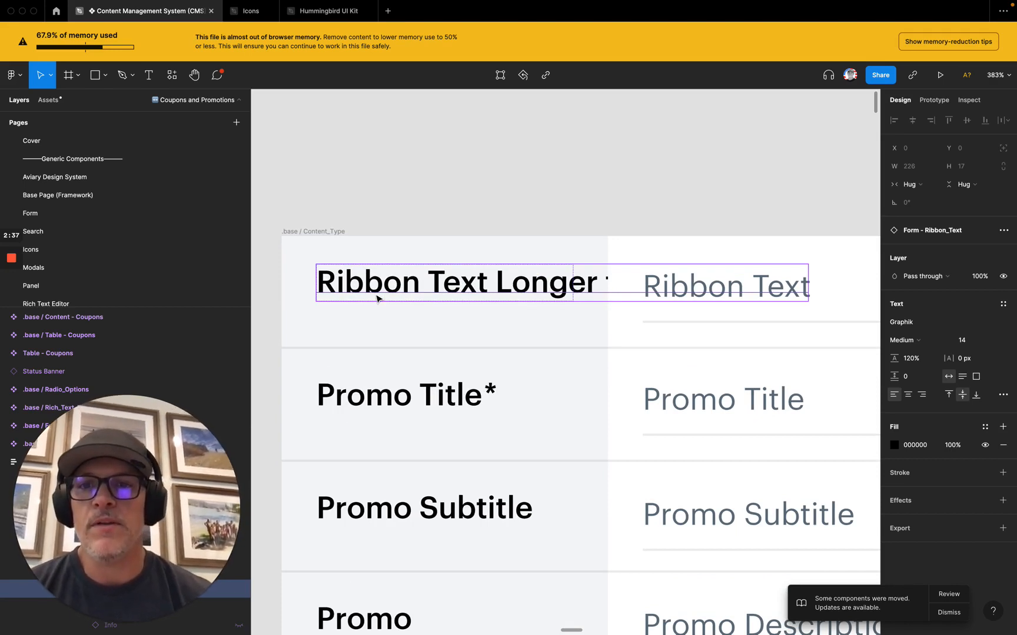
left_click(307, 257)
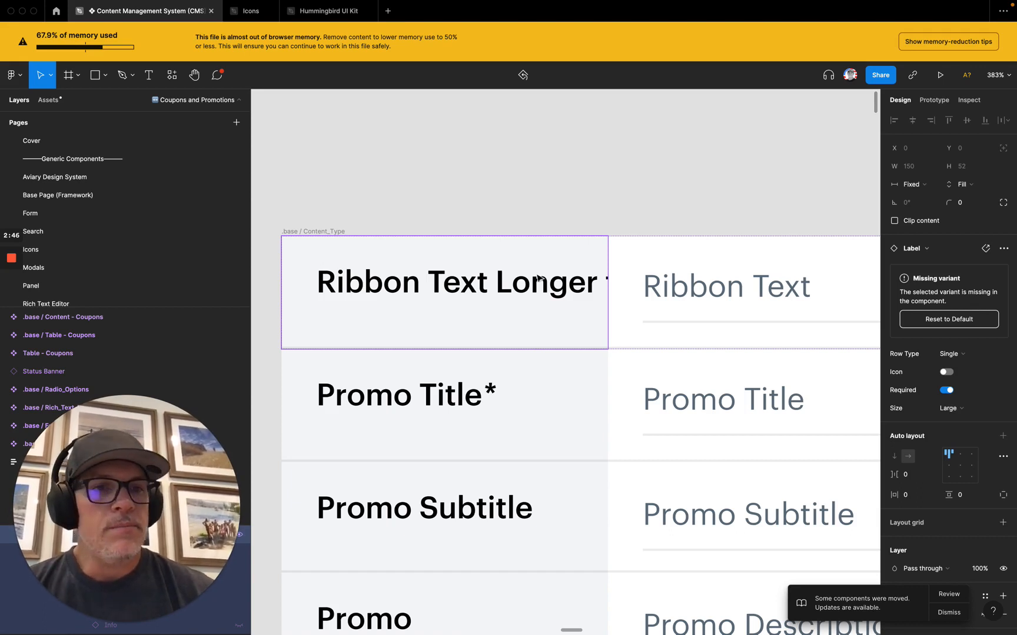
left_click(978, 356)
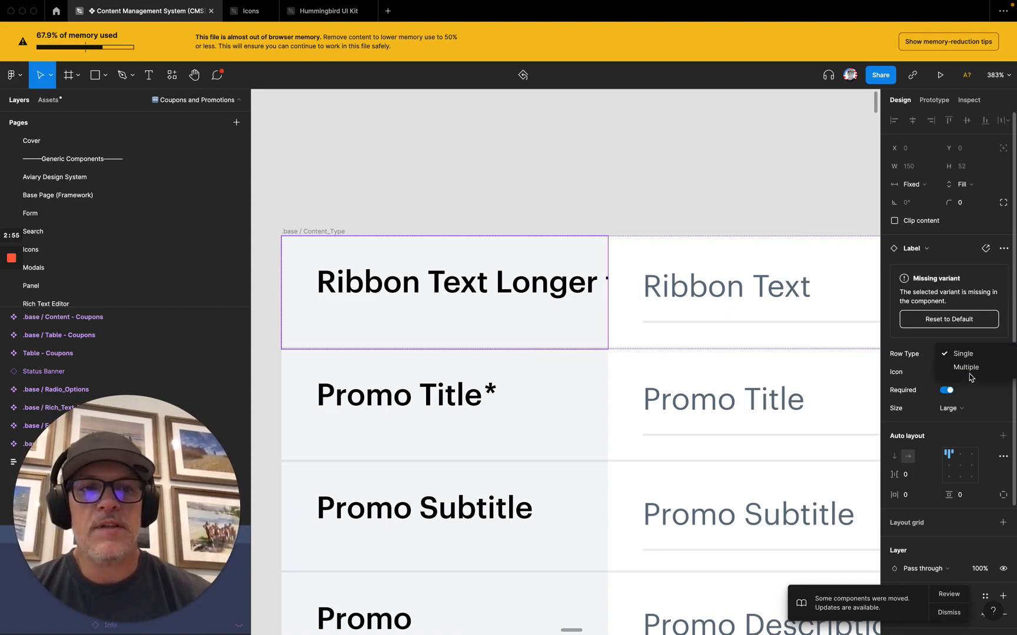
left_click(974, 370)
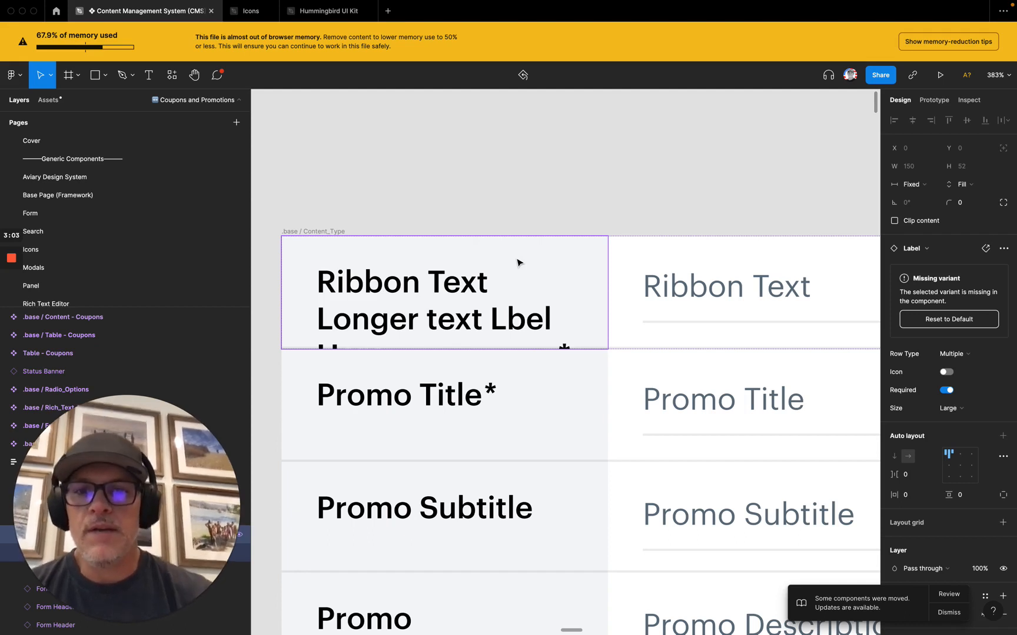
- Set the vertical resizing of the Ribbon Text label to Hug contents
scroll(465, 257, "down", 3)
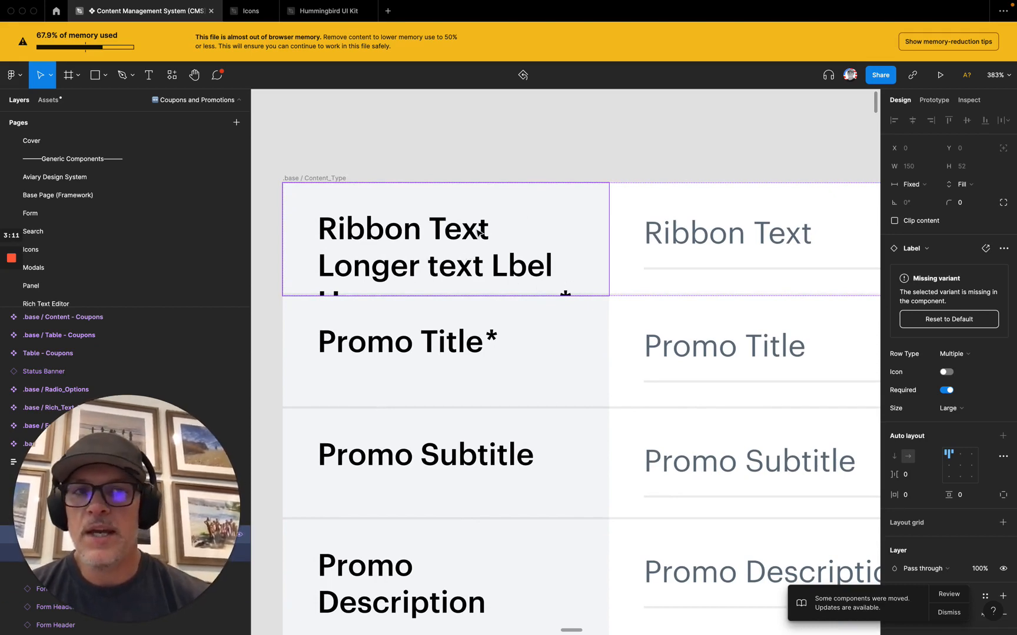
left_click(962, 184)
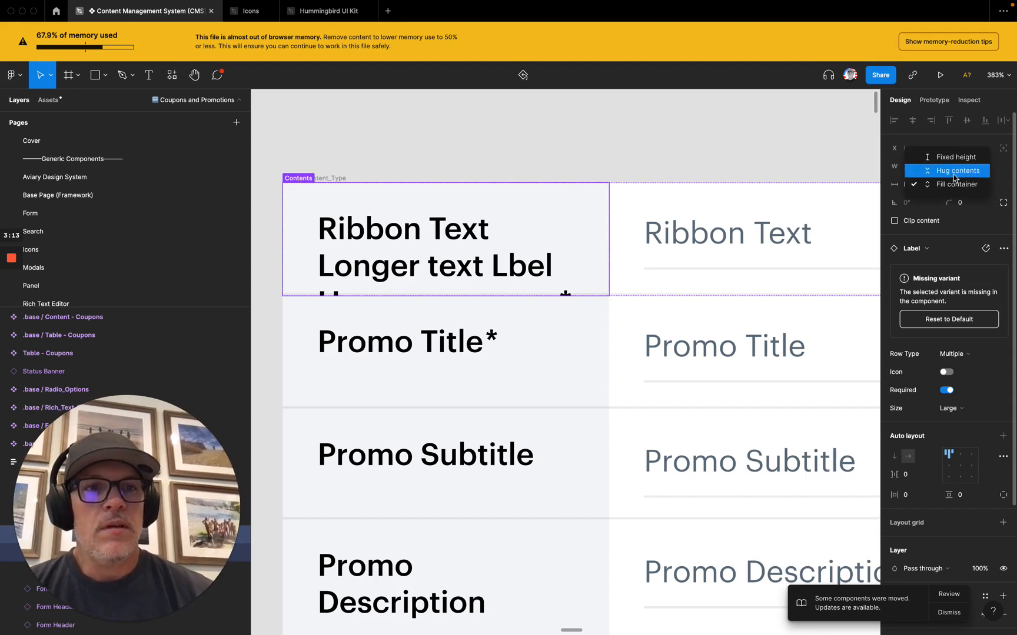
left_click(954, 171)
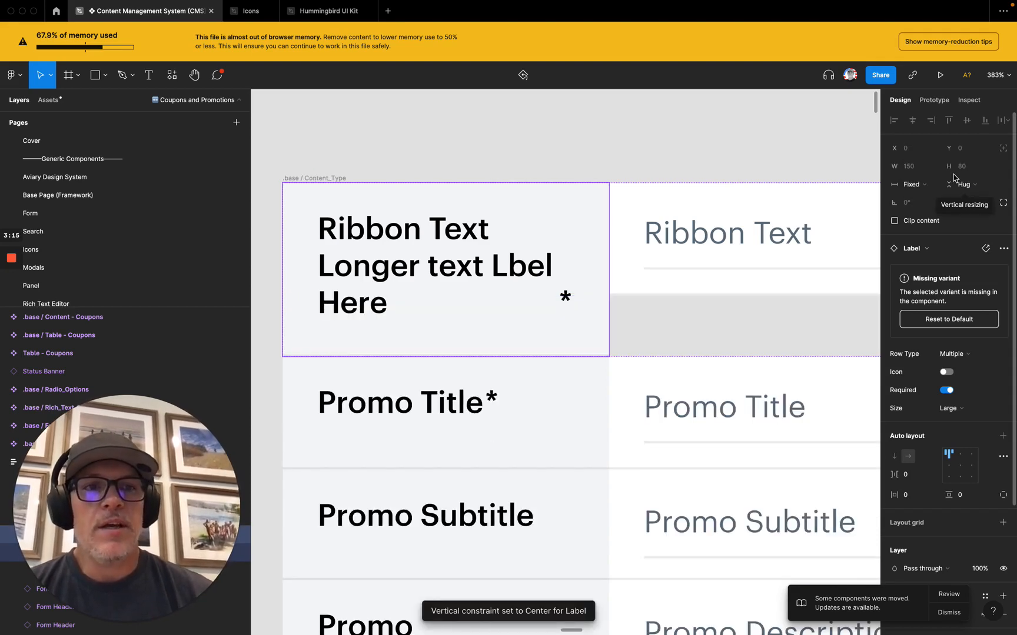
- Set the vertical resizing of the Ribbon Text row's white field container to Fill container and deselect it
scroll(629, 238, "right", 5)
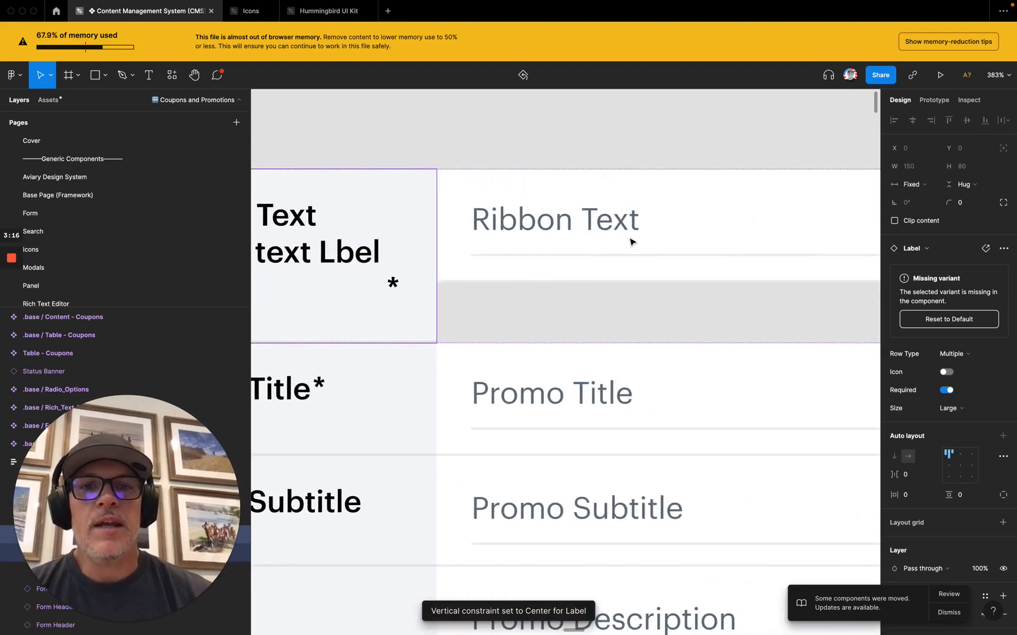
left_click(609, 279)
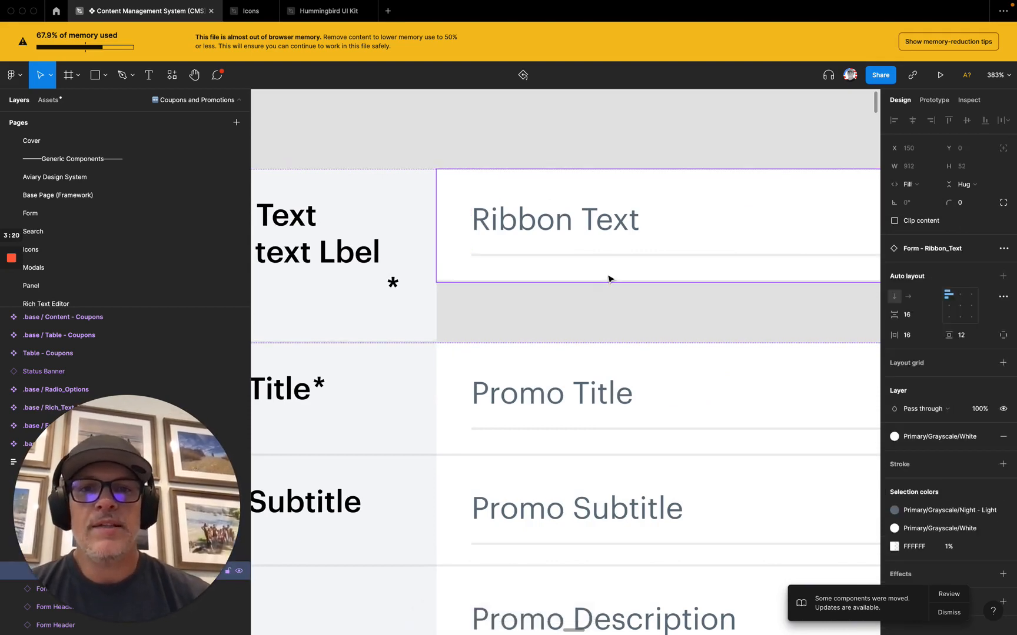
scroll(537, 291, "down", 5)
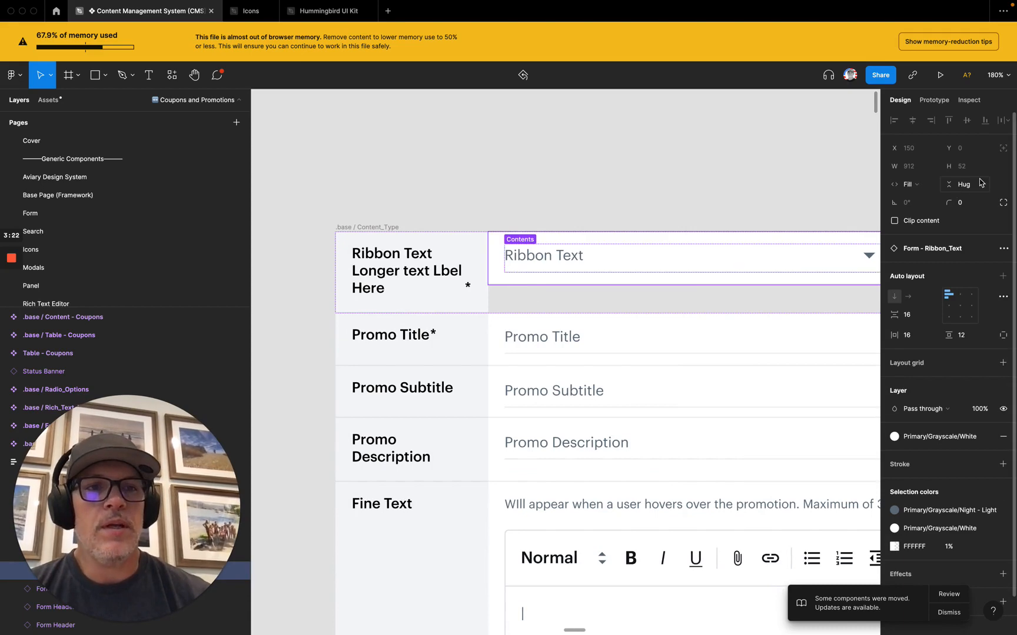
left_click(959, 186)
left_click(954, 199)
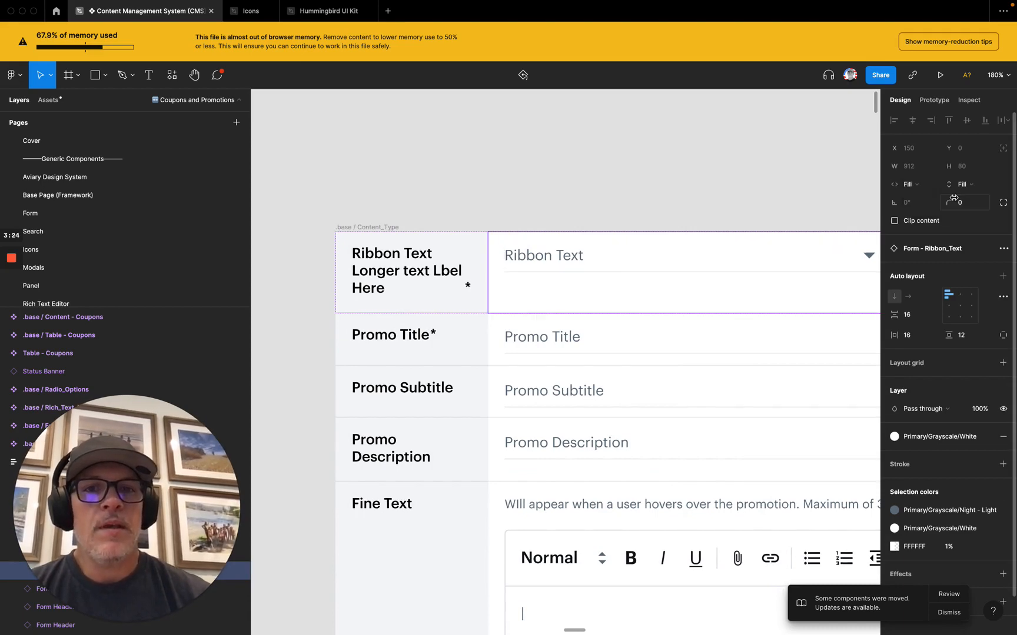
left_click(382, 195)
scroll(382, 196, "down", 3)
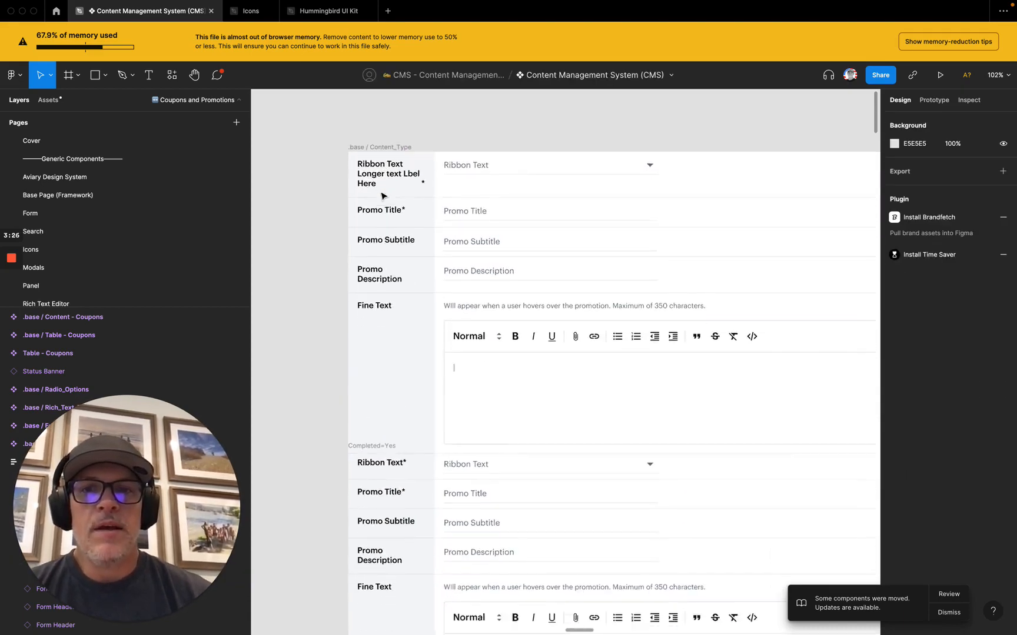
- Inspect the detached asterisk in the Ribbon Text label and turn off the Required property of that Label instance
scroll(381, 198, "up", 5)
scroll(389, 194, "down", 2)
scroll(398, 190, "up", 3)
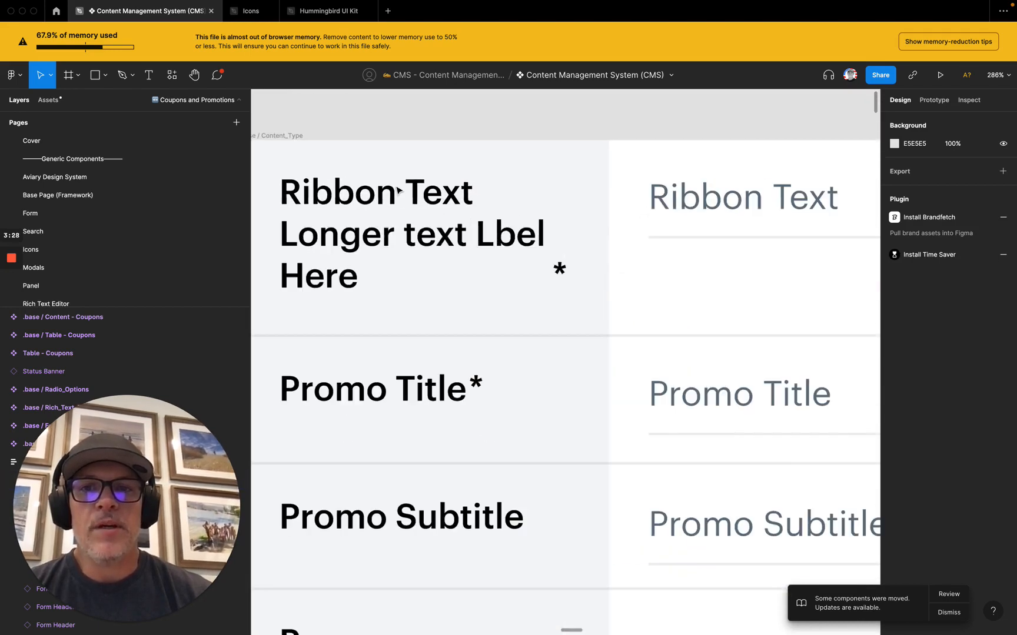
left_click(561, 272)
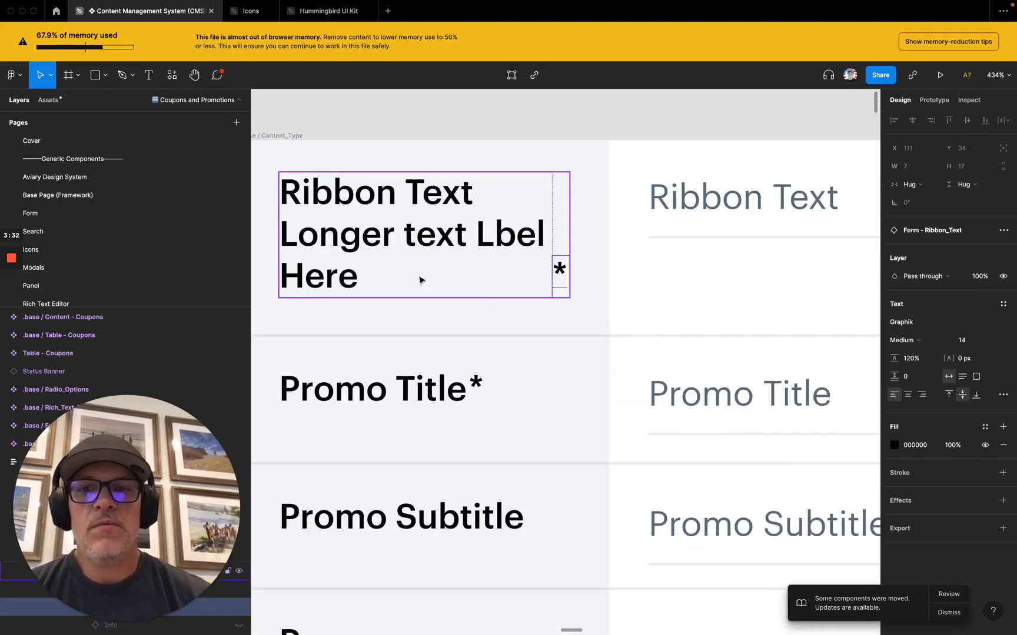
scroll(367, 285, "left", 1)
scroll(366, 285, "left", 3)
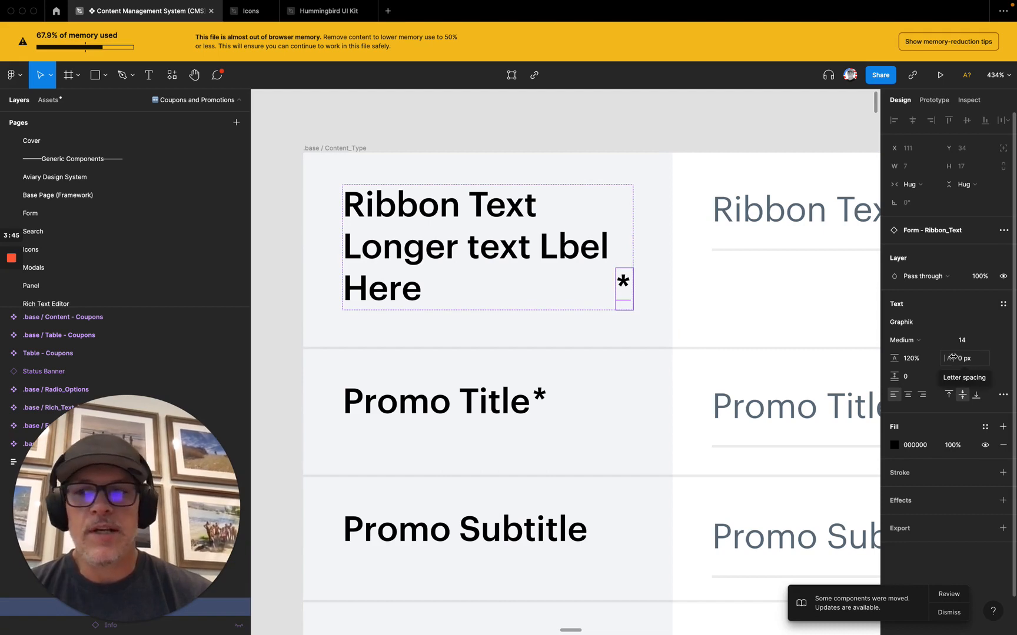
left_click(318, 163)
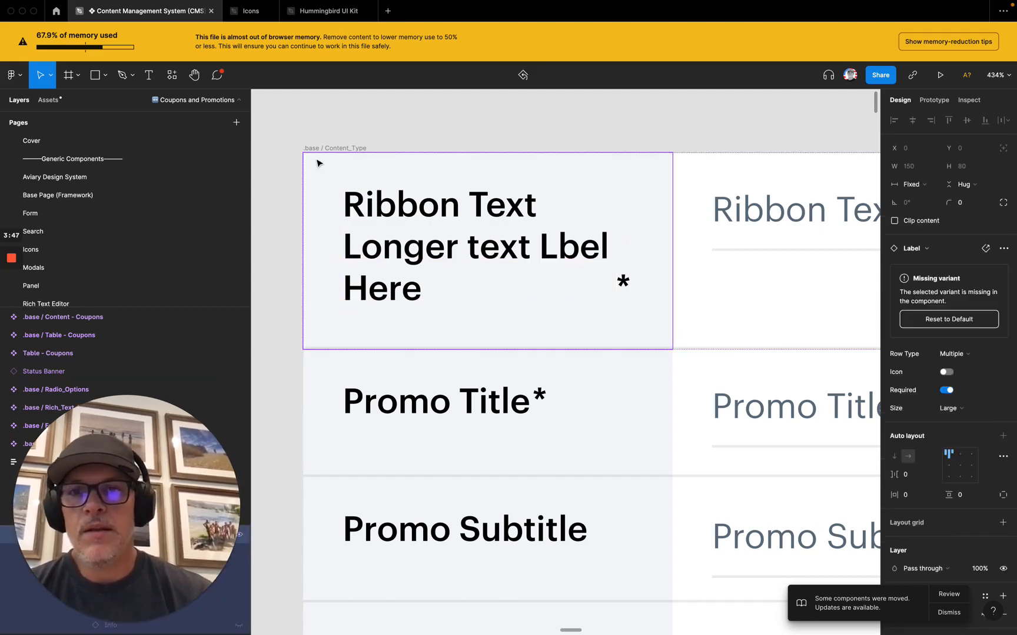
left_click(947, 390)
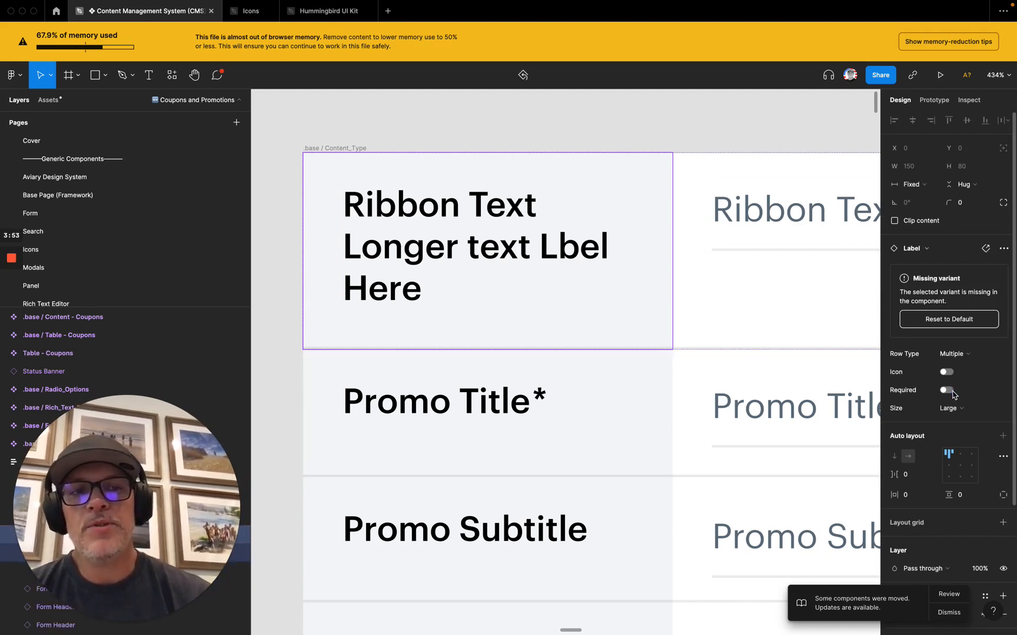
- Append an asterisk directly after "Here" in the multi-row Ribbon Text label
double_click(406, 290)
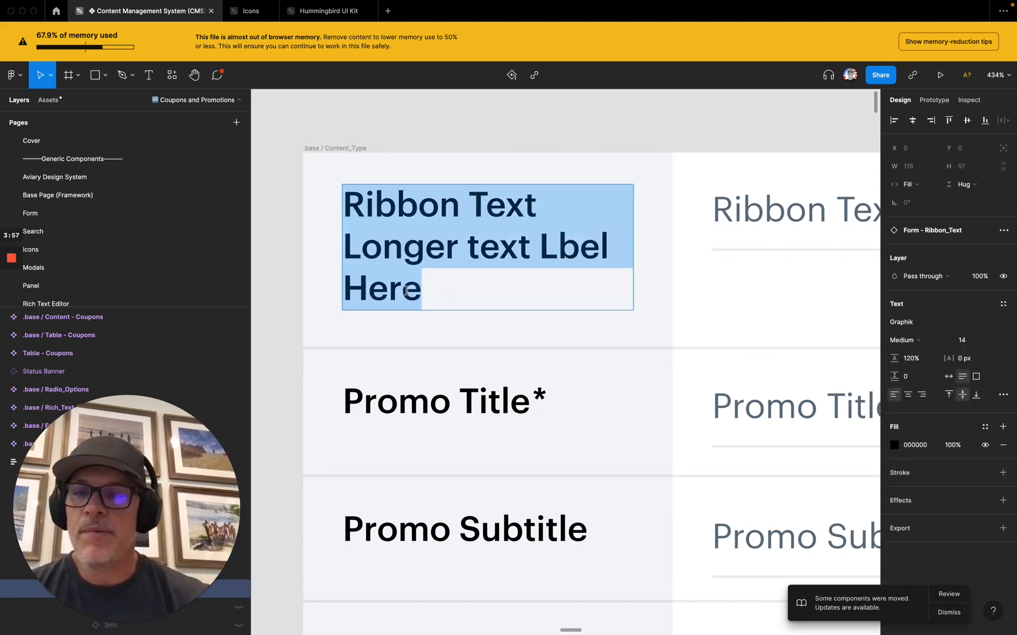
left_click(453, 289)
type("*")
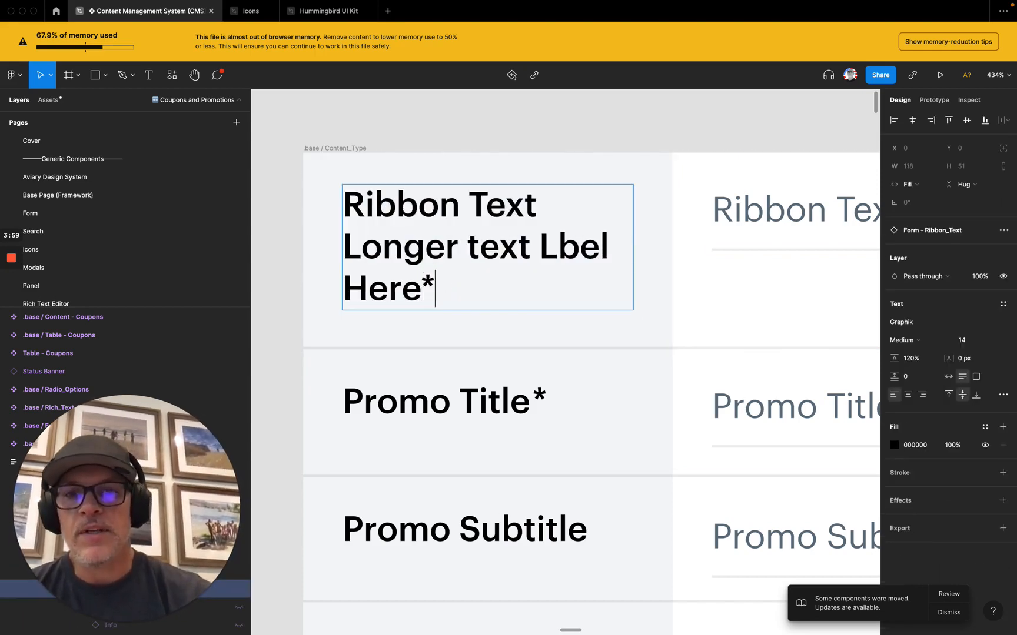
key("Escape")
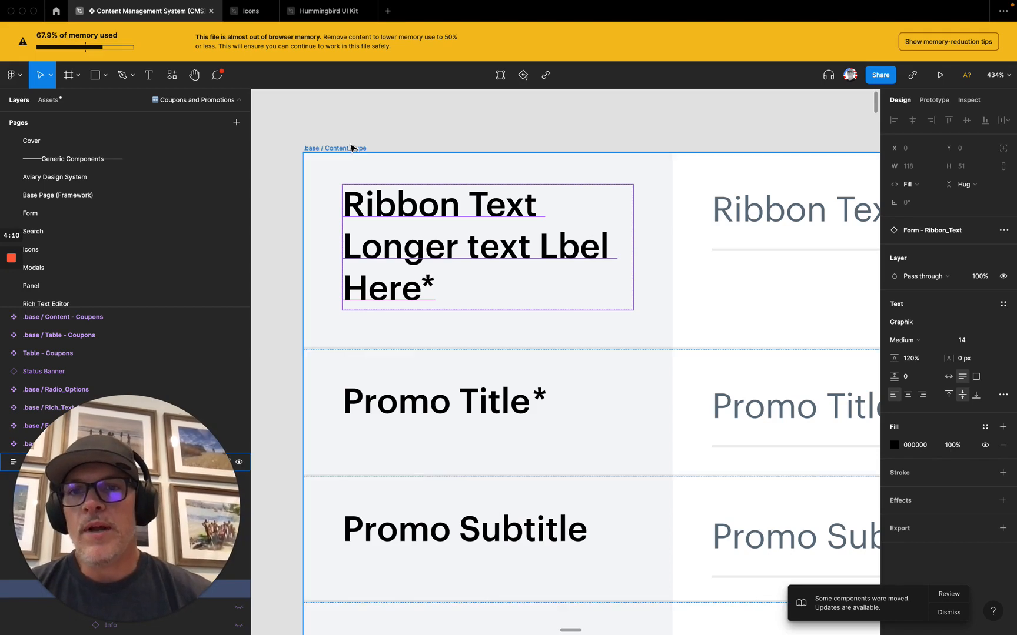
- Correct "Lbel" to "Label" in the Ribbon Text label and reselect its Label instance
left_click(316, 175)
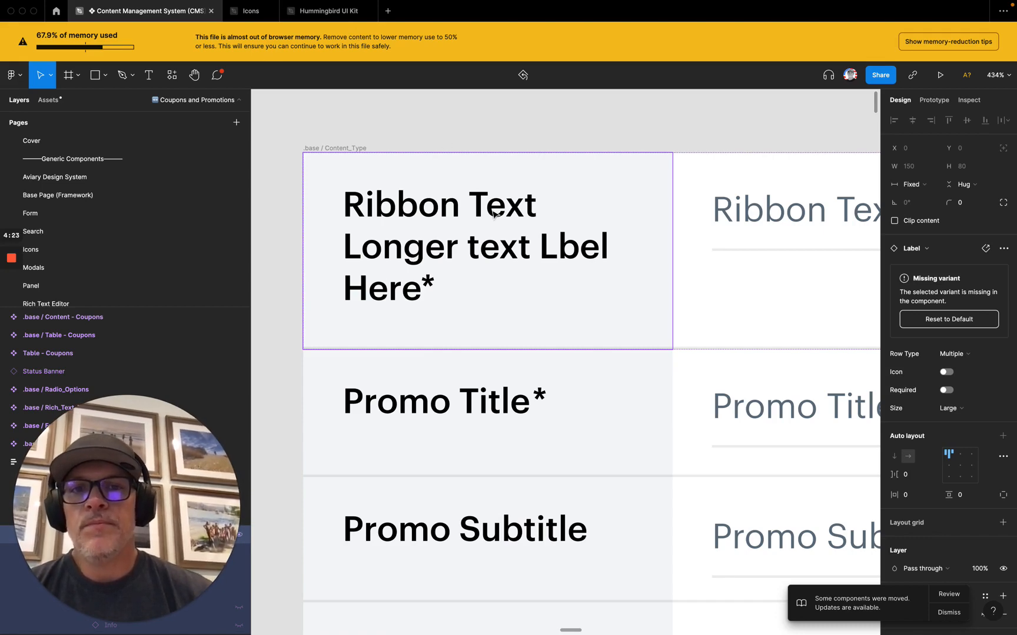
double_click(543, 244)
left_click(557, 254)
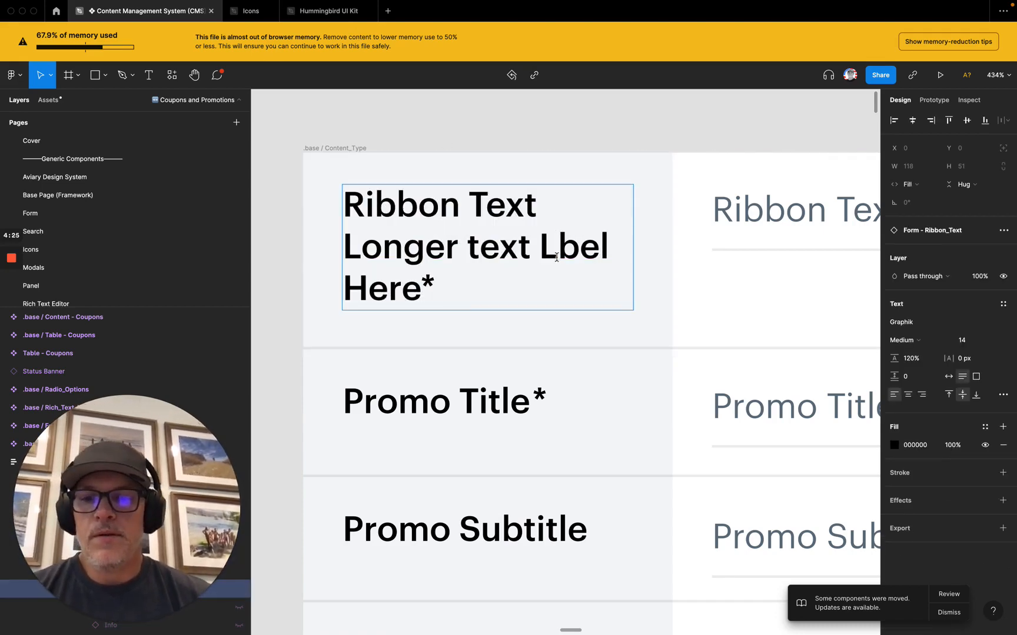
type("a")
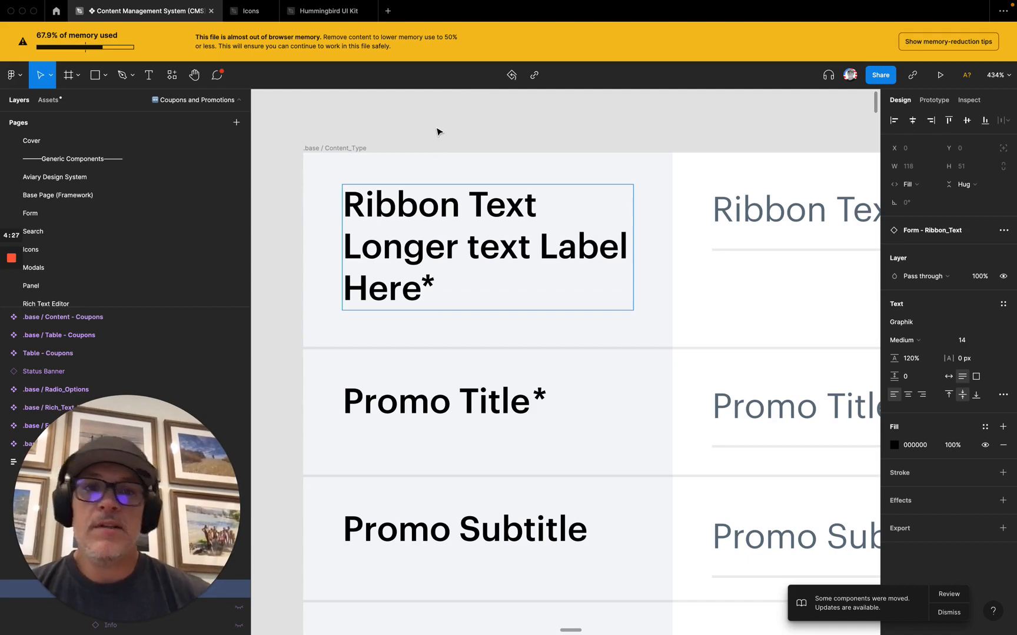
key("Escape")
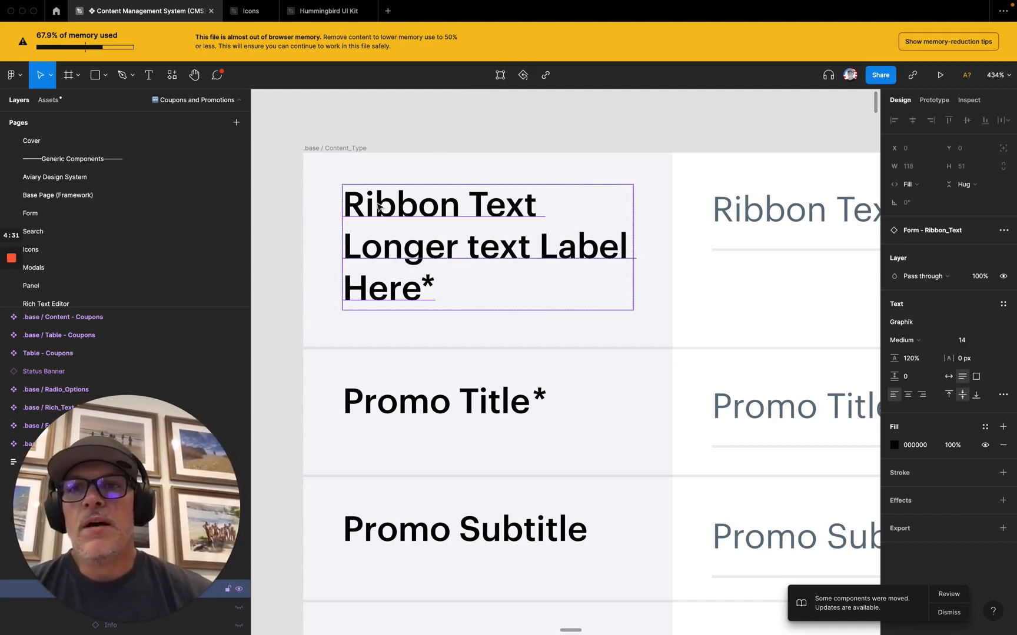
left_click(329, 180)
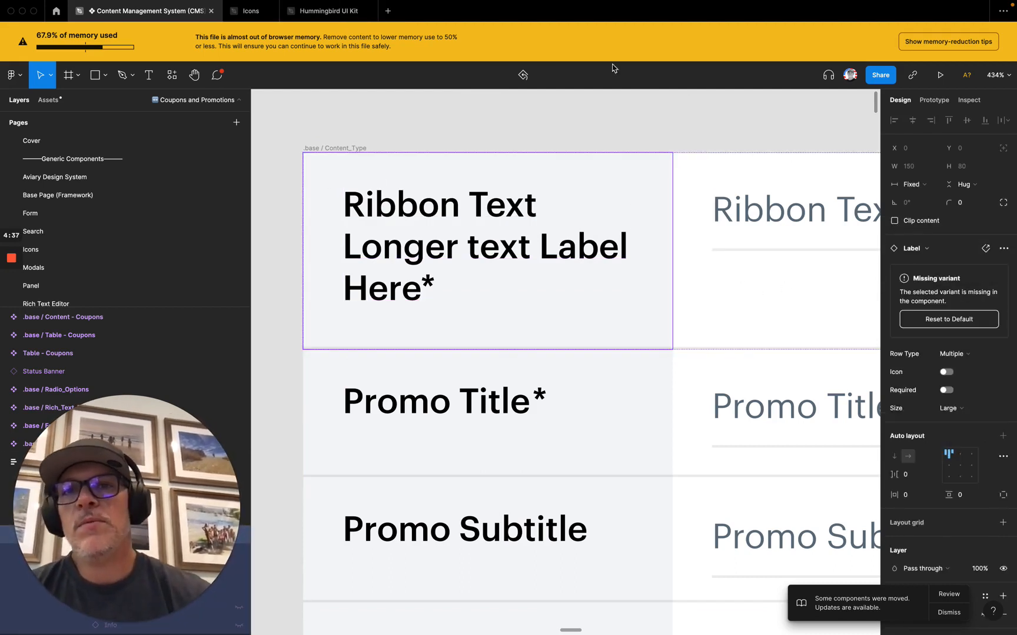
- Switch to the Hummingbird UI Kit file and examine the Label variants and the page list around Forms
left_click(316, 11)
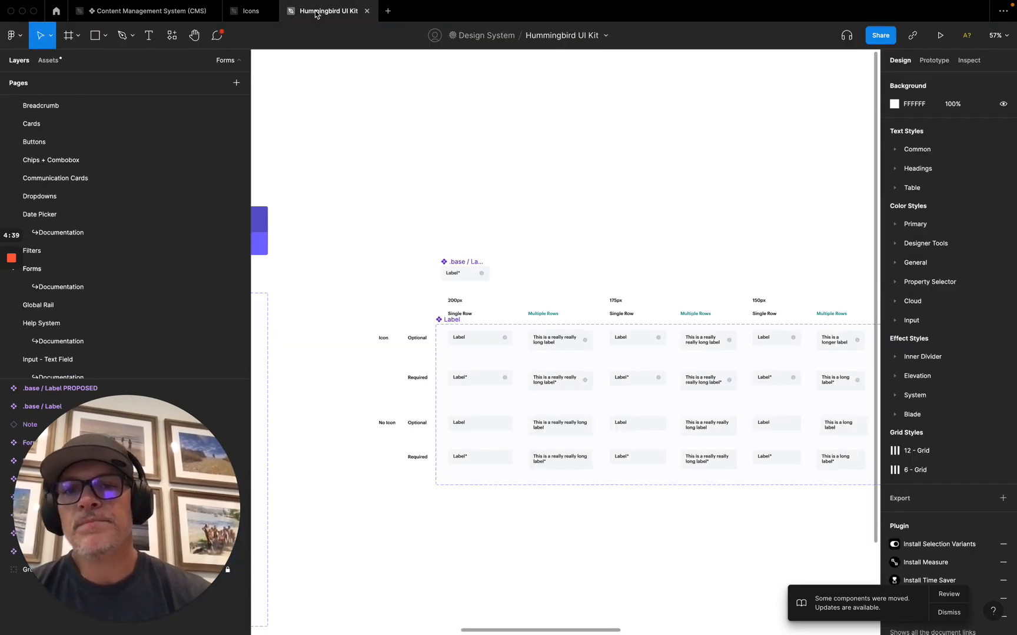
scroll(411, 281, "down", 2)
scroll(410, 281, "right", 2)
scroll(411, 282, "up", 5)
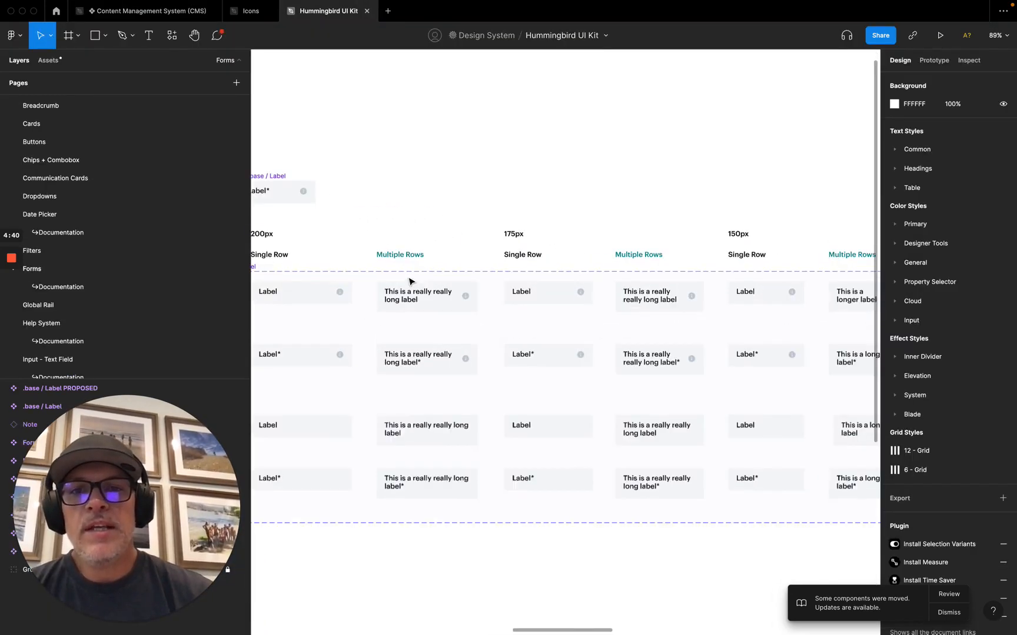
scroll(411, 281, "down", 3)
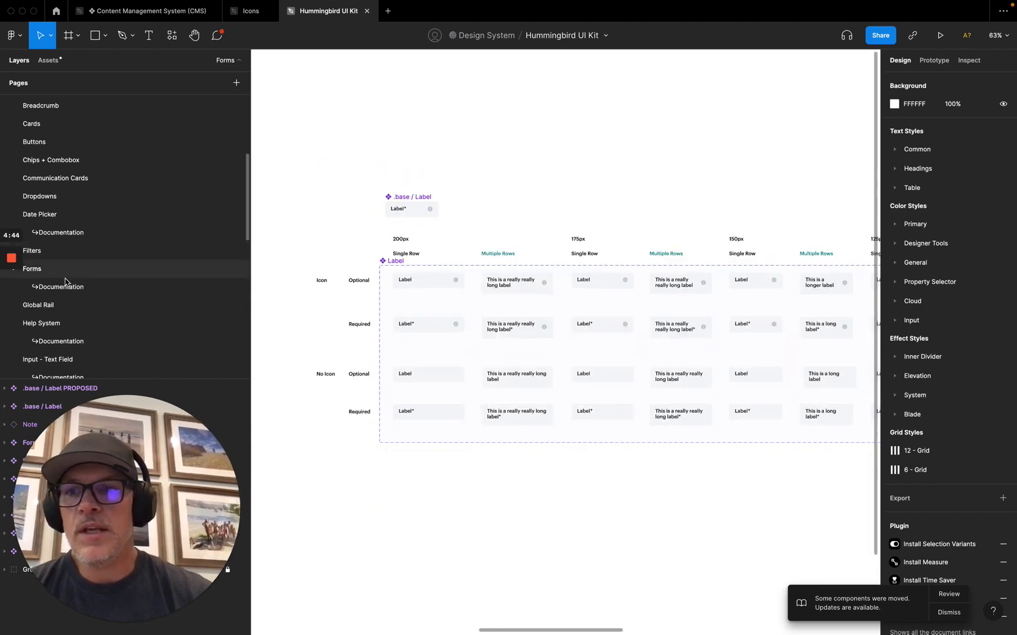
scroll(49, 274, "up", 1)
scroll(48, 274, "up", 3)
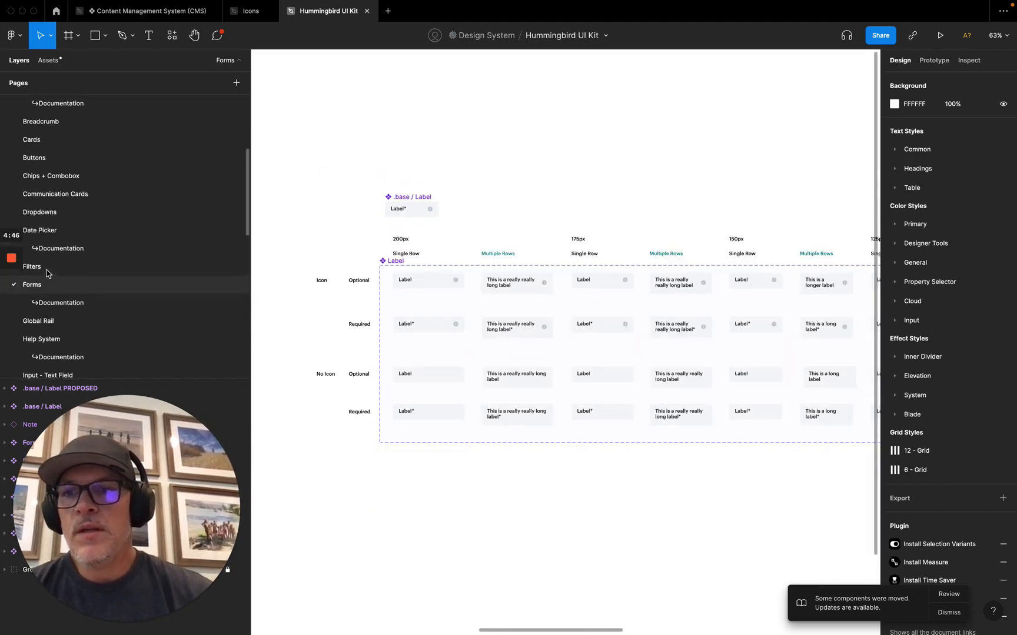
scroll(43, 289, "up", 5)
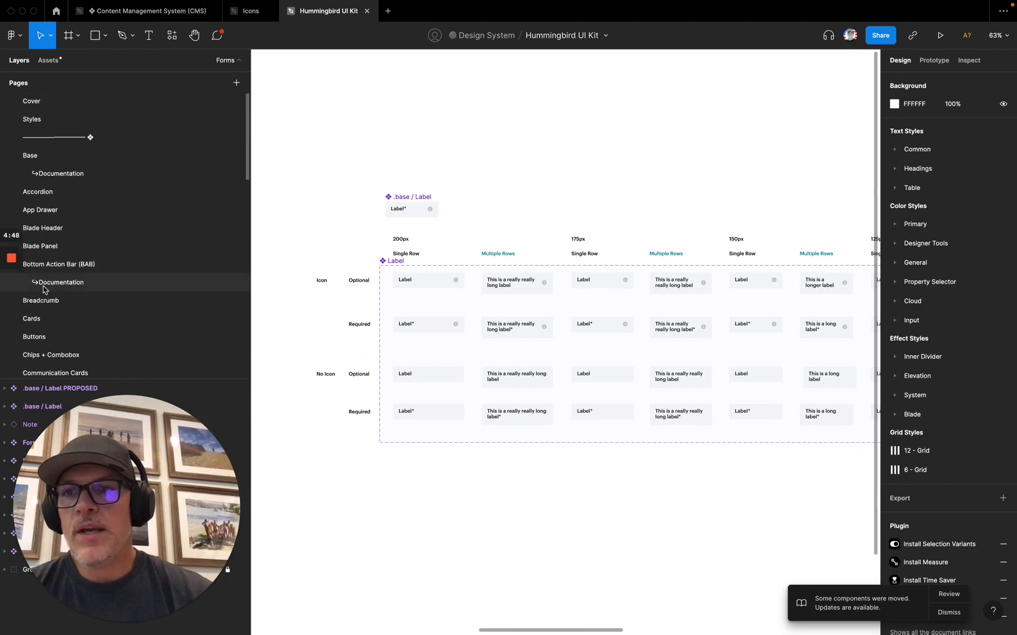
scroll(43, 289, "down", 10)
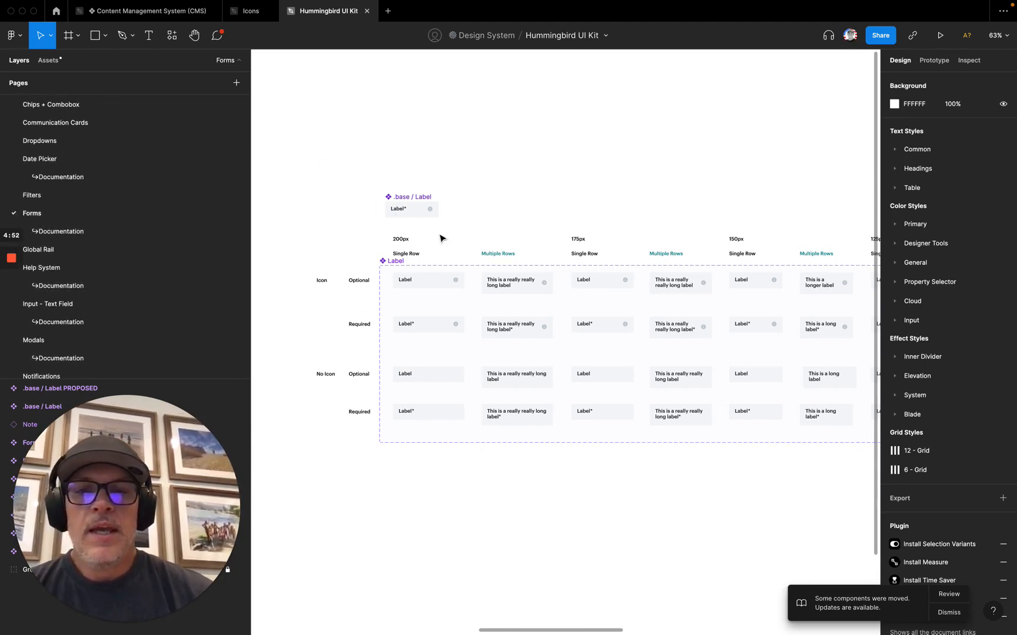
scroll(442, 238, "up", 5)
scroll(442, 237, "down", 10)
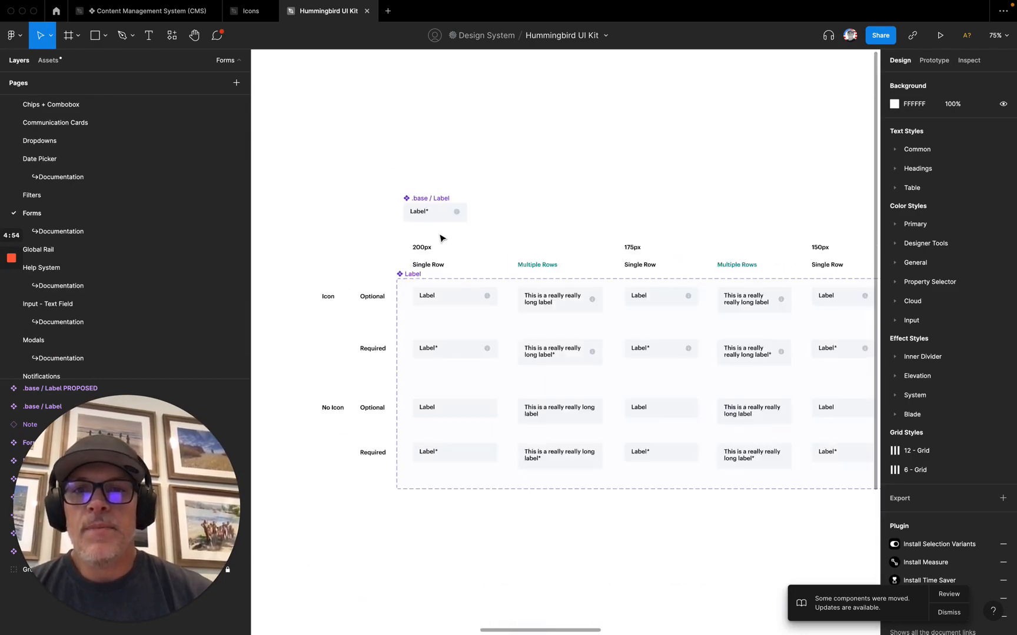
- Examine the Form / Text Field, Form / Select and Form / Area main components on the Forms page
scroll(363, 269, "up", 3)
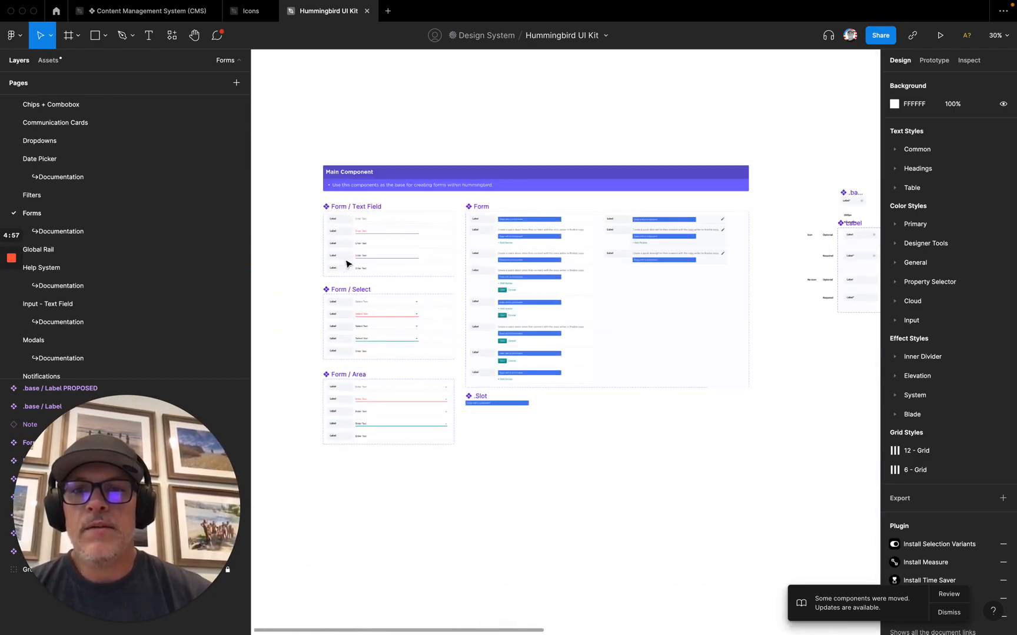
scroll(354, 227, "up", 1)
left_click(350, 209)
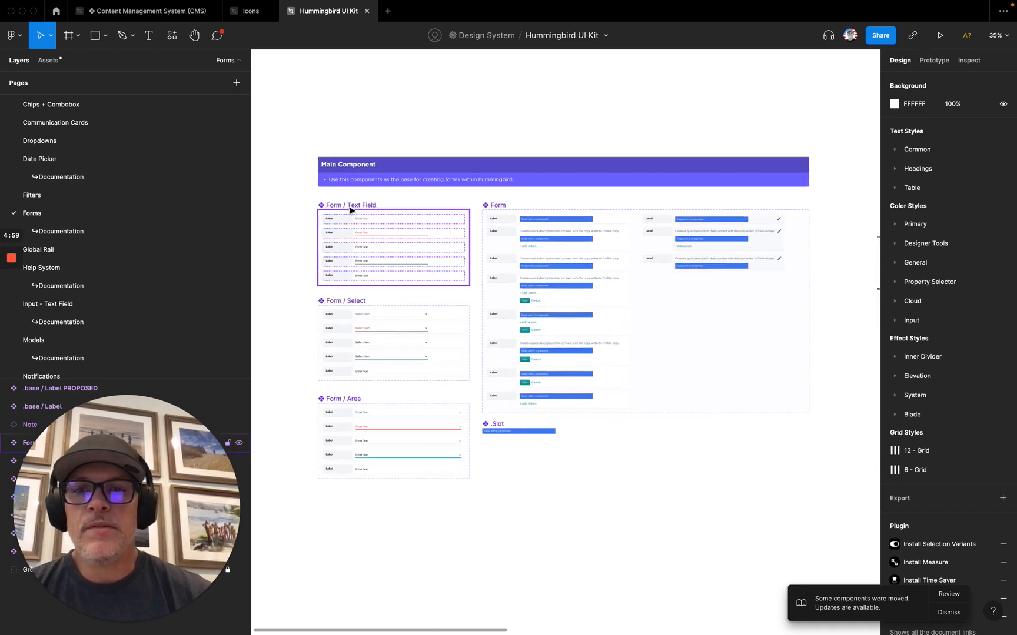
left_click(360, 310)
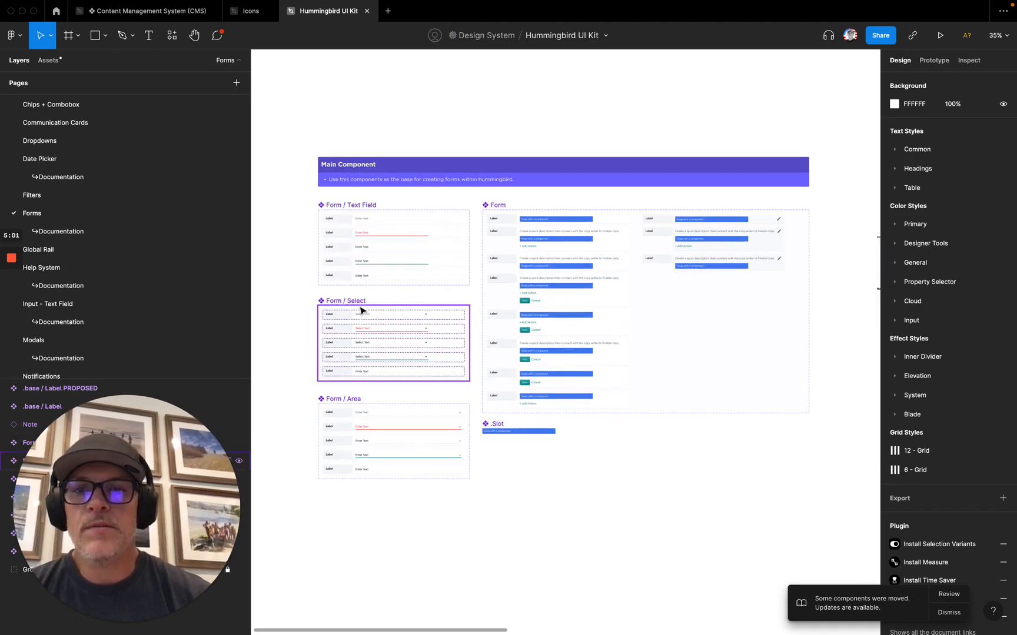
left_click(359, 315)
left_click(357, 433)
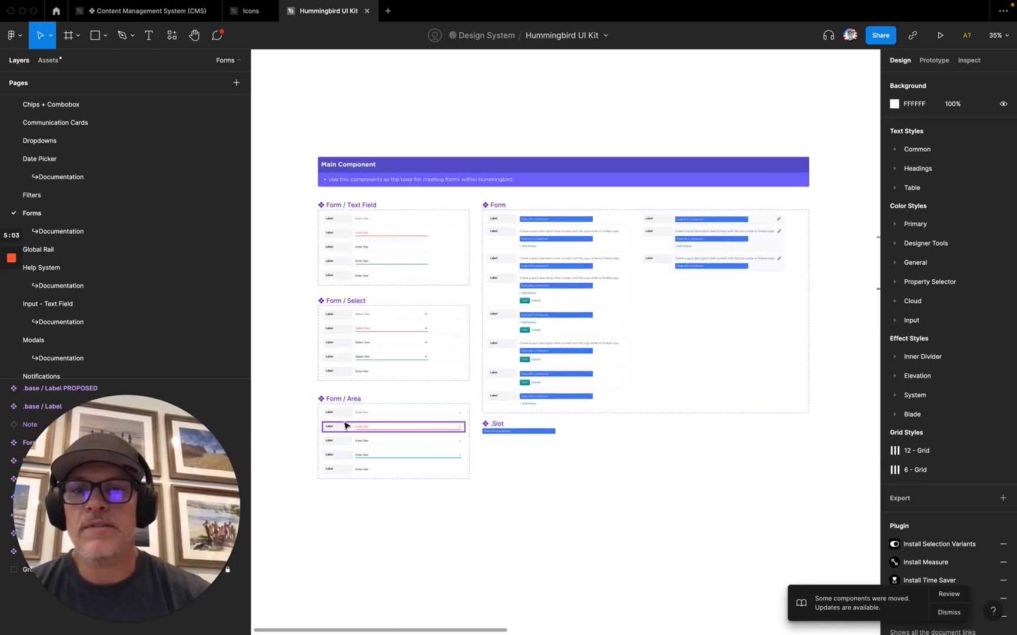
left_click(355, 399)
left_click(393, 417)
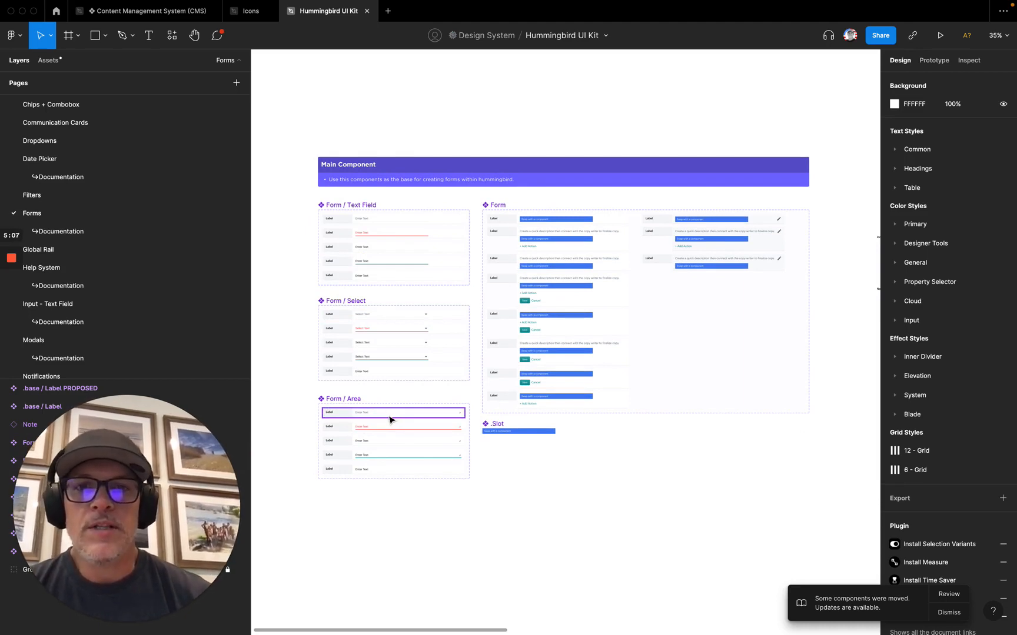
- Select the .base / Label component and compare it with the single-row and multiple-row Label variants
scroll(391, 419, "right", 10)
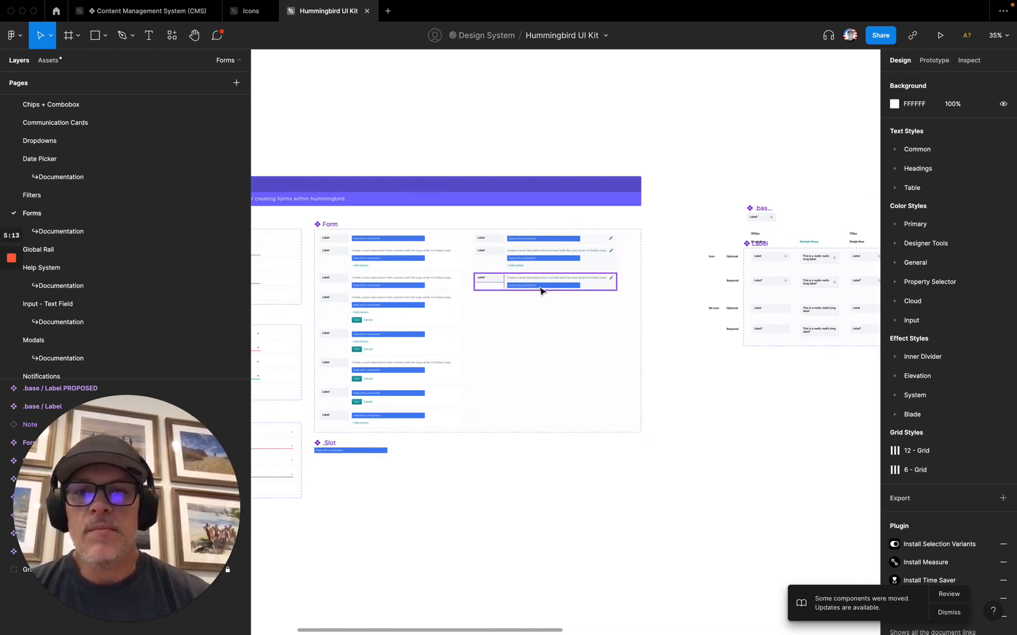
scroll(563, 314, "right", 10)
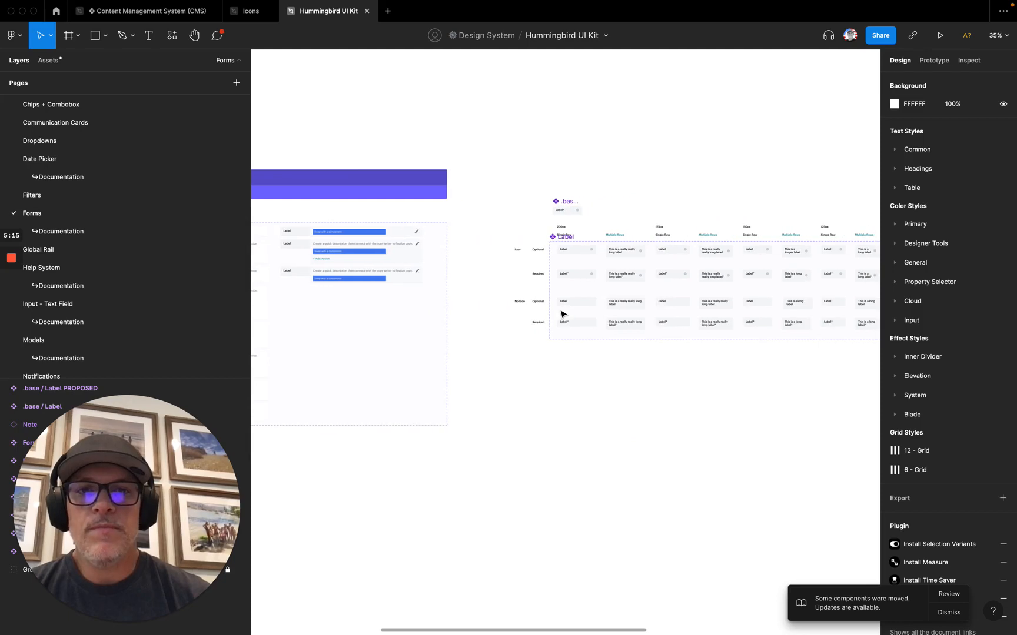
scroll(538, 243, "right", 3)
scroll(538, 243, "up", 5)
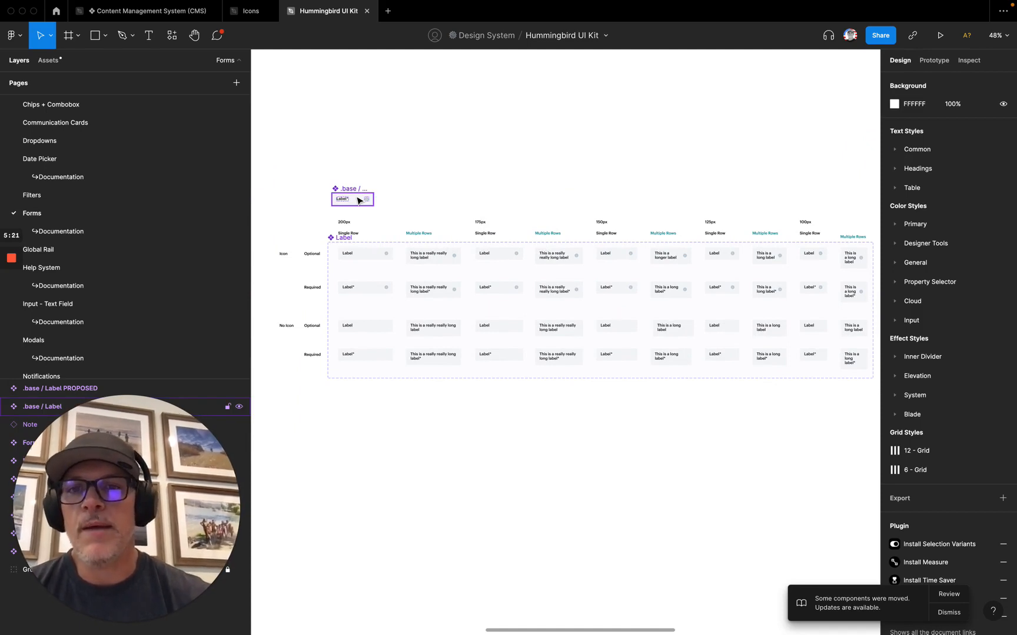
scroll(360, 201, "up", 5)
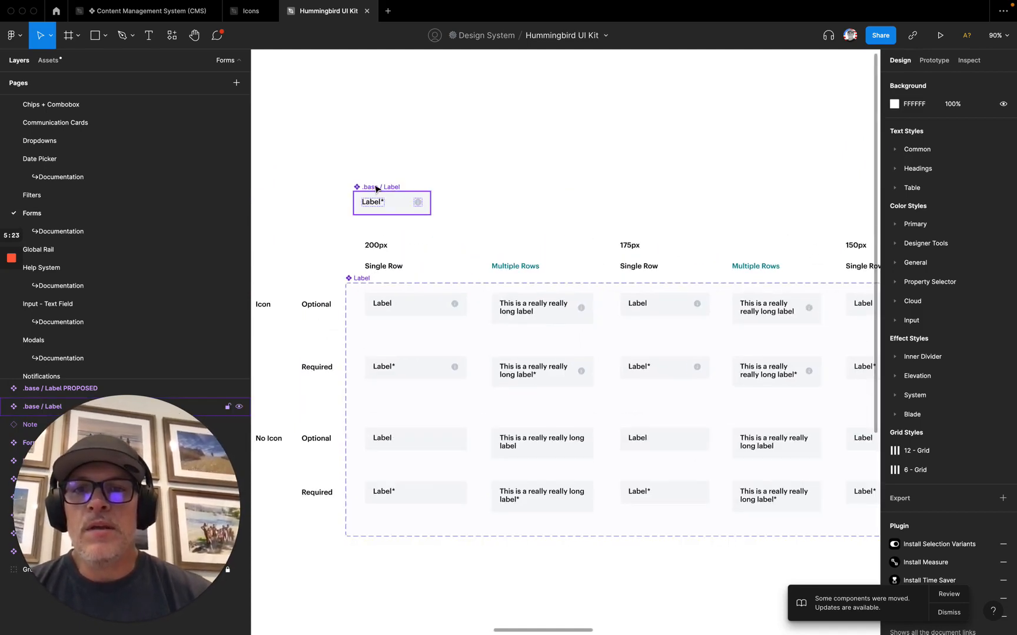
left_click(381, 188)
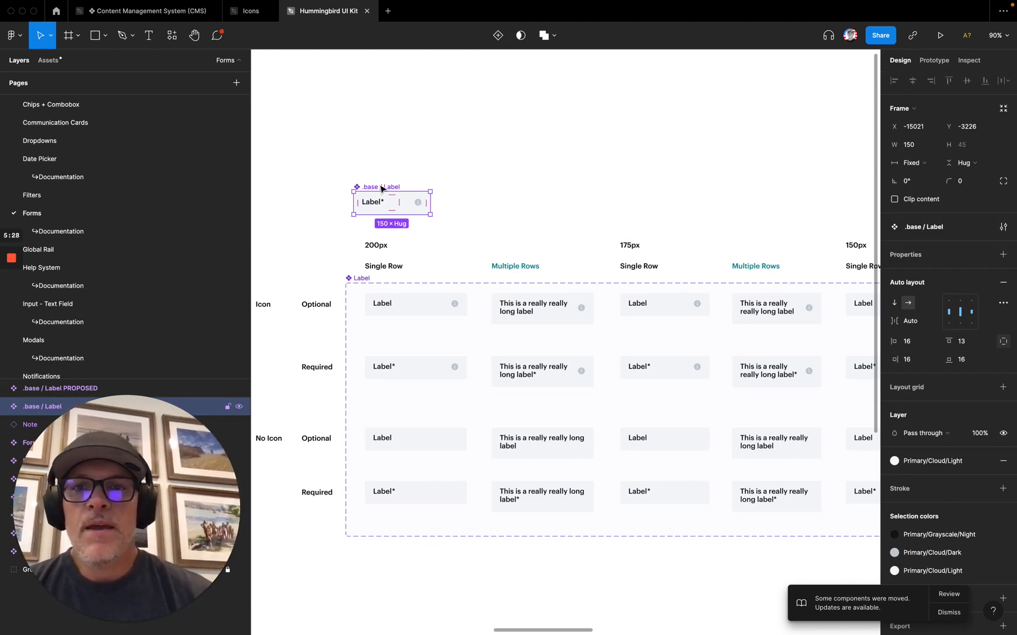
scroll(370, 189, "up", 10)
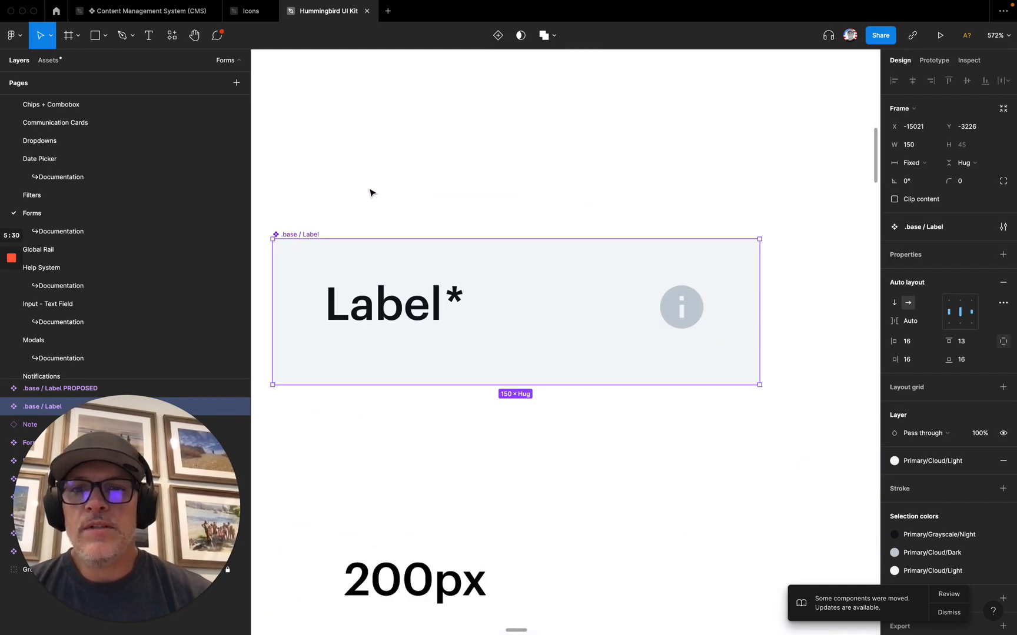
scroll(354, 330, "down", 5)
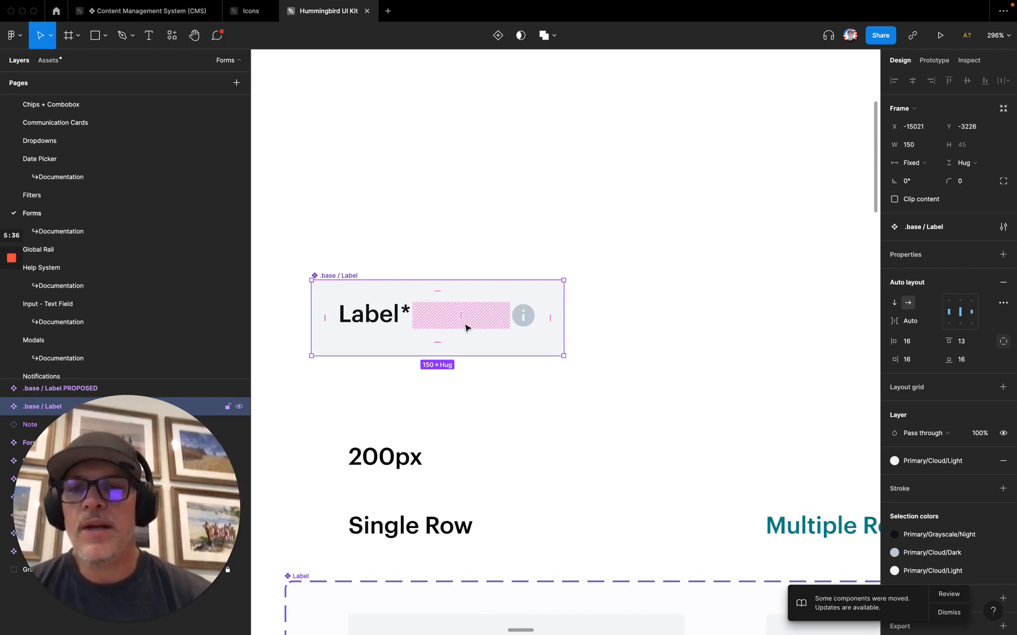
scroll(465, 326, "down", 4)
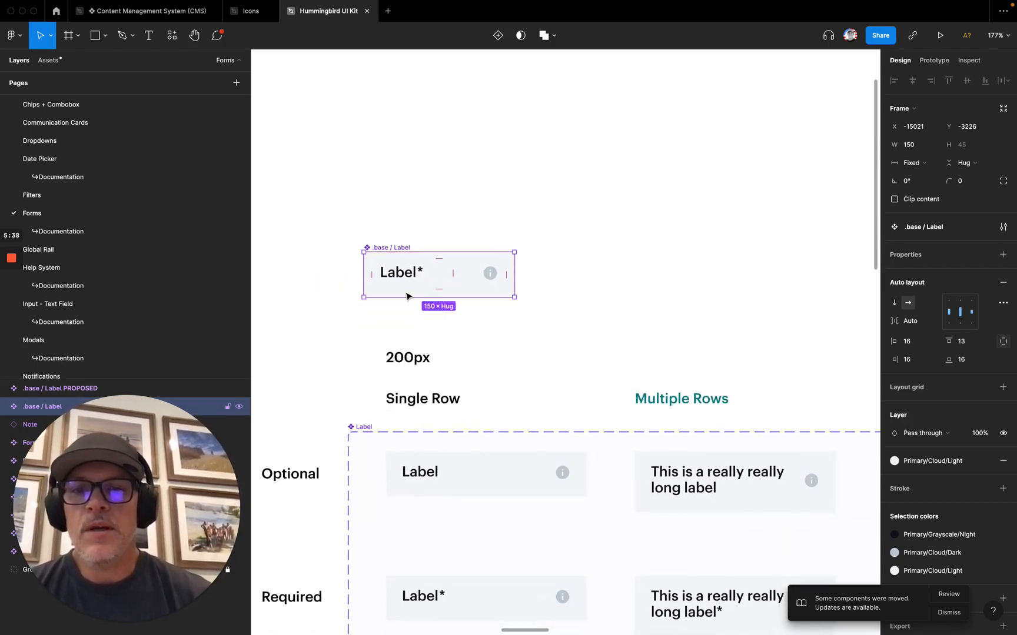
scroll(431, 481, "right", 2)
scroll(432, 481, "down", 1)
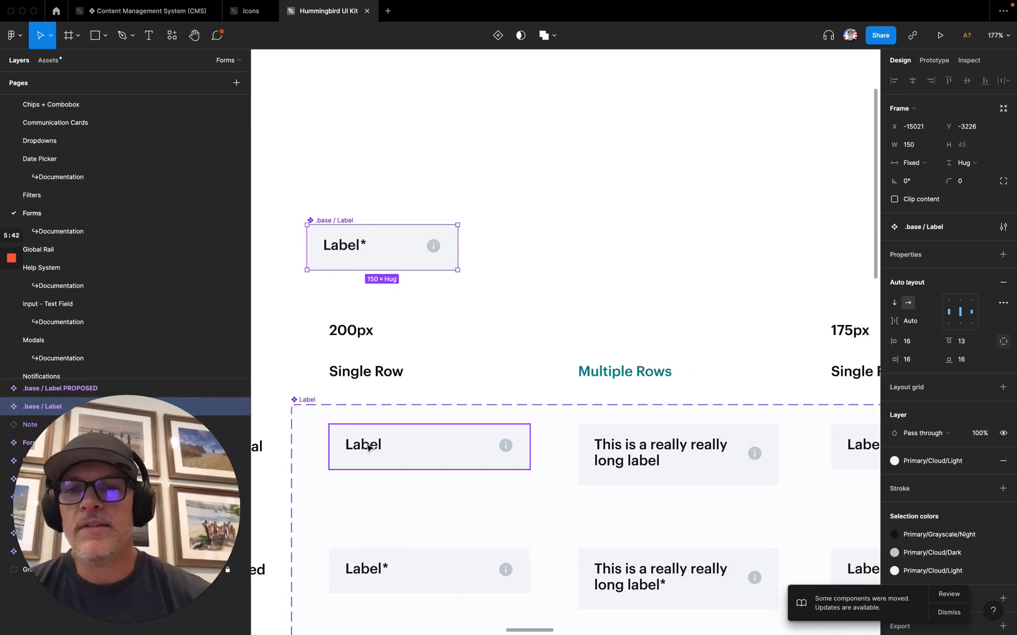
scroll(367, 448, "down", 10)
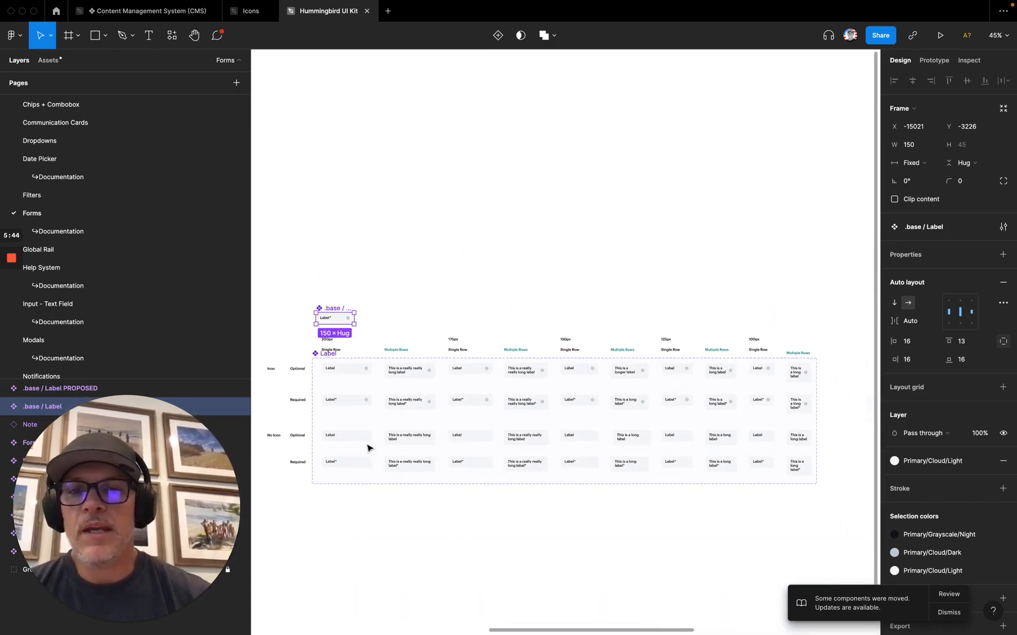
- Select the 200px single-row optional Label variant with icon and check its available Row Type options
scroll(369, 449, "down", 1)
scroll(369, 449, "right", 1)
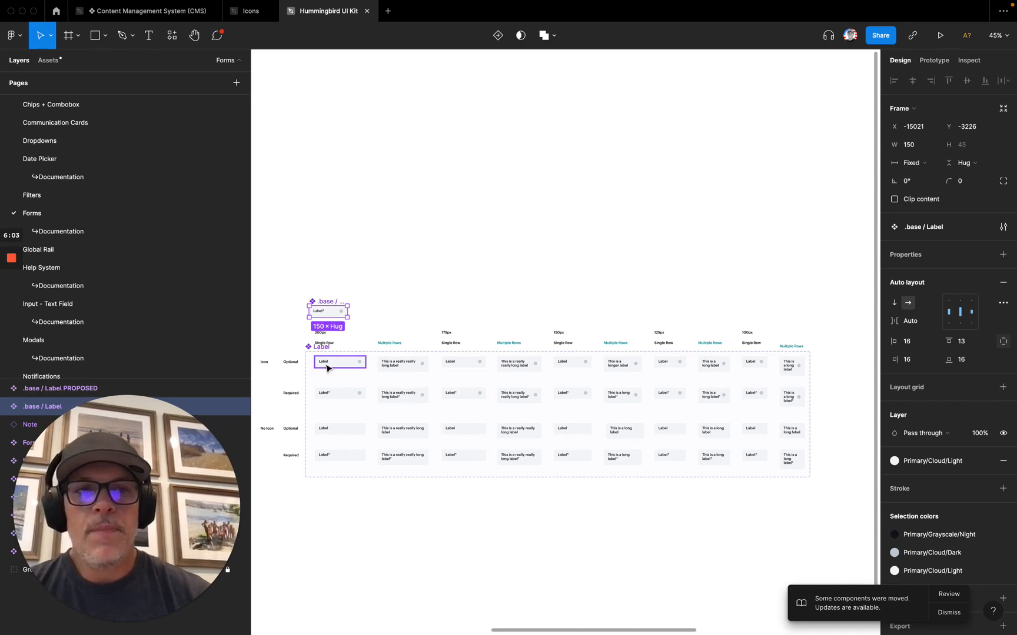
scroll(327, 366, "up", 5)
scroll(326, 366, "up", 1)
left_click(360, 364)
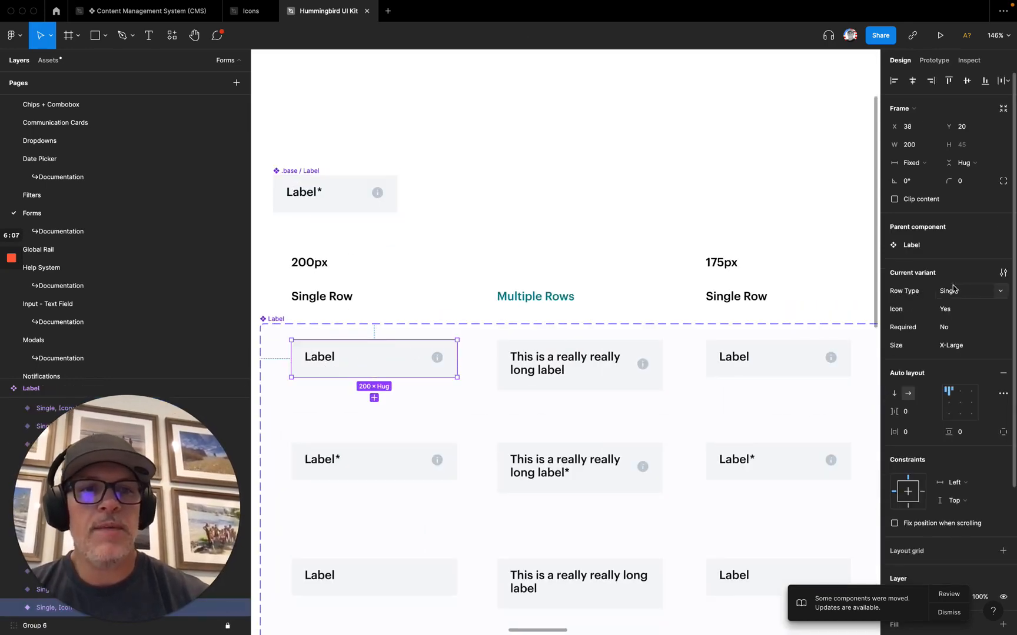
left_click(1002, 292)
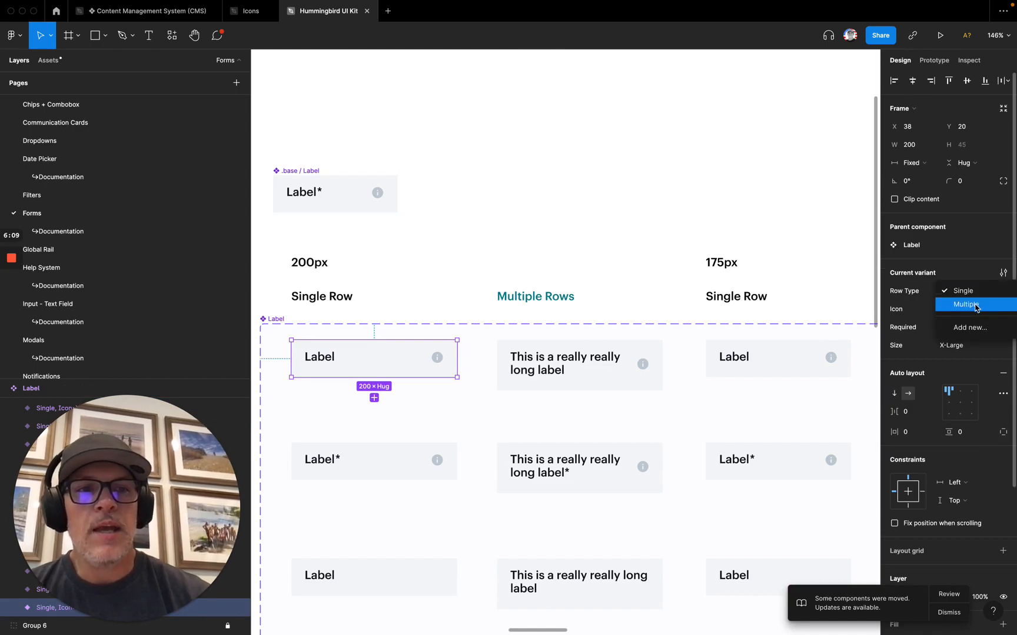
left_click(909, 292)
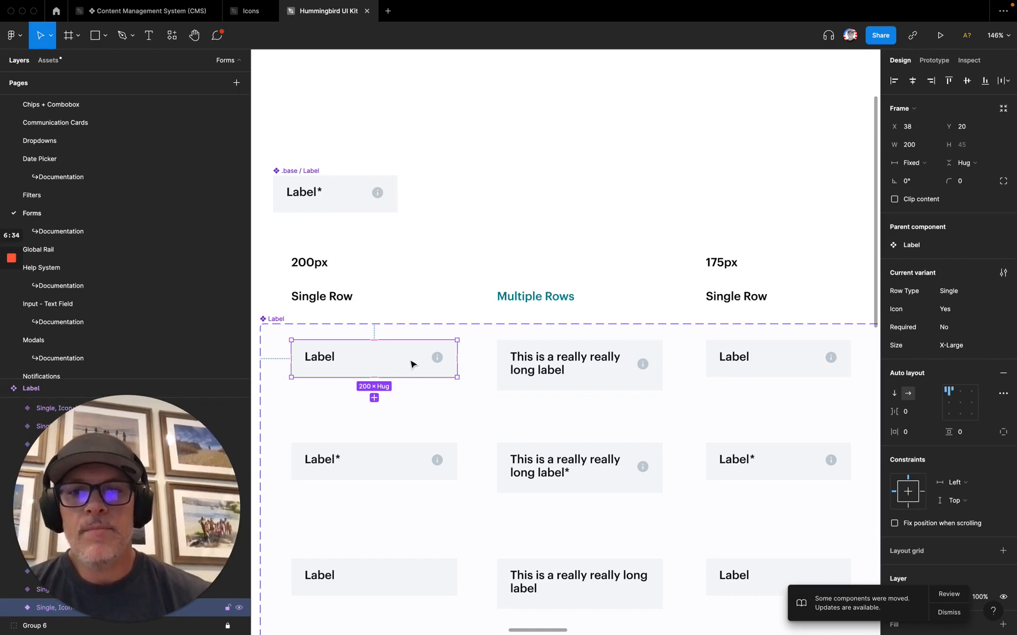
- Inspect the Size property of the single-row Label variants in the 175px, 150px, 125px and 100px columns
scroll(370, 360, "down", 5)
scroll(370, 360, "up", 8)
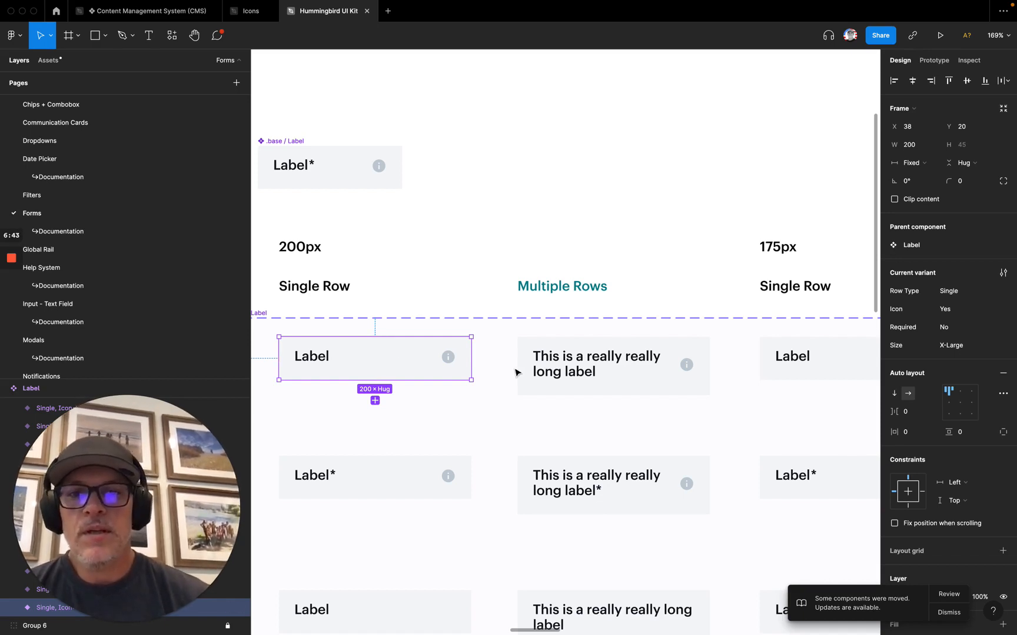
left_click(572, 357)
scroll(573, 359, "right", 5)
left_click(572, 359)
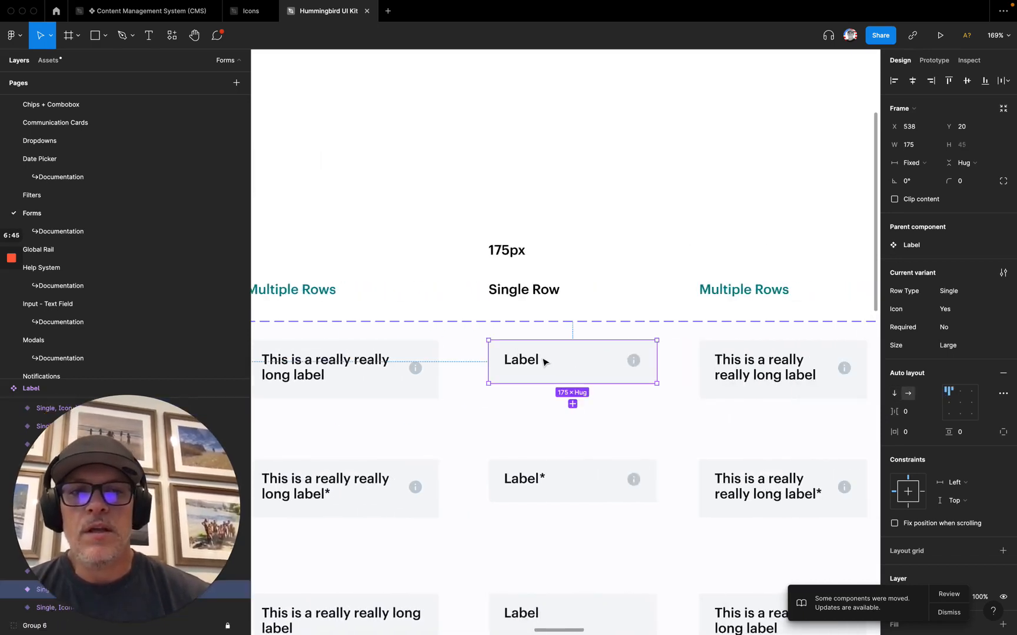
scroll(544, 360, "right", 5)
left_click(526, 356)
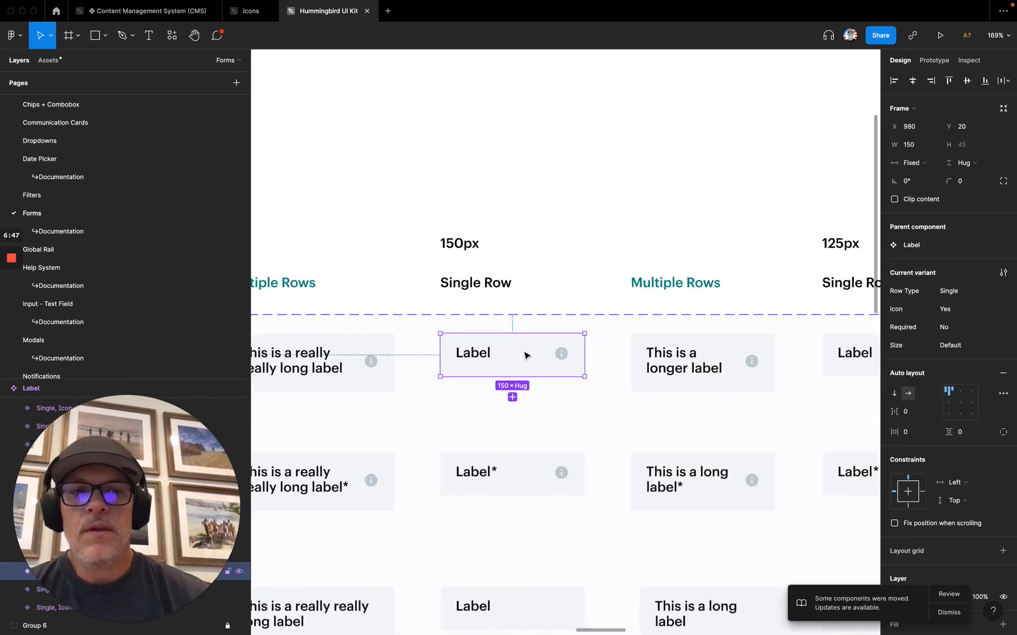
scroll(527, 356, "right", 6)
left_click(568, 349)
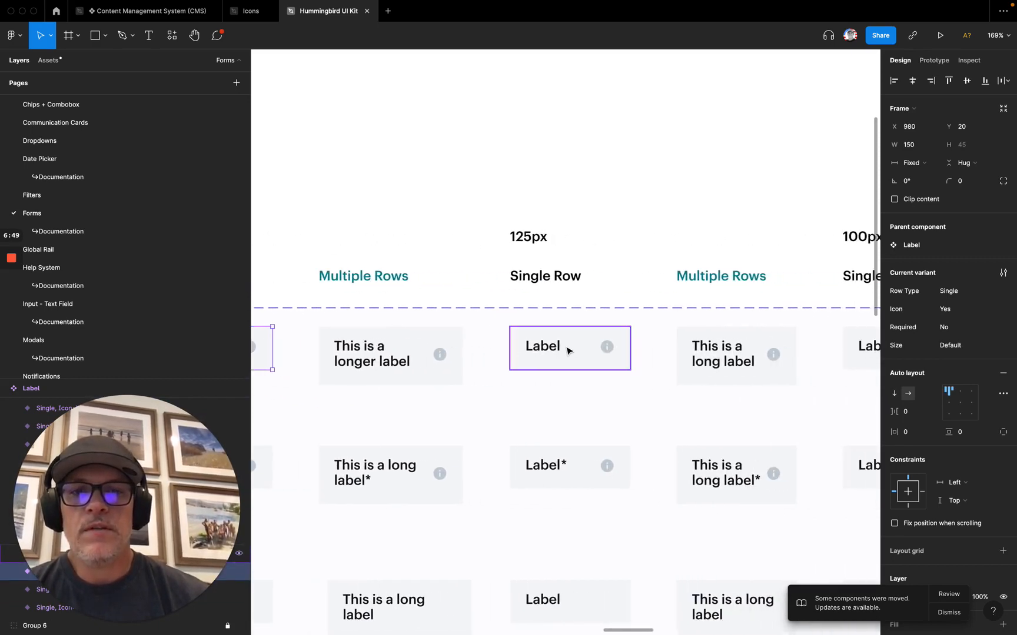
scroll(575, 351, "right", 1)
left_click(591, 350)
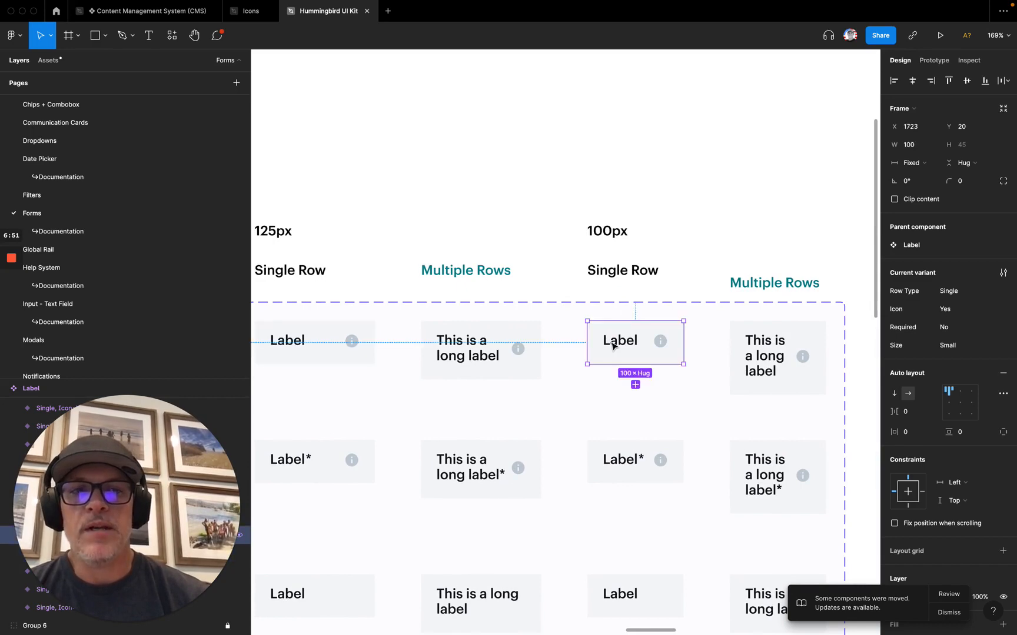
- Select the .base / Label component, expand its layers and inspect the nested Info icon
key("shift+1")
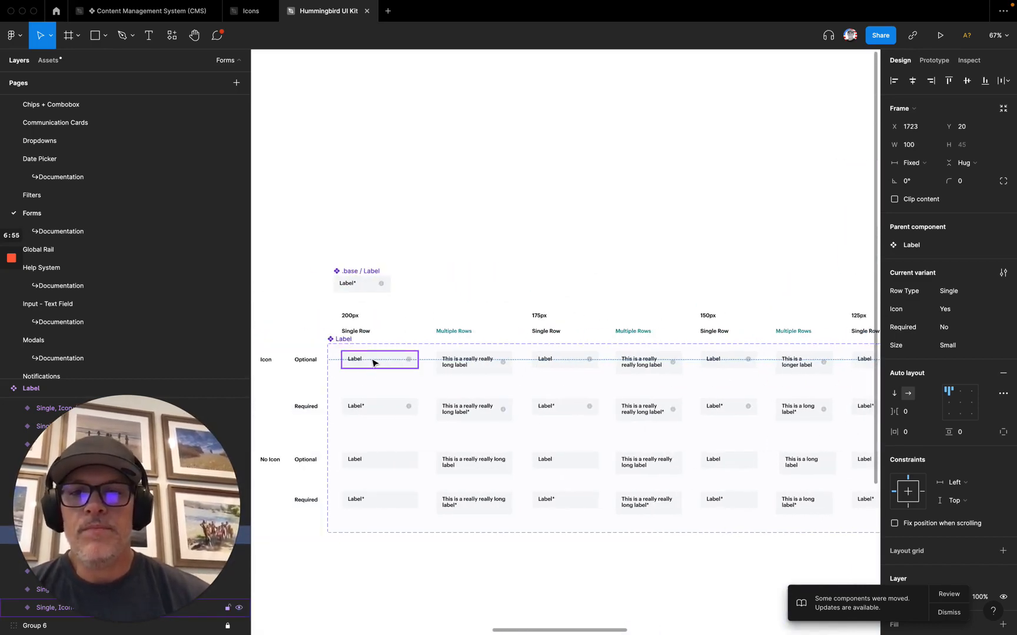
scroll(341, 289, "up", 5)
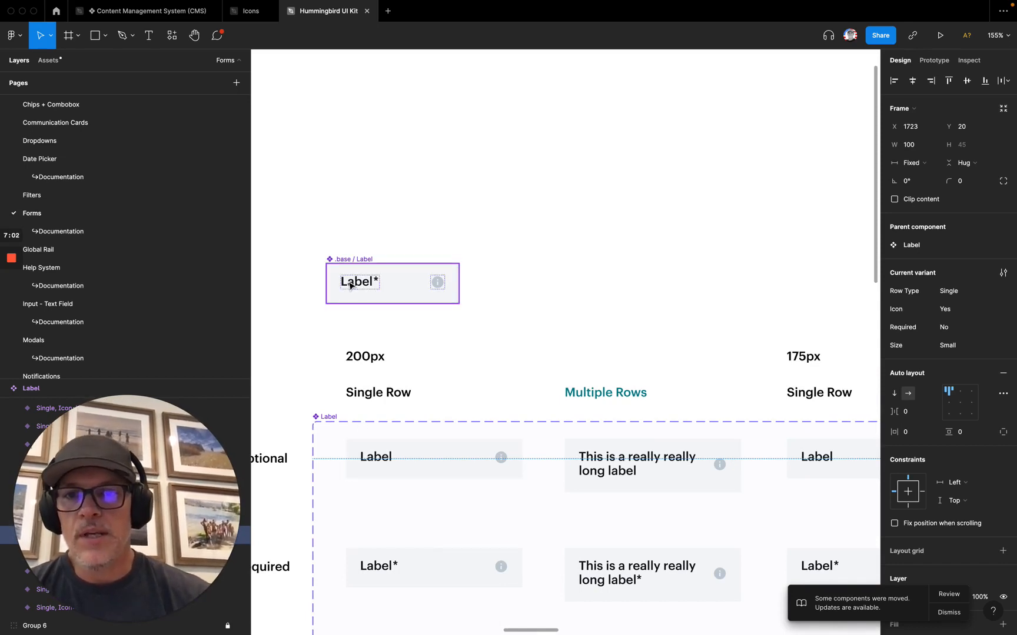
scroll(345, 270, "up", 5)
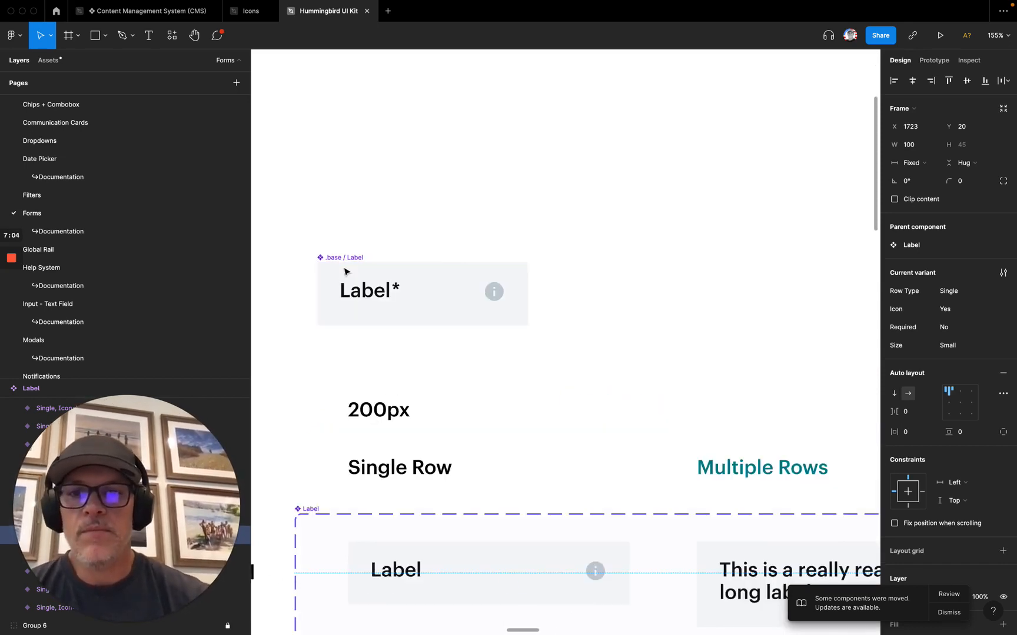
left_click(346, 266)
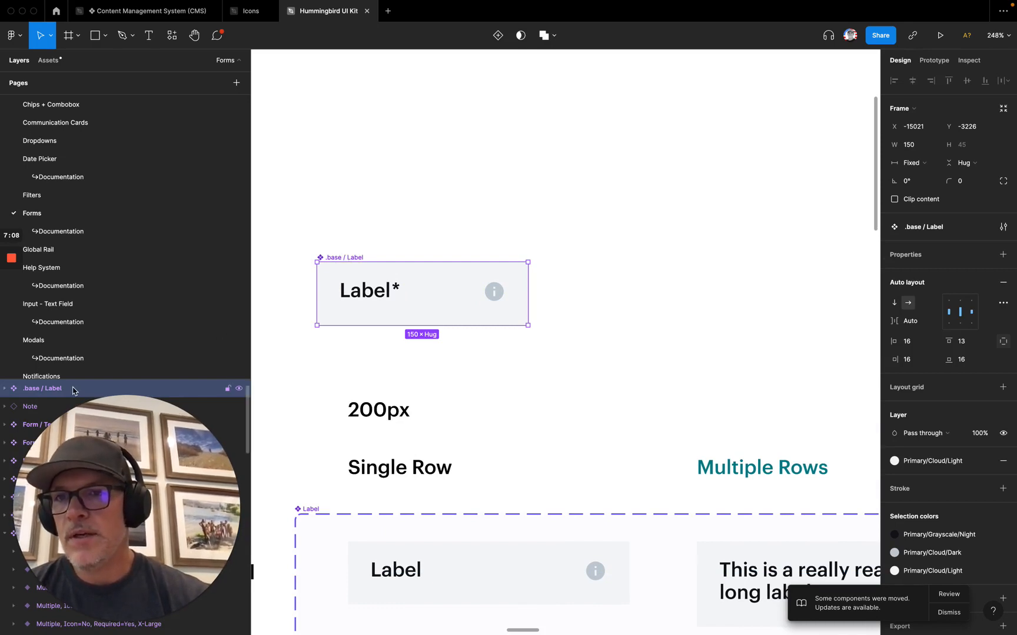
left_click(235, 64)
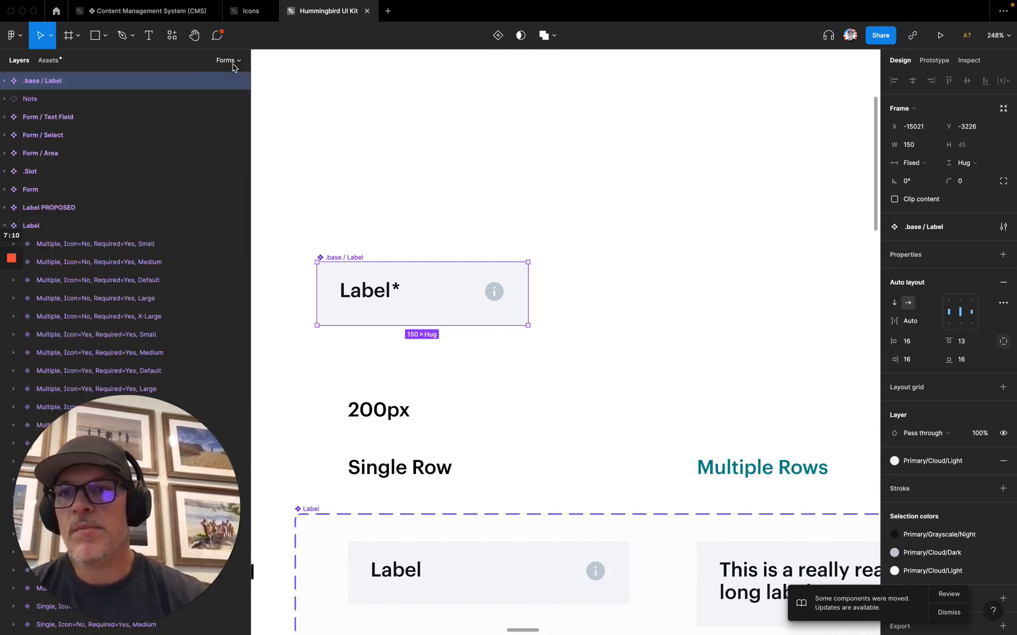
scroll(27, 115, "up", 1)
left_click(5, 99)
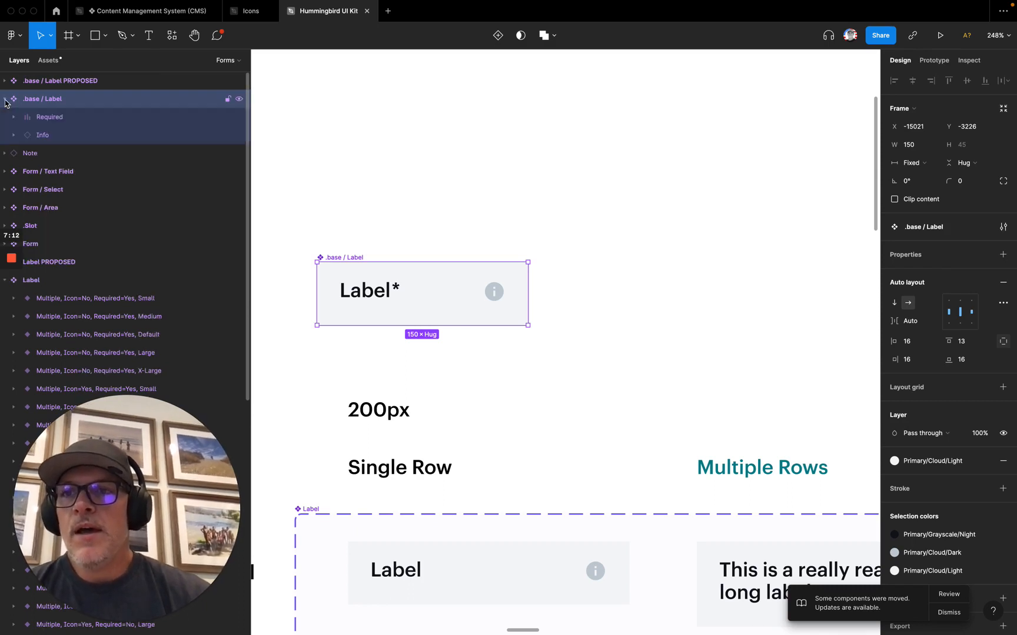
left_click(46, 136)
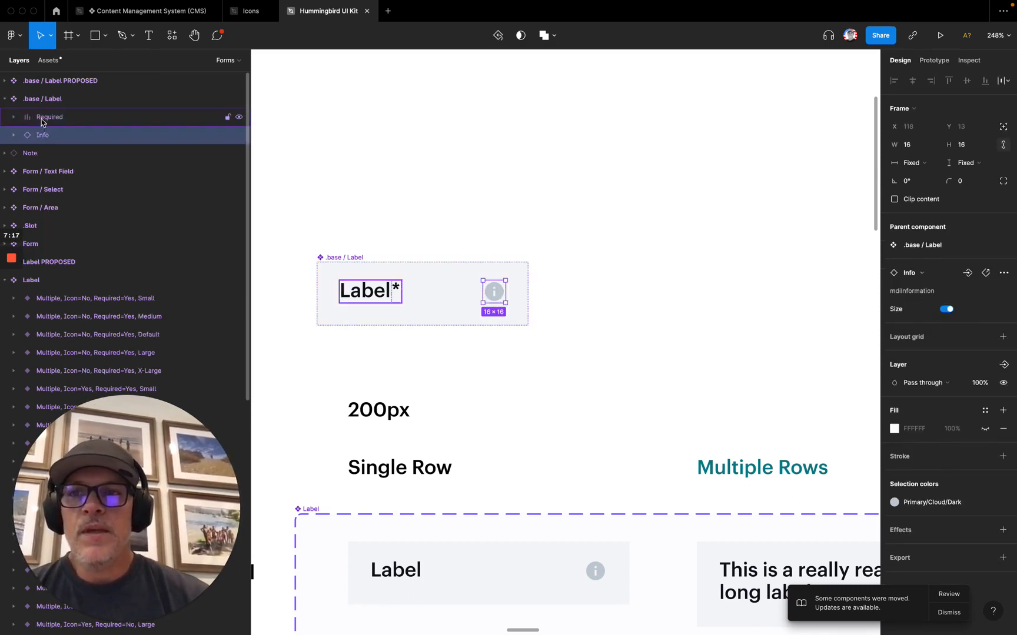
- Set the horizontal resizing of the Required frame inside .base / Label to Fill container
left_click(47, 119)
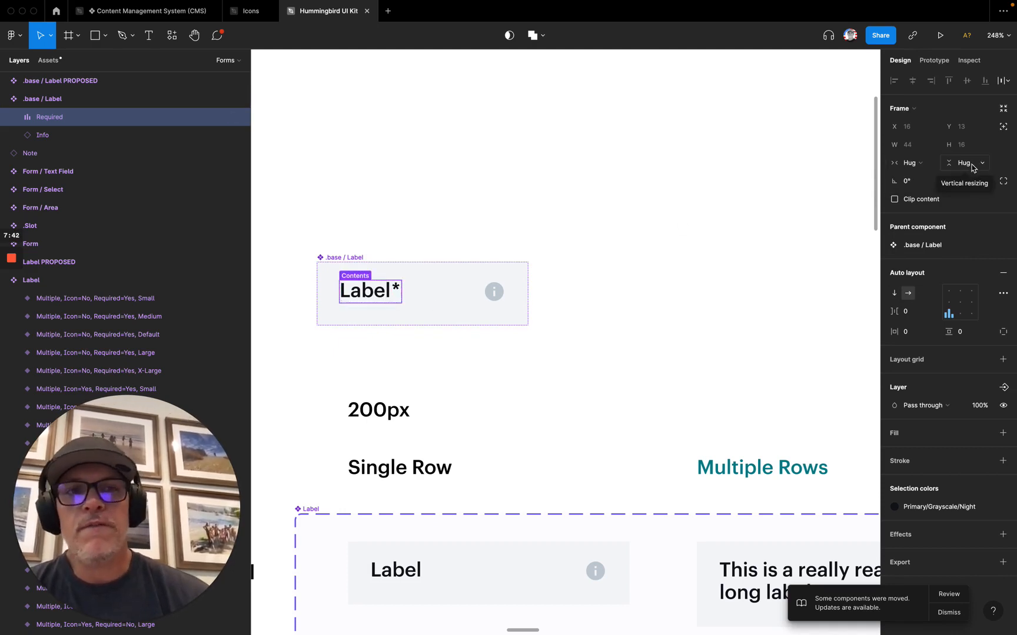
left_click(927, 166)
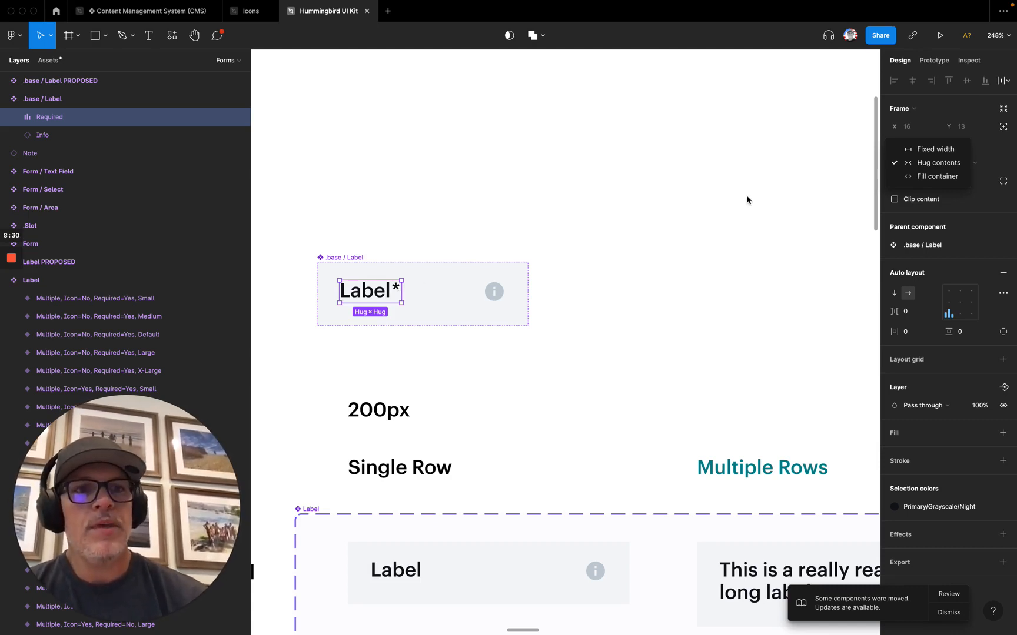
left_click(929, 176)
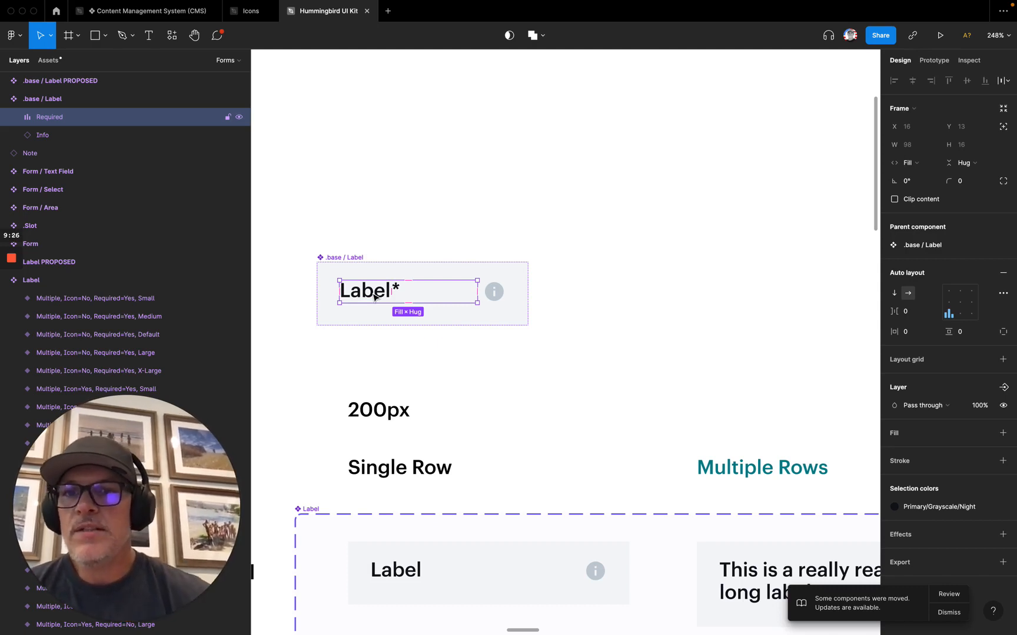
- Inspect the resizing settings of the Required frame and its Text and Astrisk layers
double_click(367, 293)
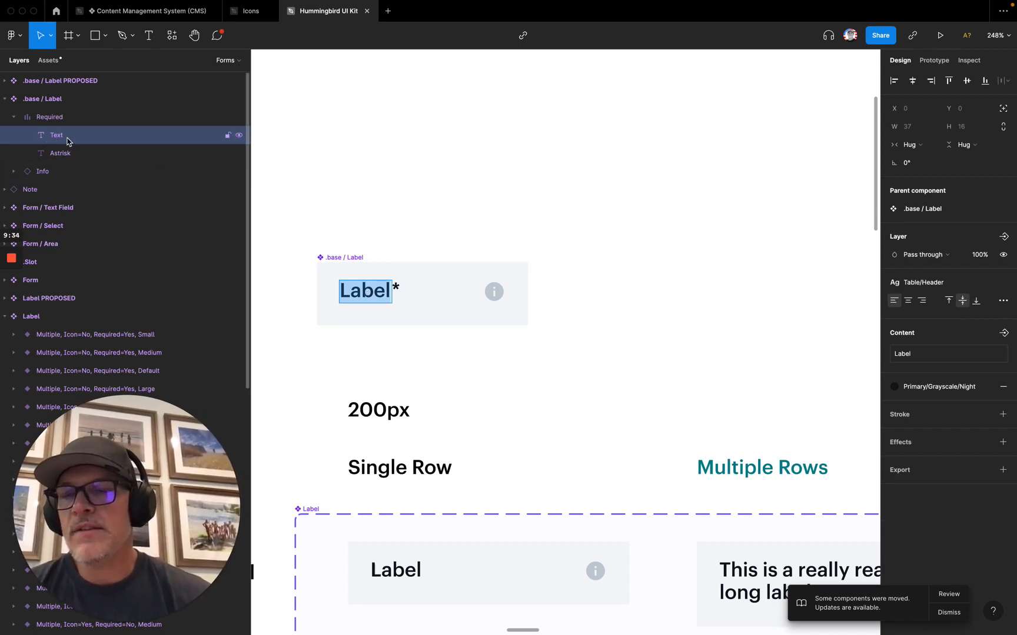
left_click(45, 121)
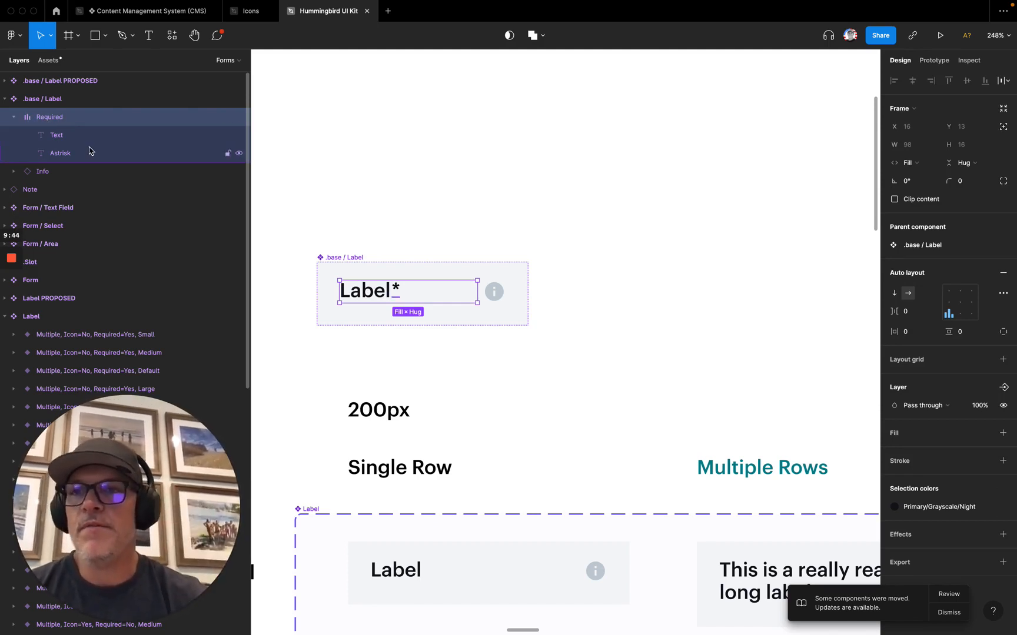
left_click(62, 142)
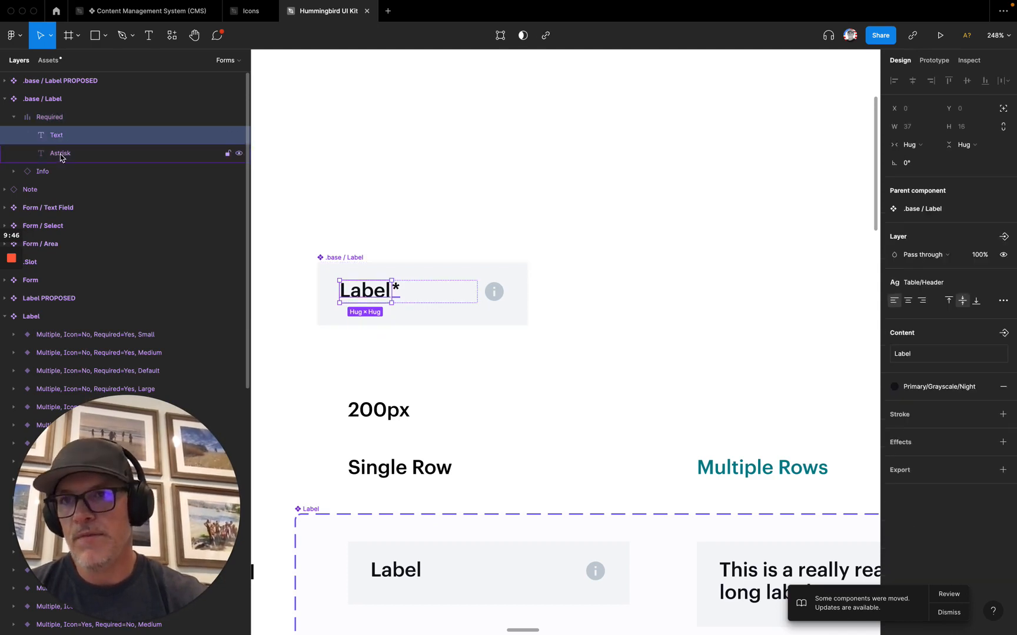
left_click(62, 153)
left_click(57, 137)
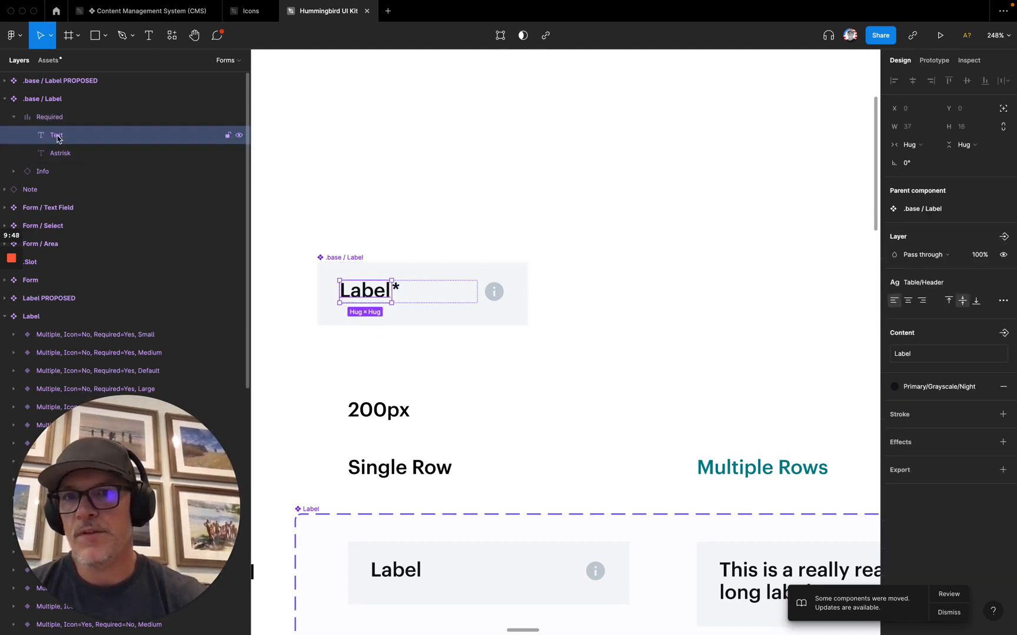
left_click(59, 154)
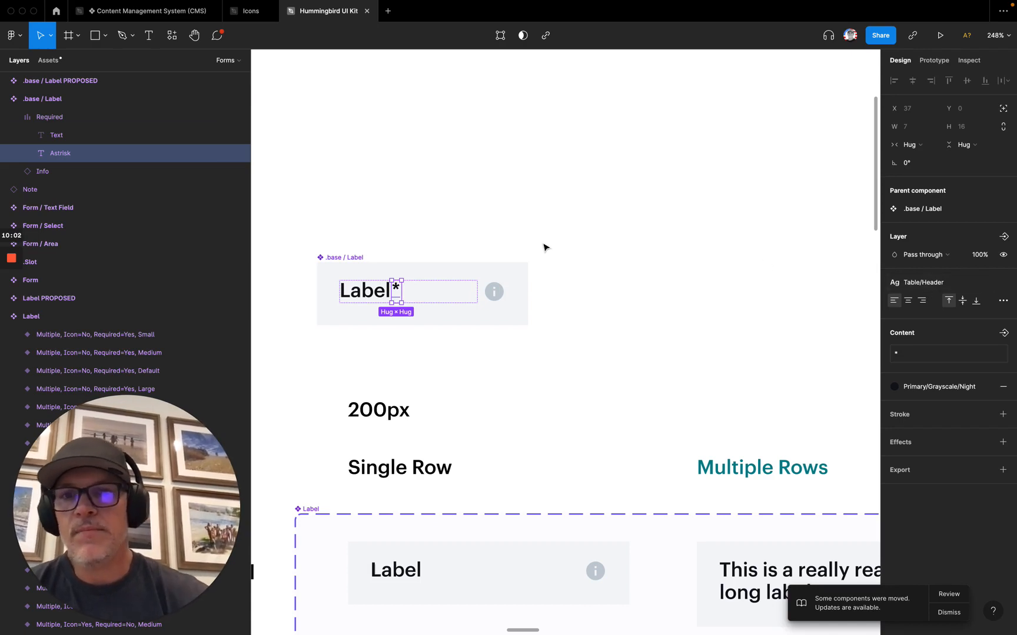
- Try a long unbroken string of random characters after "Label" in the .base / Label Text layer
left_click(368, 295)
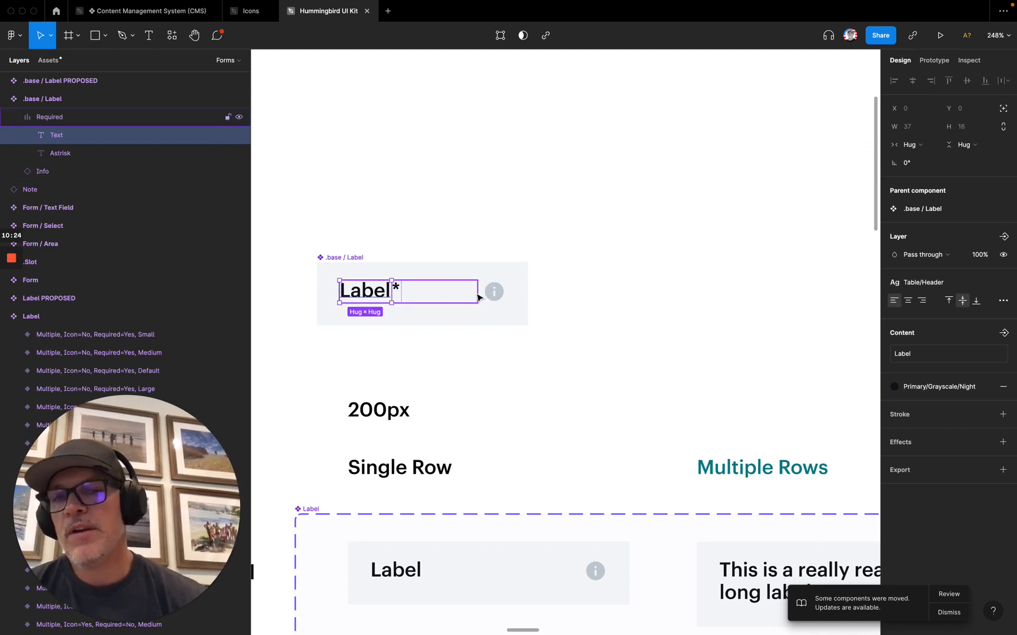
double_click(368, 295)
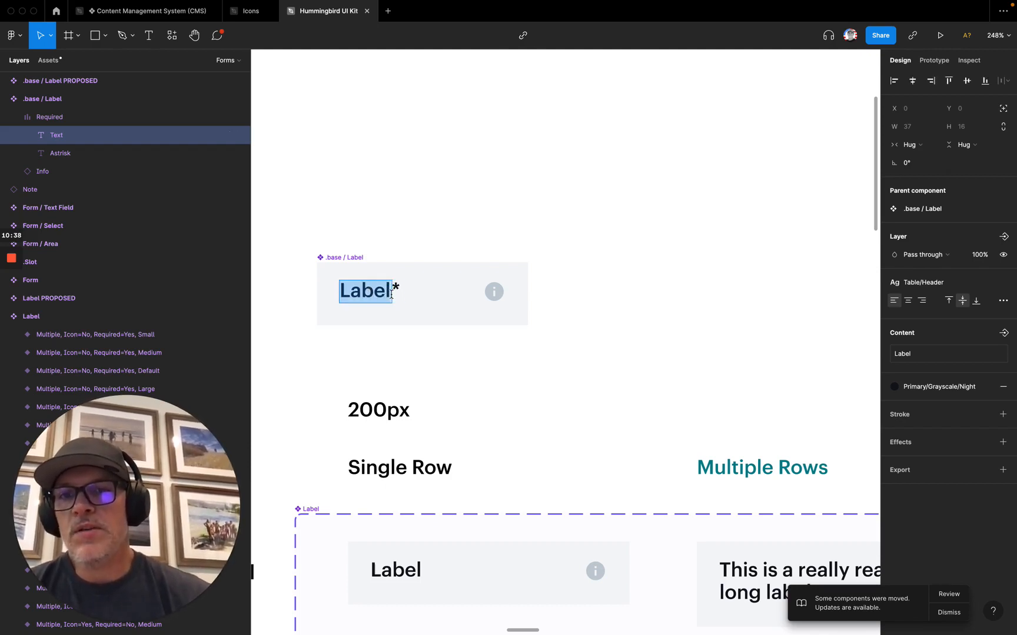
left_click(391, 294)
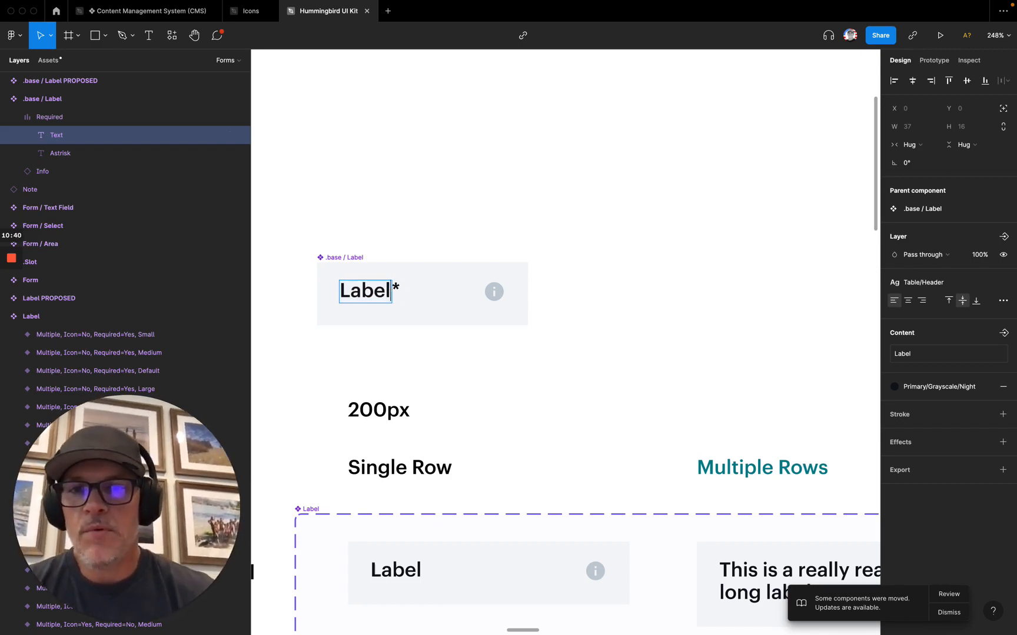
type("adslfknadslkjbnsdfkjnadsflkjnsd")
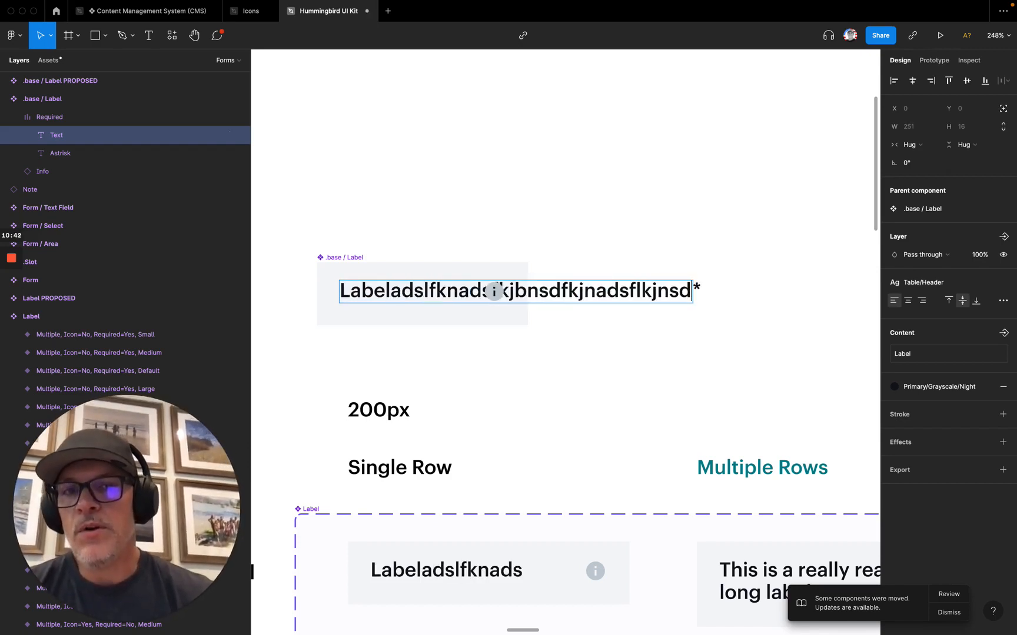
type("lkjbnsdvljkbnadvzc,j")
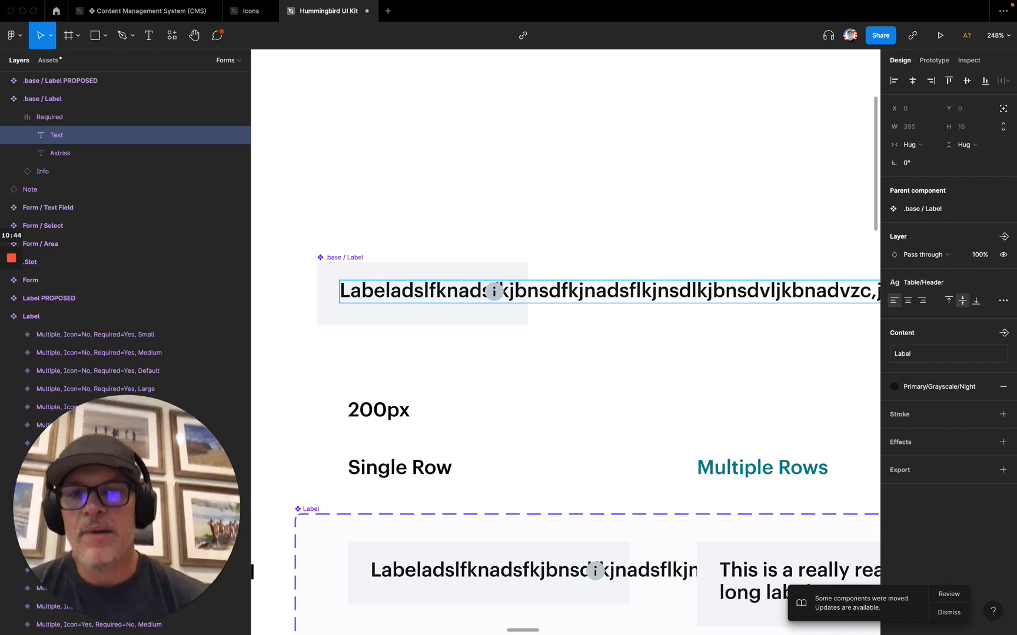
key("Escape")
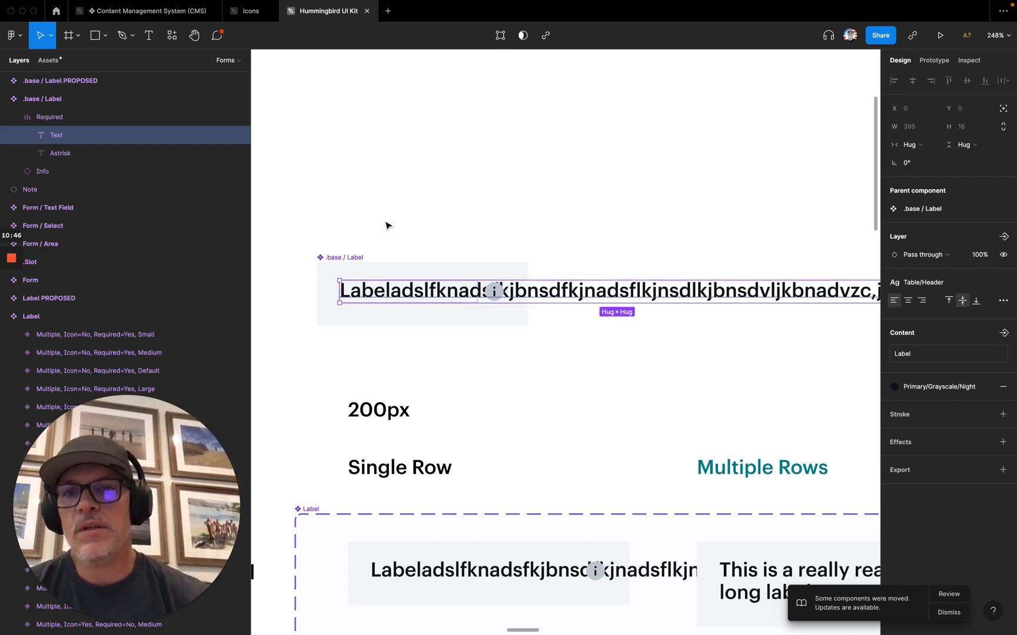
left_click(386, 225)
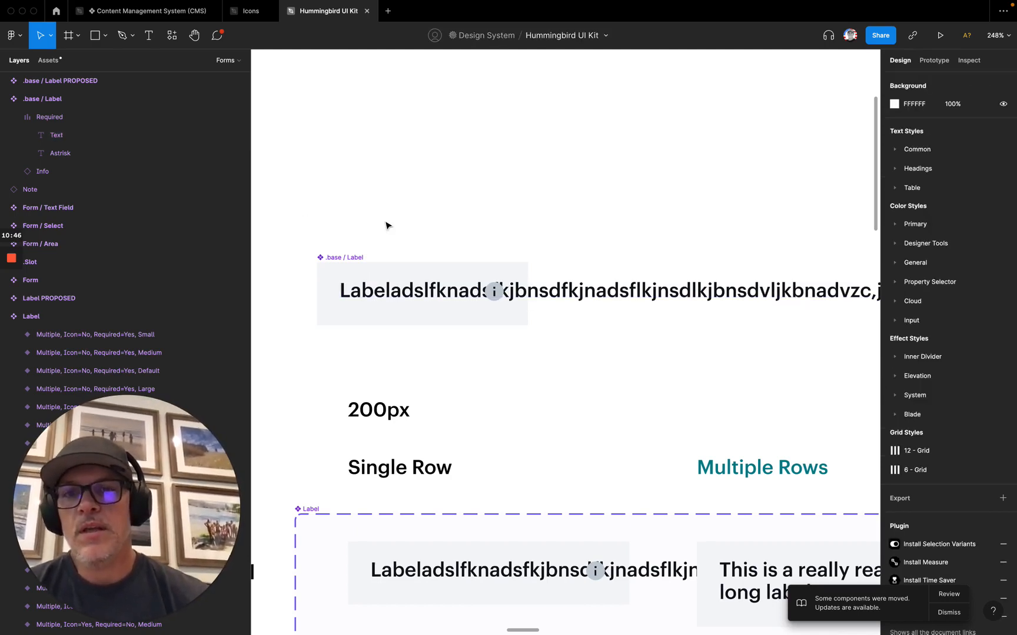
- Reopen the .base / Label text for editing and undo the added random characters
left_click(586, 293)
double_click(586, 293)
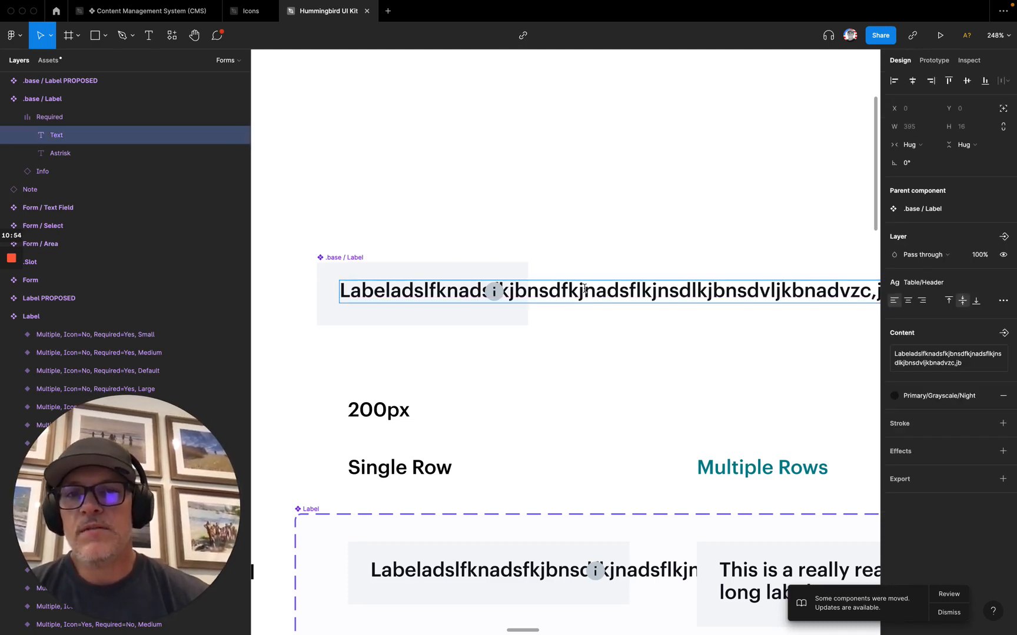
key("ctrl+z")
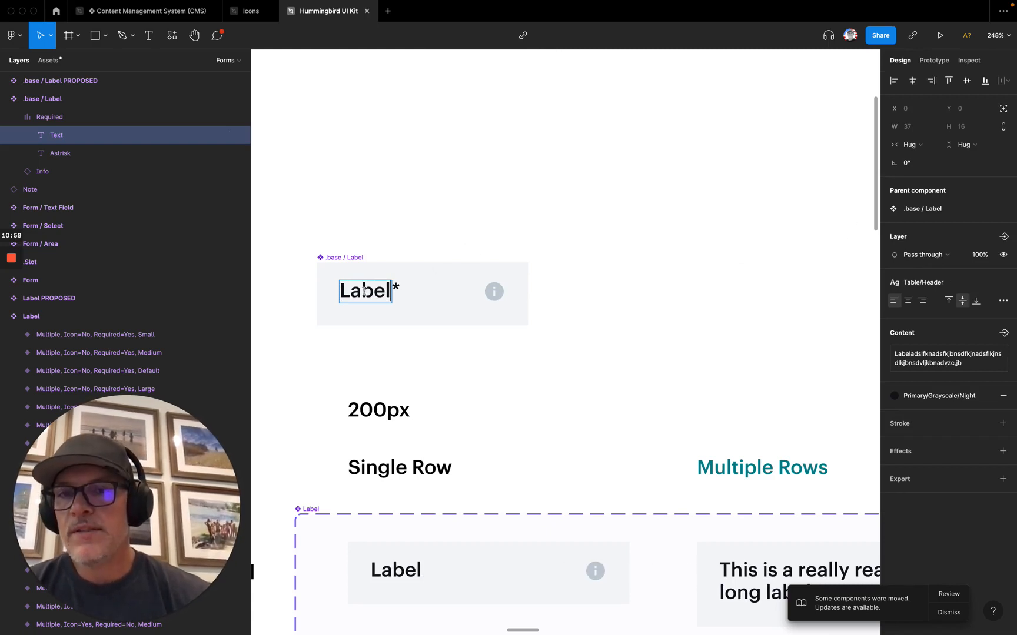
- Set the Text layer's horizontal resizing to Fill container and finish editing the text
left_click(926, 147)
left_click(929, 157)
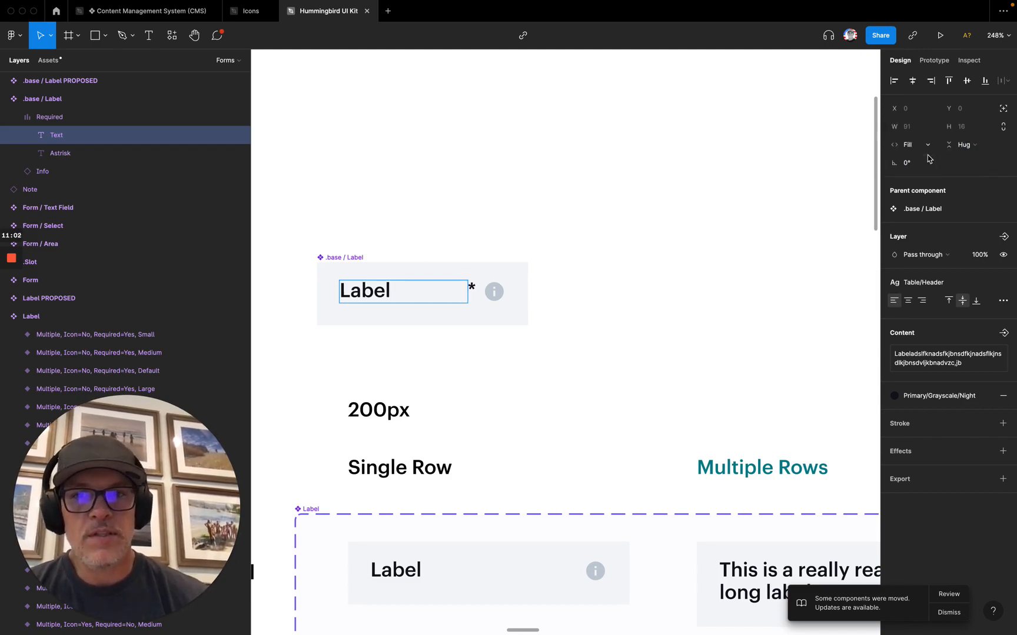
key("Escape")
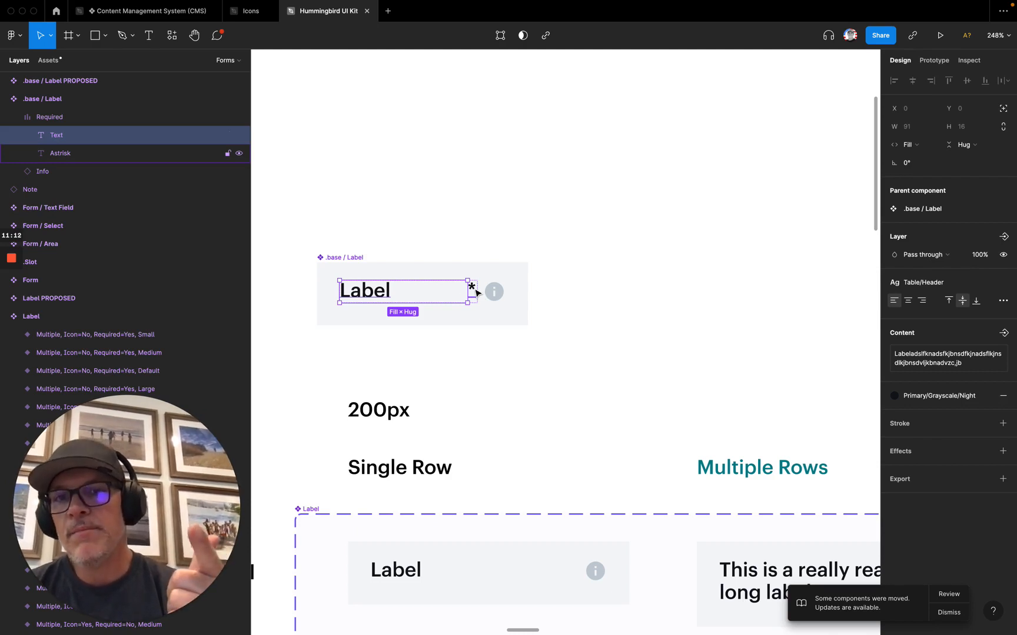
- Try a long string of random characters after "Label " in the Fill-width Text layer of .base / Label
double_click(362, 297)
left_click(405, 298)
type("kjbsdkj")
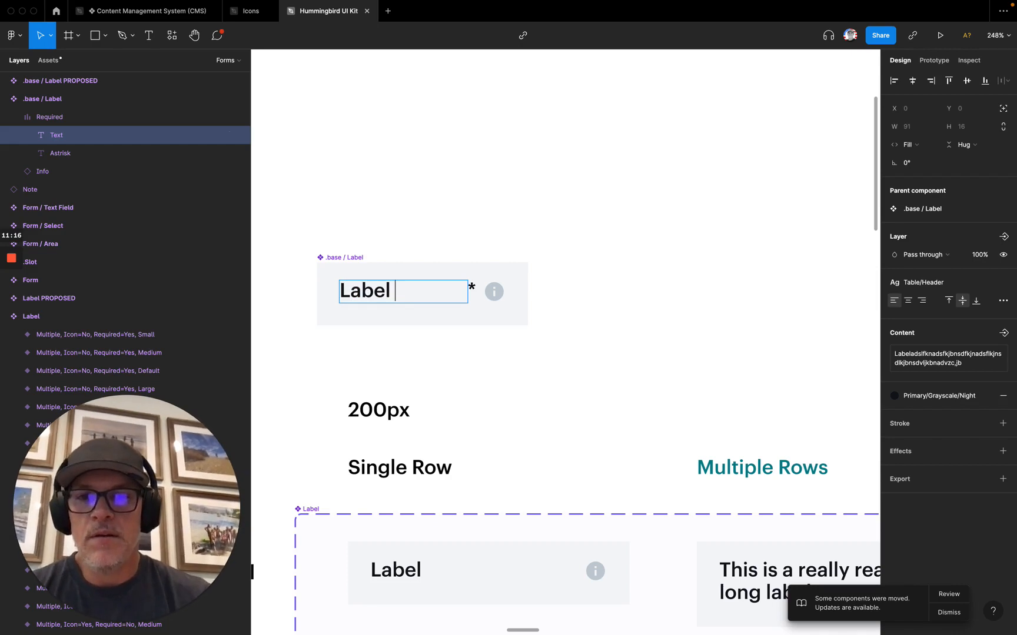
type("bsdkjbsdfkjbsdfkjbsdfkjh")
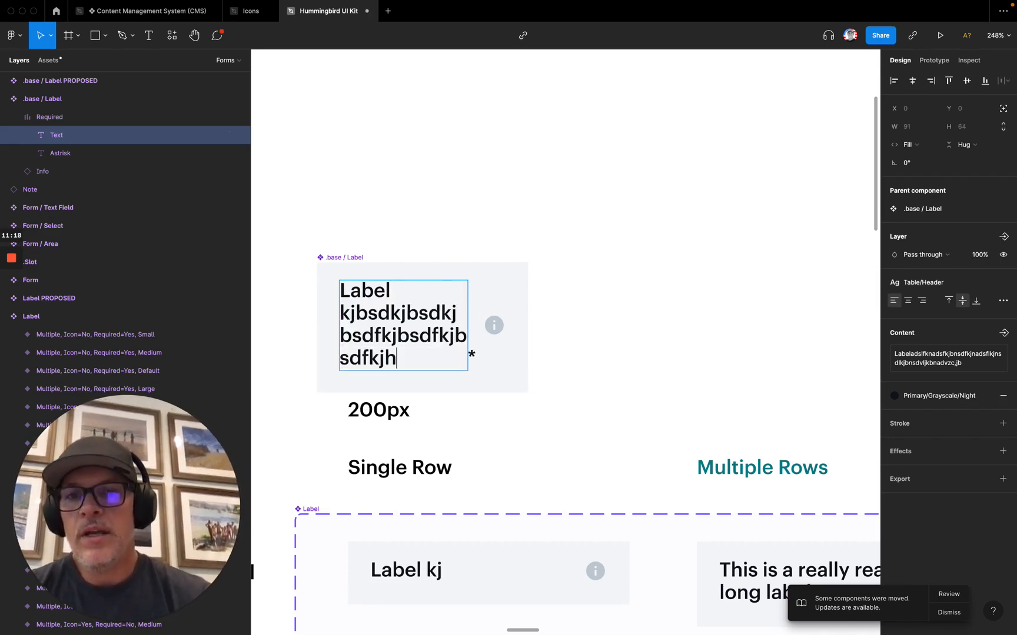
type("bsdkjbsdfkjbsdfkjbsdfkjbadsfkjbdaf")
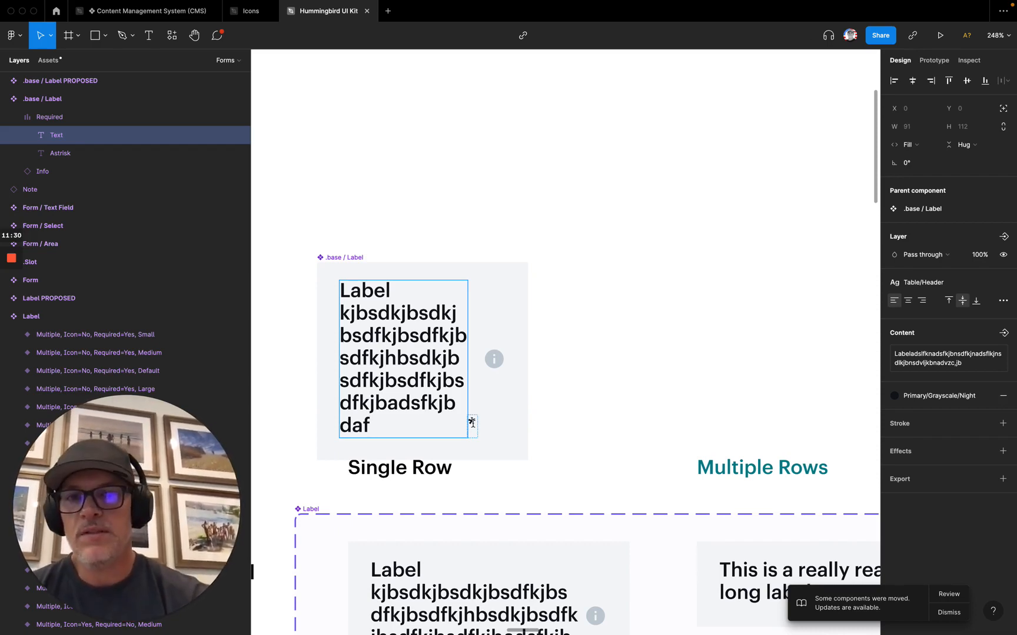
key("Escape")
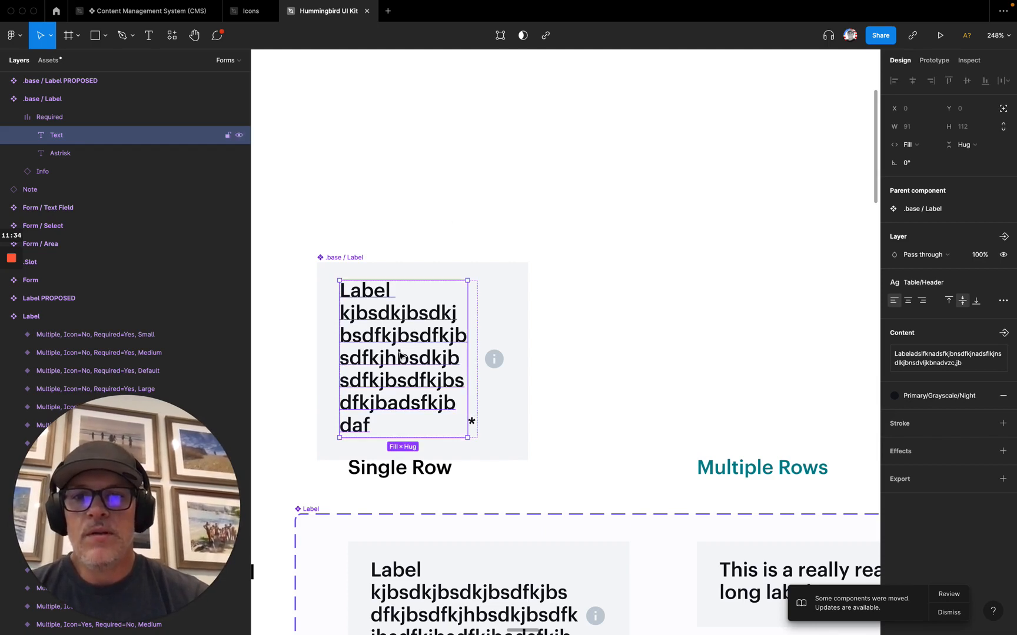
left_click(411, 208)
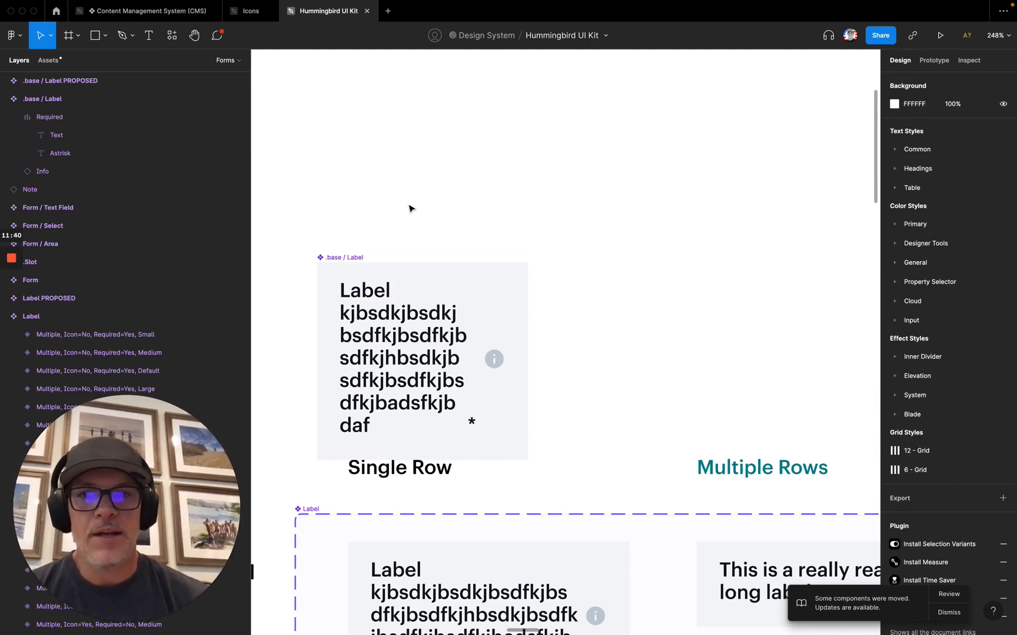
- Try an asterisk at the end of the long label text and hide the separate Astrisk layer
double_click(363, 435)
left_click(382, 428)
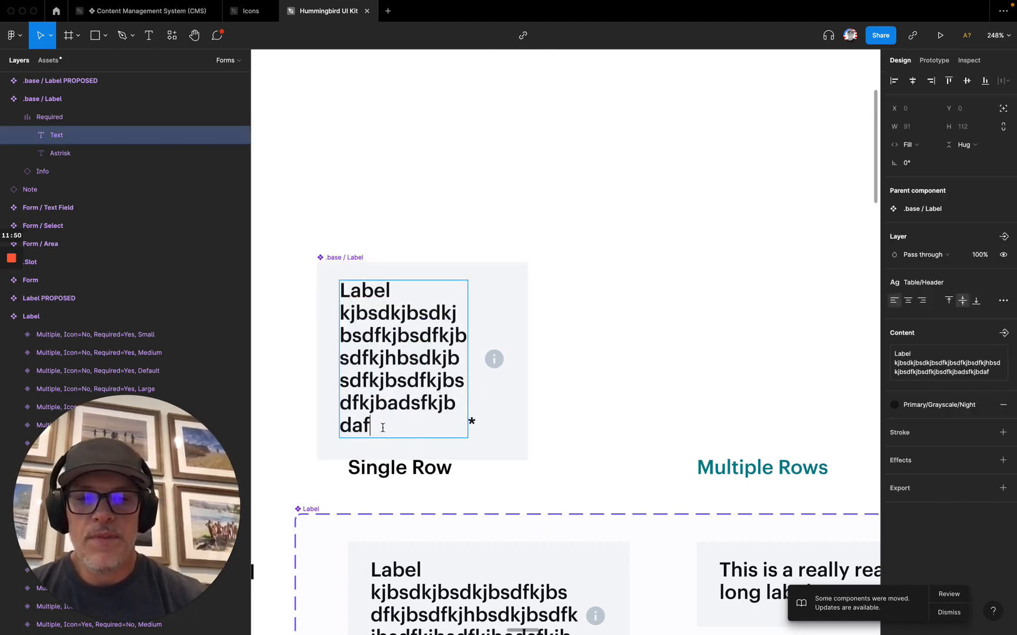
type("*")
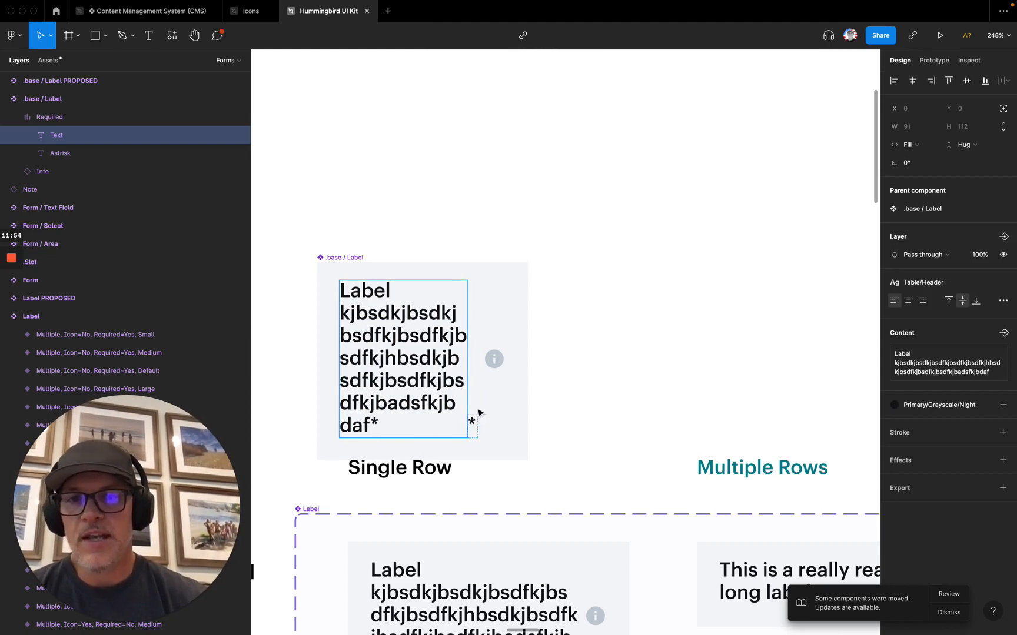
key("Escape")
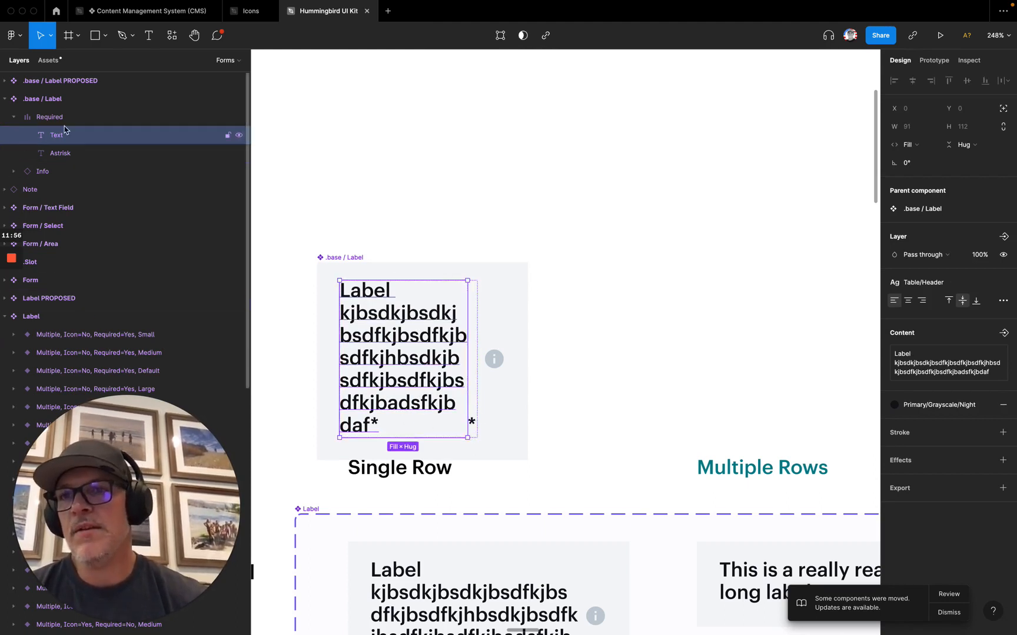
left_click(239, 154)
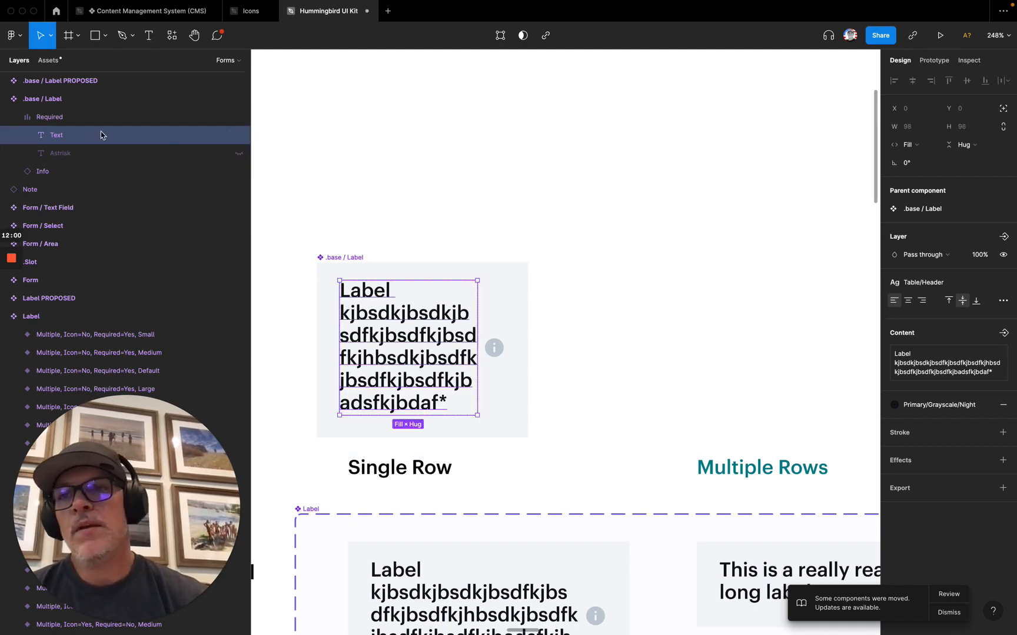
- Examine how the long text with its inline asterisk wraps in .base / Label and in the Label variants
left_click(66, 117)
left_click(39, 98)
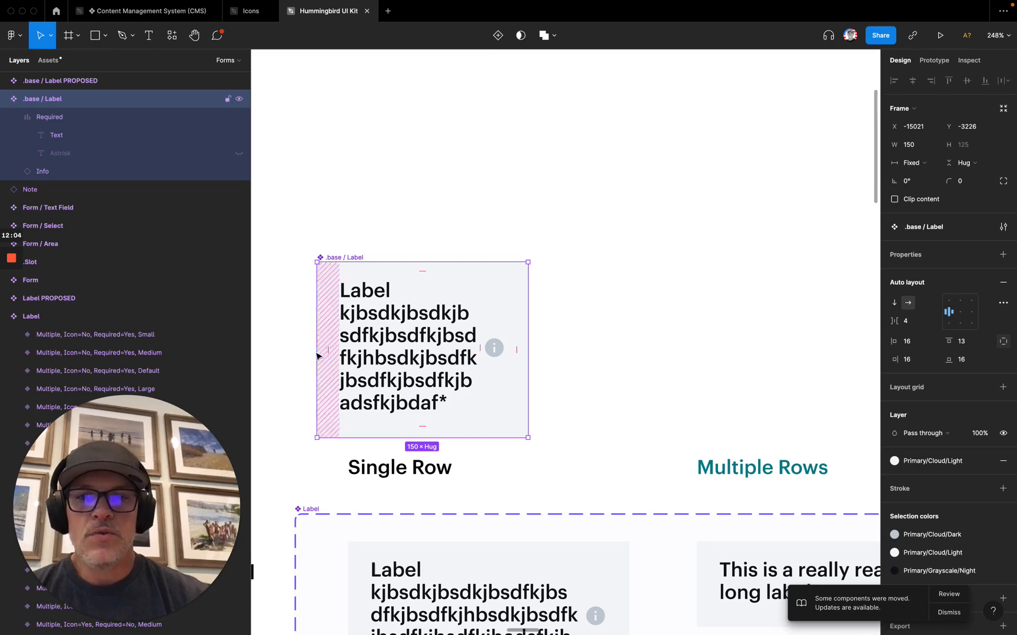
scroll(311, 365, "down", 5)
scroll(311, 365, "right", 3)
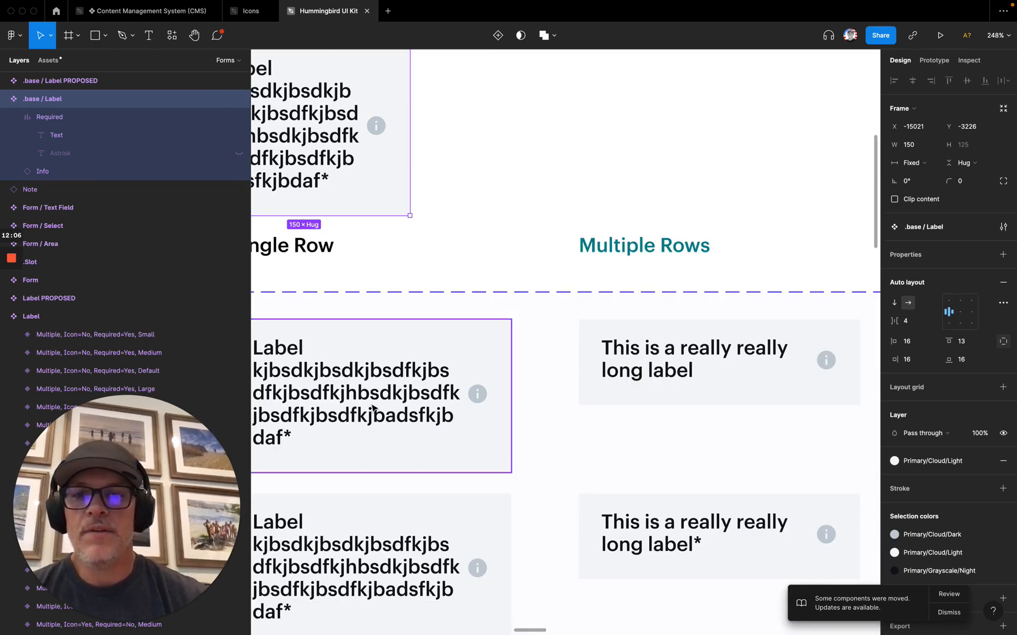
scroll(370, 397, "left", 3)
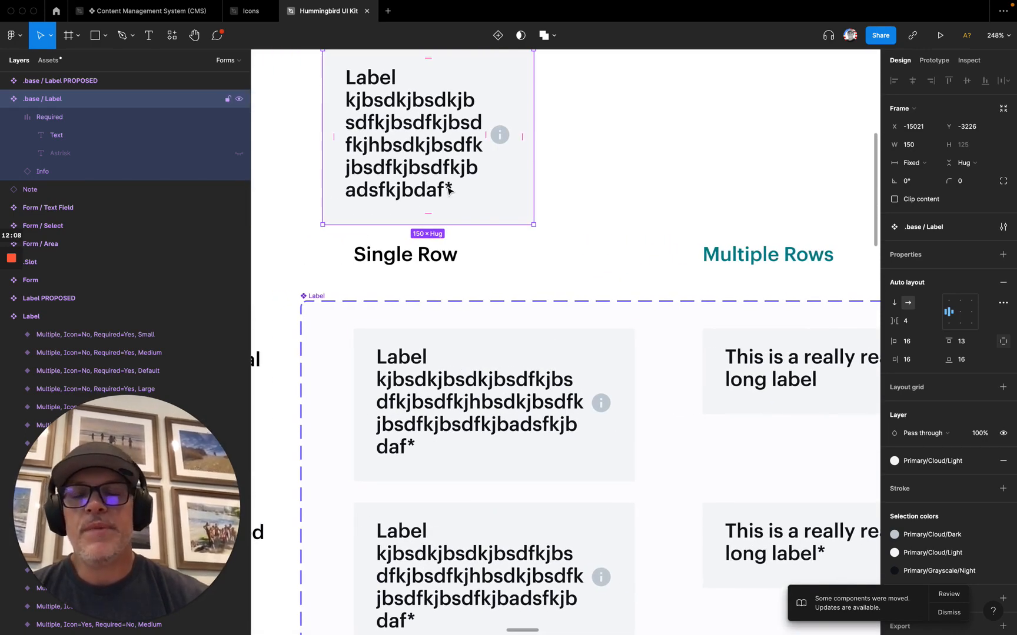
scroll(448, 192, "up", 3)
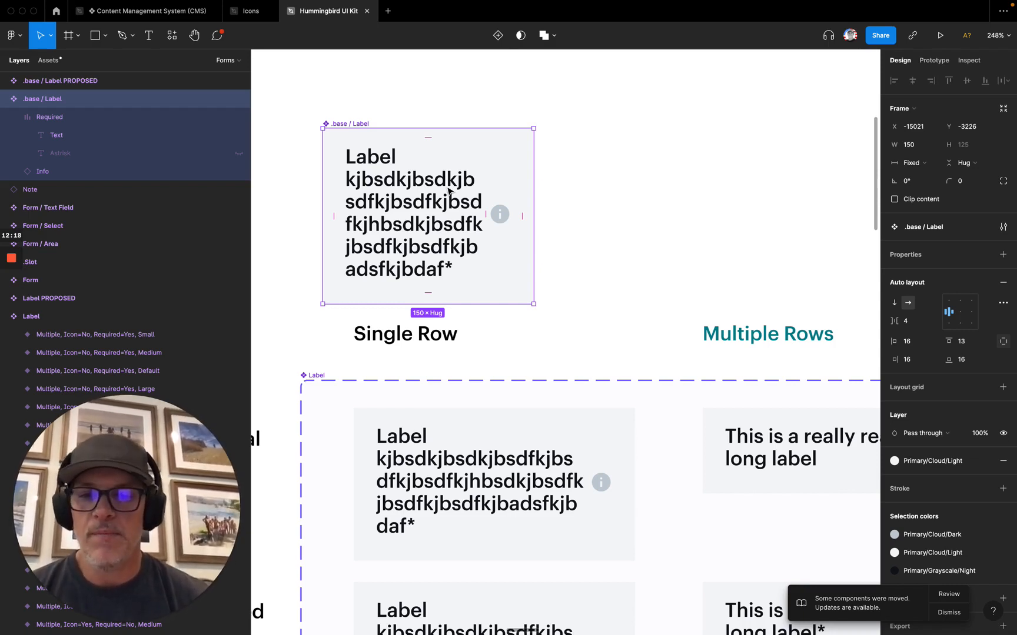
double_click(449, 270)
left_click(452, 269)
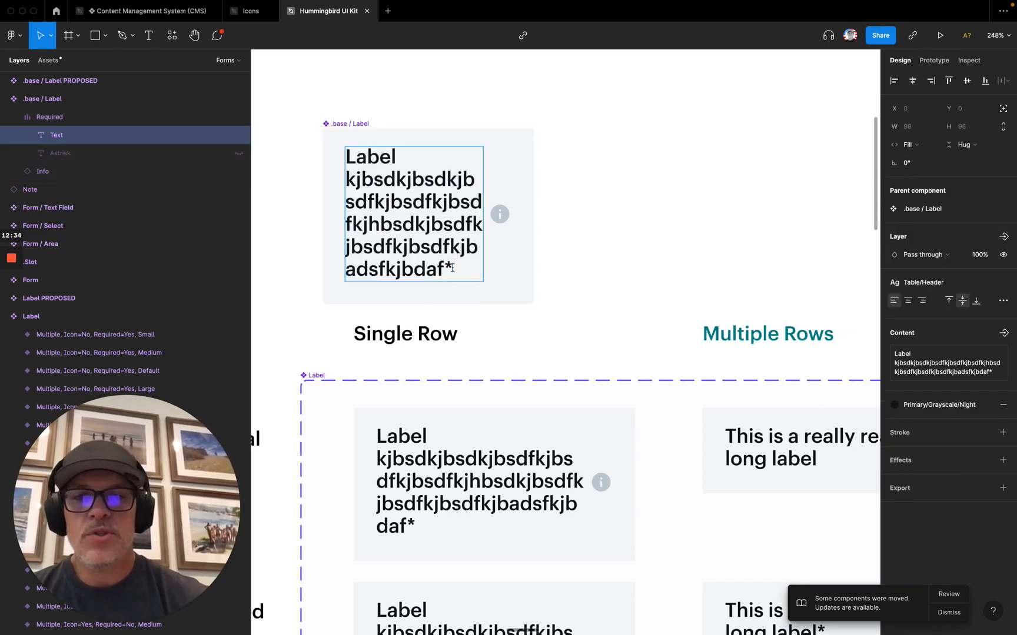
key("Escape")
key("Escape")
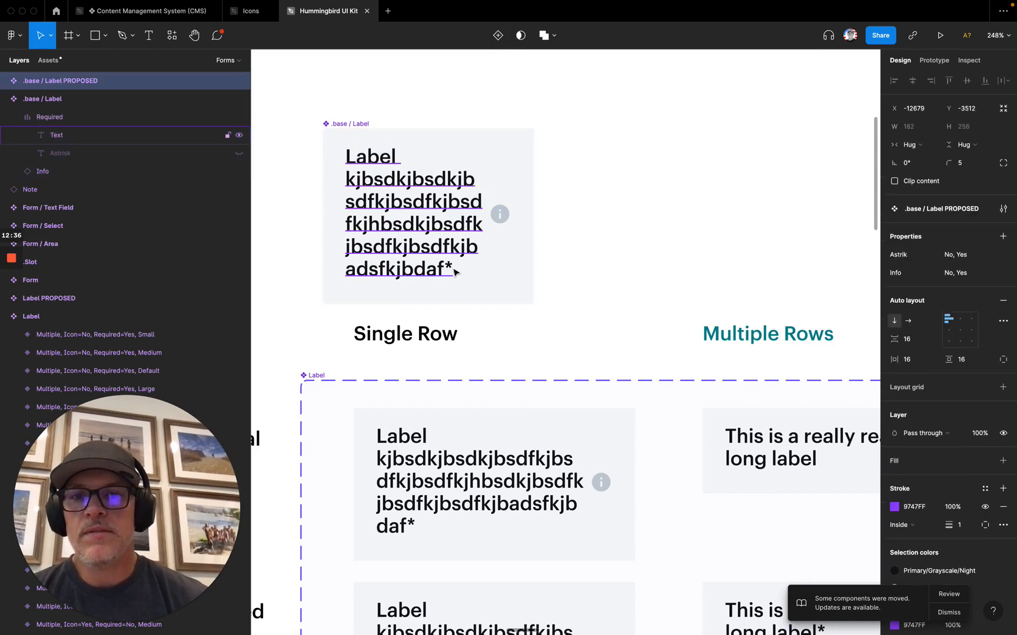
- Undo the hiding of the Astrisk layer, the inline asterisk and the random characters in the label text
key("super+z")
key("super+z")
key("super+z")
key("super+z")
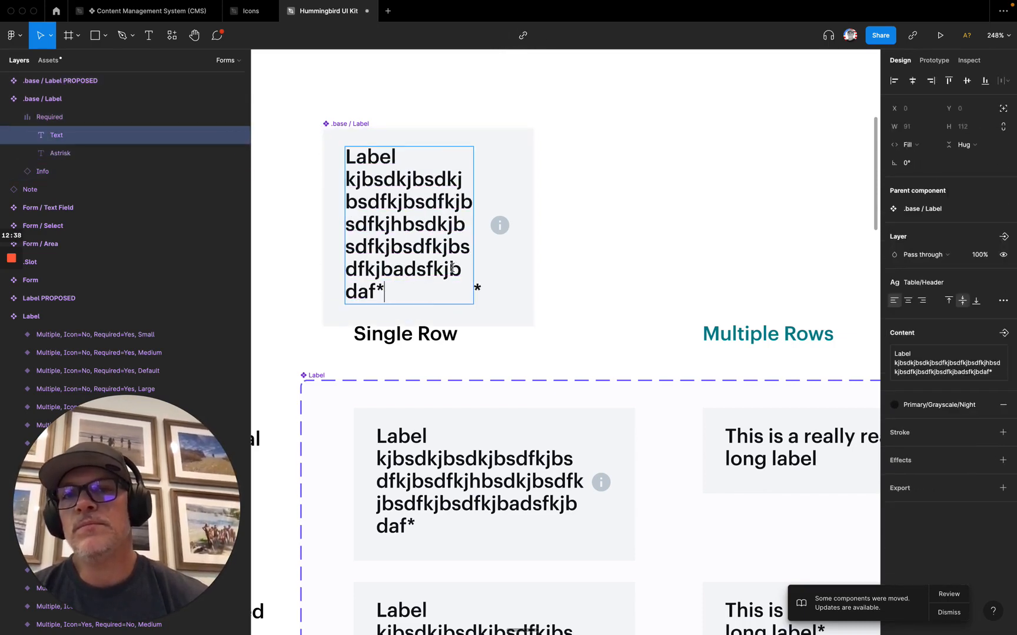
key("super+z")
key("super+z")
key("super+z")
key("super+z")
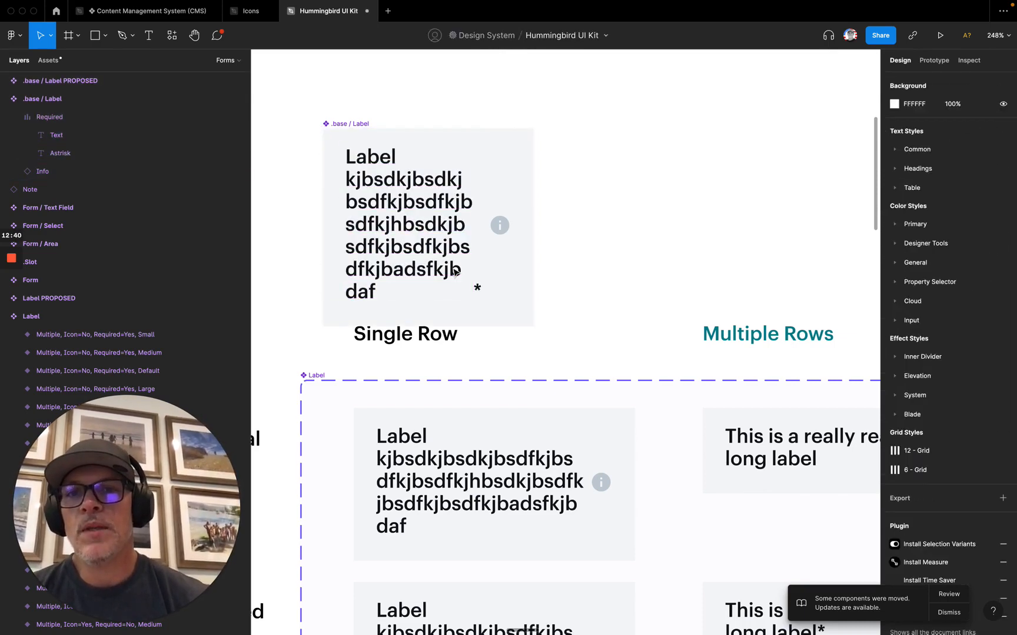
key("super+z")
key("super+z")
key("super+z")
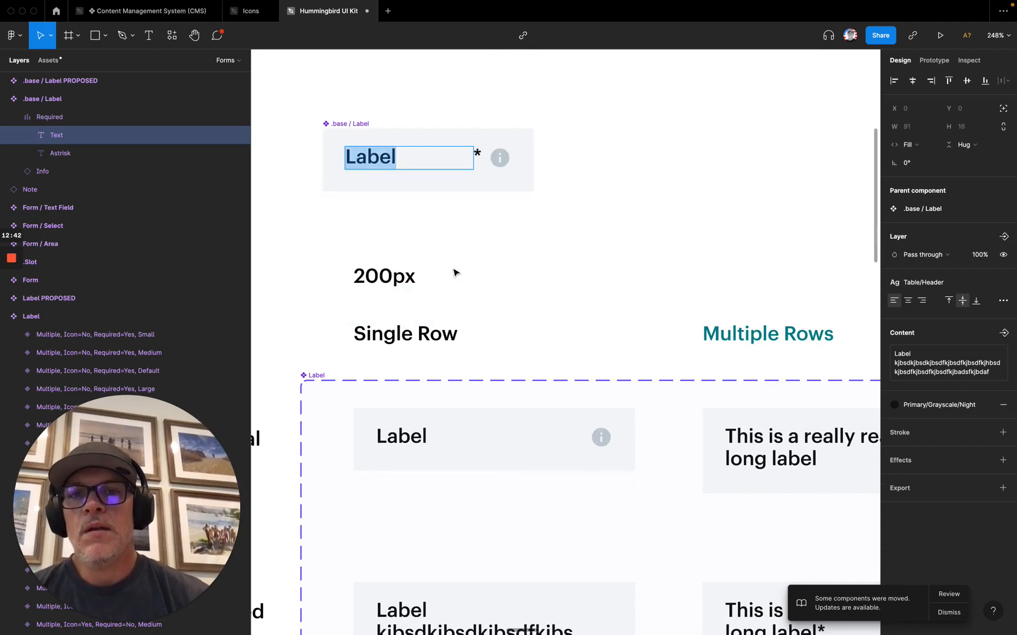
key("super+z")
key("super+z")
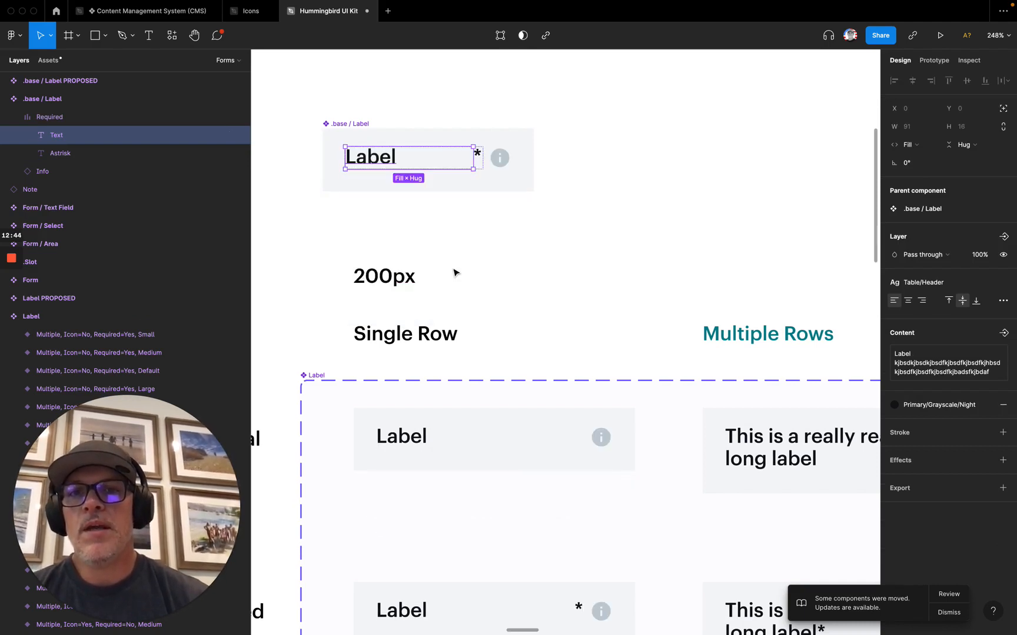
- Undo the Text layer's Fill container resizing and the earlier trial layout changes in .base / Label
key("super+z")
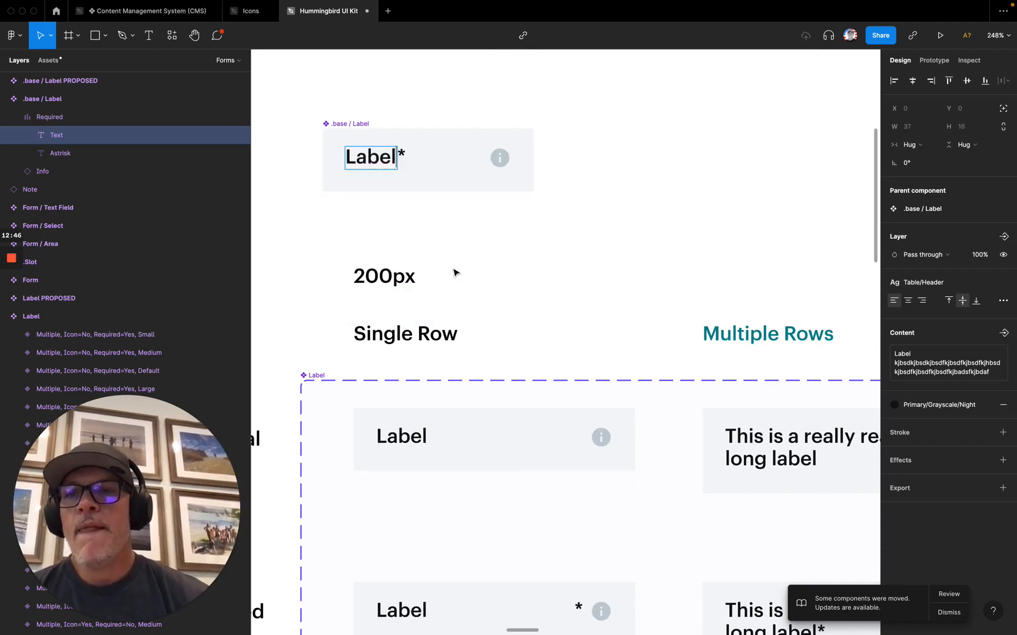
key("super+z")
key("super+z")
key("super+z")
key("super+z")
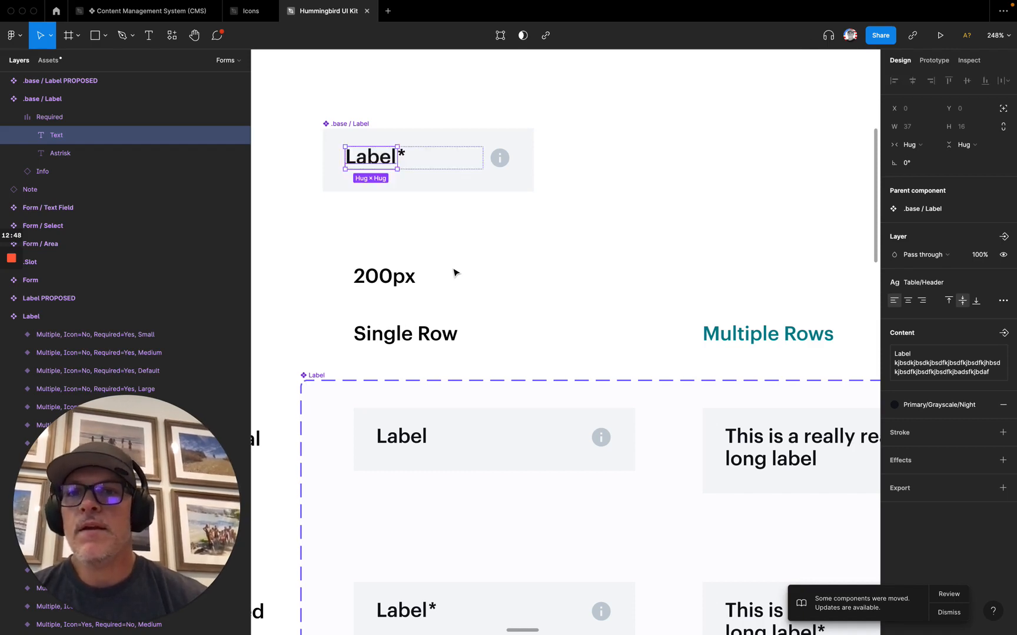
key("super+z")
key("super+z")
key("super+z")
key("super+z")
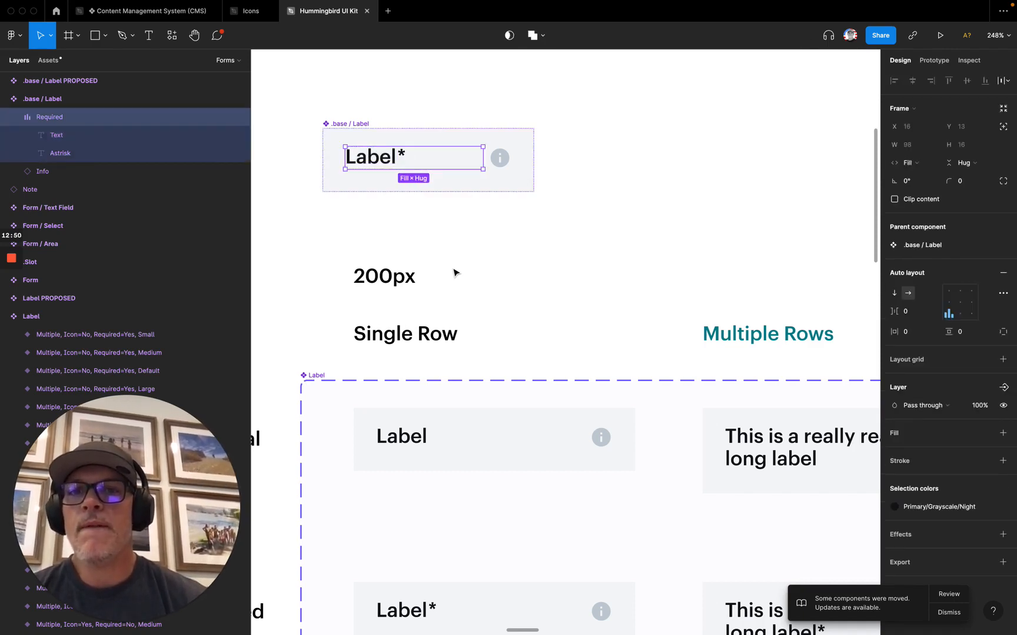
key("super+z")
key("super+z")
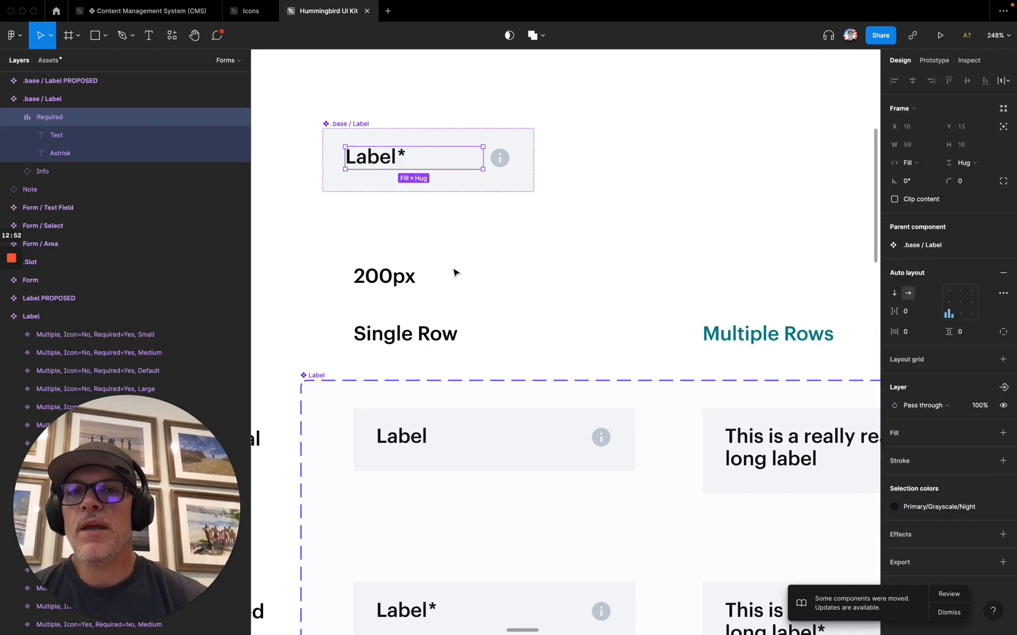
key("super+z")
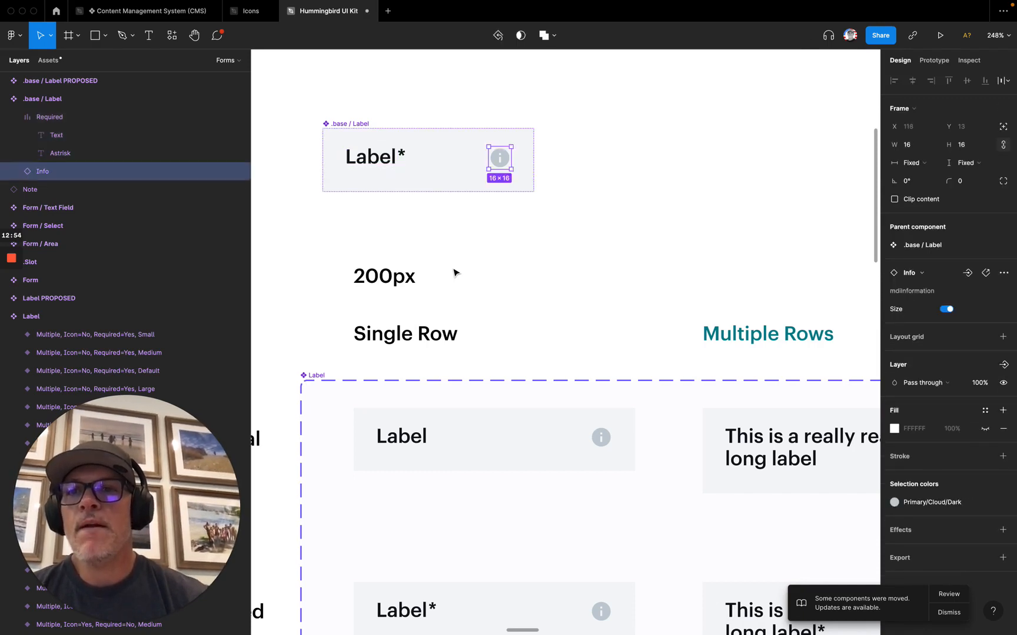
- Collapse the .base / Label layer and view the component together with the Label variants grid
left_click(42, 97)
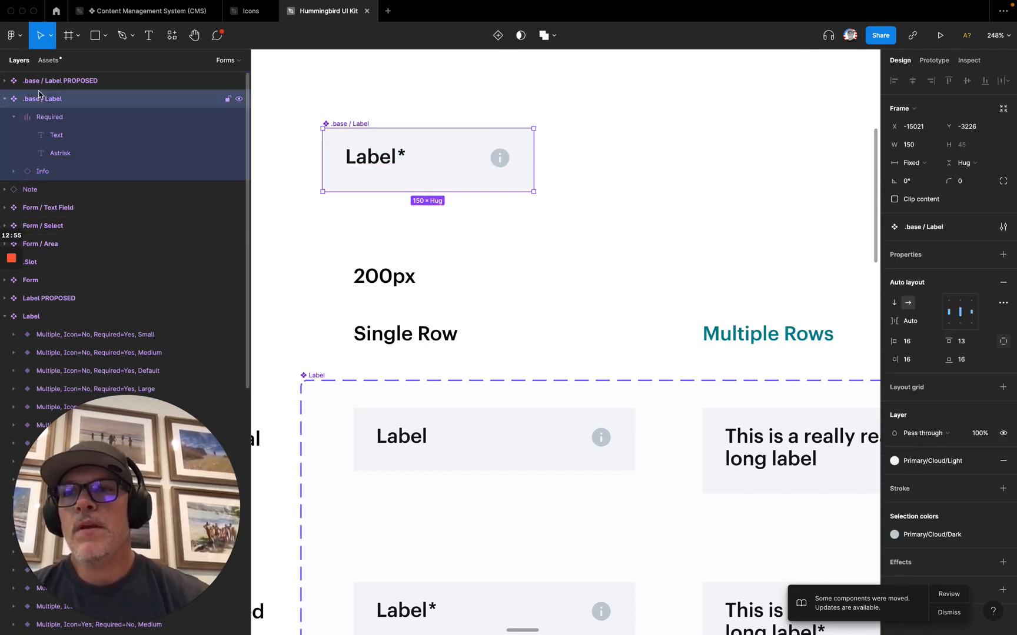
left_click(5, 100)
scroll(475, 292, "down", 5)
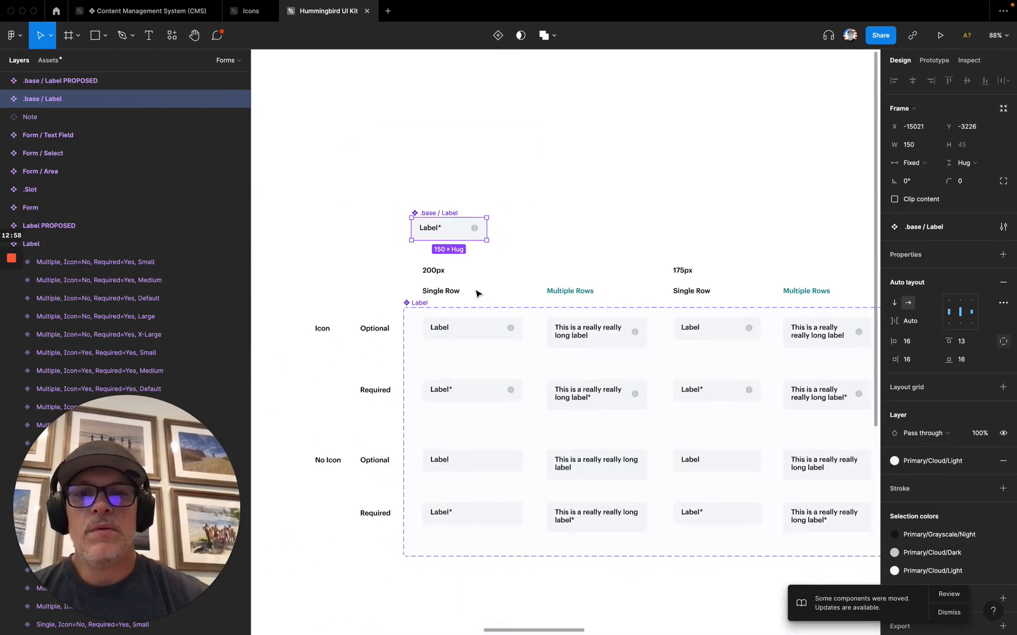
left_click(466, 258)
scroll(466, 257, "down", 2)
scroll(466, 257, "right", 1)
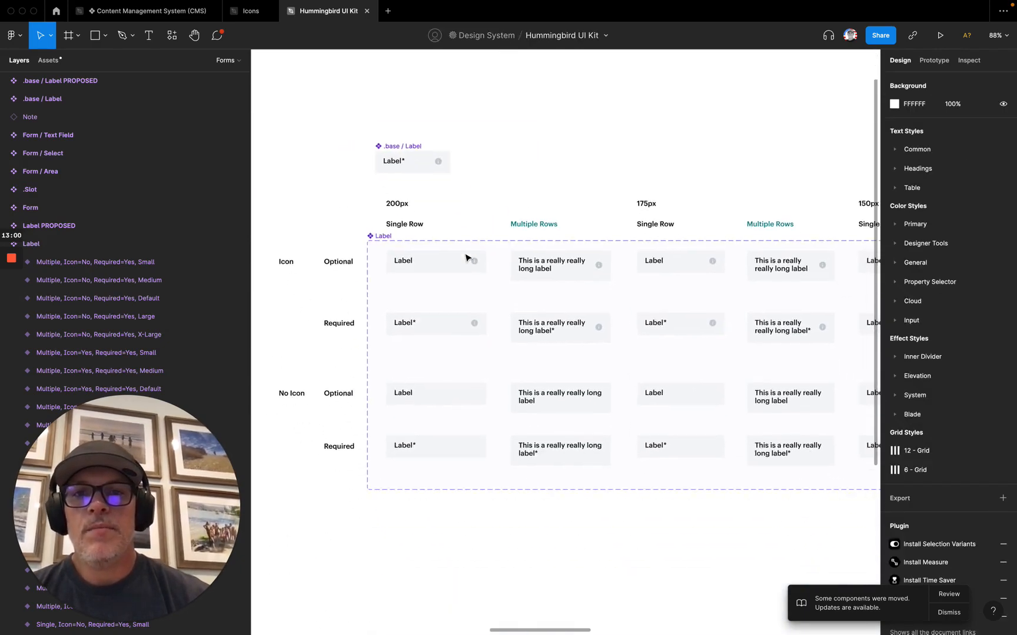
- Inspect the auto layout settings of .base / Label, including its top padding
left_click(395, 161)
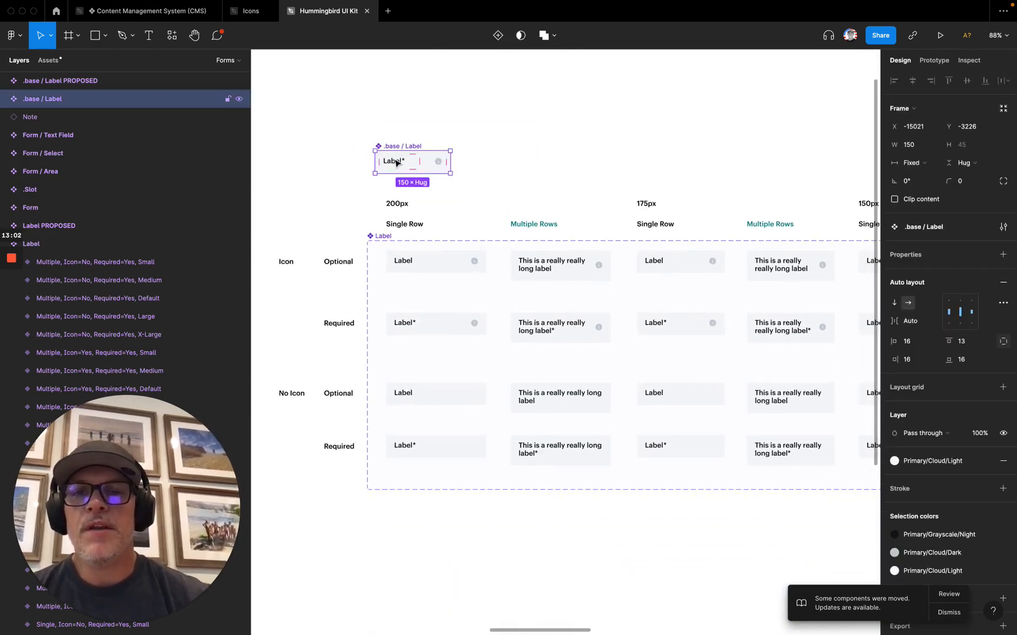
scroll(396, 162, "up", 3)
scroll(395, 163, "up", 3)
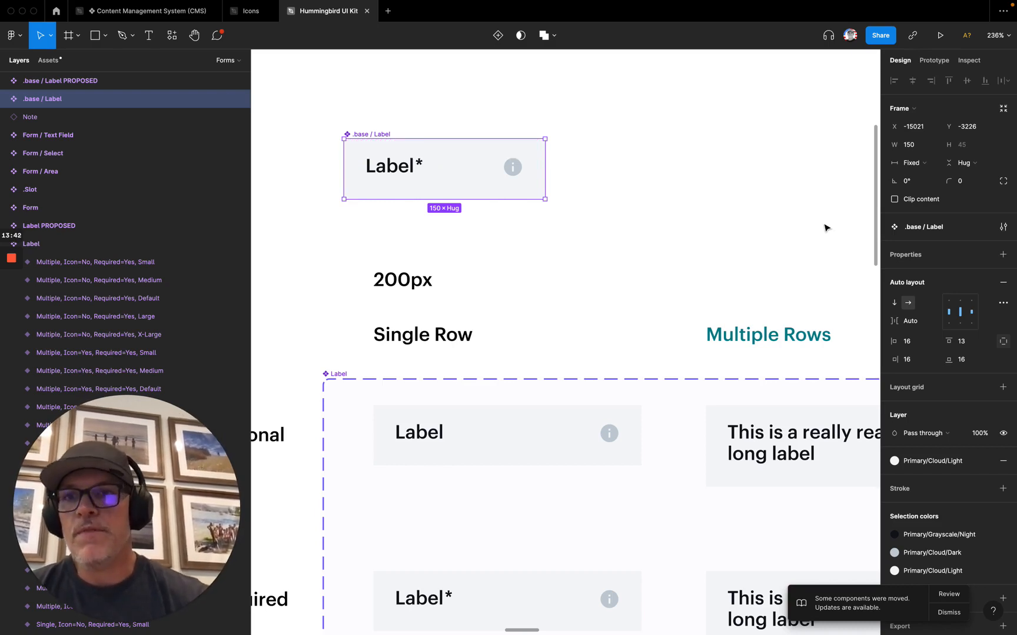
left_click(965, 345)
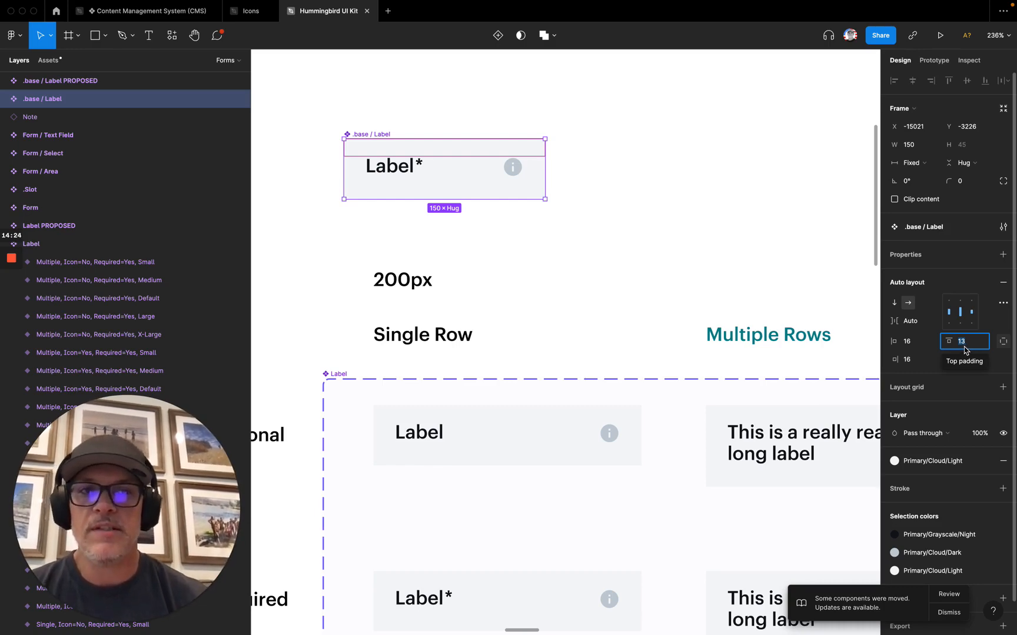
left_click(472, 253)
- Look over the Label and Label PROPOSED sets, and inspect the optional 200px single-row Label variant with an icon
scroll(472, 253, "down", 10)
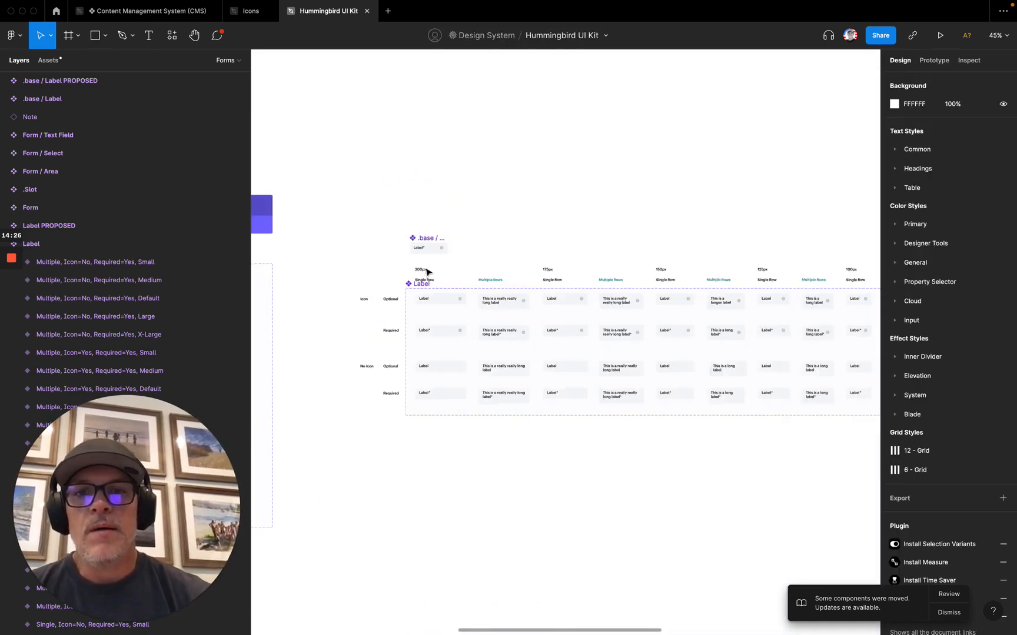
scroll(428, 272, "left", 10)
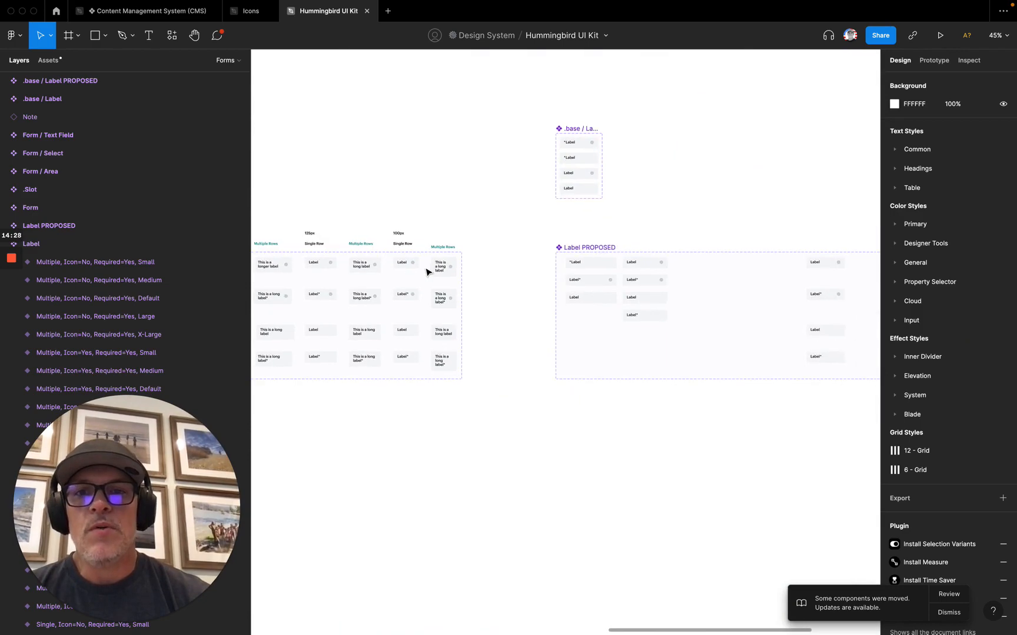
scroll(428, 272, "up", 5)
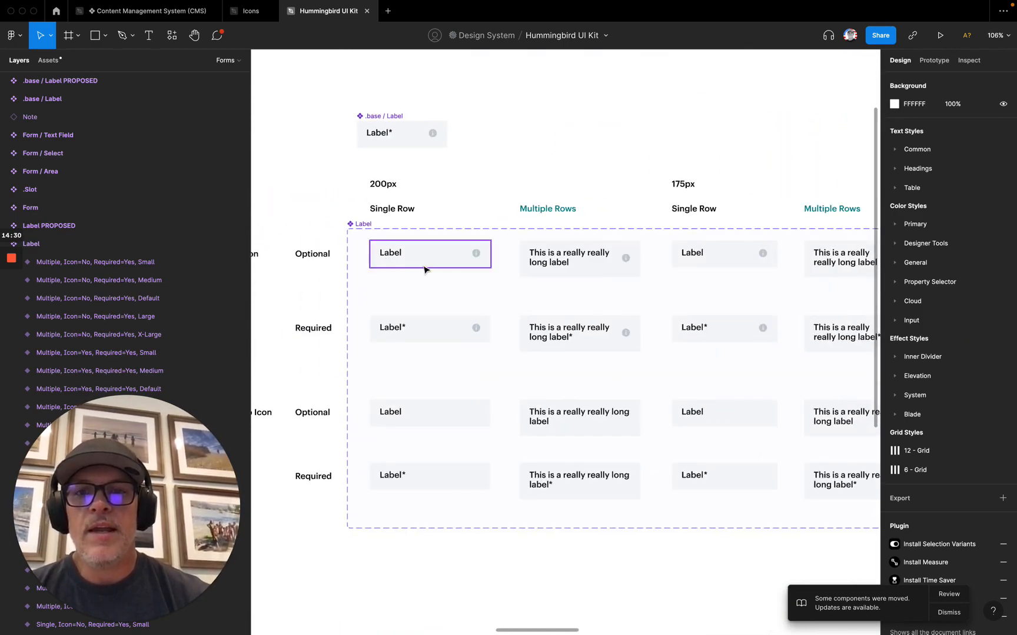
scroll(428, 272, "down", 2)
scroll(427, 272, "up", 5)
scroll(427, 272, "down", 2)
scroll(429, 270, "right", 1)
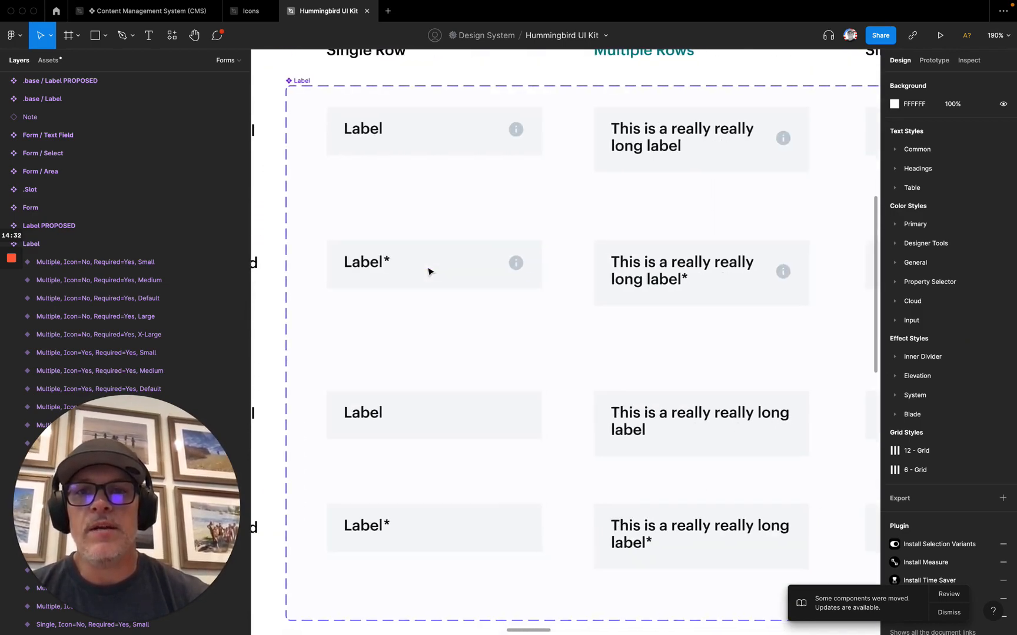
left_click(428, 154)
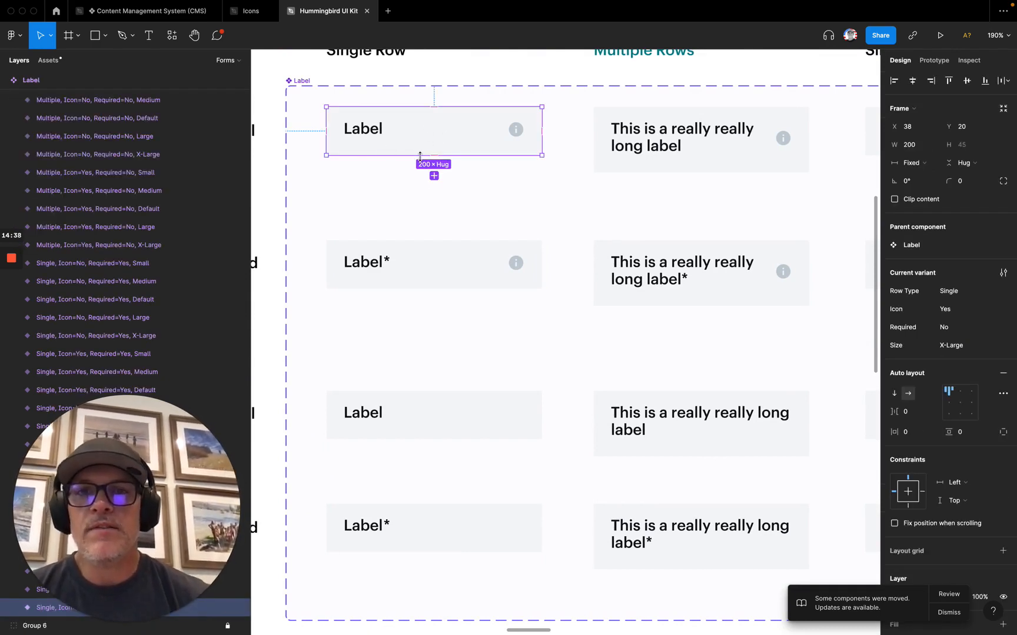
- Step through the four 200px single-row Label variants and examine their Icon, Required and Size properties
scroll(419, 156, "down", 5)
scroll(409, 171, "up", 5)
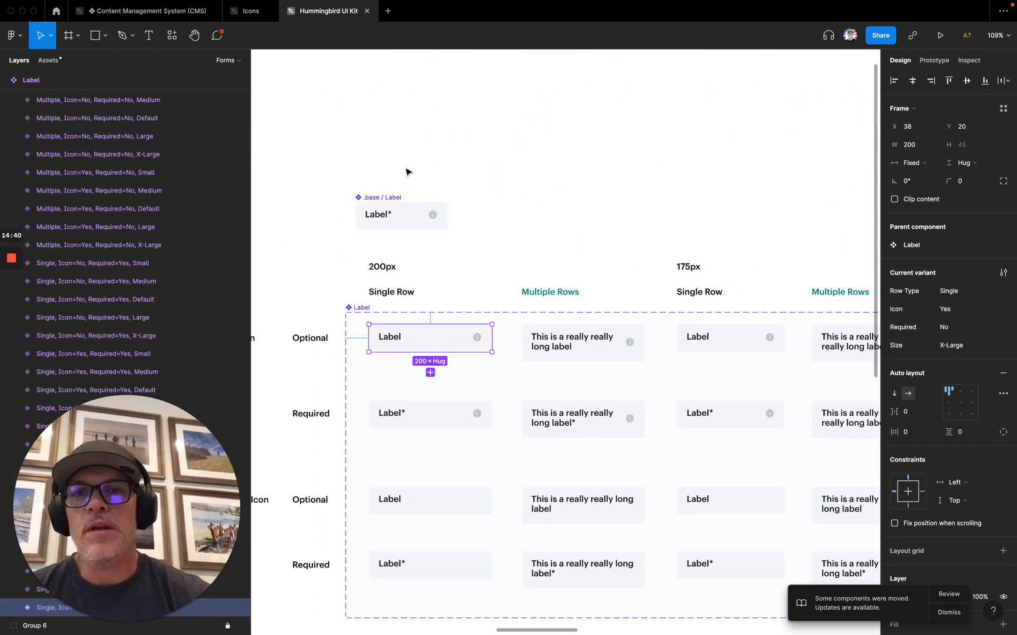
scroll(400, 231, "down", 4)
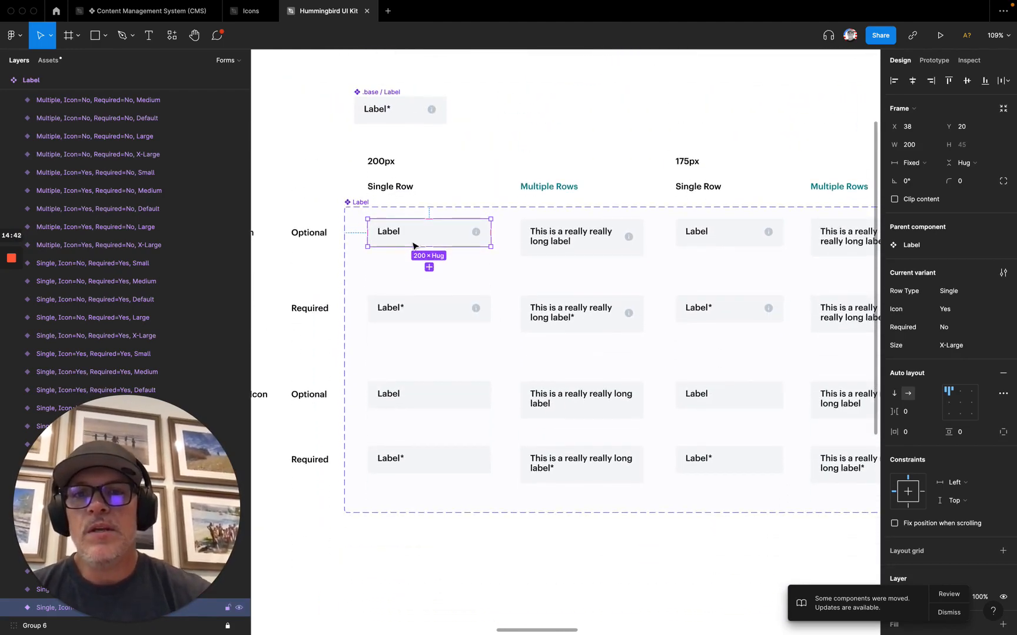
scroll(415, 246, "up", 4)
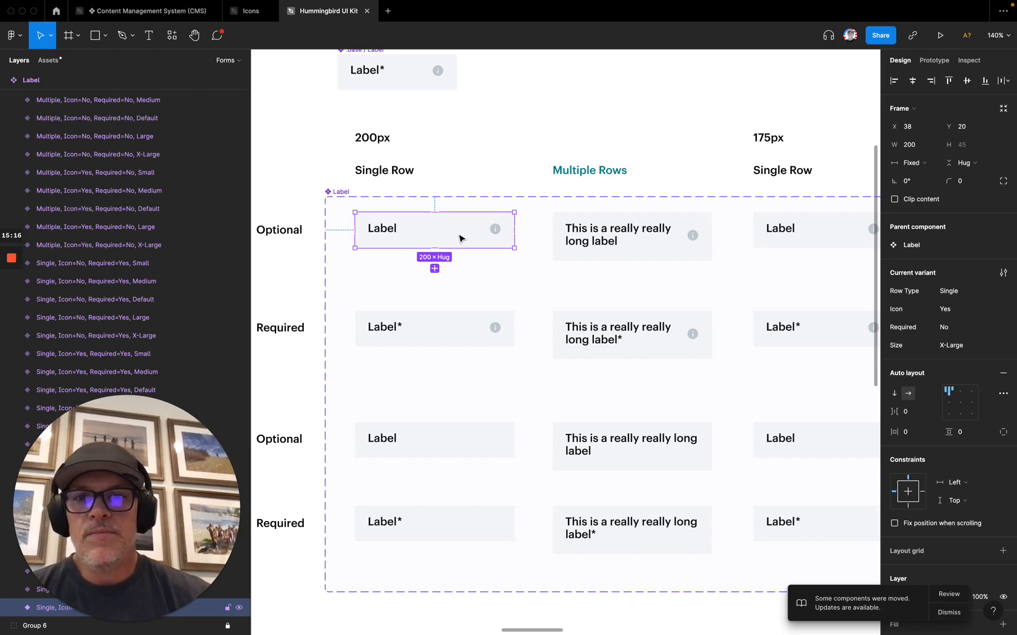
scroll(460, 236, "down", 5)
scroll(460, 236, "up", 4)
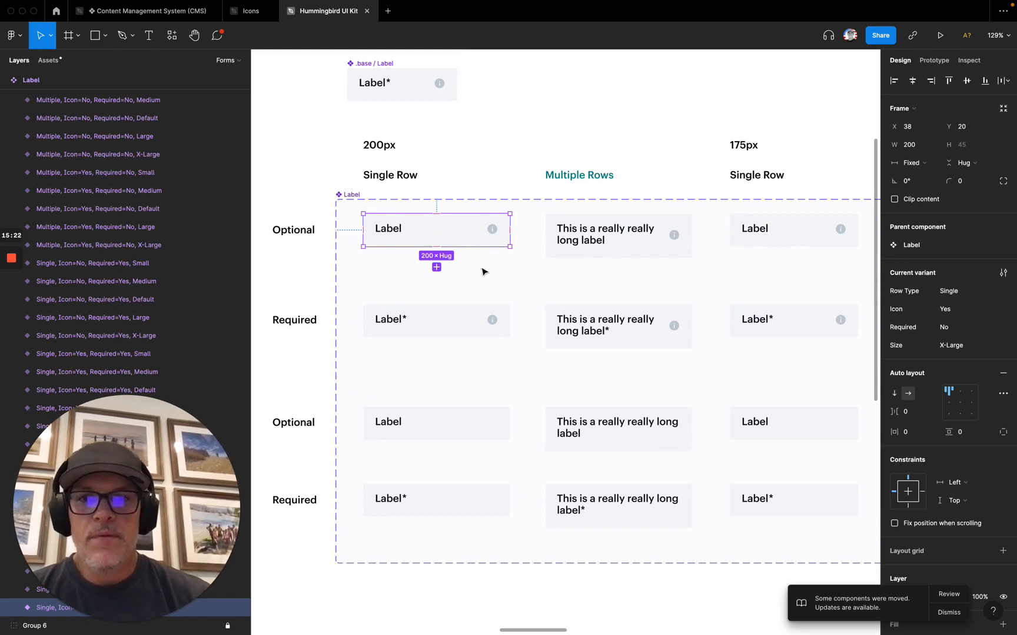
left_click(466, 323)
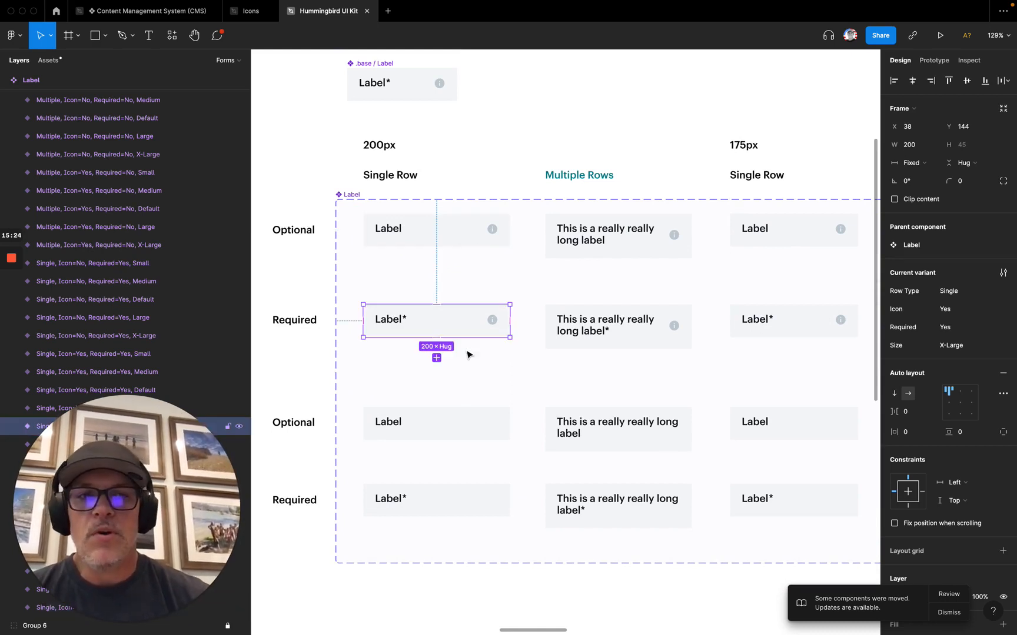
left_click(462, 429)
left_click(445, 501)
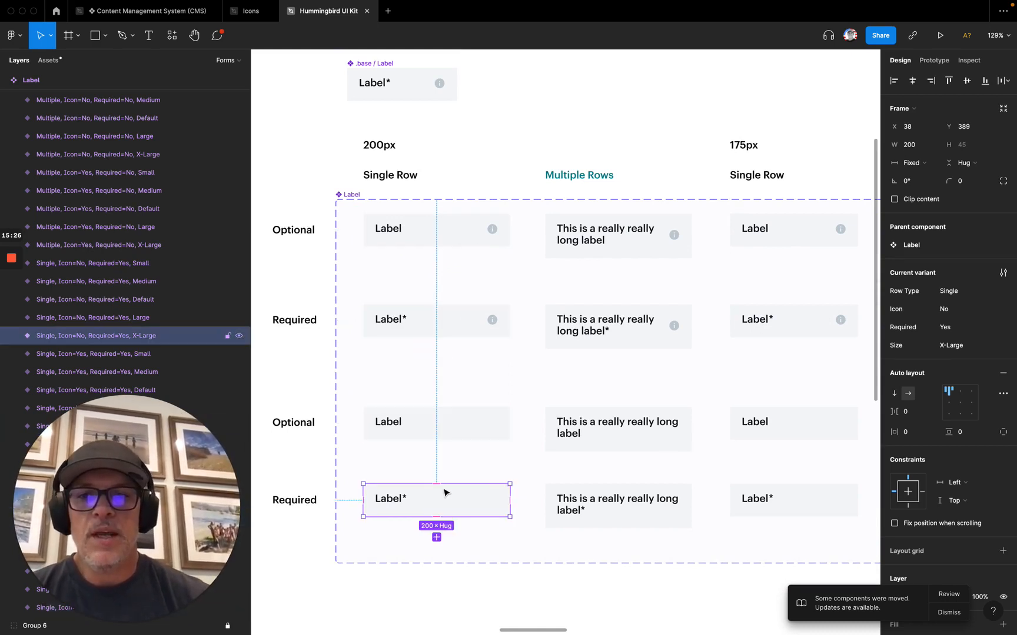
left_click(424, 324)
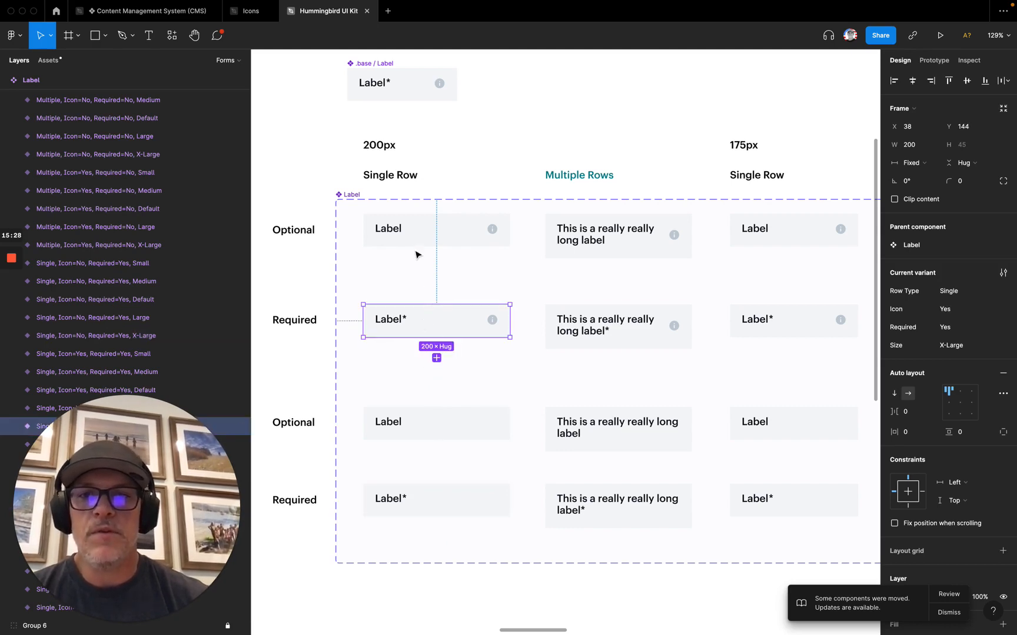
left_click(420, 215)
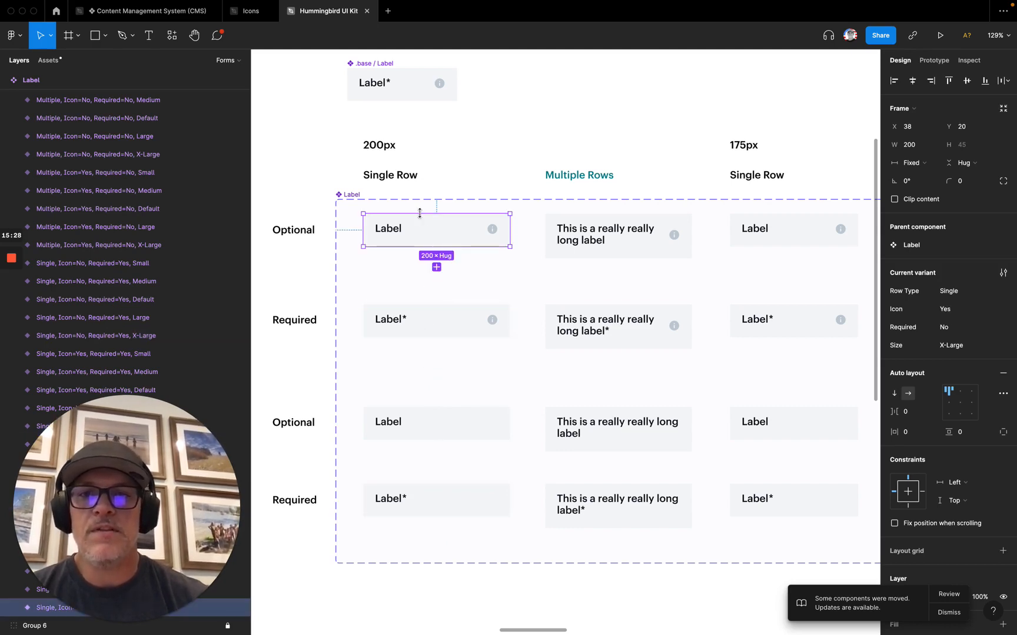
left_click(426, 320)
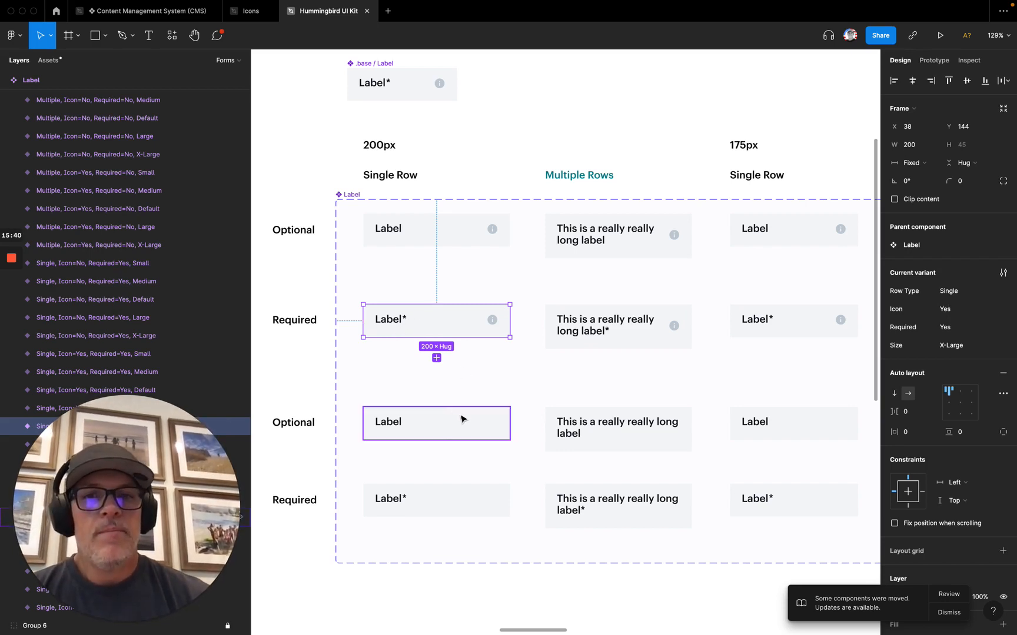
left_click(470, 431)
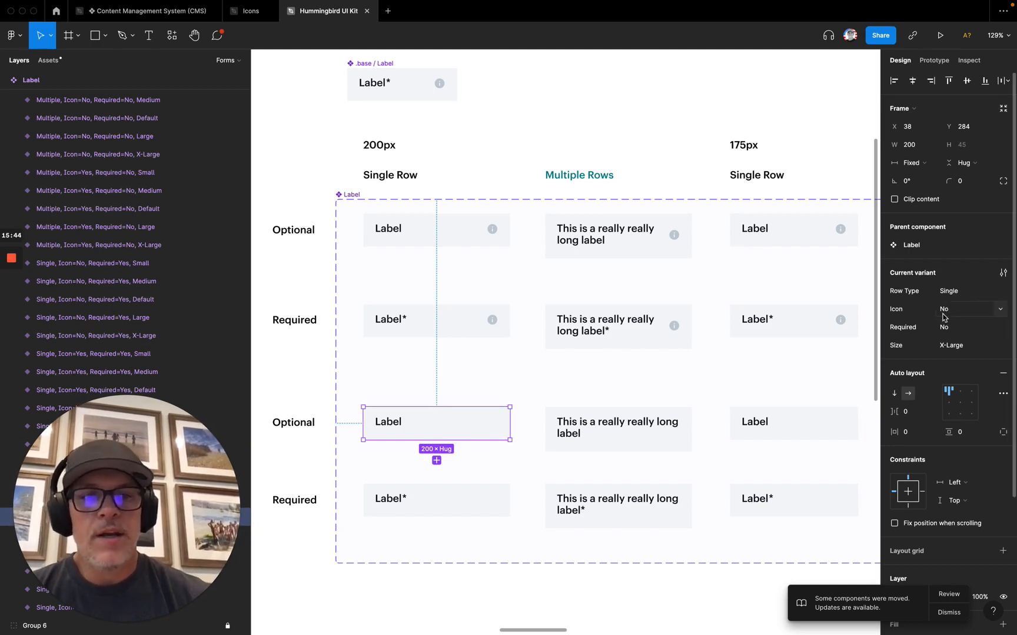
left_click(466, 501)
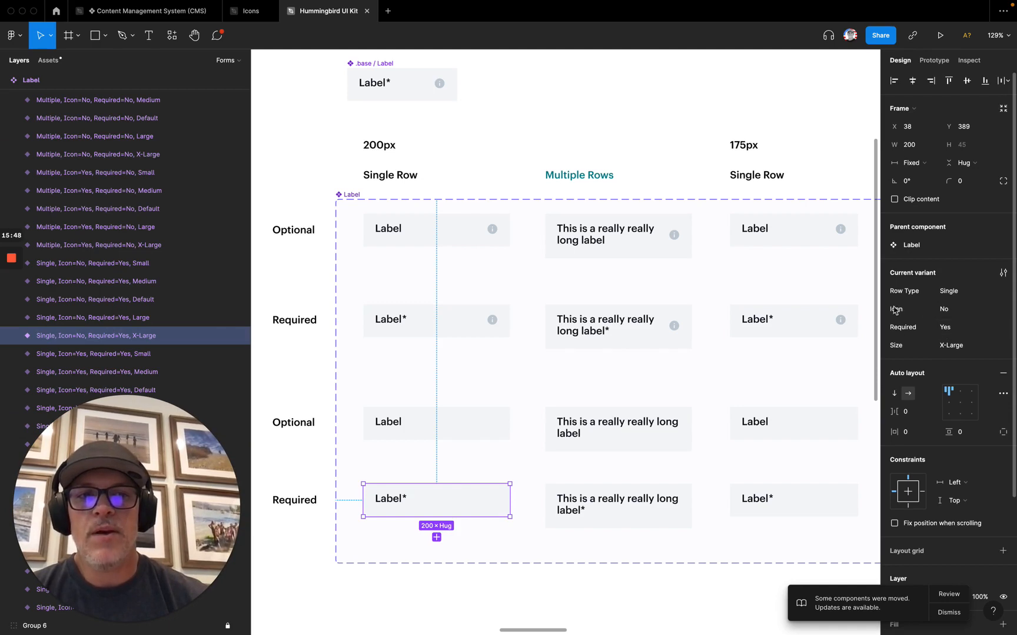
- Inspect the variant properties of the optional and required 200px multiple-row labels with an icon
scroll(511, 443, "right", 4)
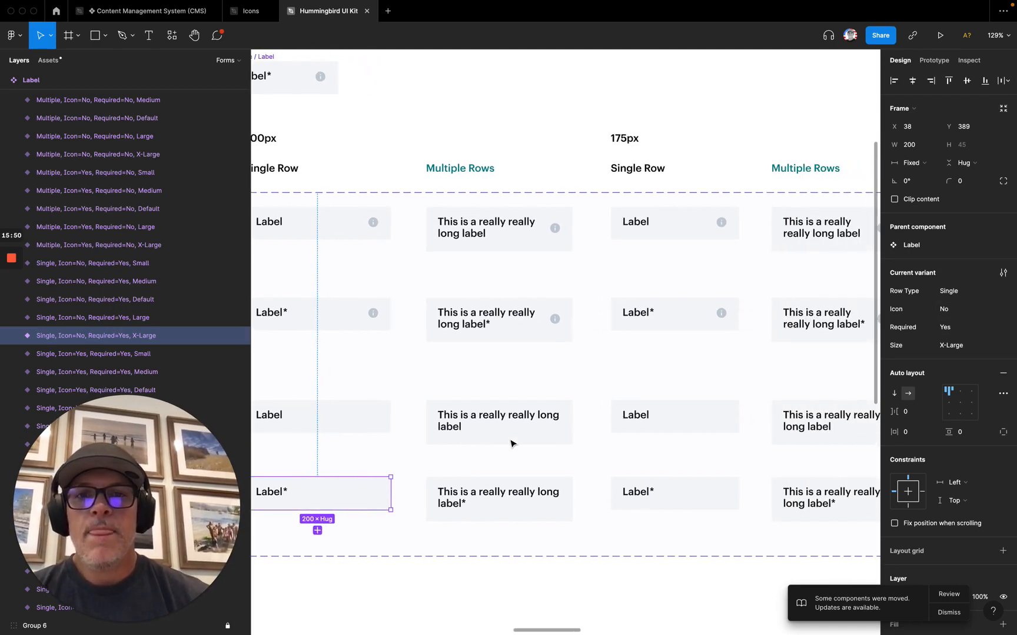
left_click(478, 244)
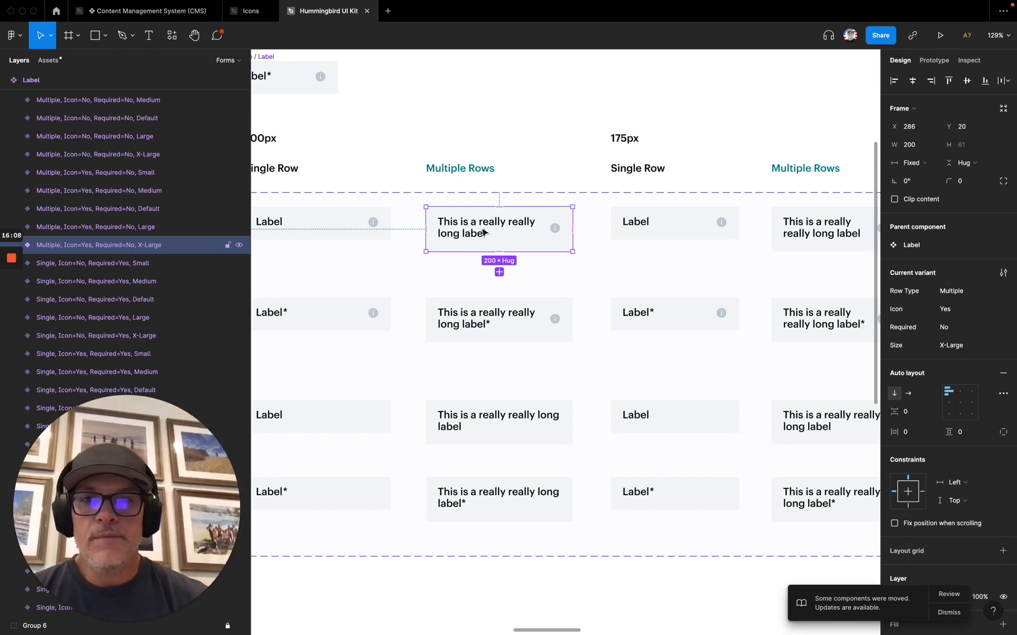
left_click(469, 318)
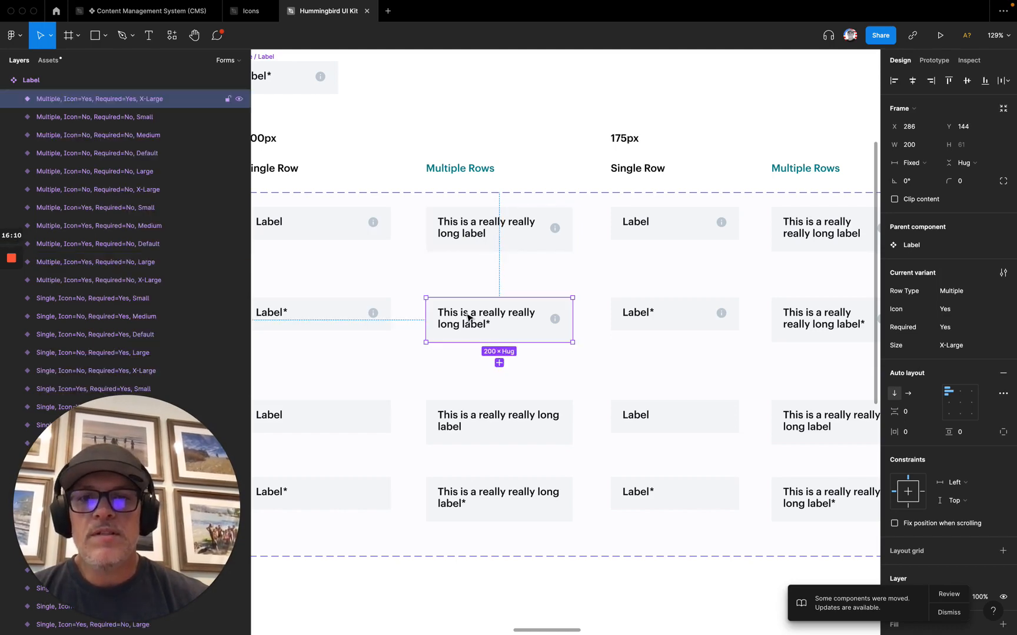
- Select the Text layer of the required 200px multiple-row label with an icon and highlight the asterisk within its text
scroll(479, 318, "up", 5)
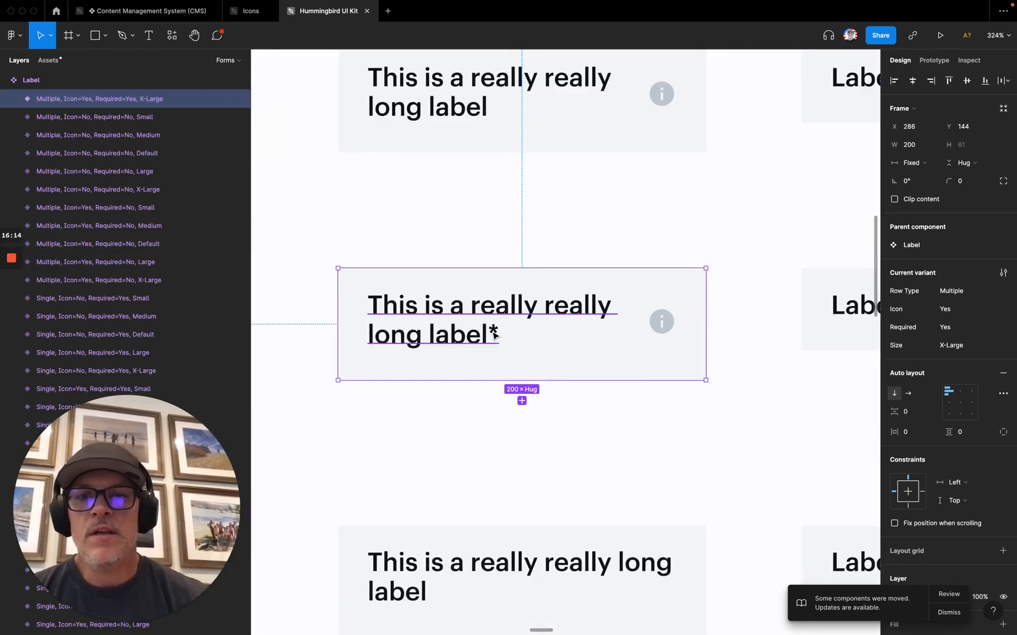
left_click(494, 336, "super")
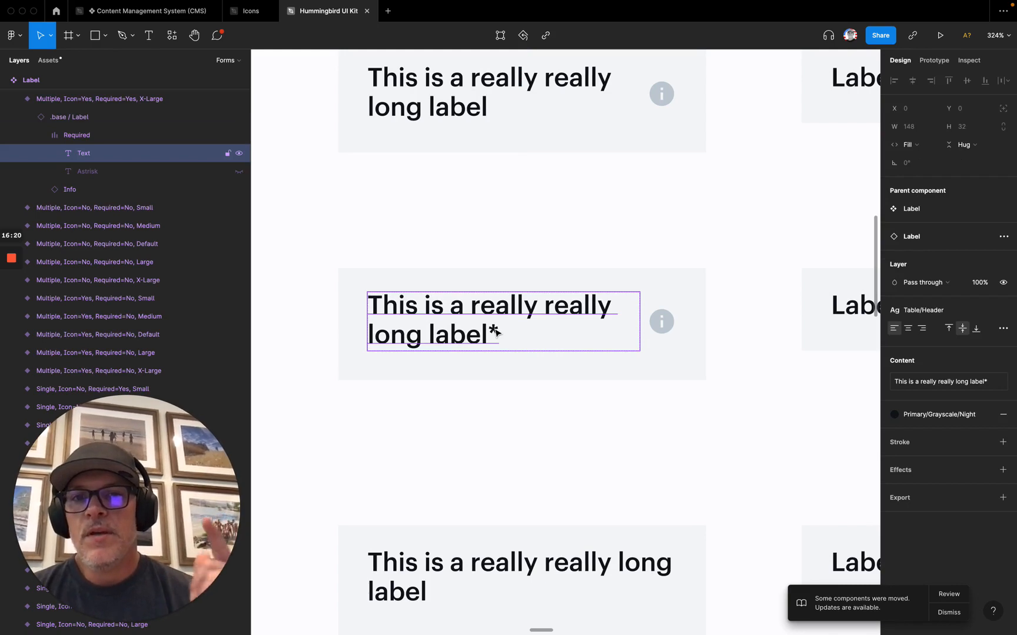
double_click(496, 333)
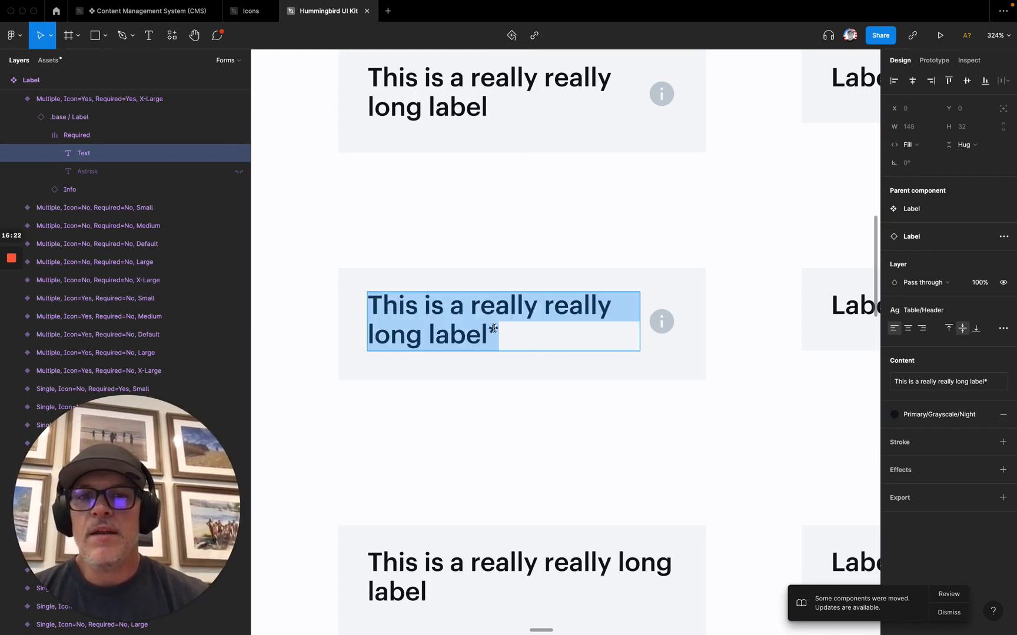
left_click(488, 335)
left_click_drag(488, 336, 513, 331)
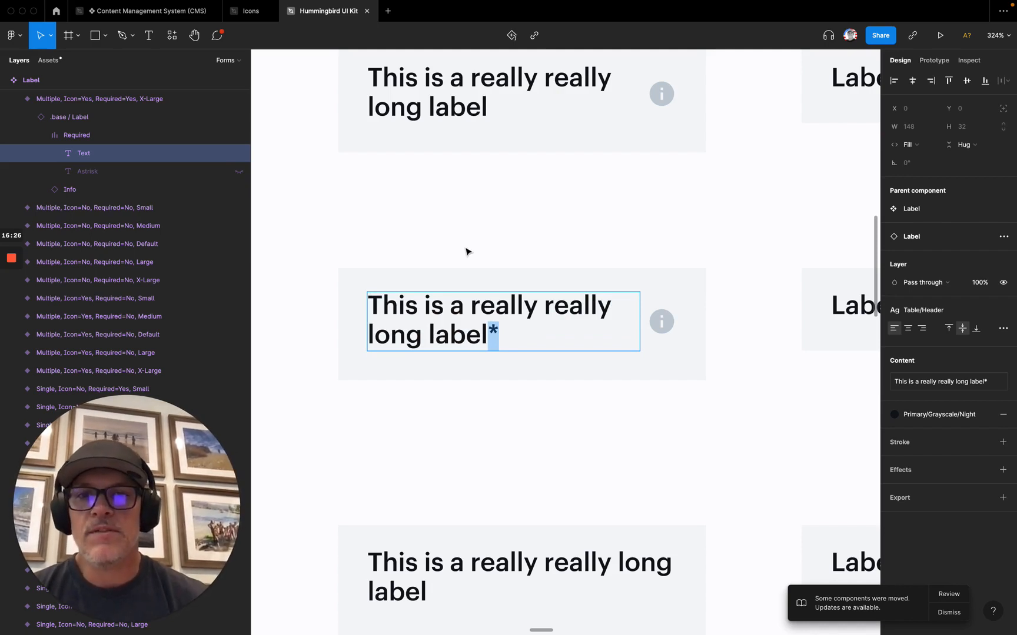
key("Escape")
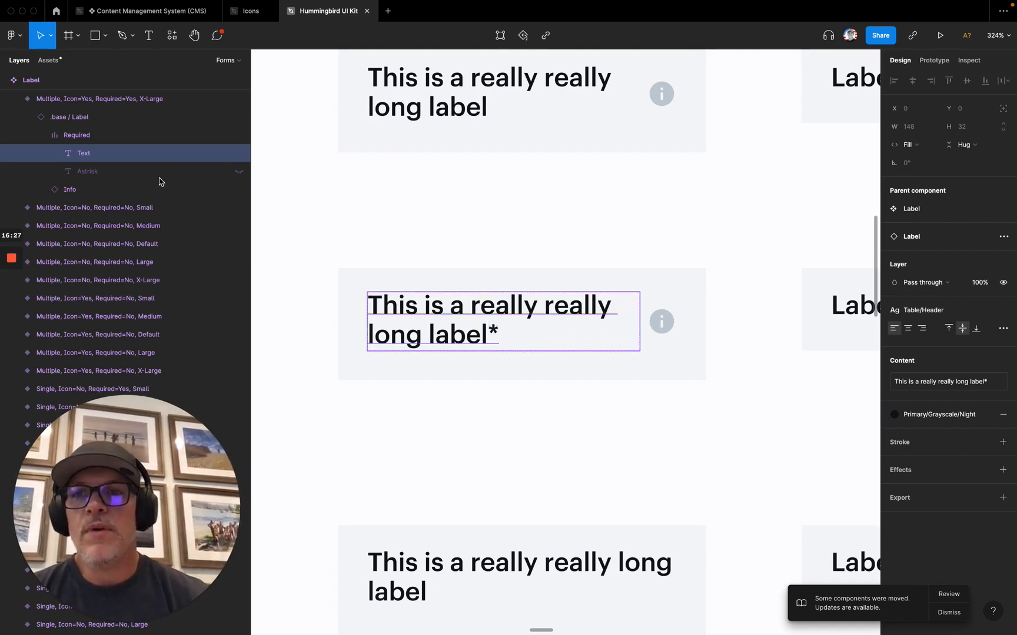
- Show the hidden Astrisk layer in the required 200px multiple-row variant and hide it again
left_click(82, 174)
left_click(239, 172)
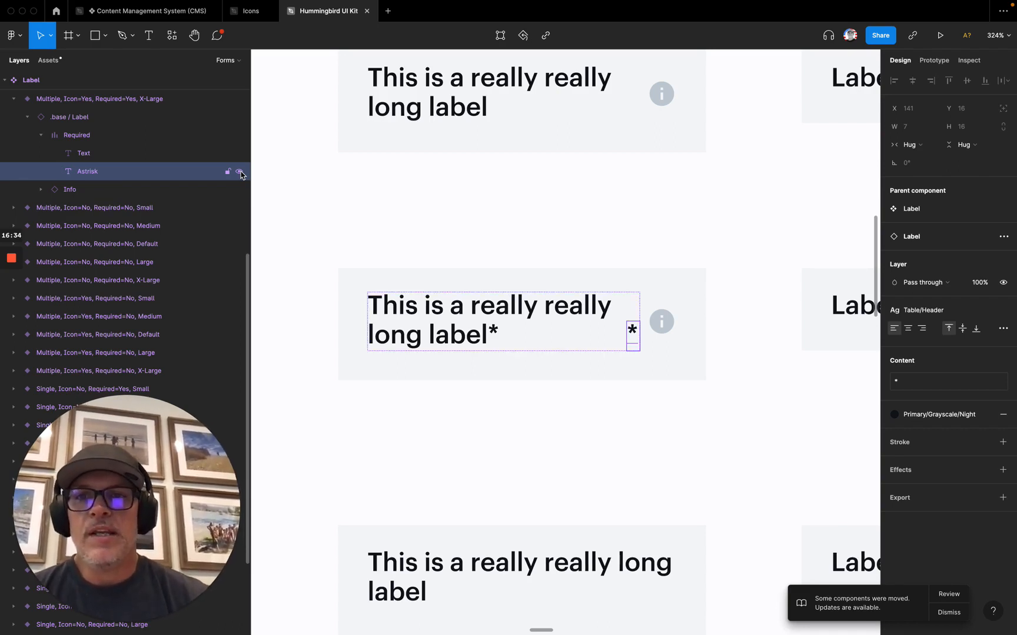
left_click(240, 173)
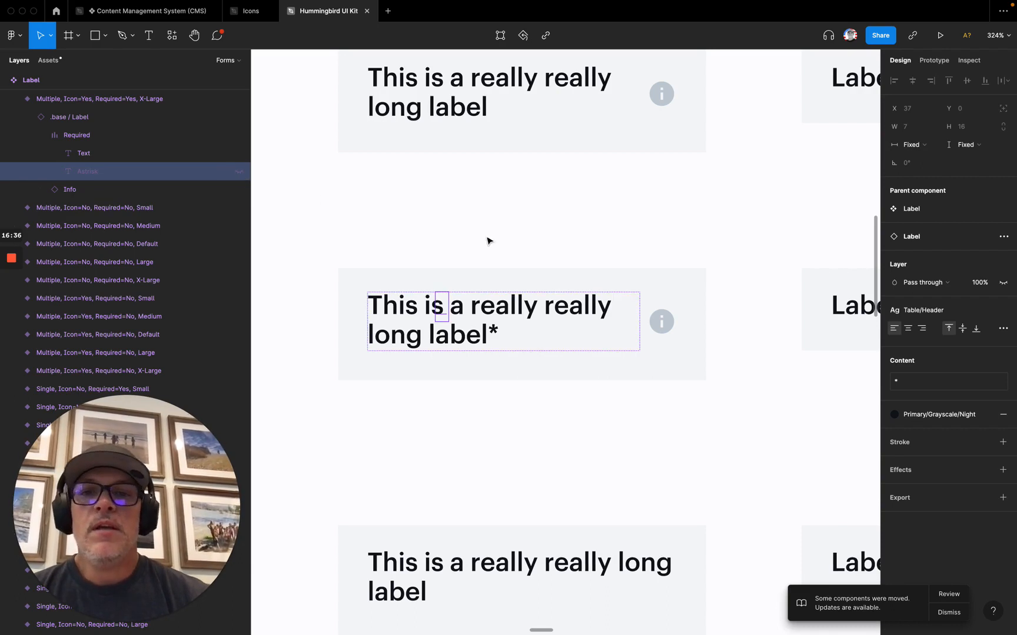
- Collapse the nested layers of the Multiple, Icon=Yes, Required=Yes, X-Large variant and clear the selection
scroll(66, 155, "up", 2)
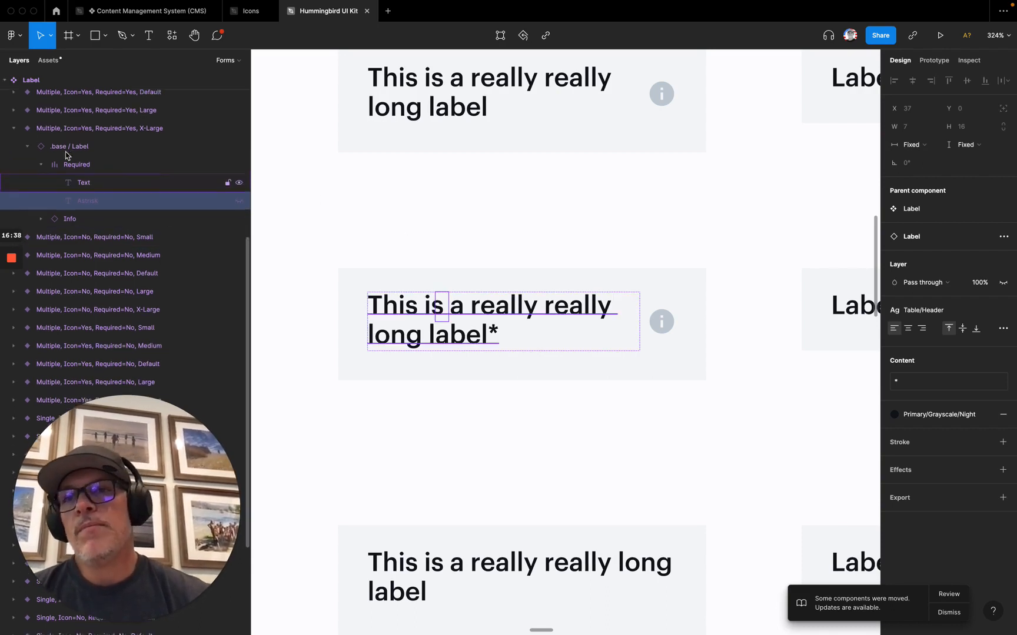
left_click(41, 144)
left_click(14, 144)
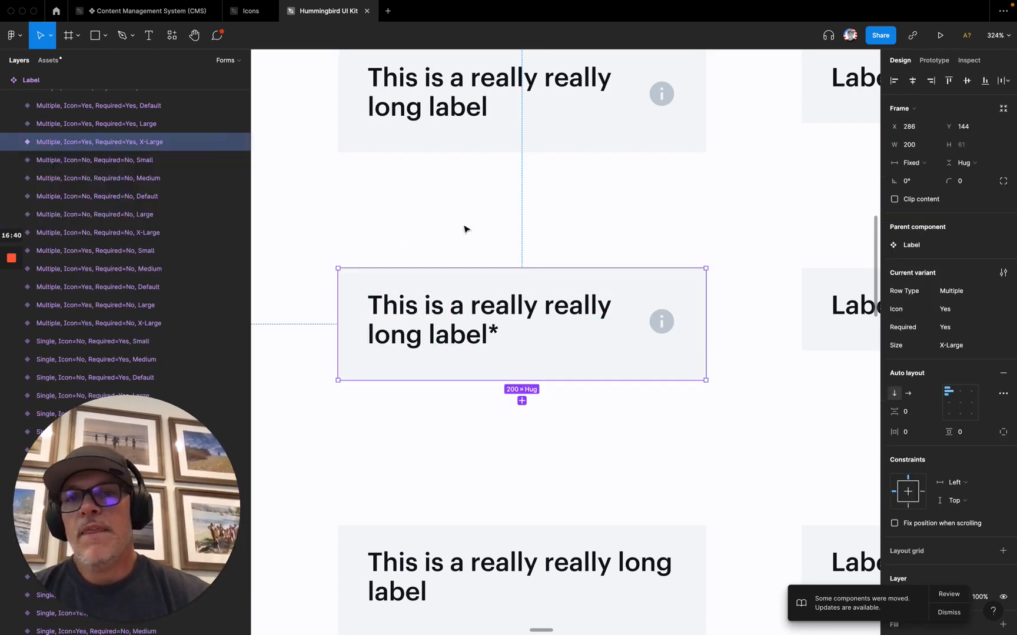
left_click(449, 238)
- Examine the 175px Label variants, comparing the single-row label with the multiple-row labels with and without an icon
scroll(428, 302, "down", 5)
scroll(428, 301, "right", 5)
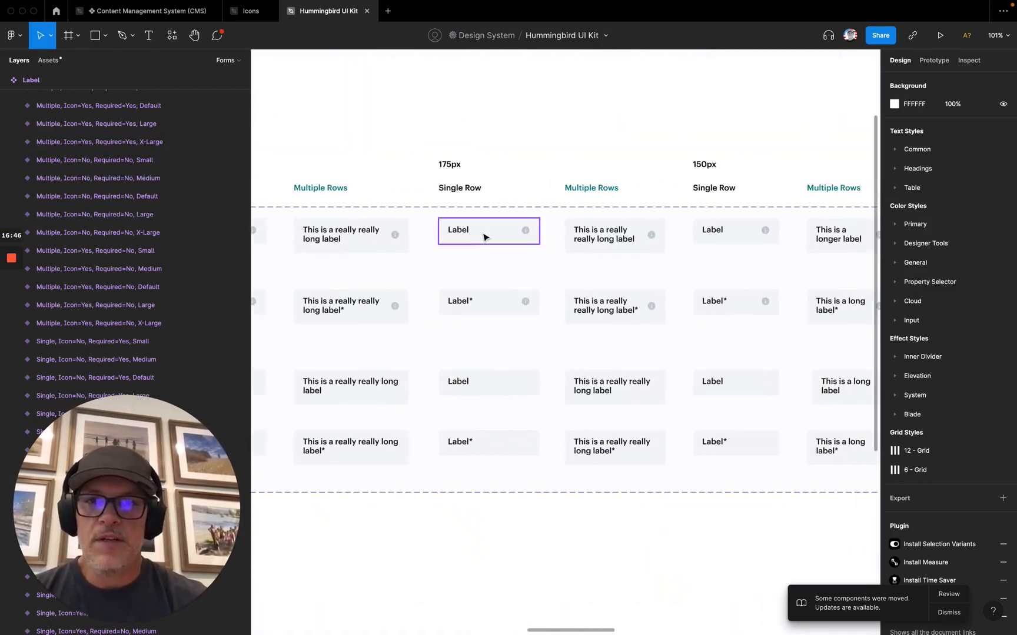
left_click(484, 234)
left_click(596, 240)
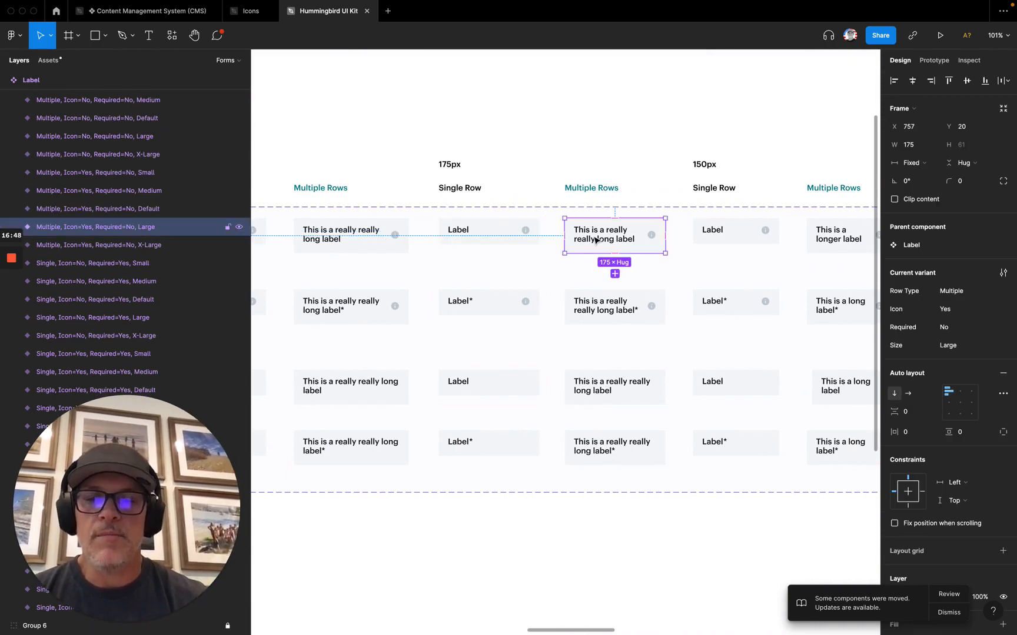
scroll(596, 241, "right", 4)
scroll(596, 241, "down", 1)
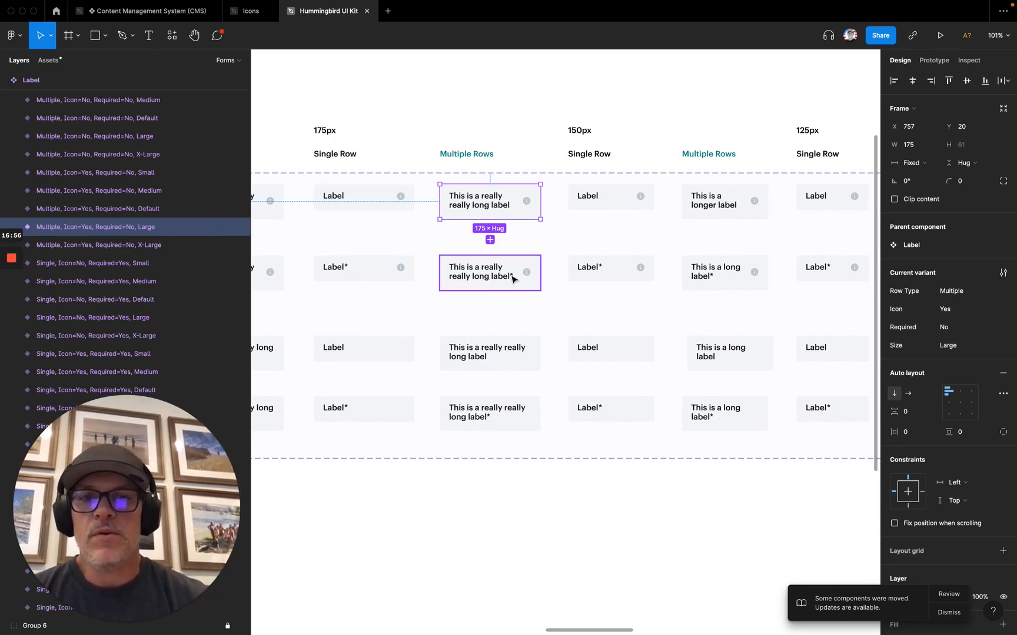
left_click(518, 357)
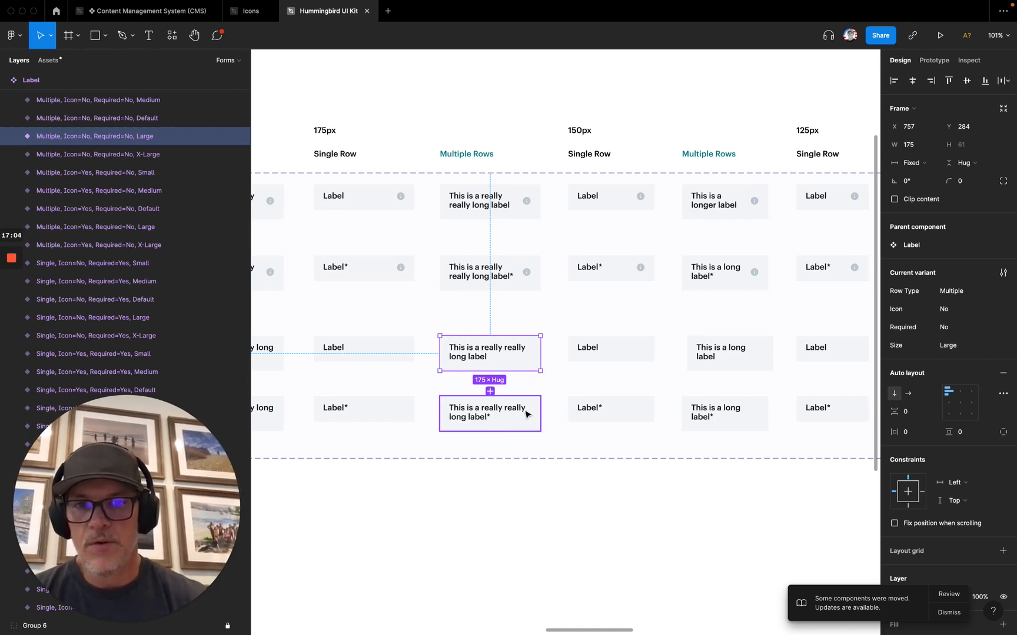
scroll(498, 421, "right", 2)
scroll(497, 421, "down", 1)
scroll(494, 421, "right", 3)
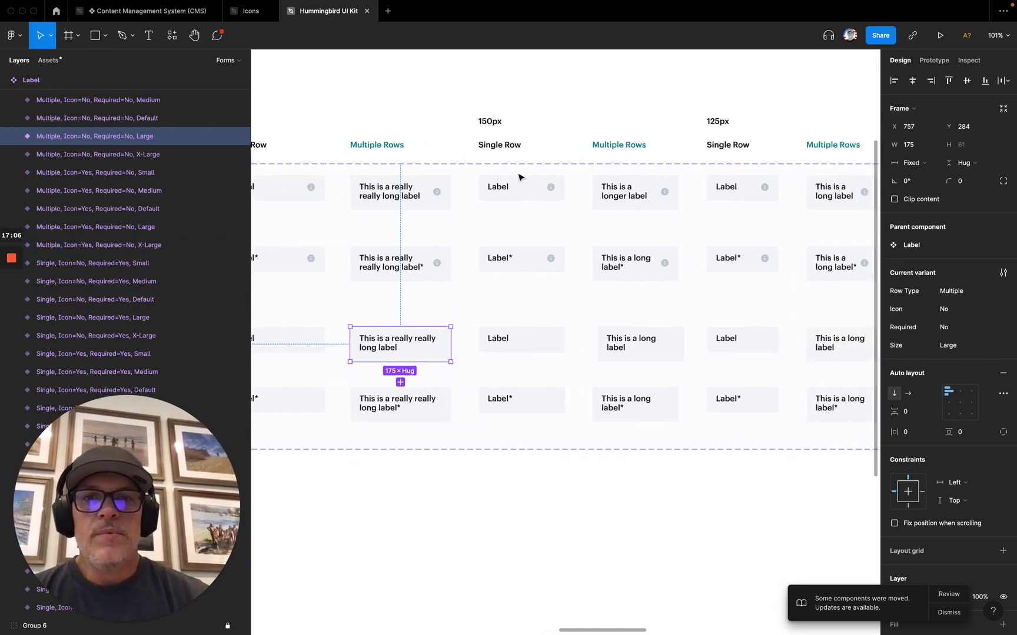
left_click(412, 202)
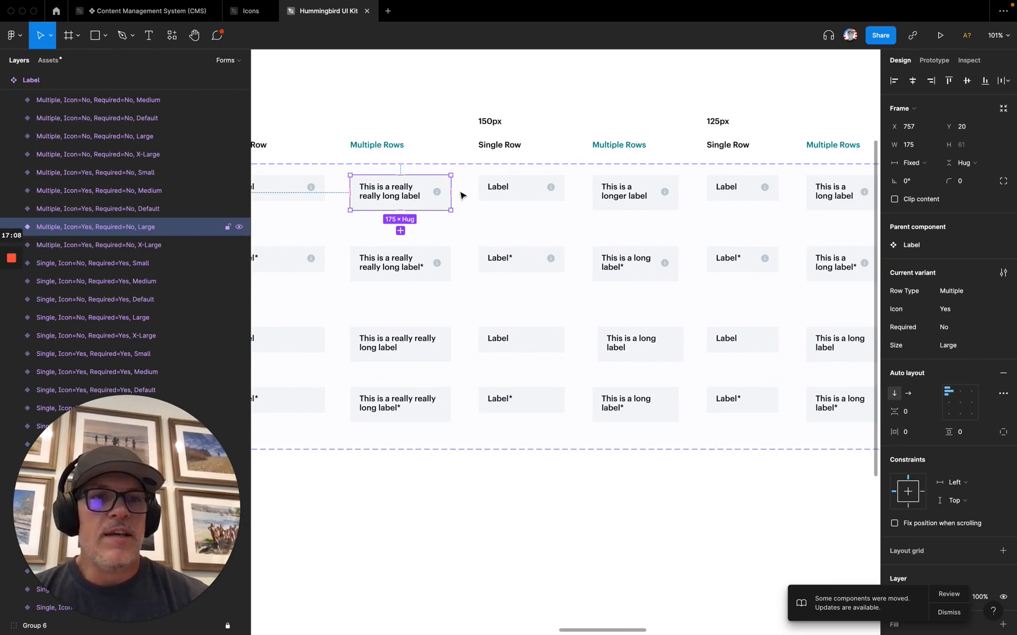
- Inspect the optional 150px single-row and multiple-row Label variants with an icon
left_click(529, 191)
scroll(525, 196, "right", 3)
scroll(526, 196, "down", 1)
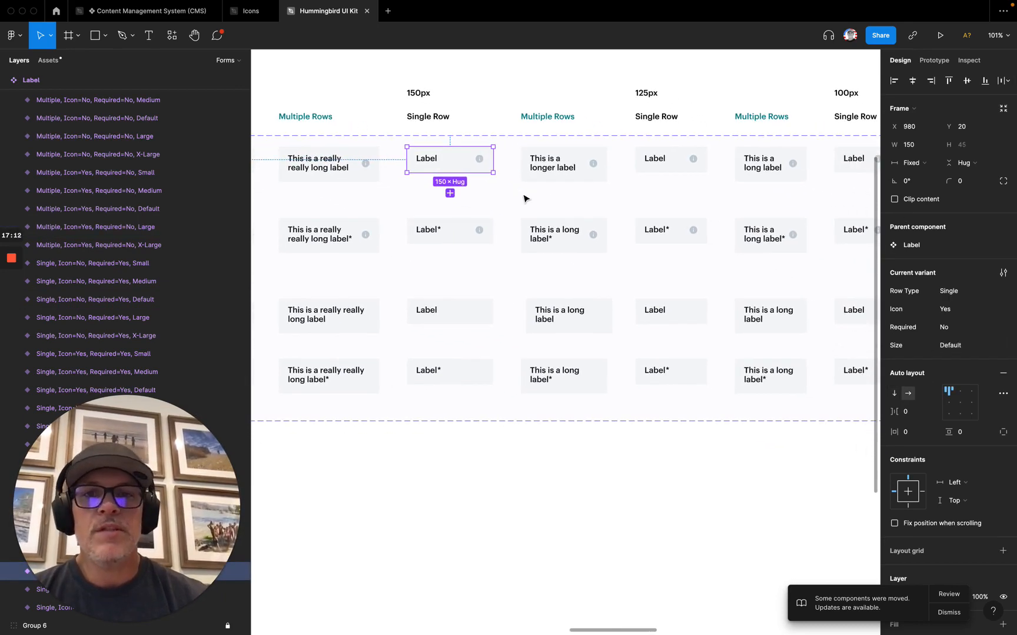
left_click(569, 174)
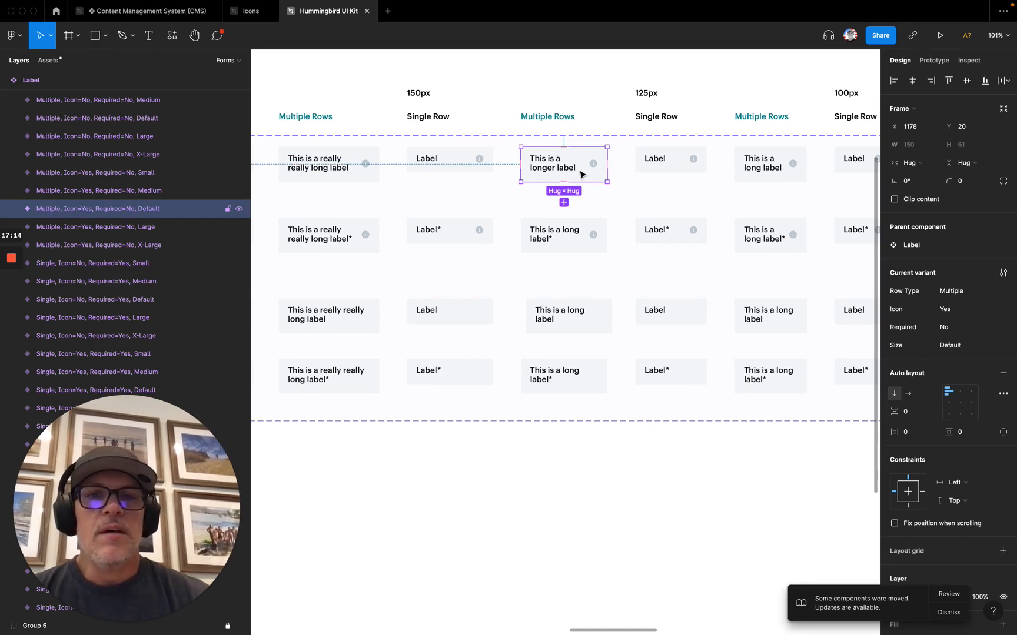
- Inspect the optional 125px and 100px Label variants with an icon, in both single-row and multiple-row form
scroll(580, 171, "right", 3)
left_click(540, 156)
left_click(641, 160)
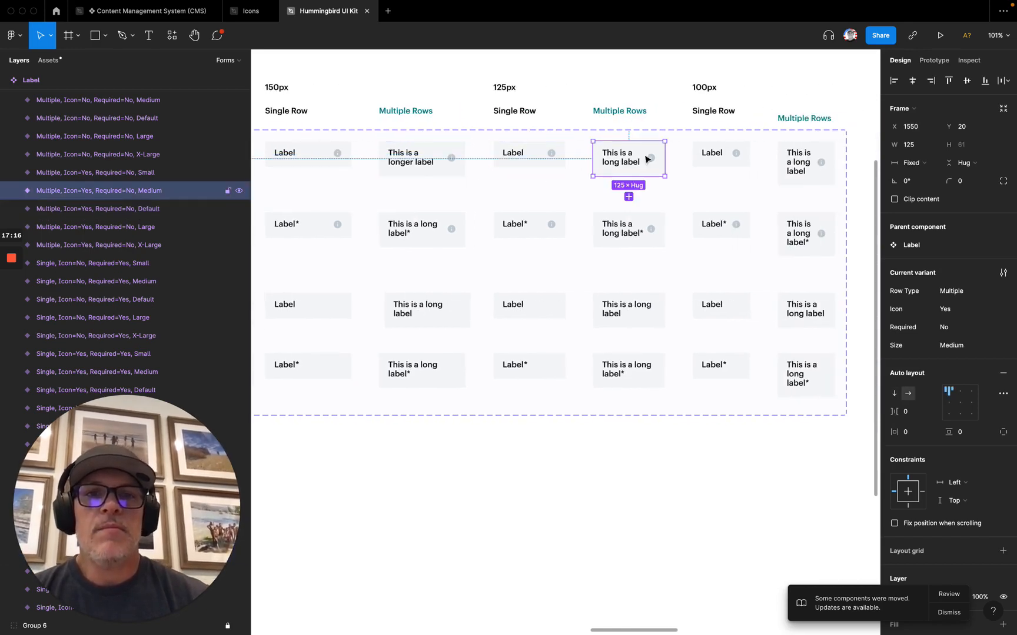
left_click(717, 154)
left_click(792, 163)
- Clear the selection and view the entire Label variants grid together with the neighbouring Label PROPOSED set
scroll(704, 208, "down", 1)
scroll(705, 208, "down", 5)
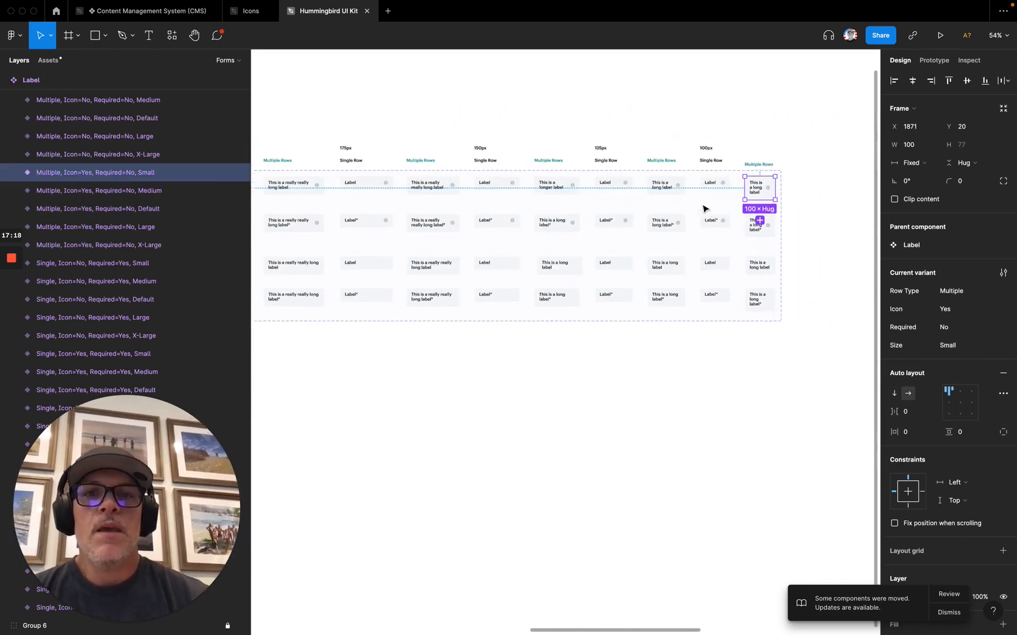
left_click(576, 124)
scroll(576, 125, "left", 3)
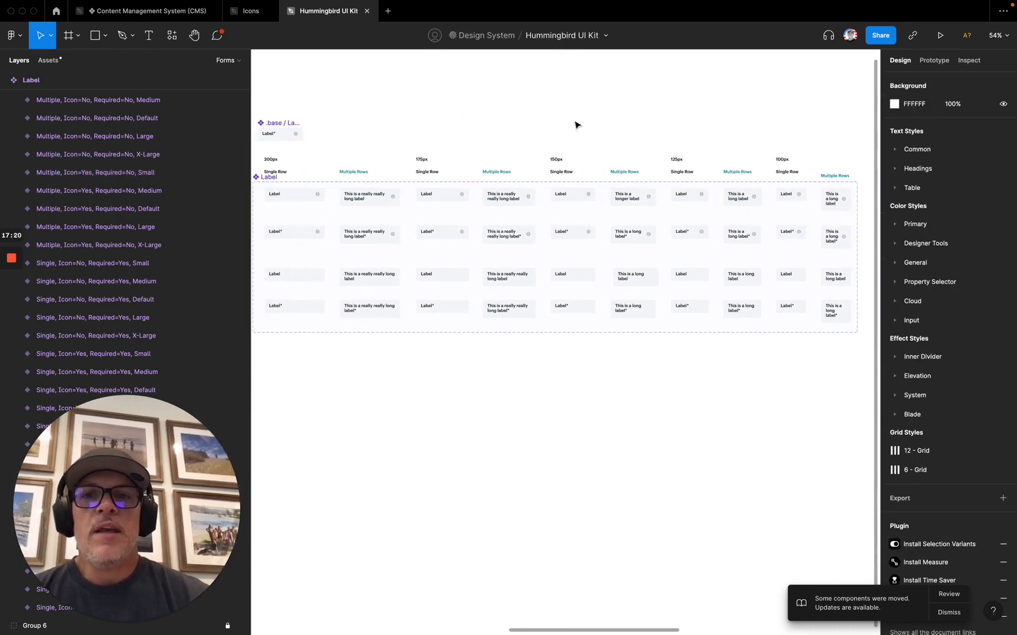
scroll(575, 125, "left", 2)
scroll(575, 125, "down", 2)
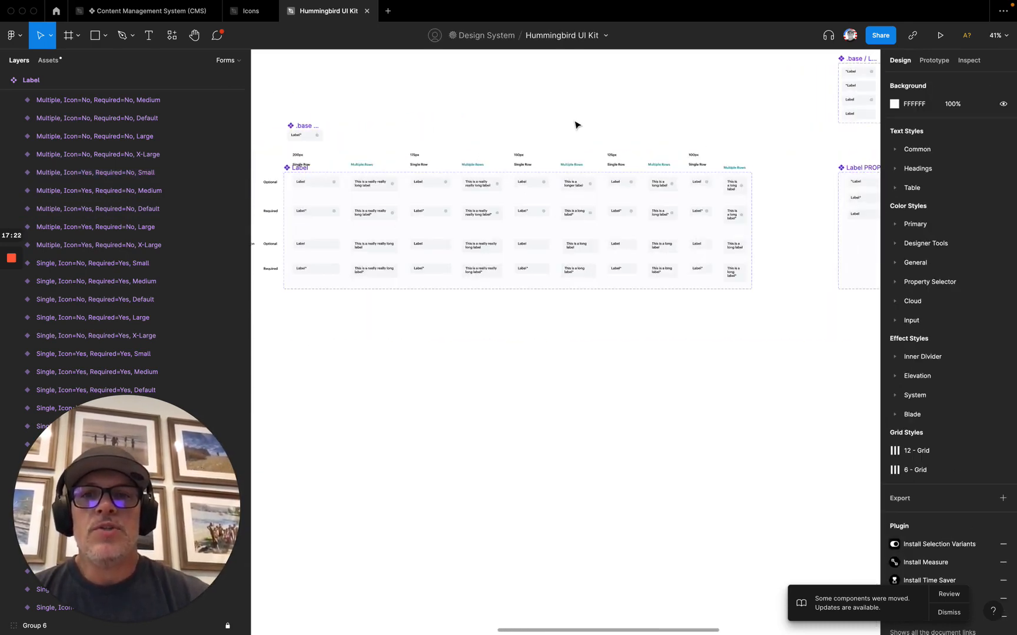
- Select the 200px single-row optional Label variant without an icon and inspect it up close beside its required counterpart
scroll(575, 124, "up", 2)
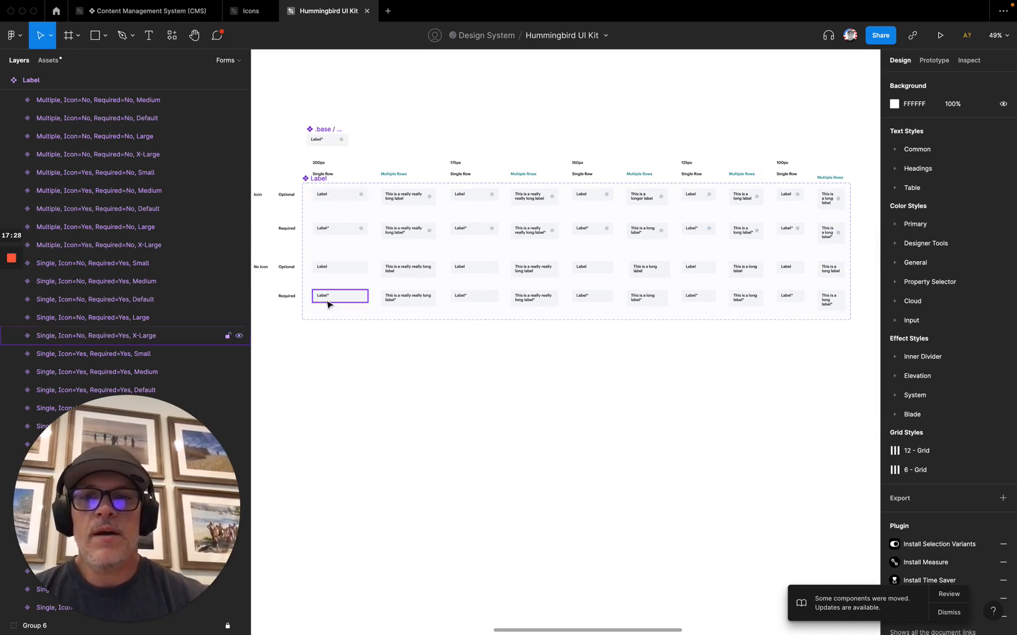
left_click(325, 274)
scroll(326, 274, "up", 10)
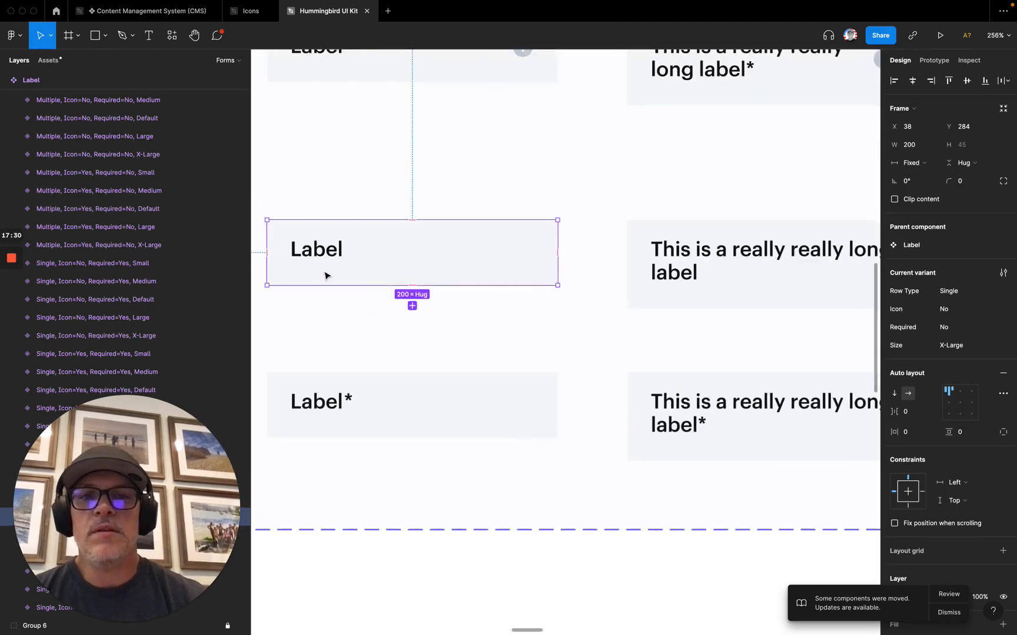
scroll(327, 274, "right", 5)
scroll(329, 275, "left", 8)
scroll(511, 286, "right", 3)
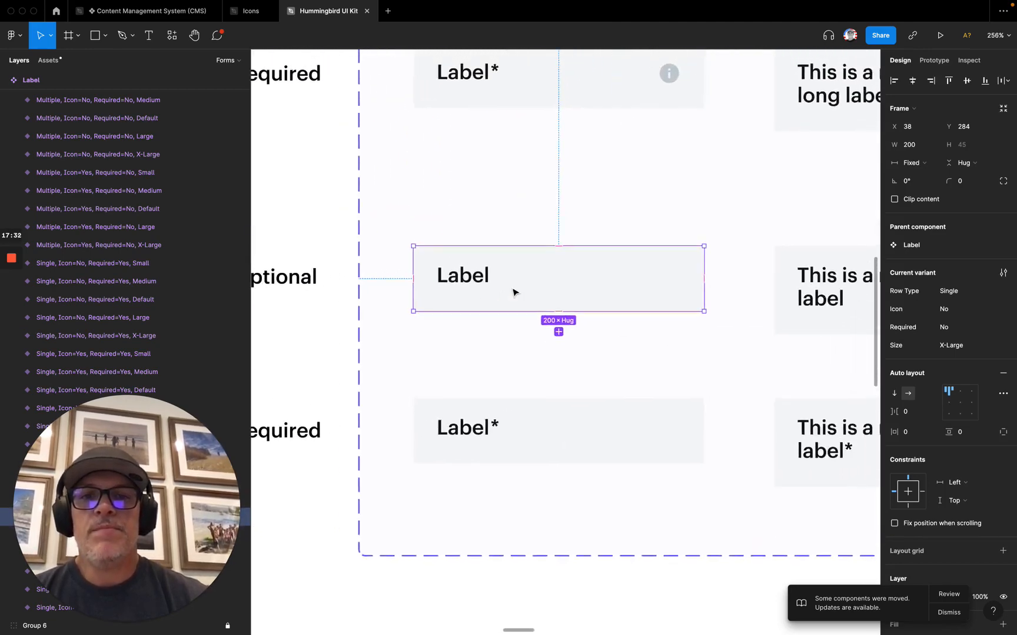
scroll(513, 291, "up", 5)
scroll(514, 292, "down", 2)
scroll(513, 292, "right", 1)
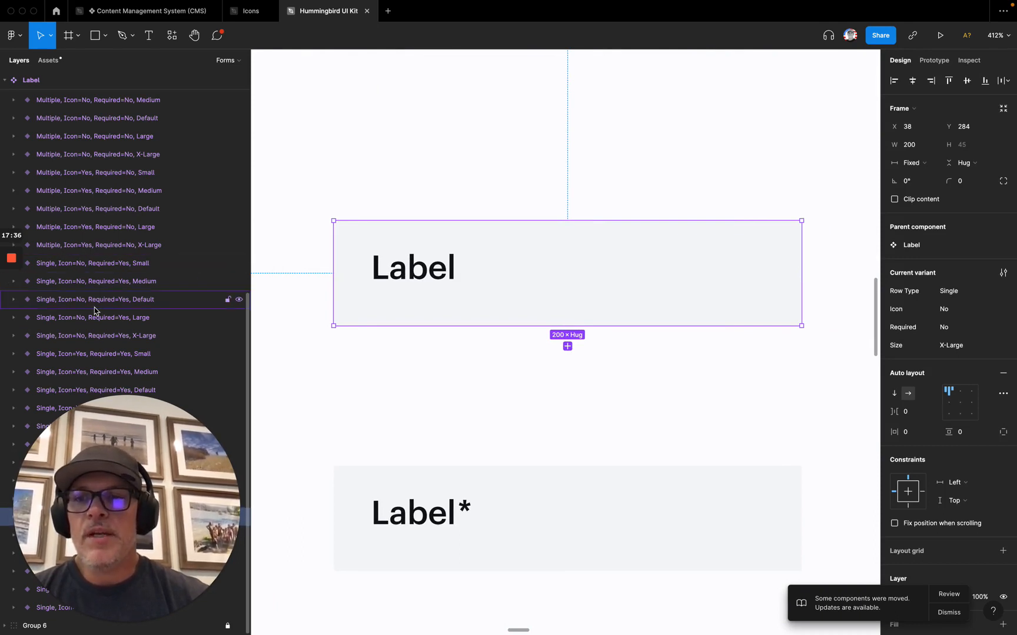
- Inspect the layers nested in the Single, Icon=No, Required=No, X-Large variant, including .base / Label and its Info layer, and collapse the variant again
left_click_drag(119, 431, 319, 411)
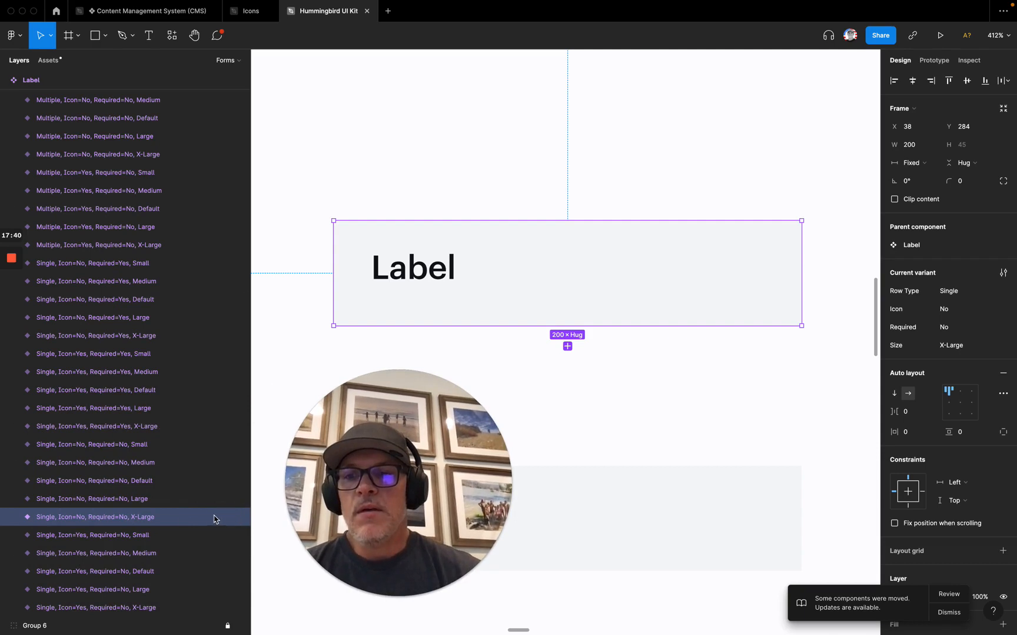
left_click(13, 518)
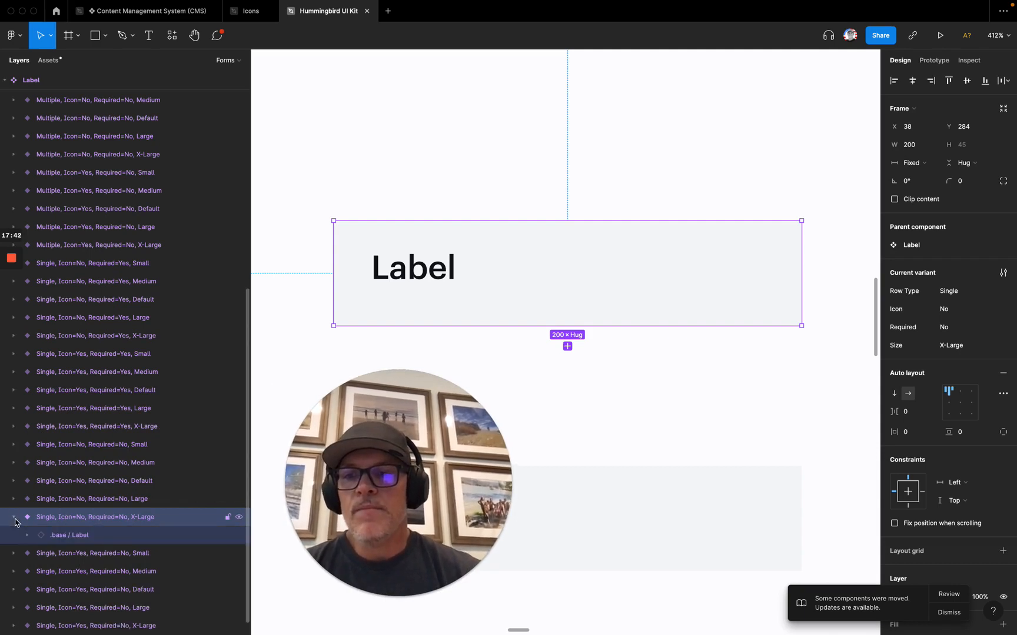
left_click(27, 535)
scroll(88, 549, "down", 1)
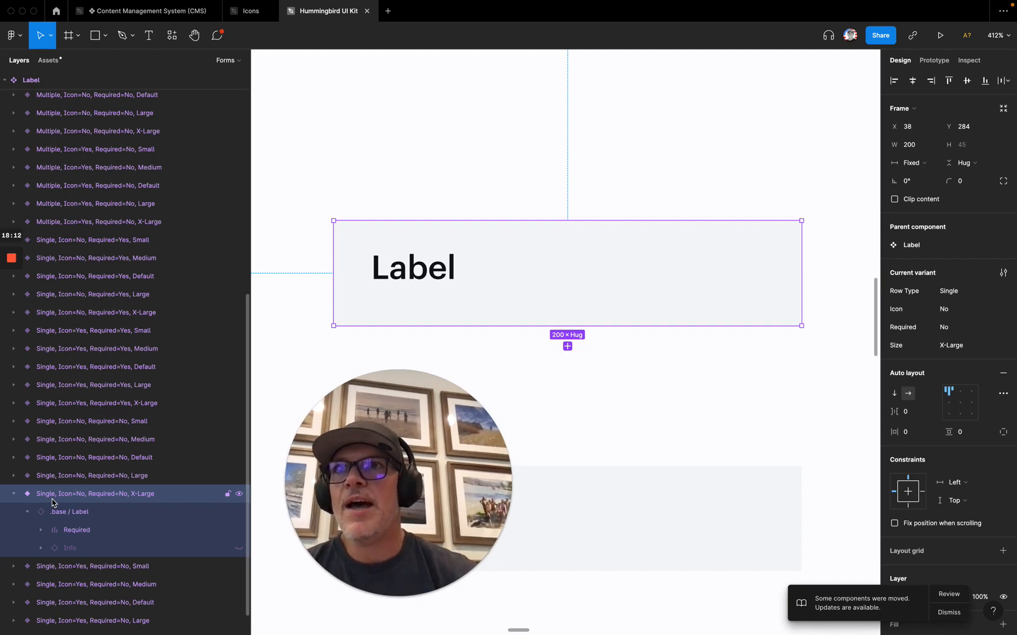
left_click(80, 554)
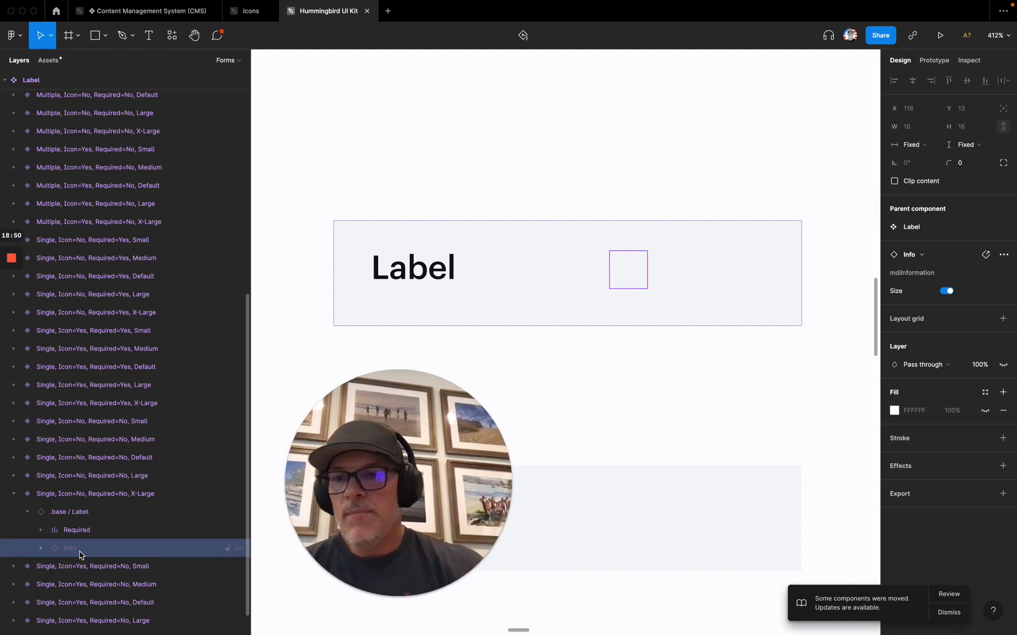
left_click(45, 495)
left_click(14, 494)
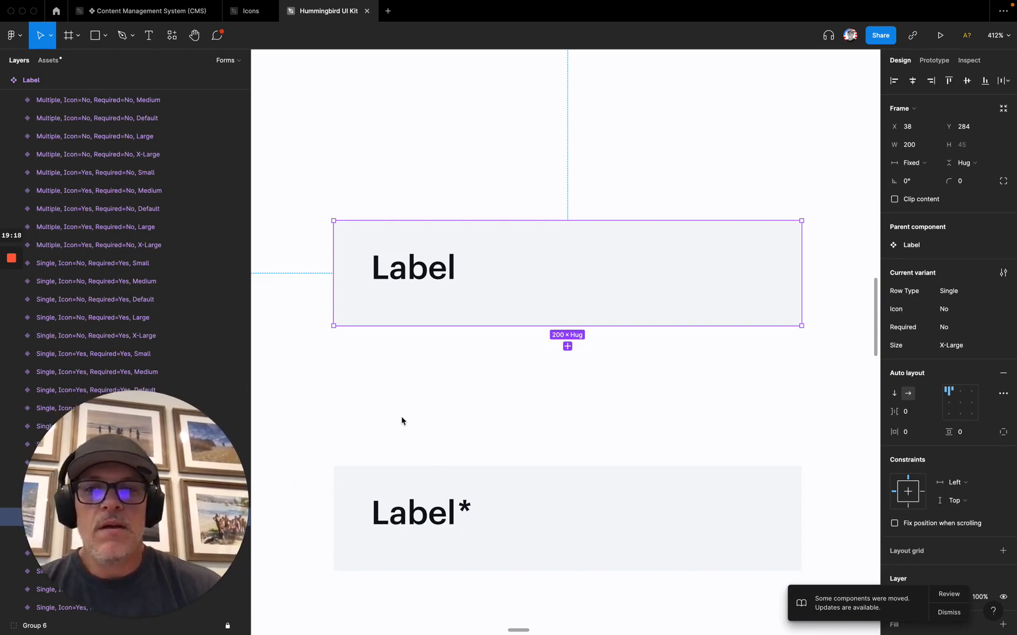
- Clear the selection and review the whole Label grid, comparing the icon and no-icon rows across the widths
scroll(402, 420, "right", 5)
scroll(402, 421, "right", 2)
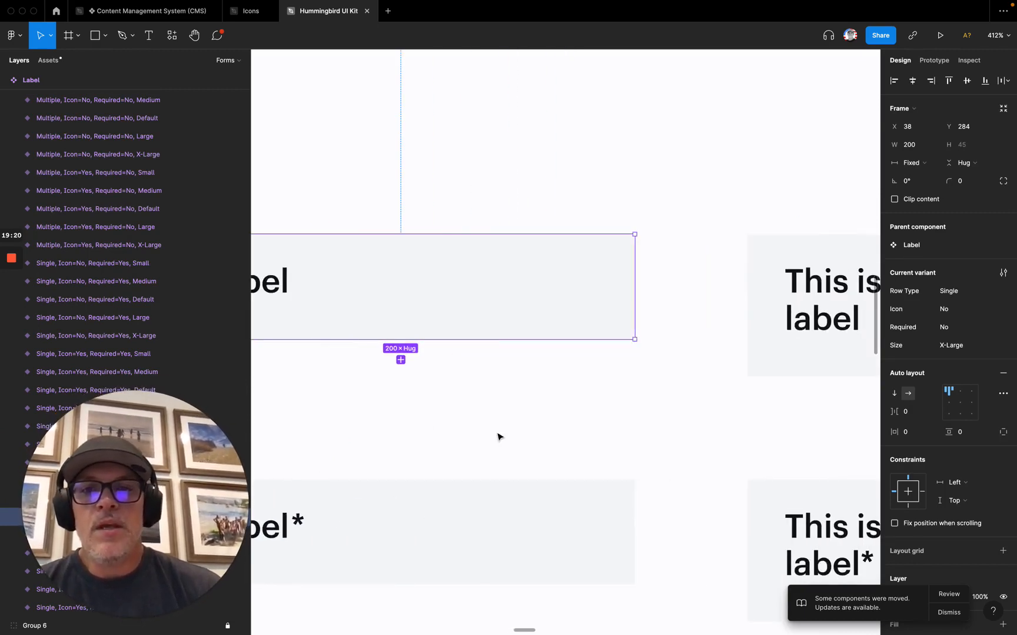
scroll(502, 438, "down", 10)
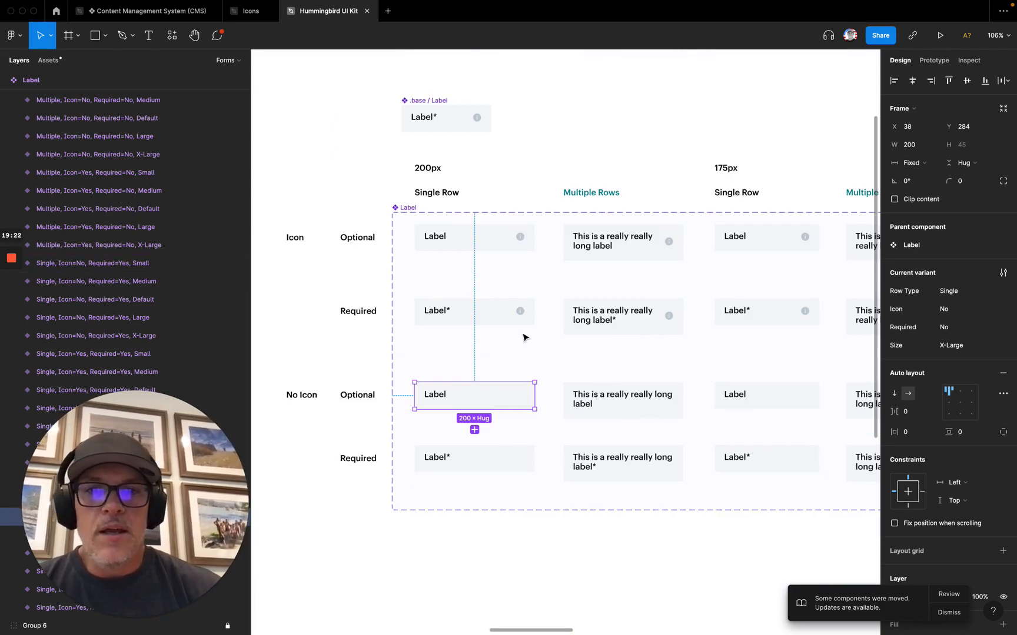
scroll(523, 337, "down", 3)
scroll(525, 337, "right", 4)
scroll(525, 337, "up", 3)
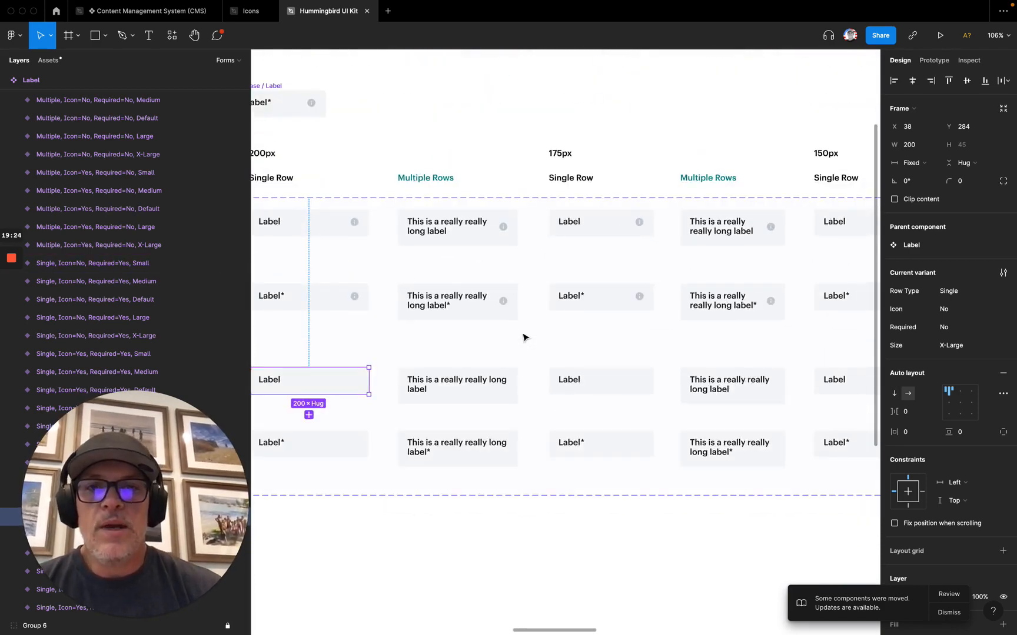
scroll(524, 388, "down", 3)
left_click(484, 154)
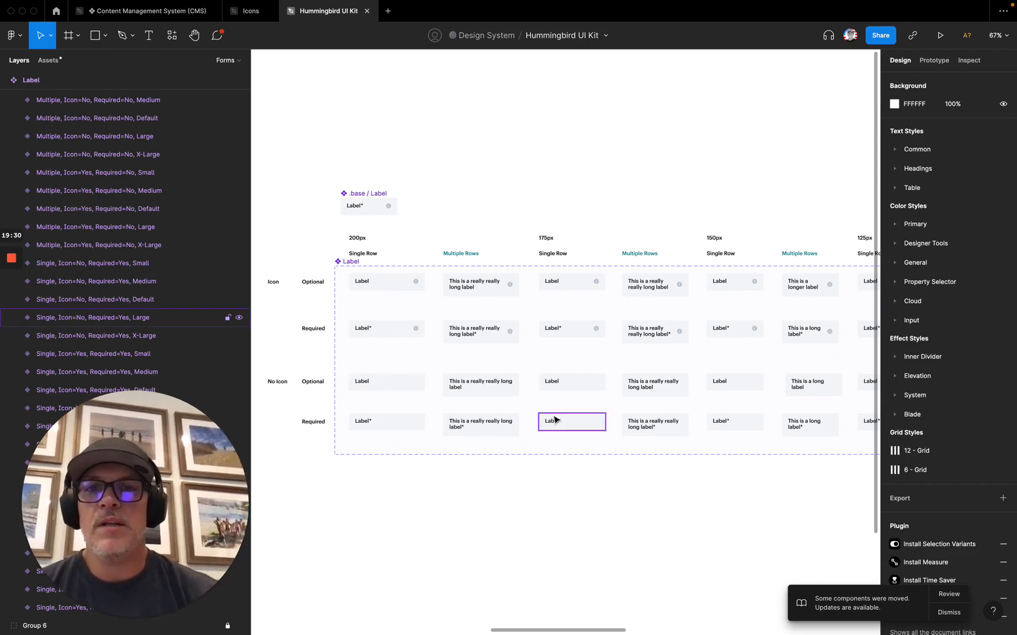
scroll(385, 444, "down", 5)
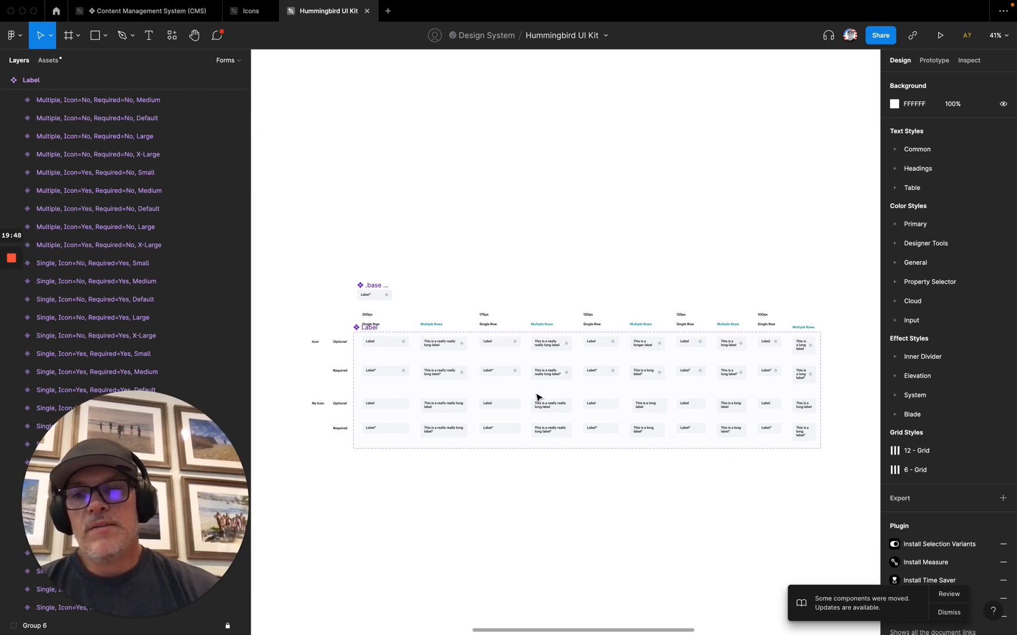
- Inspect the .base / Label PROPOSED component set and its Astrik=Yes, Info=Yes variant
scroll(538, 398, "right", 10)
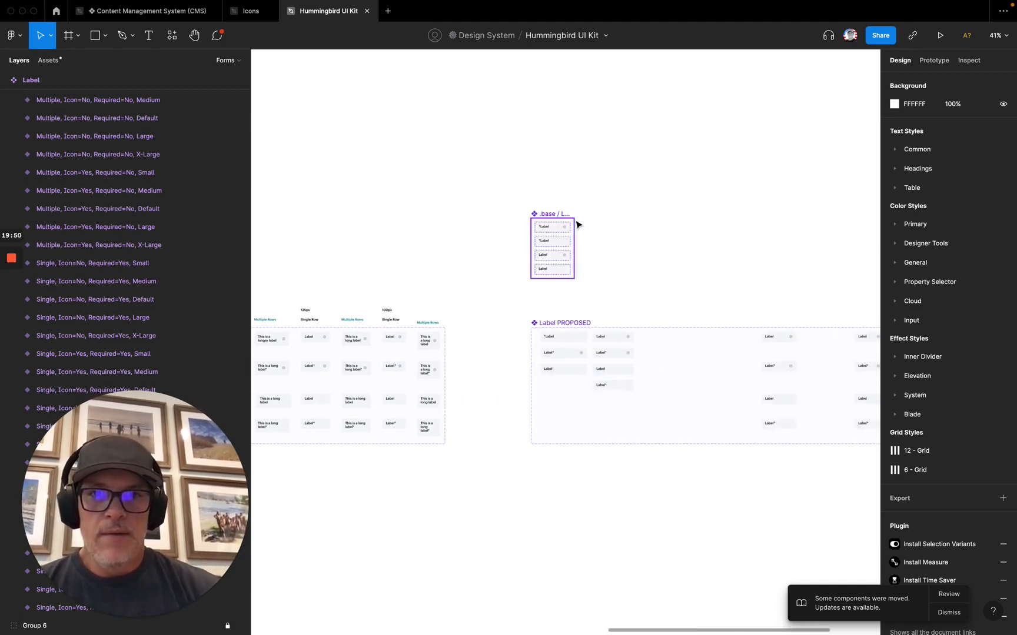
scroll(576, 223, "up", 5)
scroll(576, 224, "up", 10)
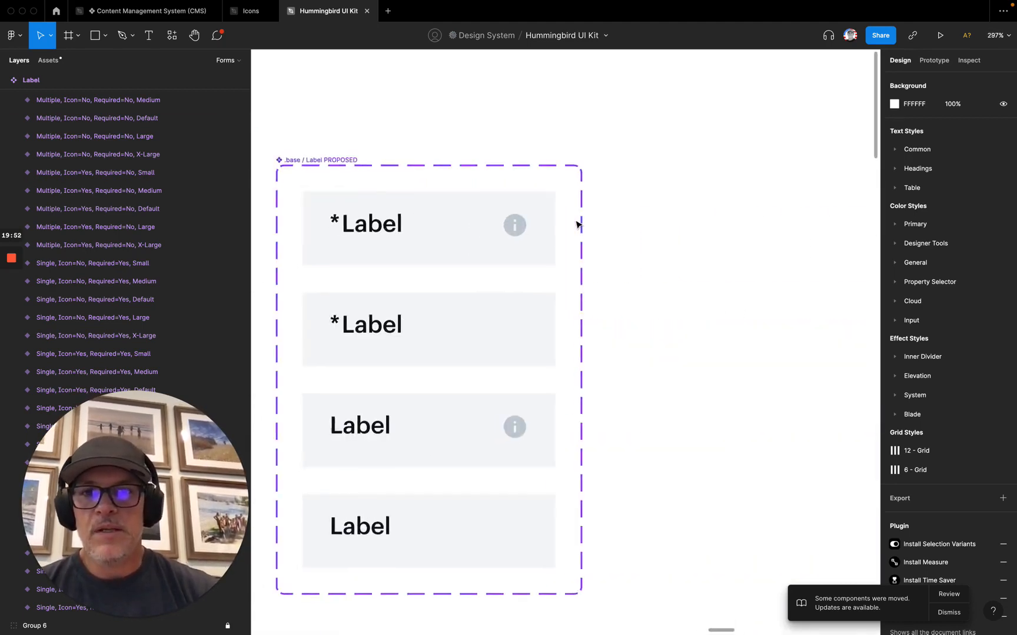
scroll(577, 223, "right", 3)
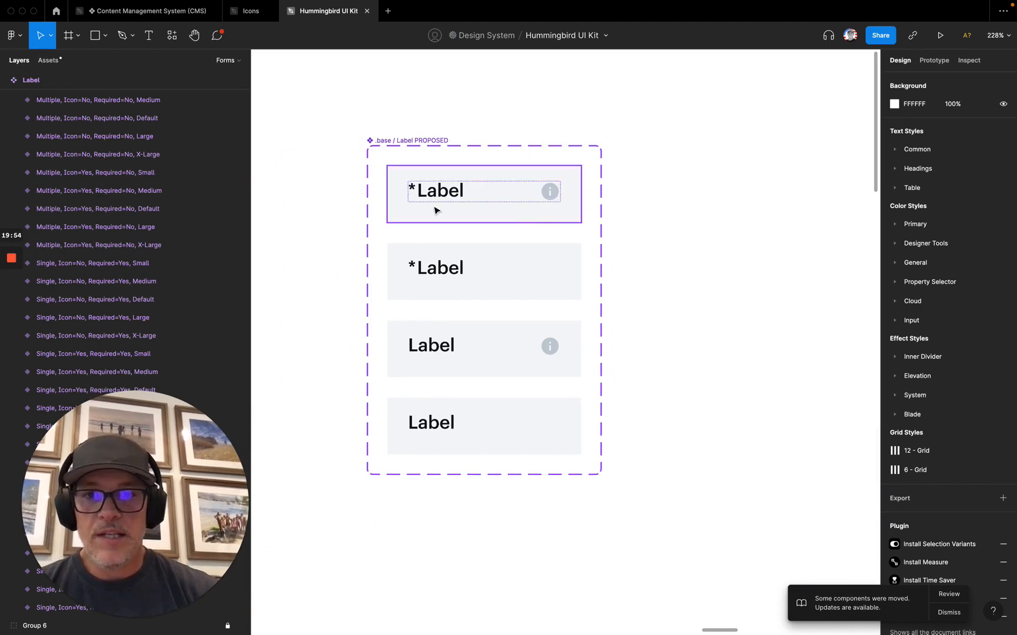
left_click(406, 141)
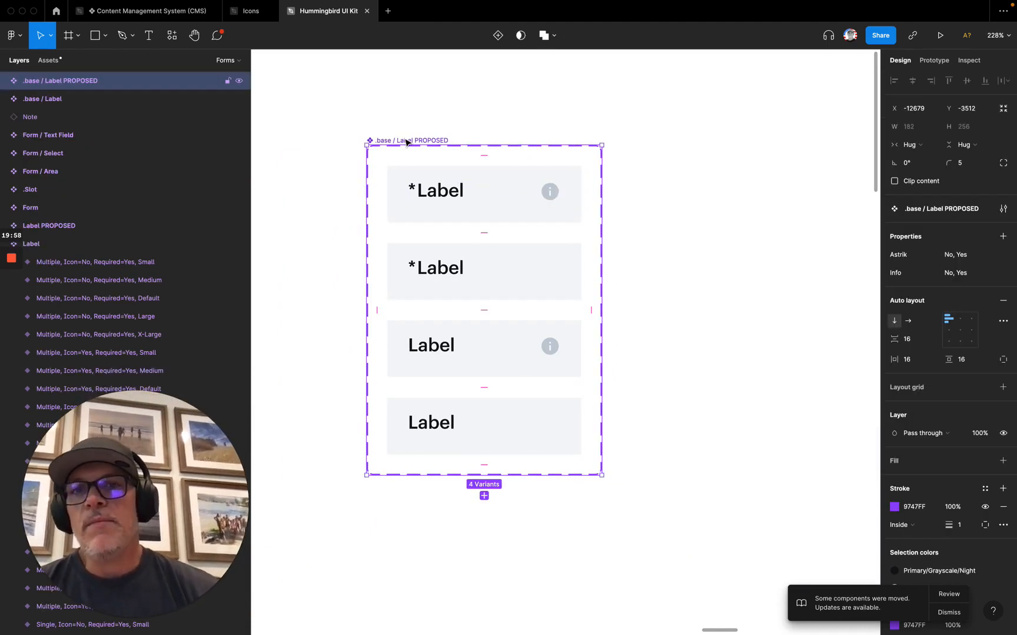
left_click(429, 190)
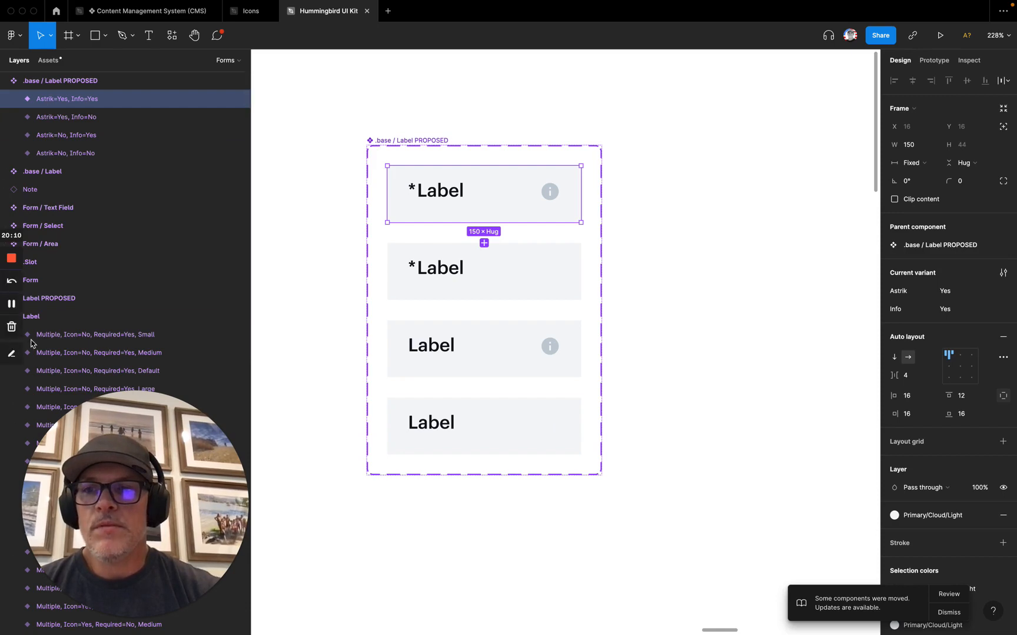
- Collapse all layers, expand only .base / Label PROPOSED, and select its Astrik=Yes, Info=Yes variant
left_click(51, 323)
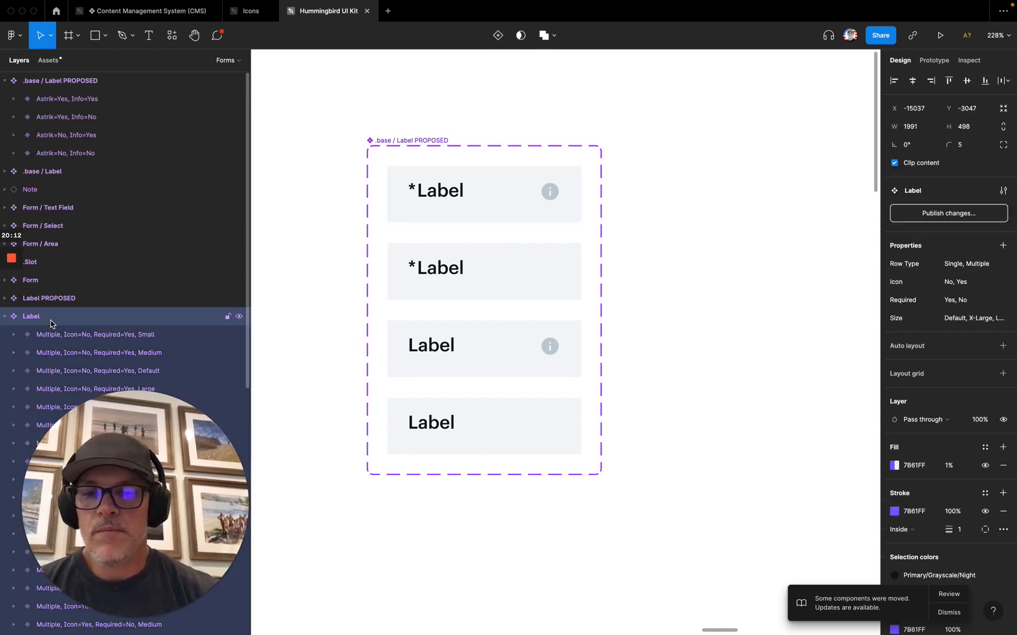
key("alt+l")
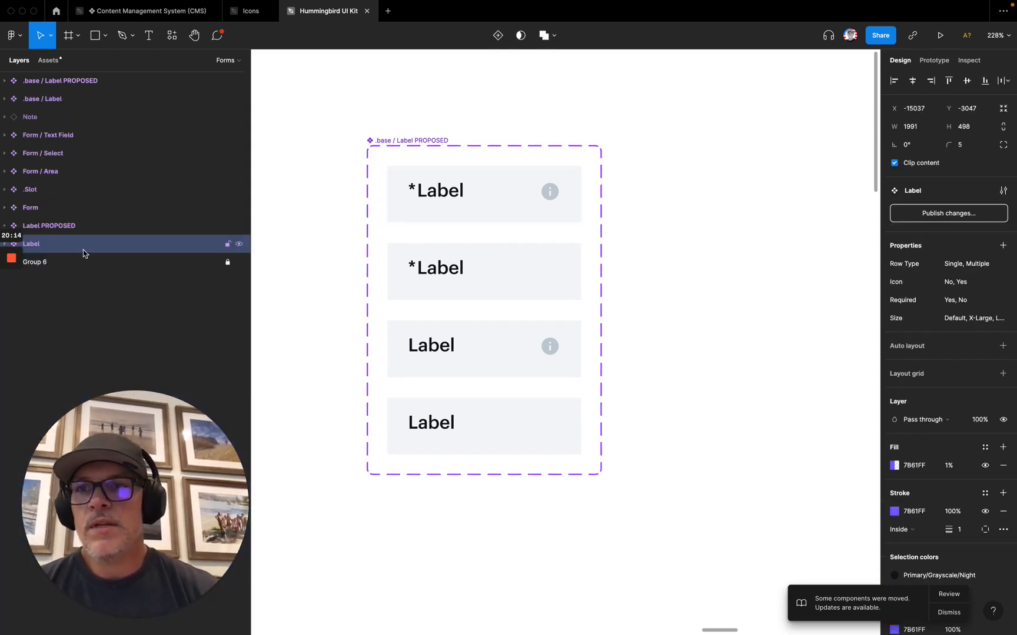
left_click(58, 87)
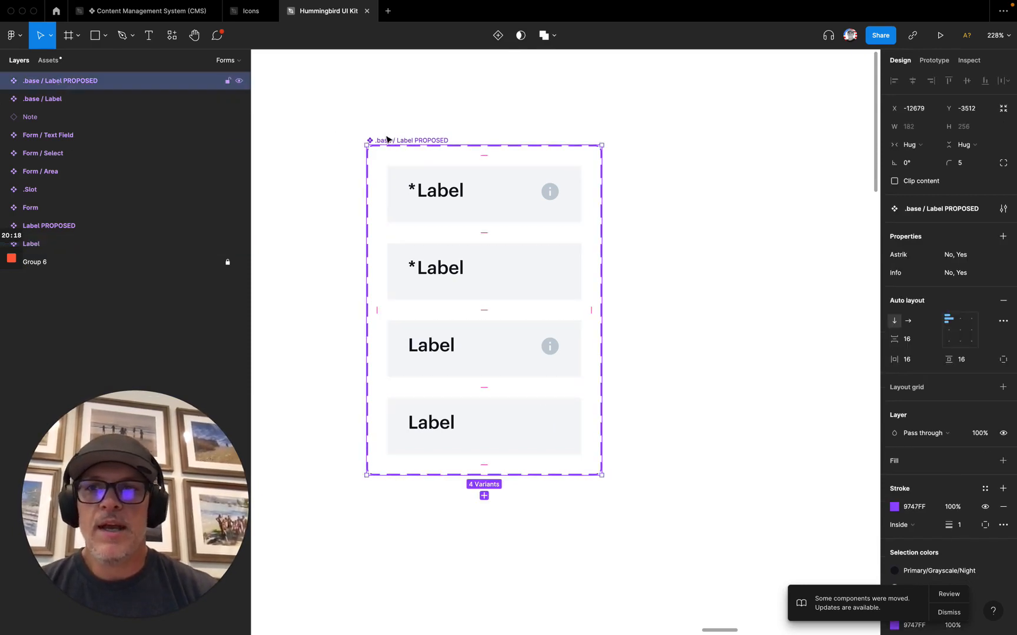
left_click(5, 81)
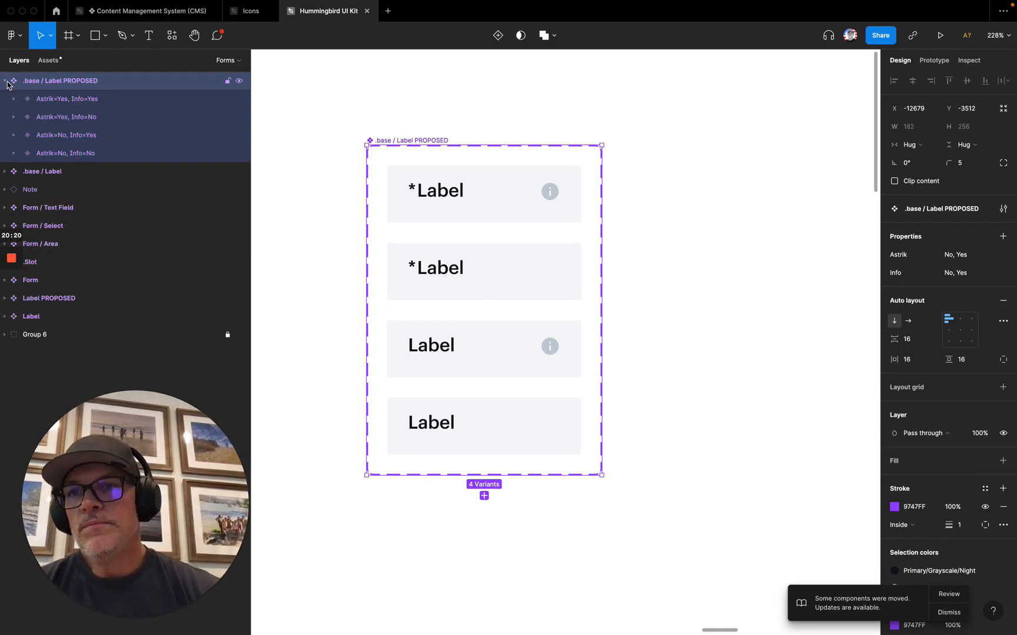
left_click(85, 100)
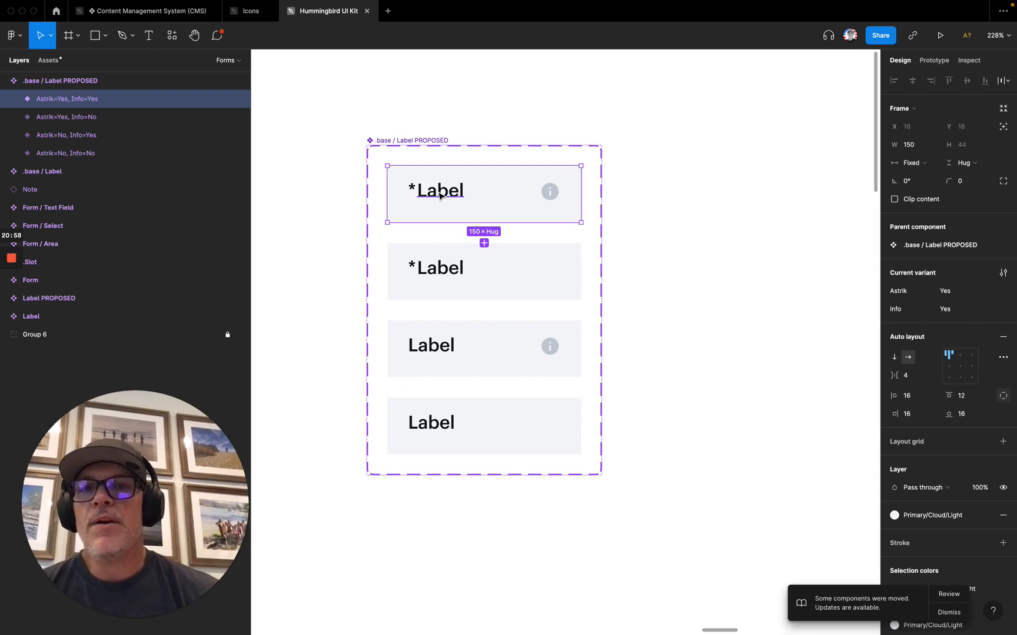
- Switch the width of the Text layer in the Astrik=Yes, Info=Yes variant to Hug contents and back to Fill container
left_click(439, 194, "super")
scroll(439, 194, "up", 3)
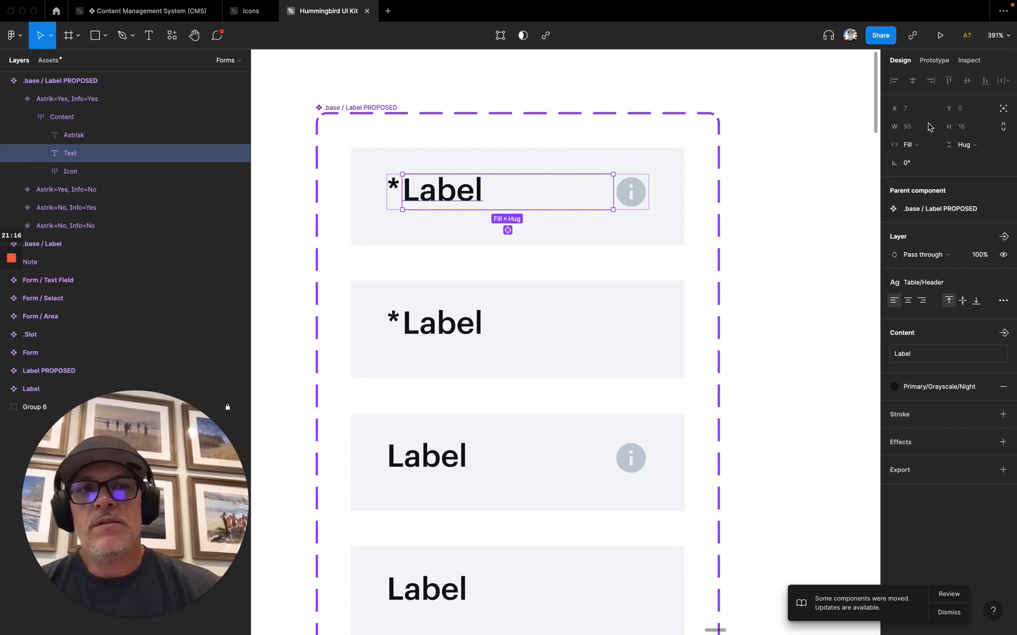
left_click(912, 145)
left_click(936, 130)
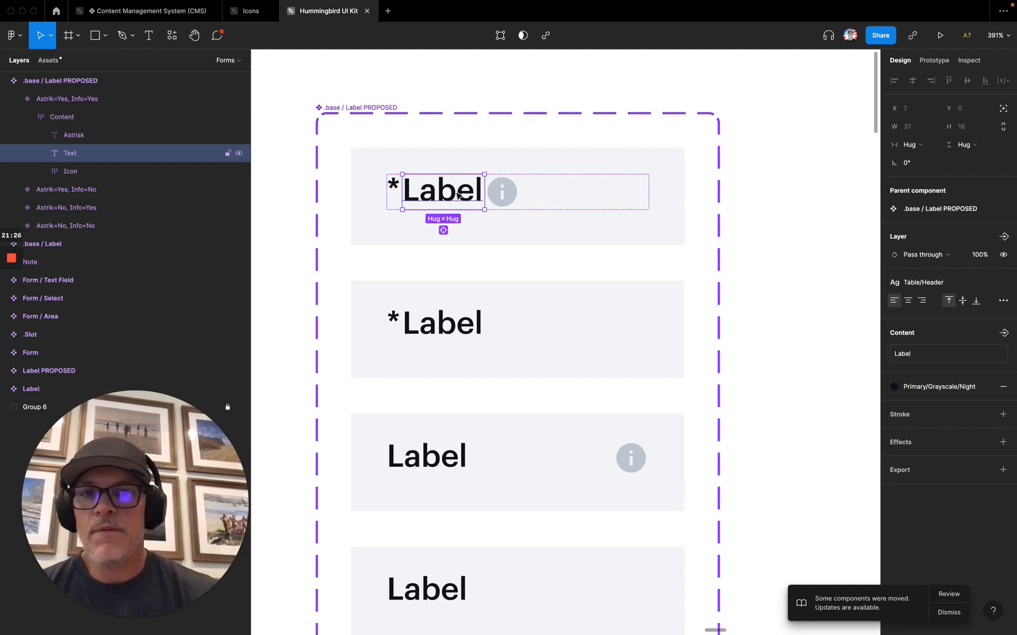
left_click(910, 145)
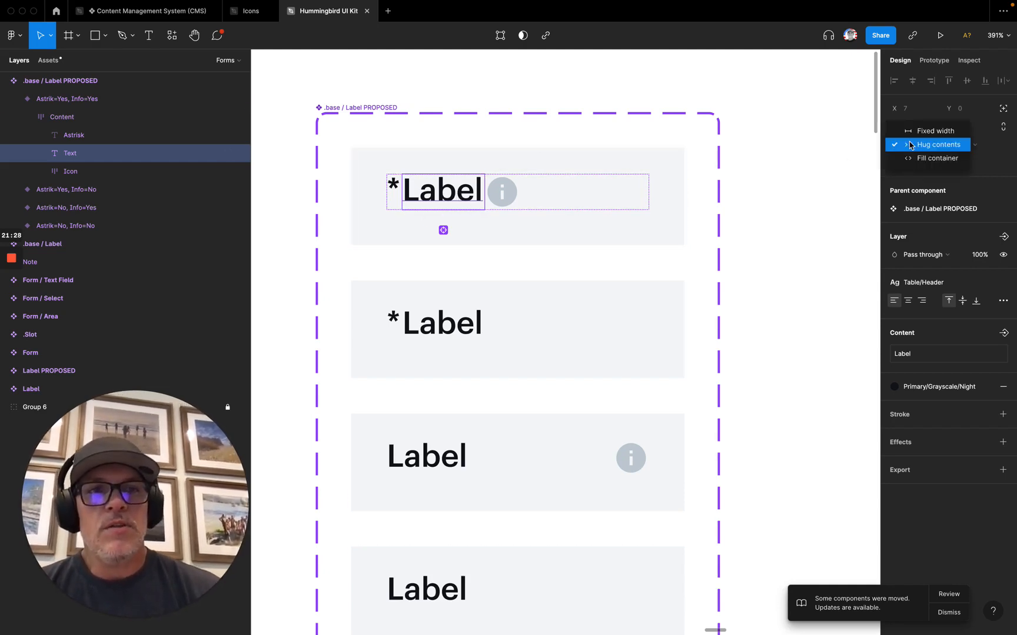
left_click(933, 158)
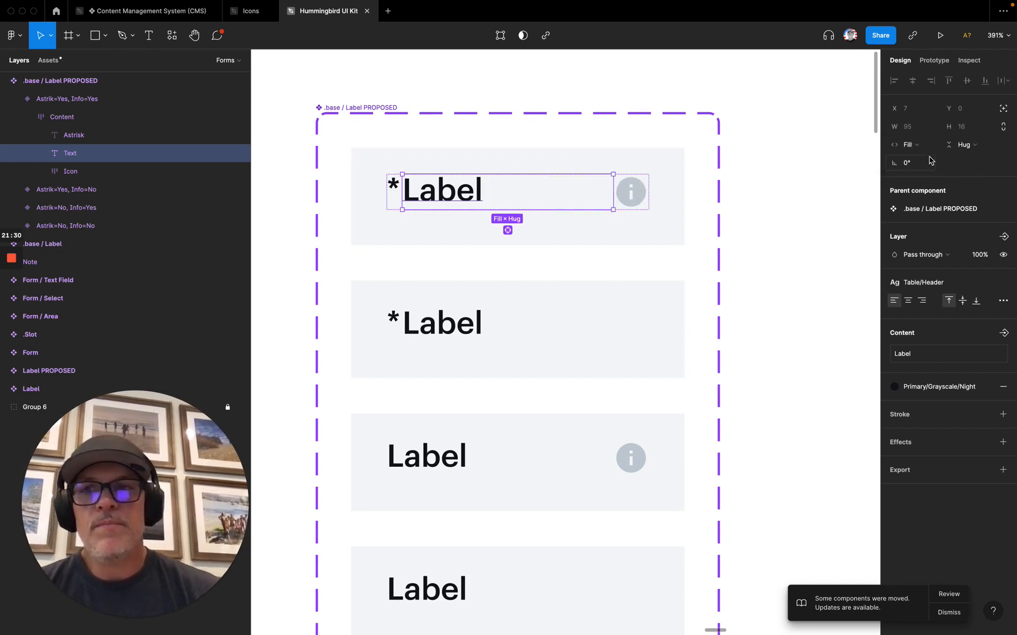
- Compare the auto layout settings of the Content frame with those of its parent Astrik=Yes, Info=Yes variant
left_click(62, 117)
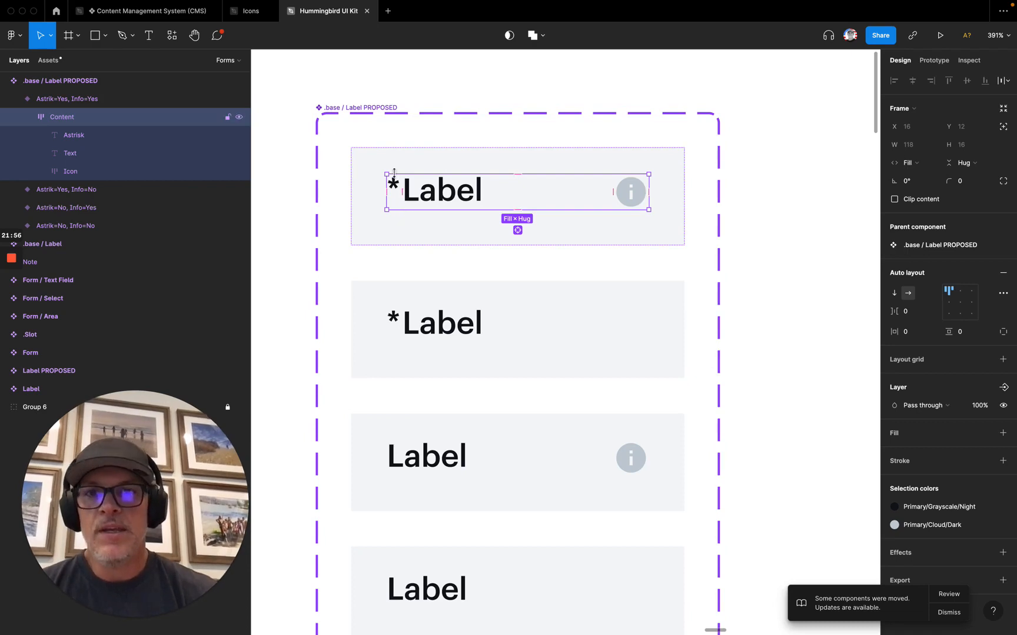
left_click(362, 185)
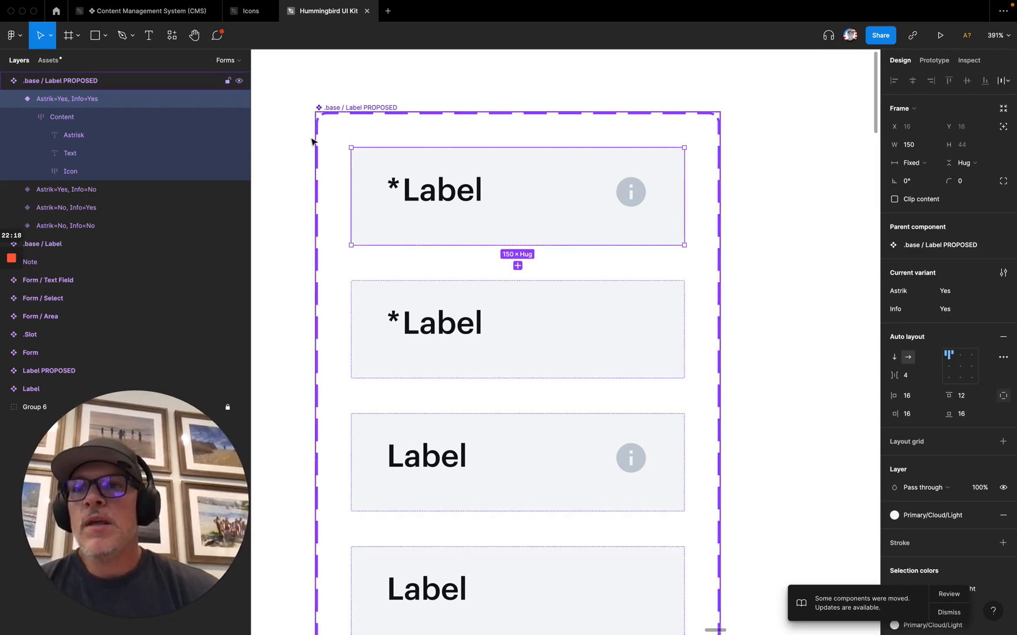
left_click(62, 118)
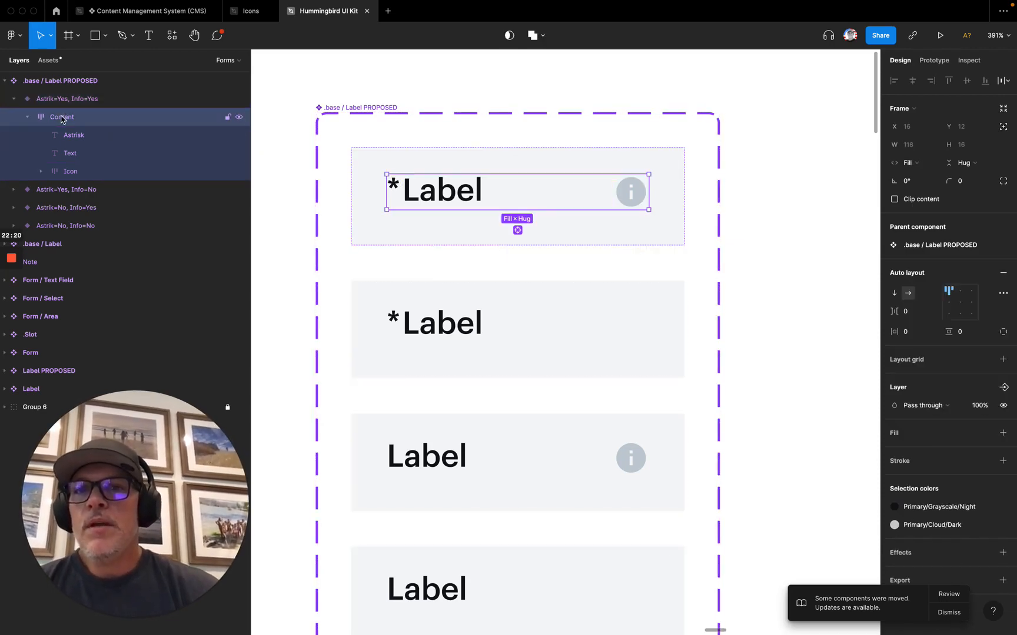
- Append the filler text "sdkvjbsdkjns dflkjnsdfkljbn sdfkljsdkjsdvk jbsdvk,jb" after "Label" in the Astrik=Yes, Info=Yes variant to test text wrapping
left_click(73, 154)
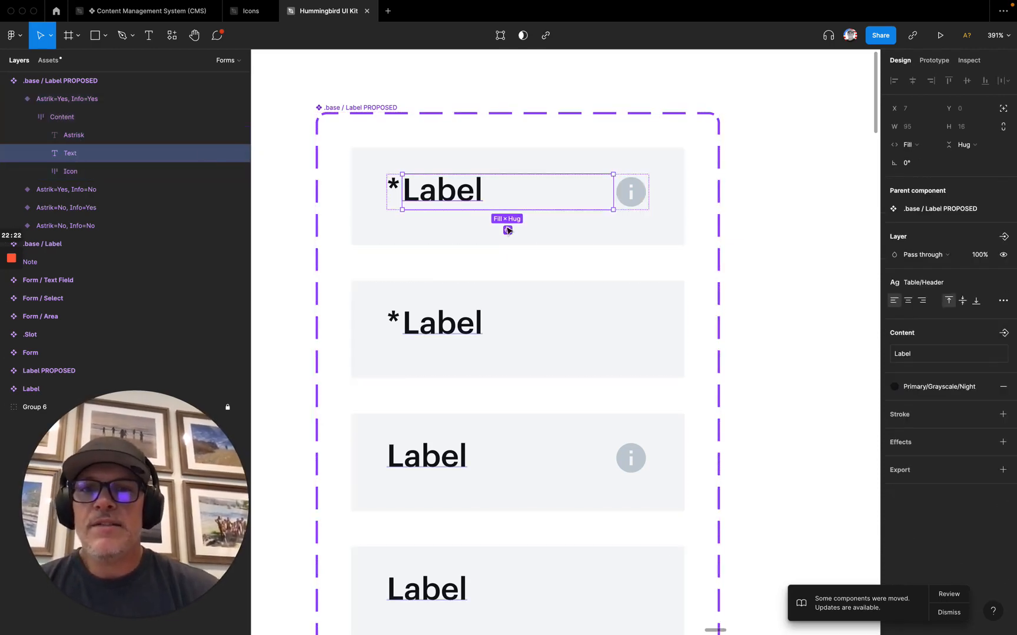
double_click(440, 199)
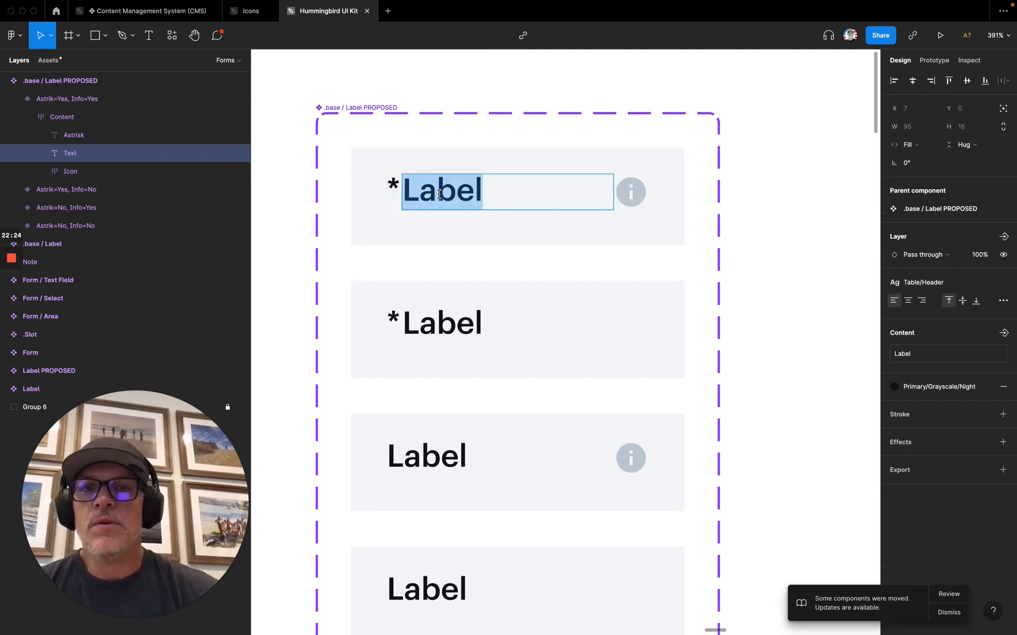
left_click(513, 194)
type("sdkvjbsdkjns dflkjnsd")
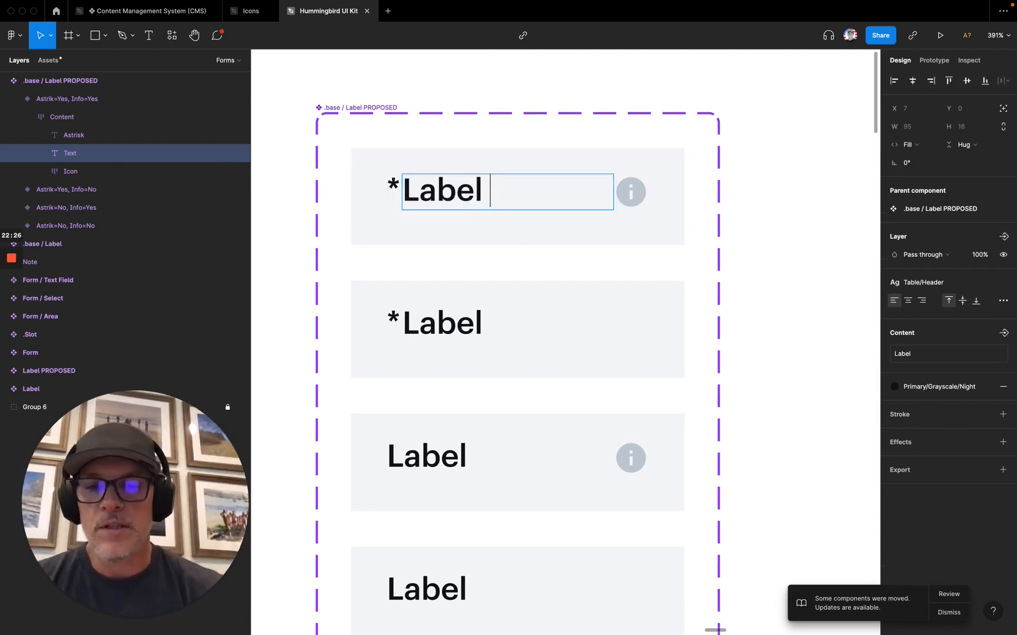
type("fkljbn sdfkljsdkjsdvk jbsdvk,jb")
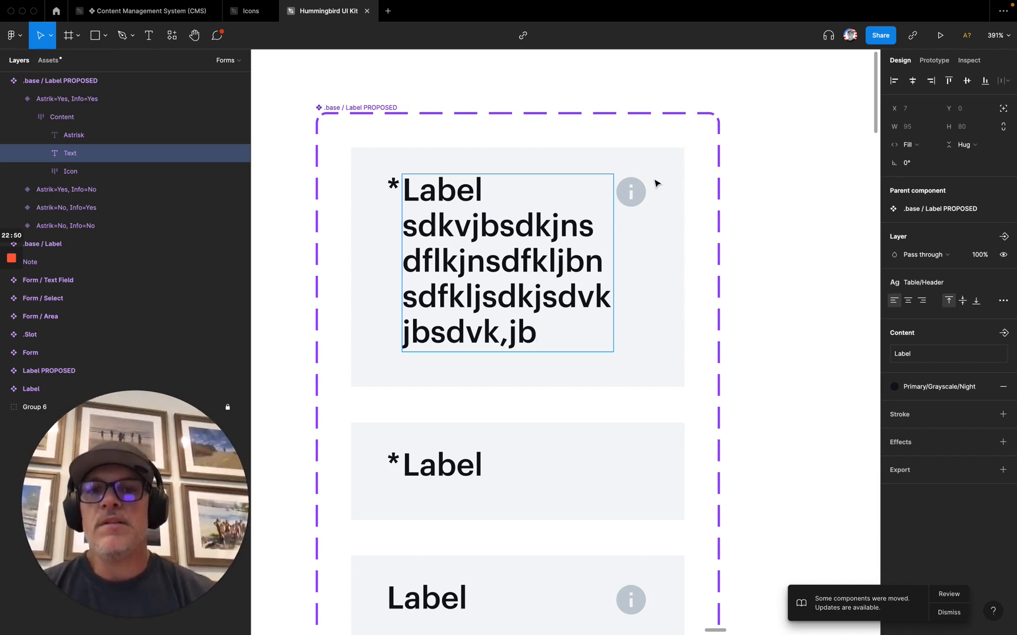
- Undo the filler text in the Astrik=Yes, Info=Yes variant and clear the selection
key("Escape")
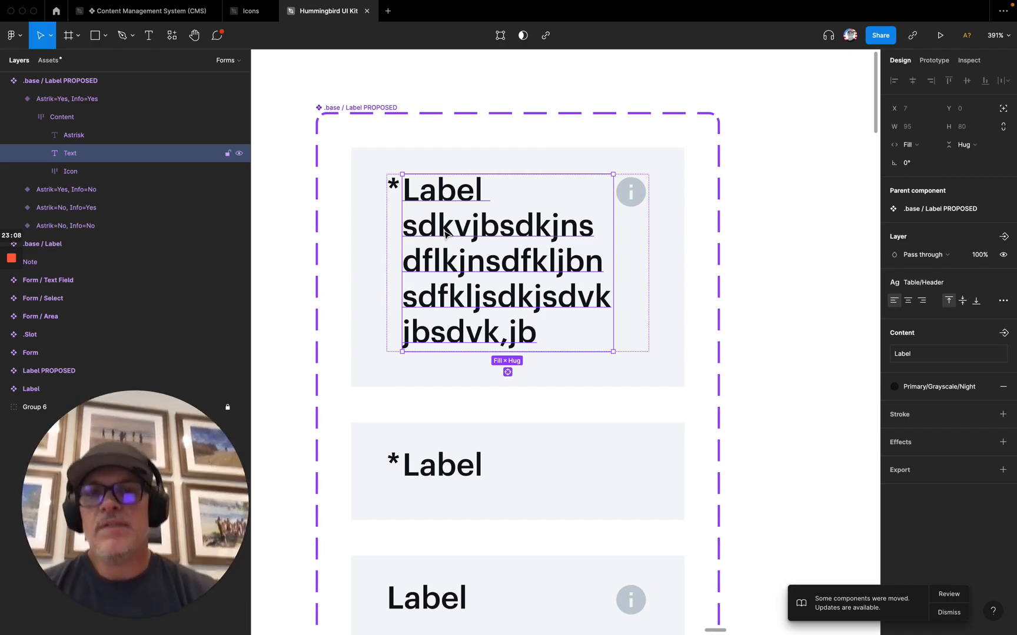
double_click(534, 340)
key("super+z")
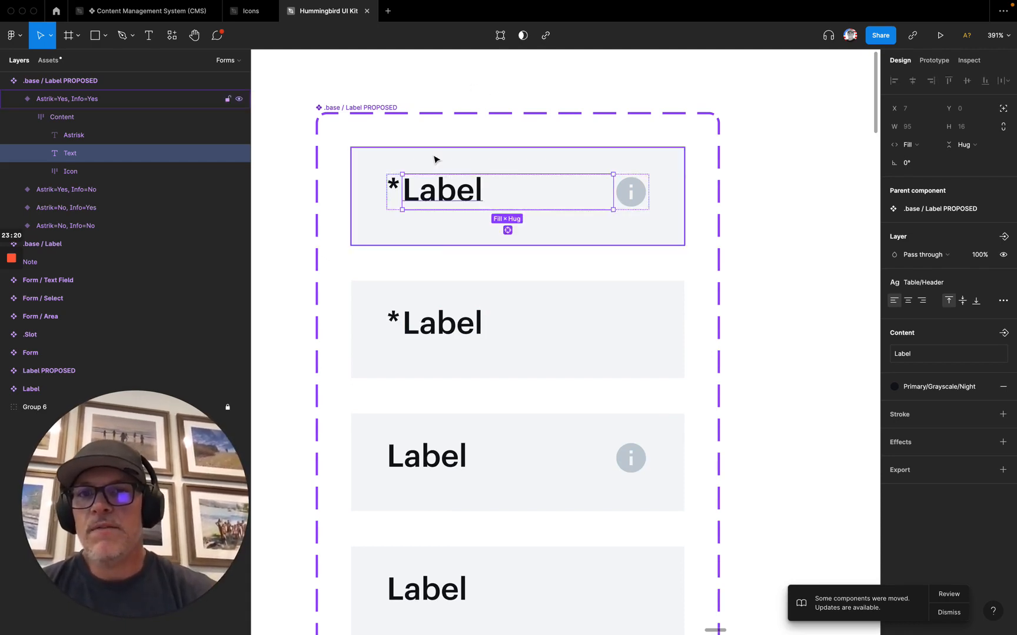
key("Escape")
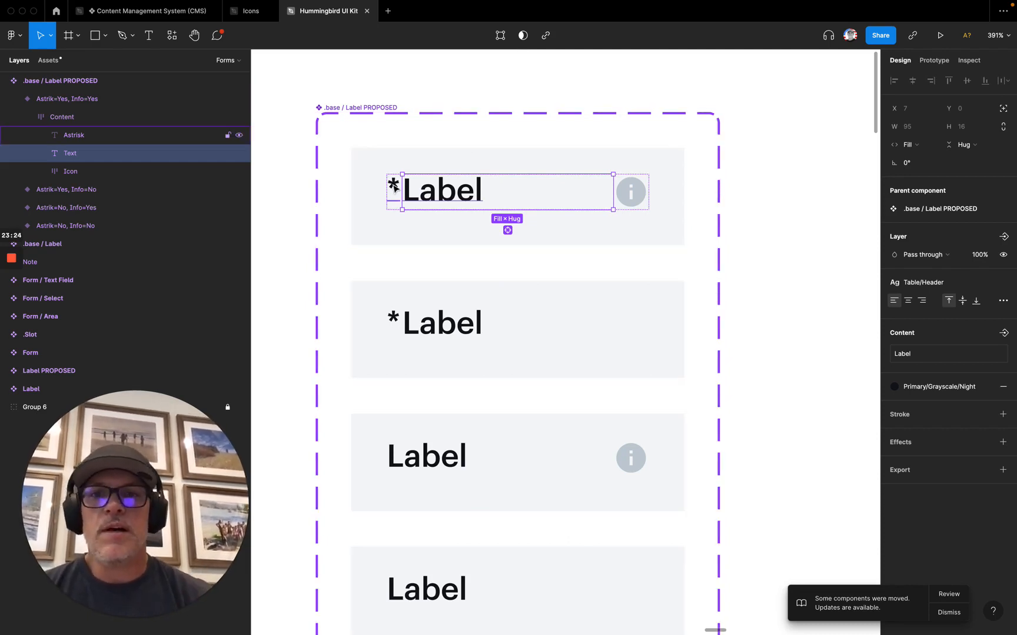
left_click(468, 90)
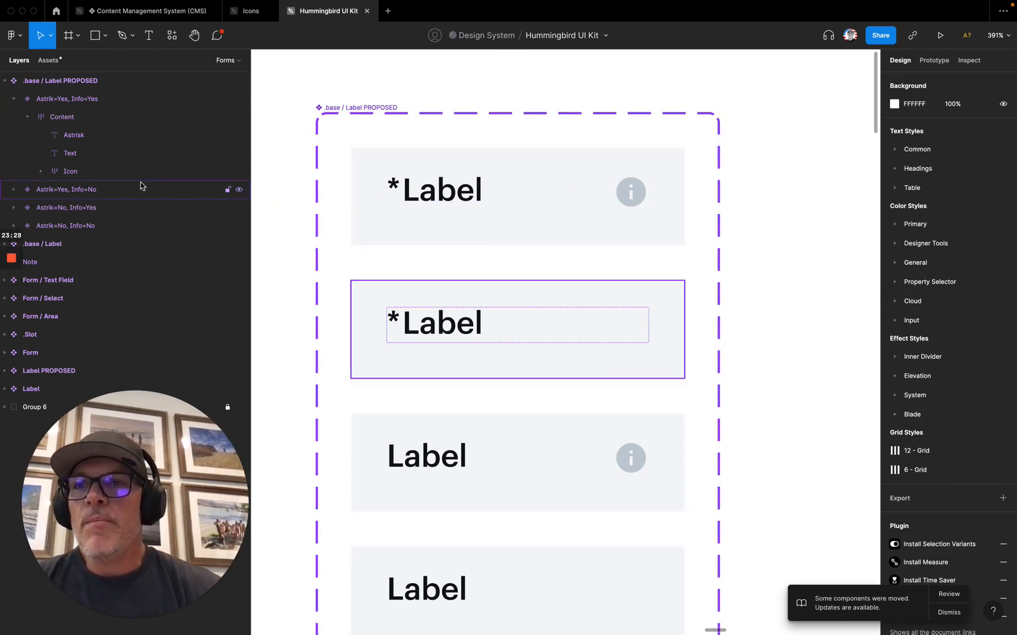
- Collapse the layers of the Astrik=Yes, Info=Yes variant and select the Astrik=Yes, Info=No variant
left_click(50, 104)
left_click(12, 100)
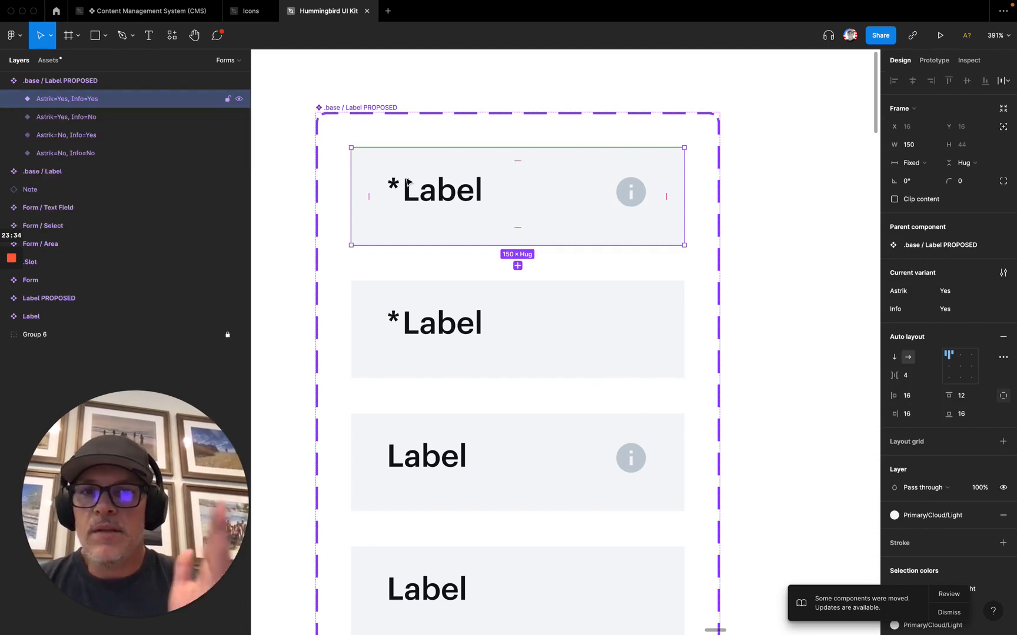
scroll(469, 210, "down", 3)
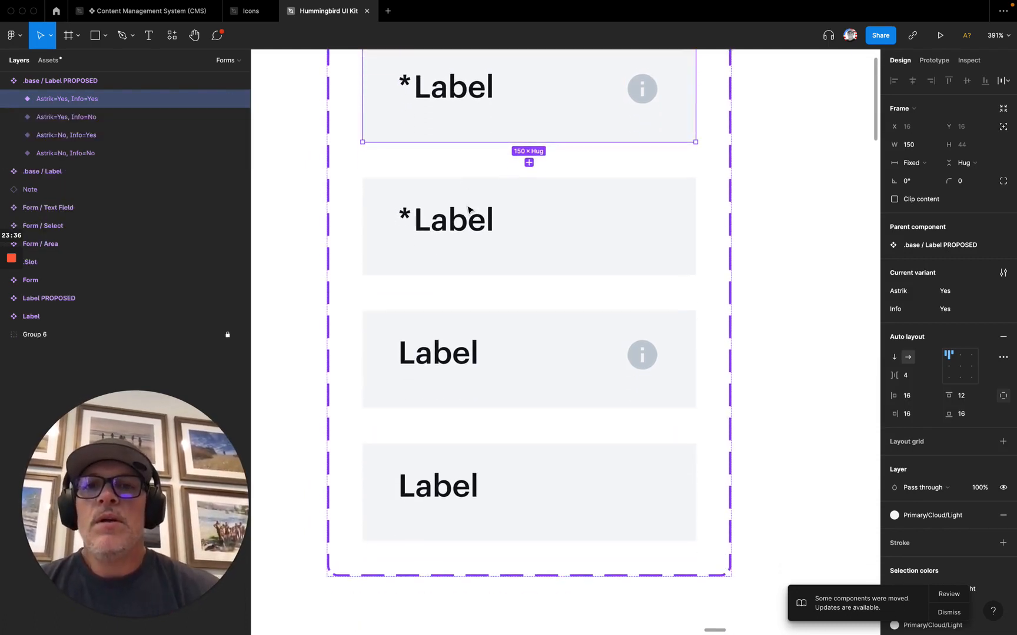
scroll(469, 210, "right", 2)
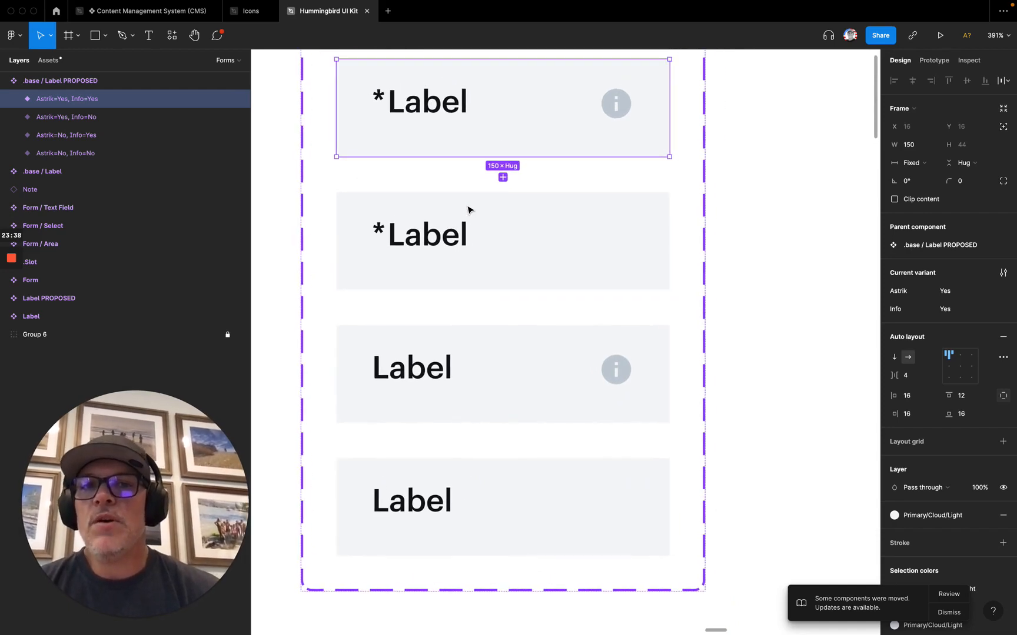
left_click(440, 204)
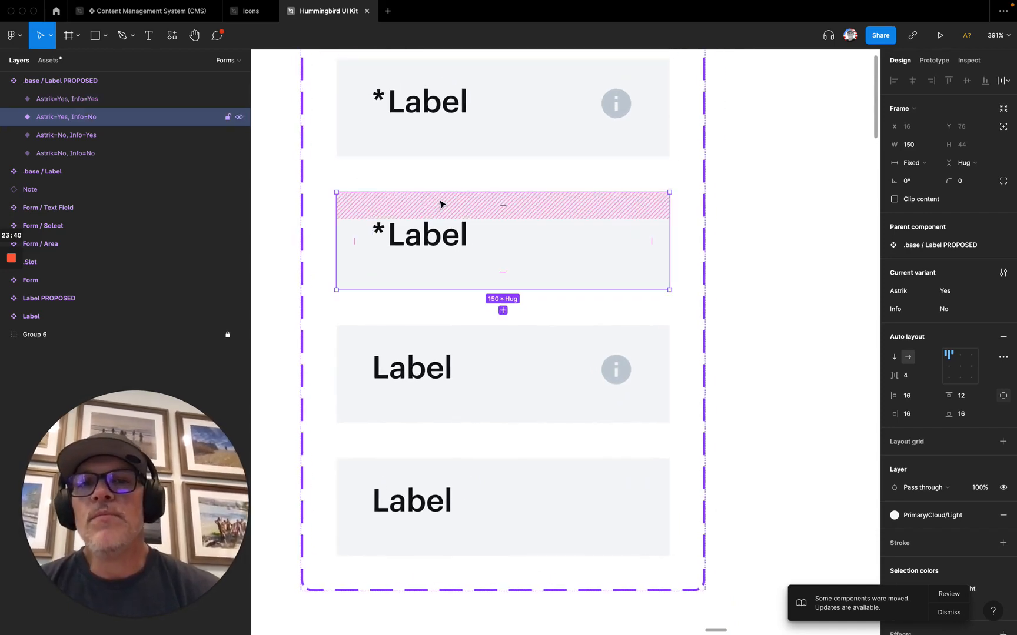
scroll(527, 108, "down", 3)
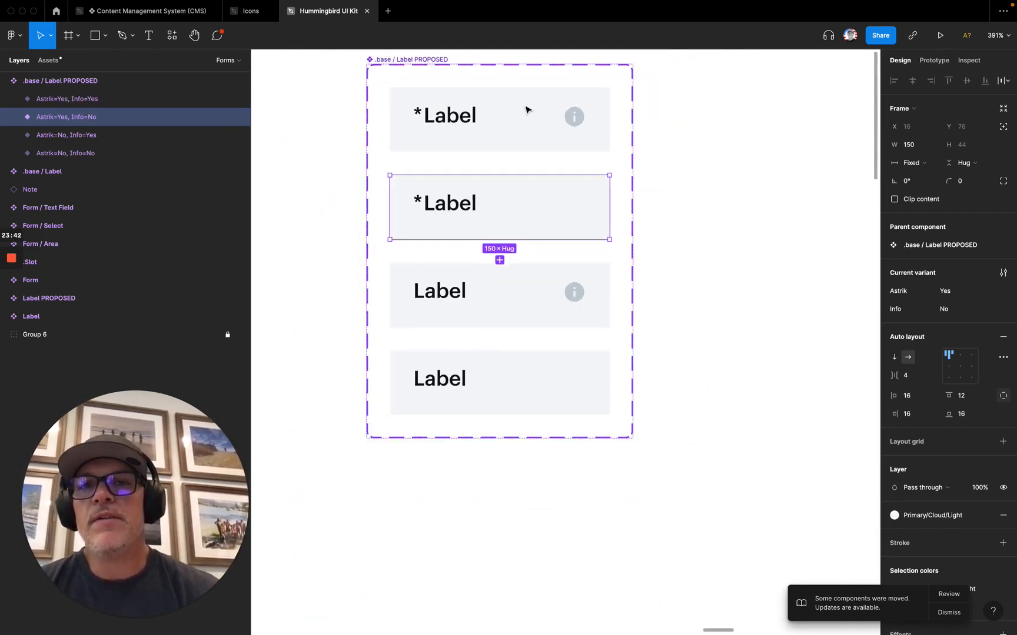
scroll(526, 109, "down", 3)
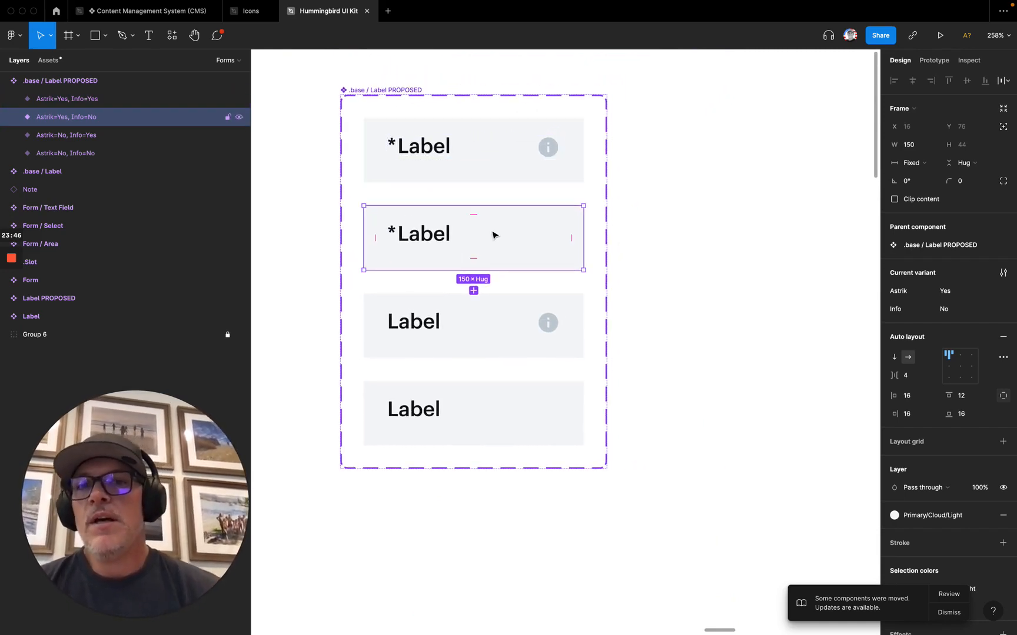
- Expand the Astrik=Yes, Info=No variant and inspect the sizing of its Content frame, Astrisk layer and Text layer
left_click(14, 118)
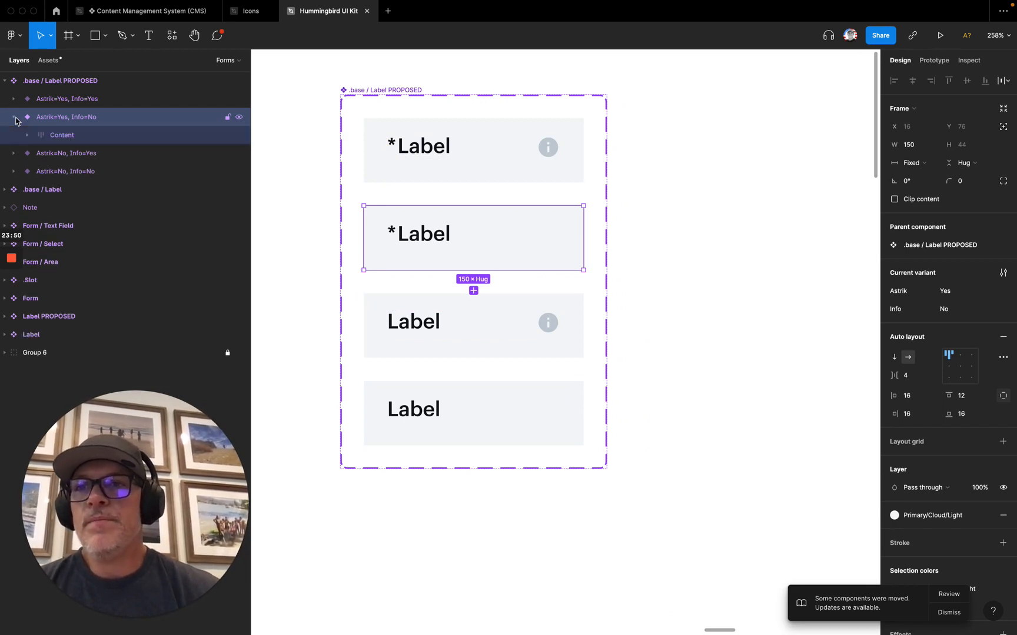
left_click(27, 136)
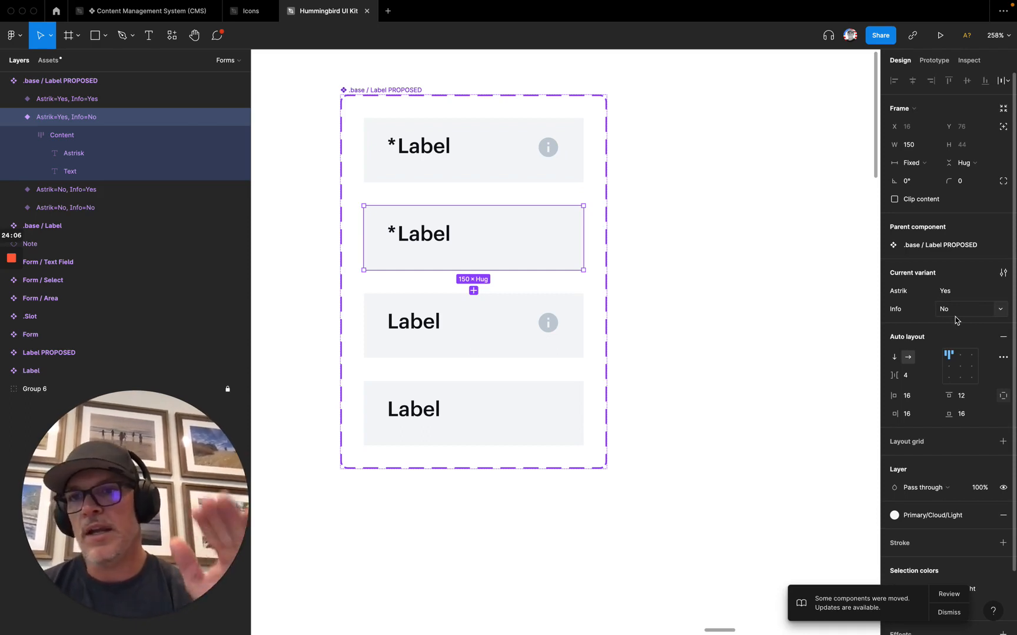
left_click(50, 135)
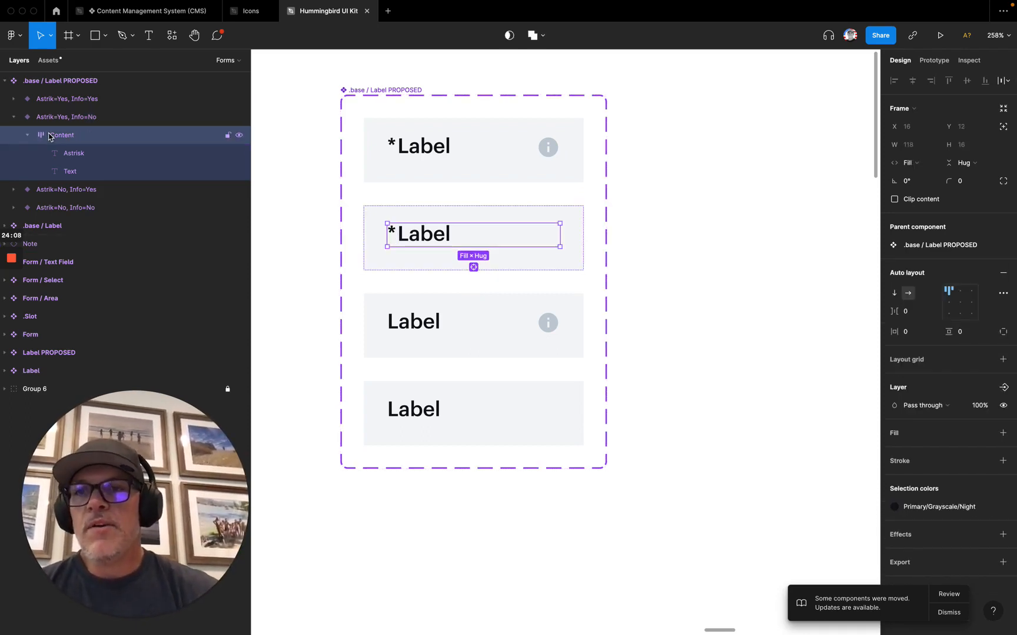
left_click(77, 154)
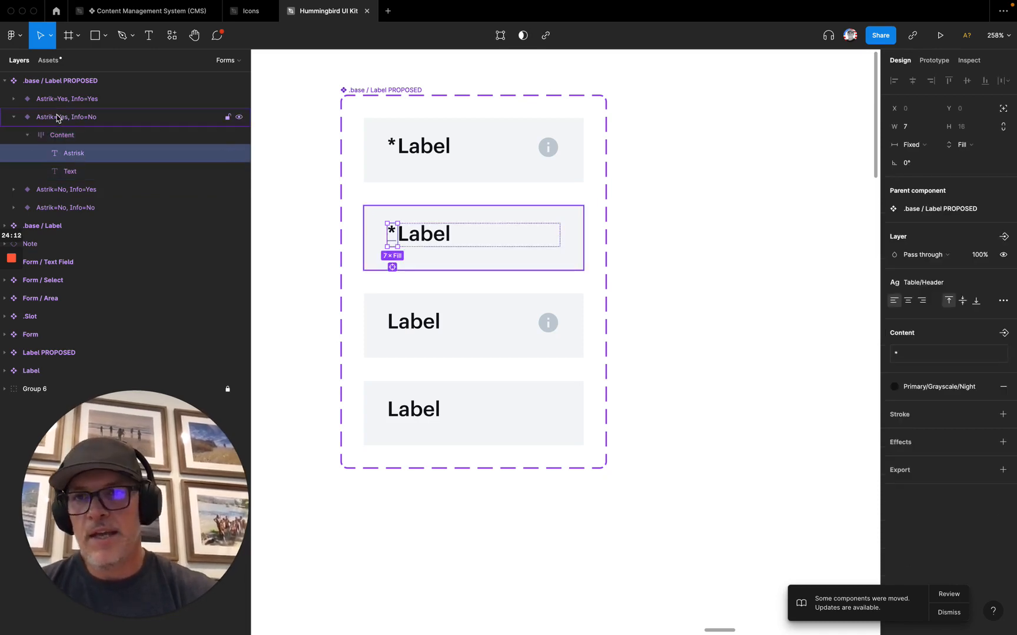
left_click(67, 175)
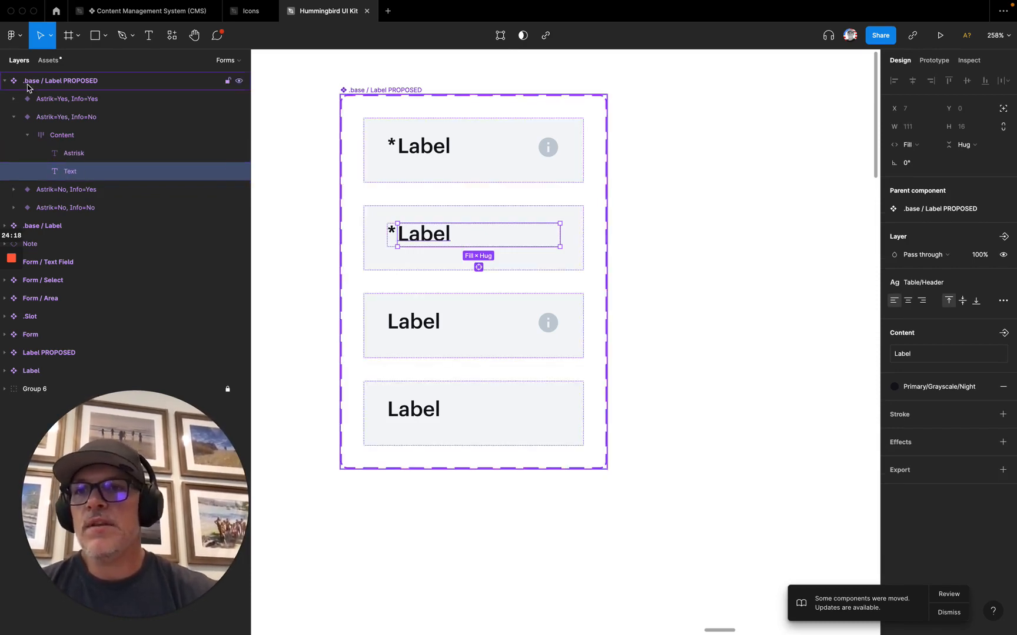
- Compare the layer structures of the Astrik=Yes, Info=Yes and Astrik=Yes, Info=No variants, and collapse both
left_click(14, 99)
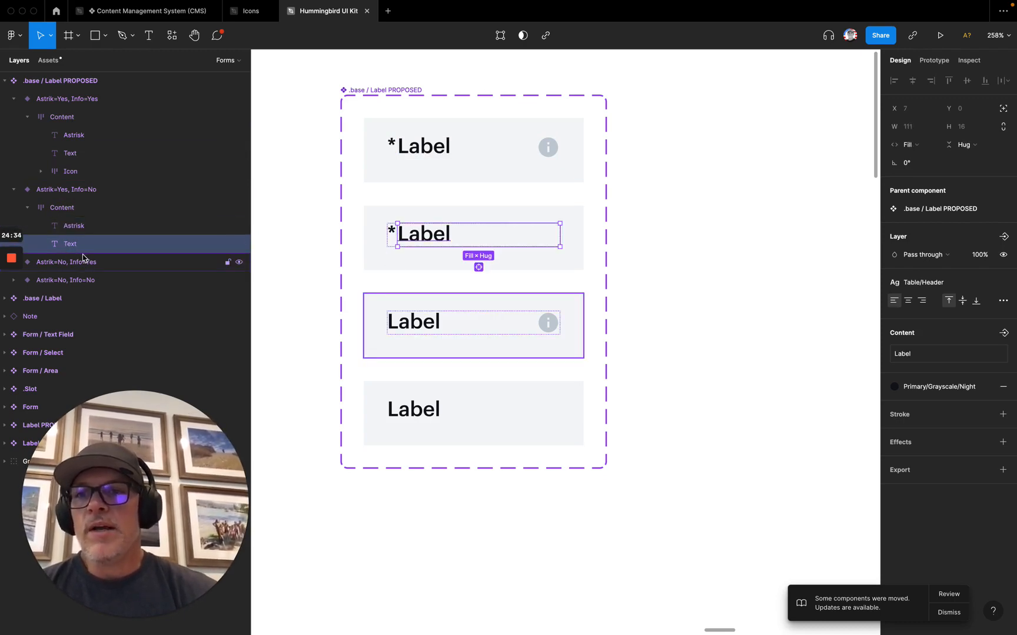
left_click(14, 190)
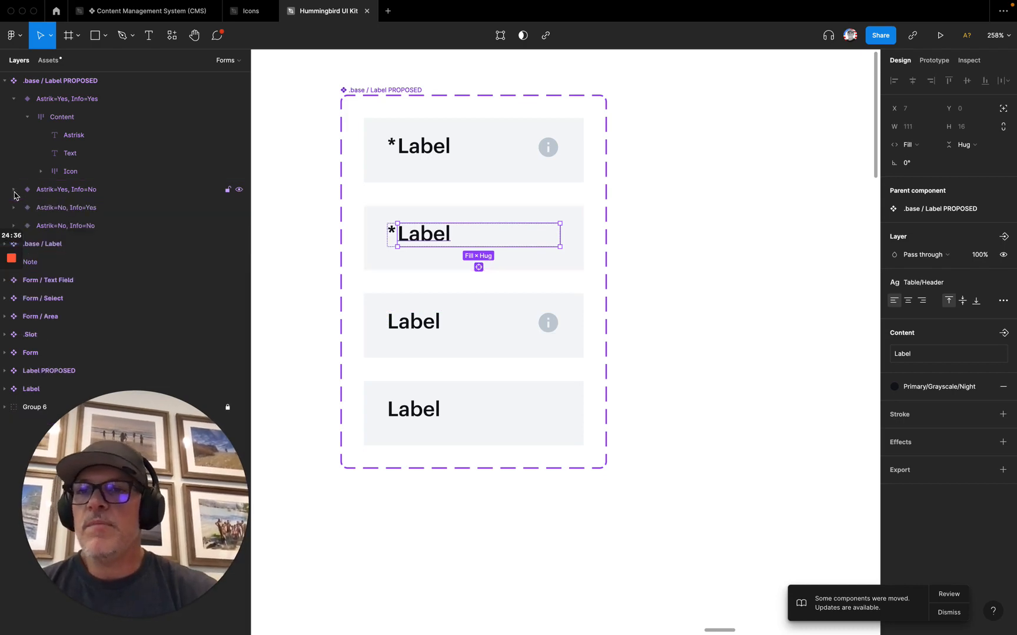
left_click(14, 99)
- Expand the Astrik=No, Info=Yes variant and inspect its Content frame, Text layer, Icon layer and own auto layout settings
left_click(13, 135)
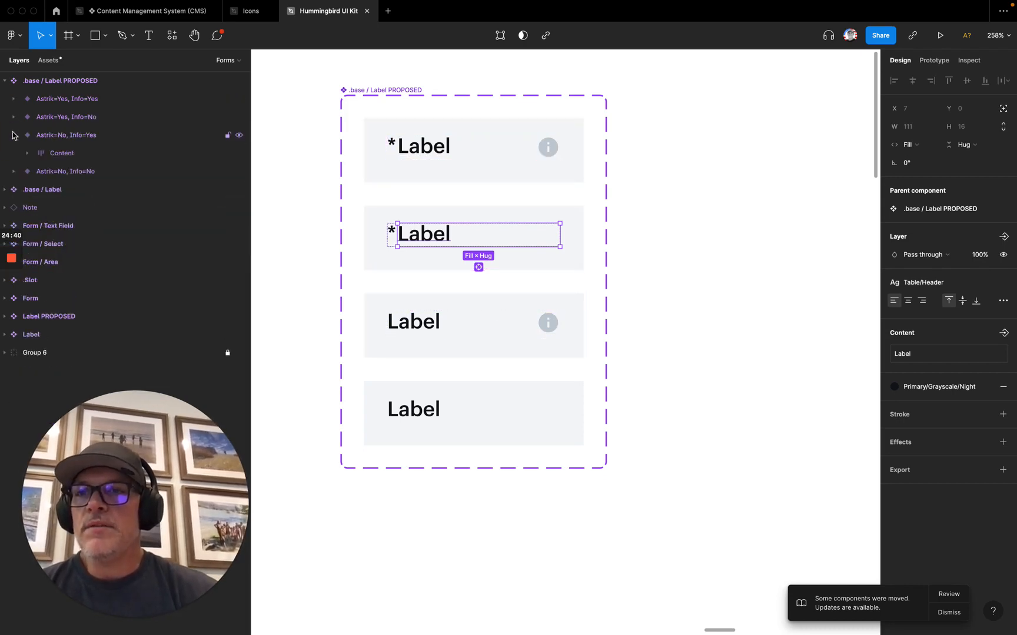
left_click(52, 137)
left_click(56, 153)
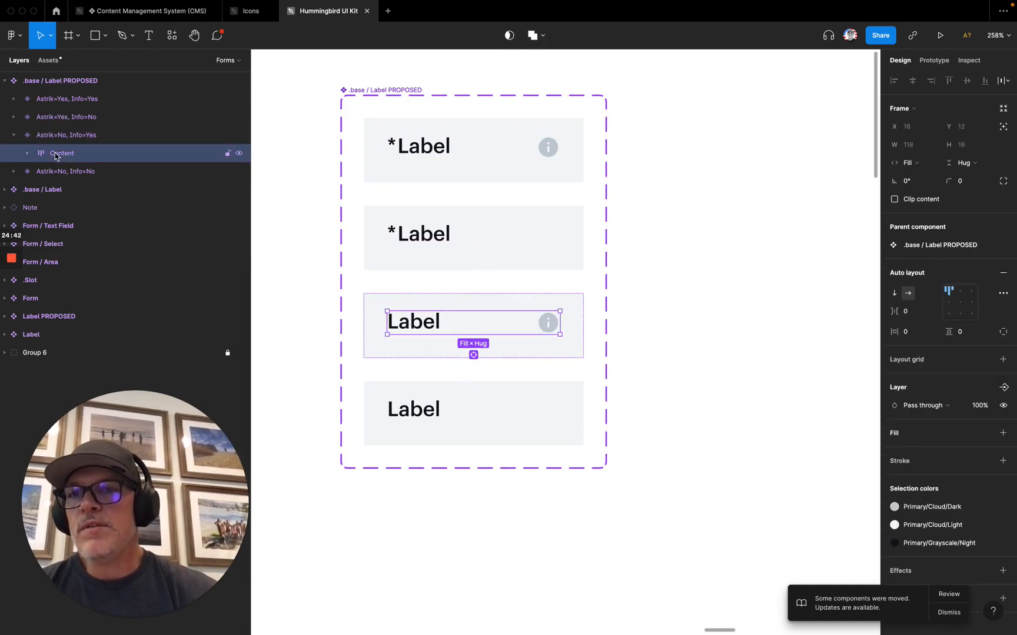
left_click(27, 153)
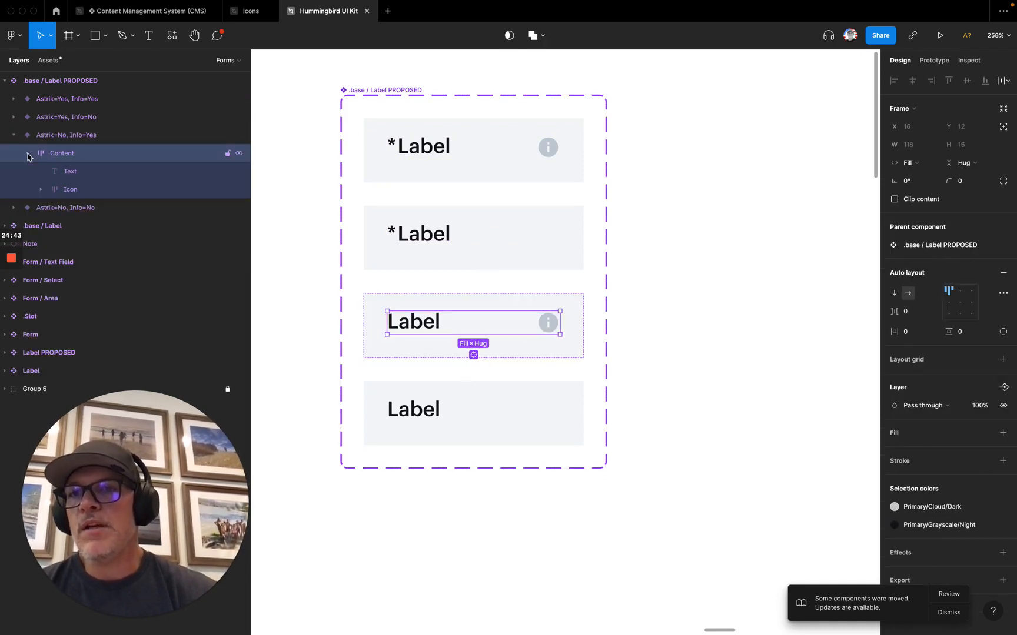
left_click(68, 172)
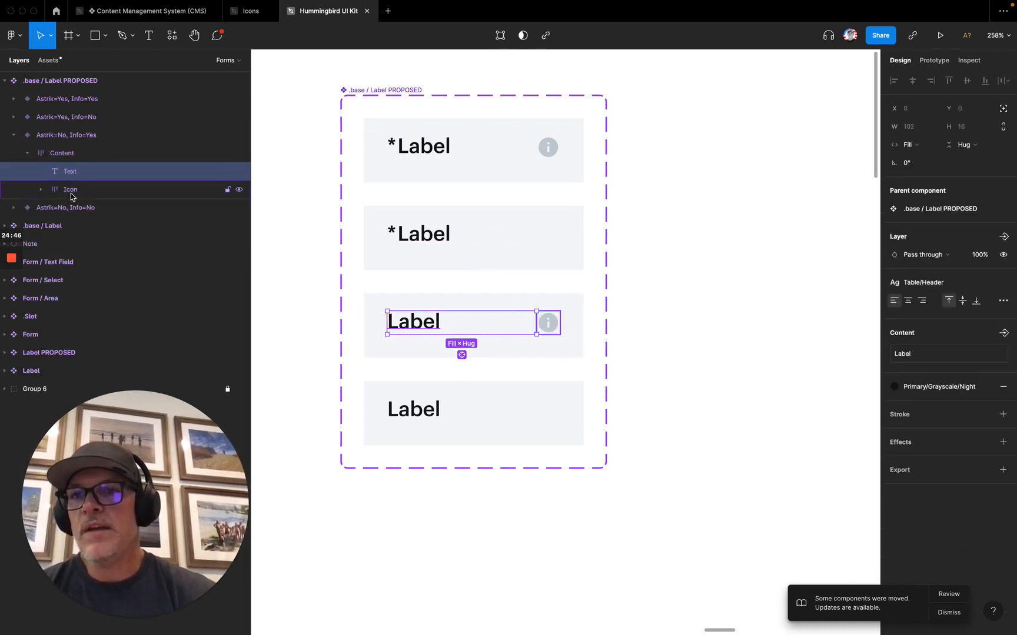
left_click(72, 191)
left_click(60, 137)
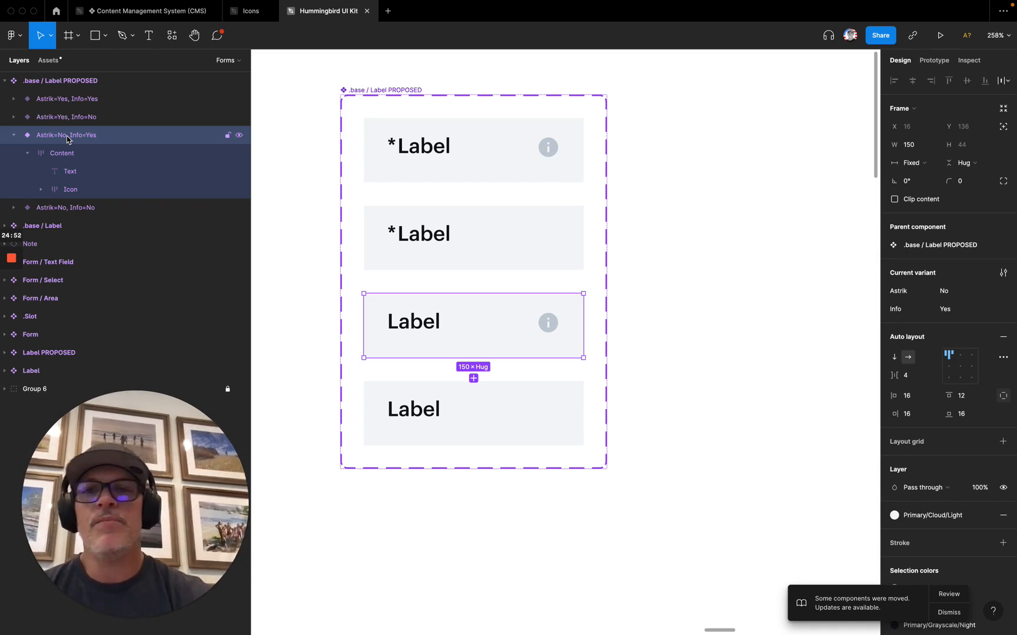
- Collapse Astrik=No, Info=Yes, expand Astrik=No, Info=No, and inspect that variant's Content frame and Text layer
left_click(14, 135)
left_click(13, 153)
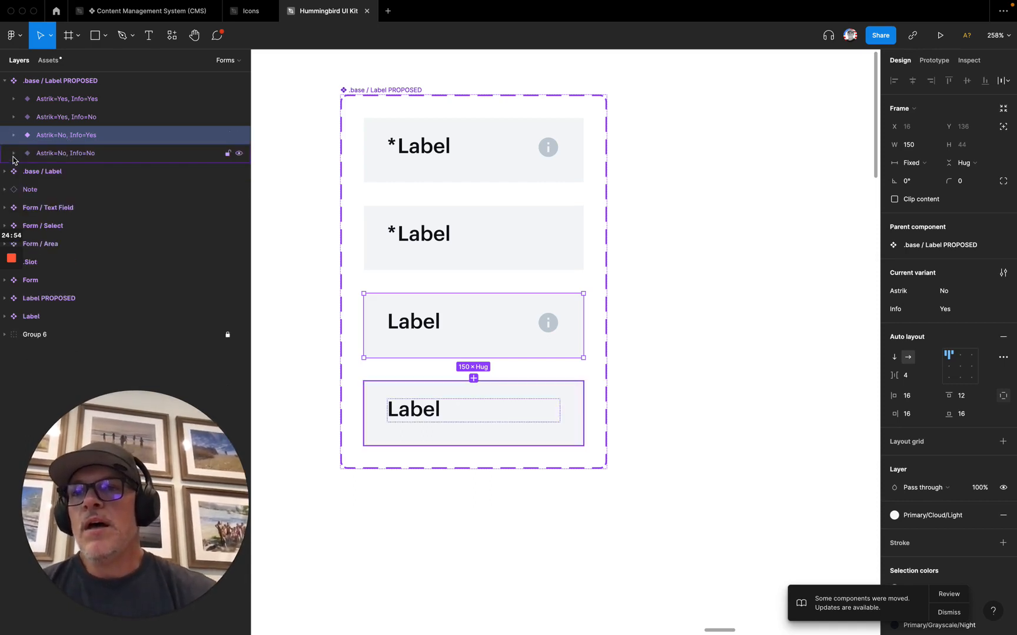
left_click(55, 154)
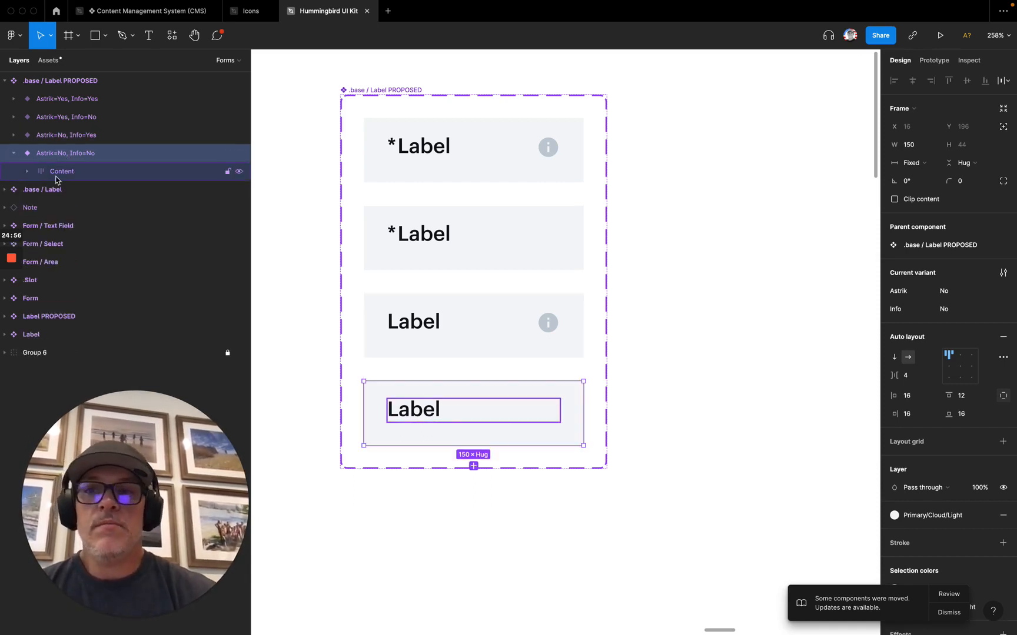
left_click(56, 176)
left_click(28, 171)
left_click(69, 190)
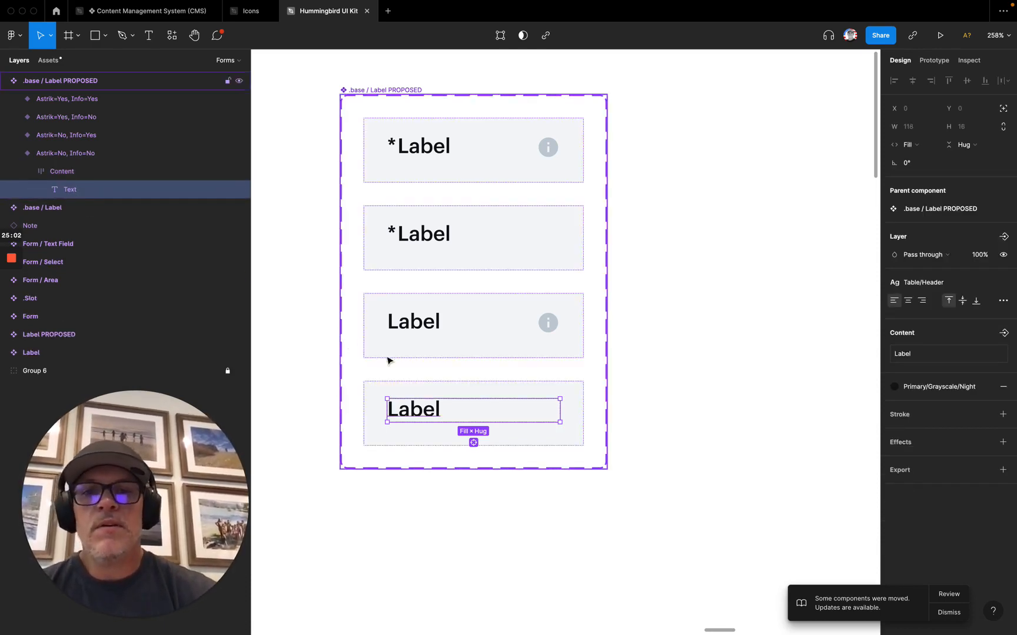
- Test wrapping by appending "skdjvbaskdjfnsdlvjnsadfvjnasdvmjnsadvkmjnzdv, jmn sdcv,m szdv,cm sdvlkjmnsdvjn" after "Label" in the Astrik=No, Info=No variant, and undo it
double_click(422, 412)
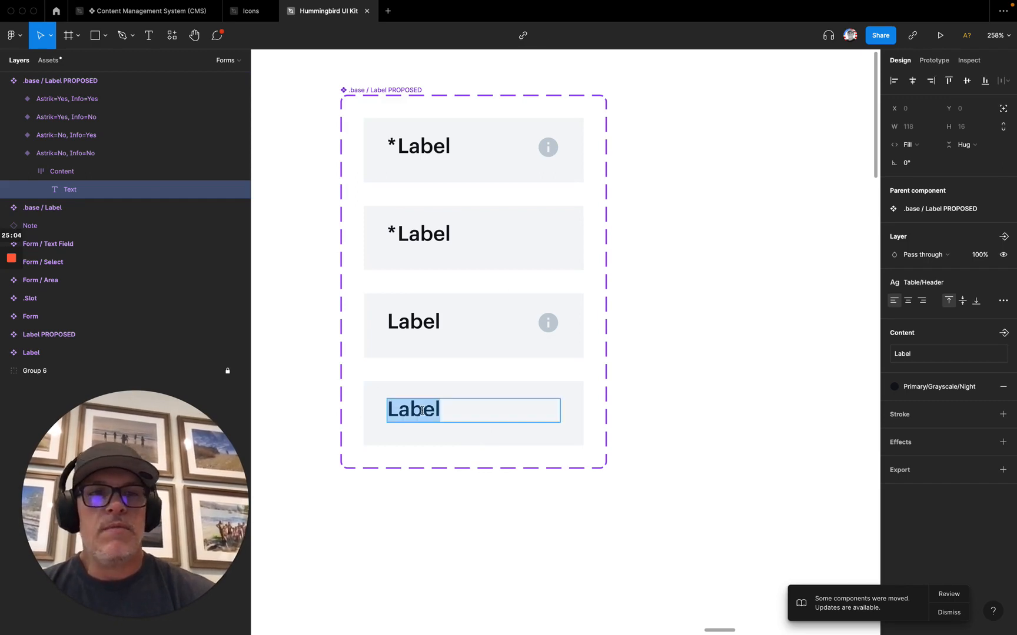
left_click(472, 416)
type("s")
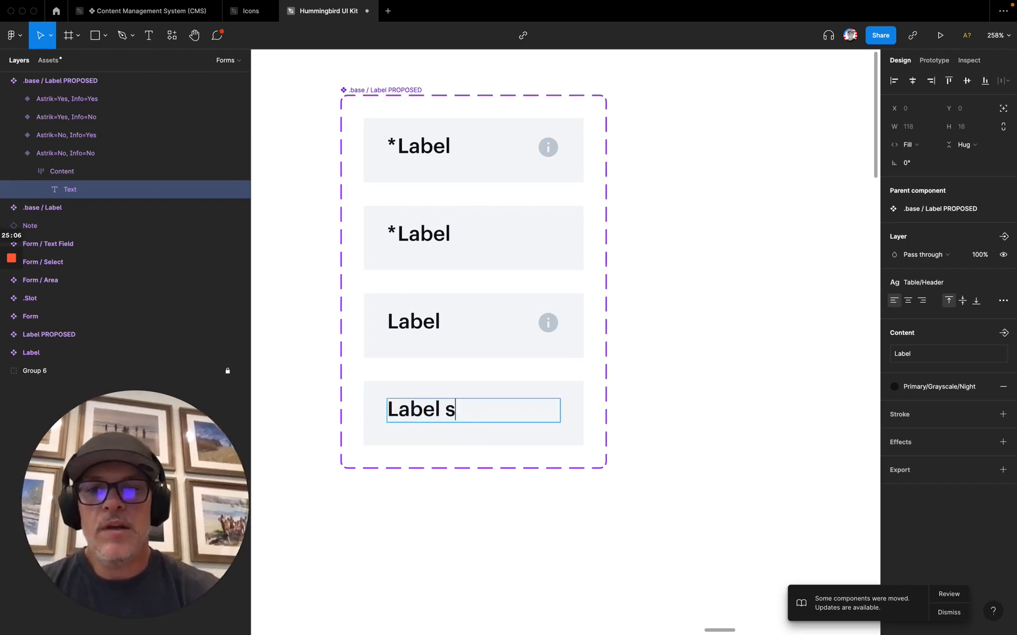
type("kdjvbaskdjfnsdlvjnsadfvjnasdvmjnsadvkmjnzdv, jmn sdcv,m ")
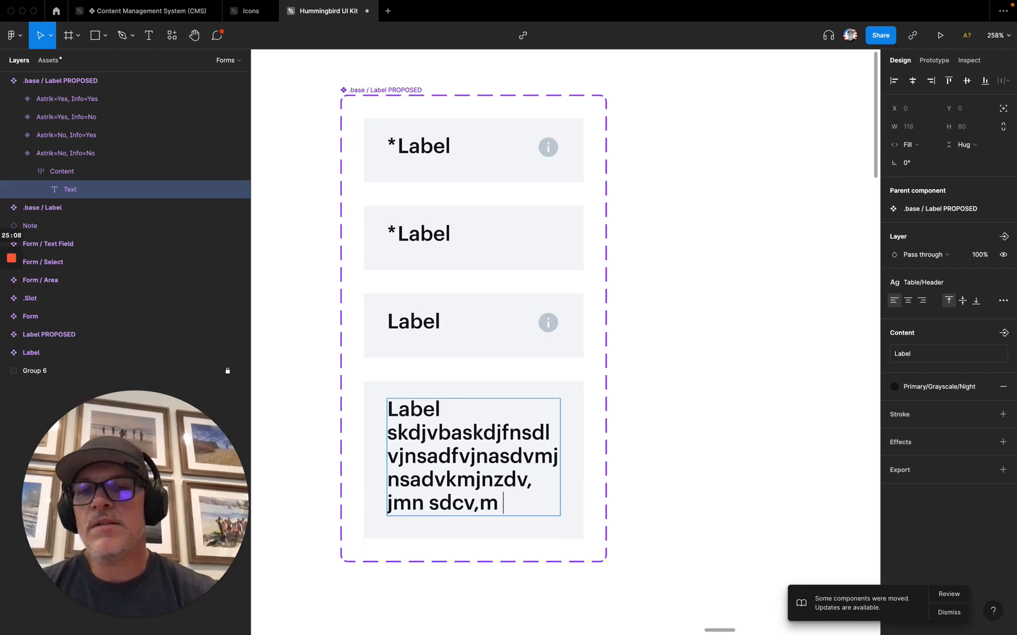
type("szdv,cm sdvlkjmnsdvjn")
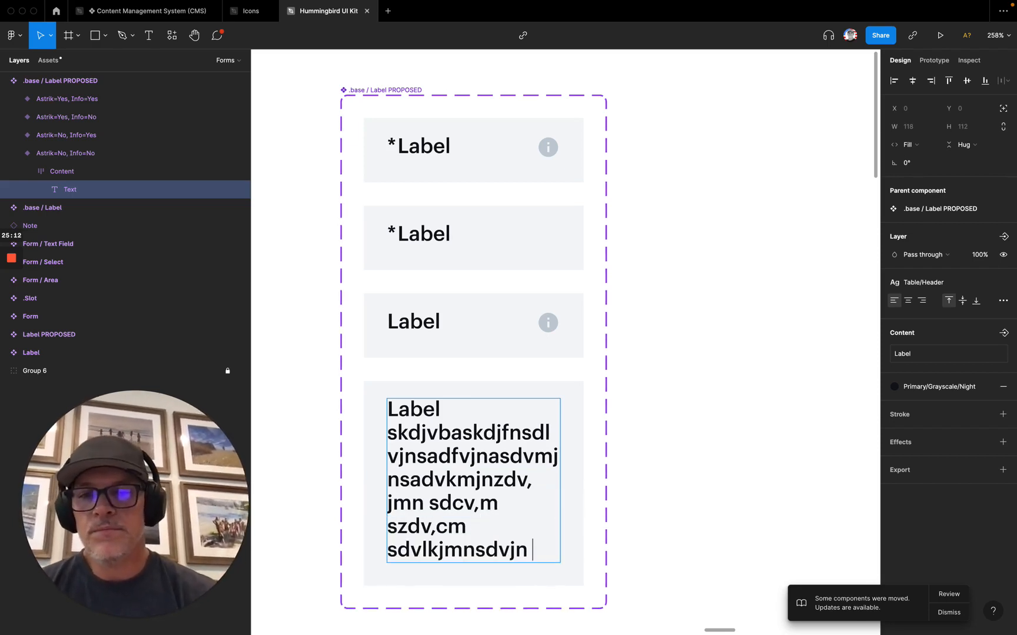
key("ctrl+z")
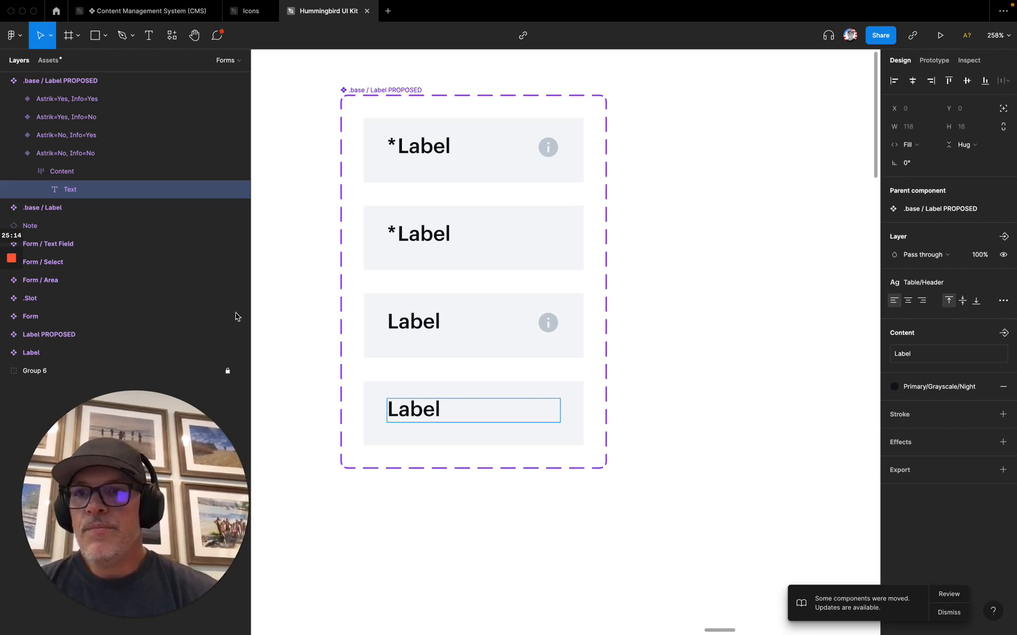
- Collapse the Astrik=No, Info=No variant and the whole .base / Label PROPOSED component set, with the set selected
left_click(56, 154)
left_click(14, 153)
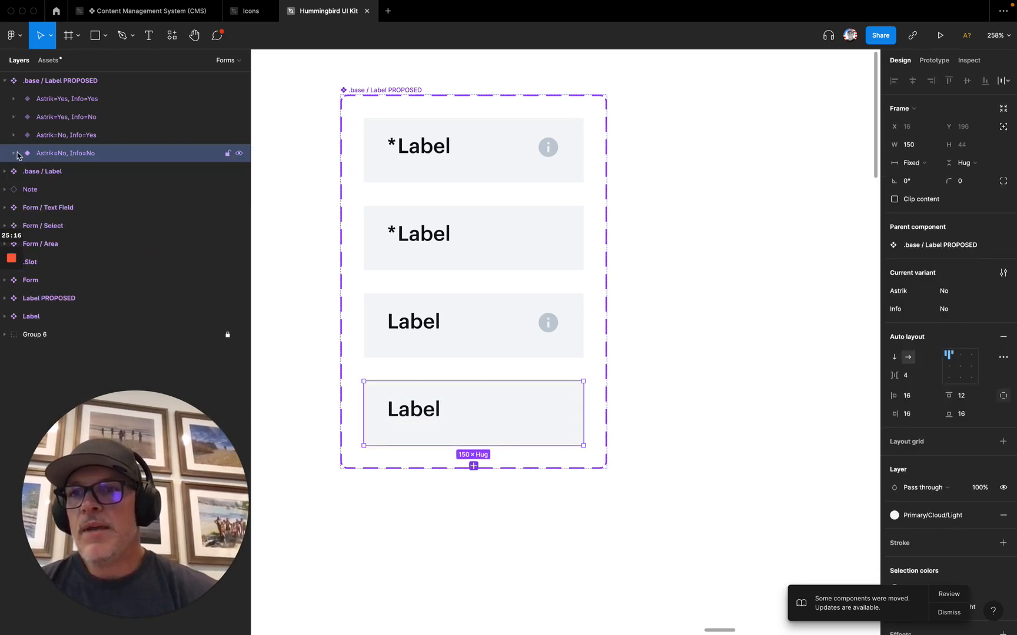
left_click(15, 81)
left_click(5, 81)
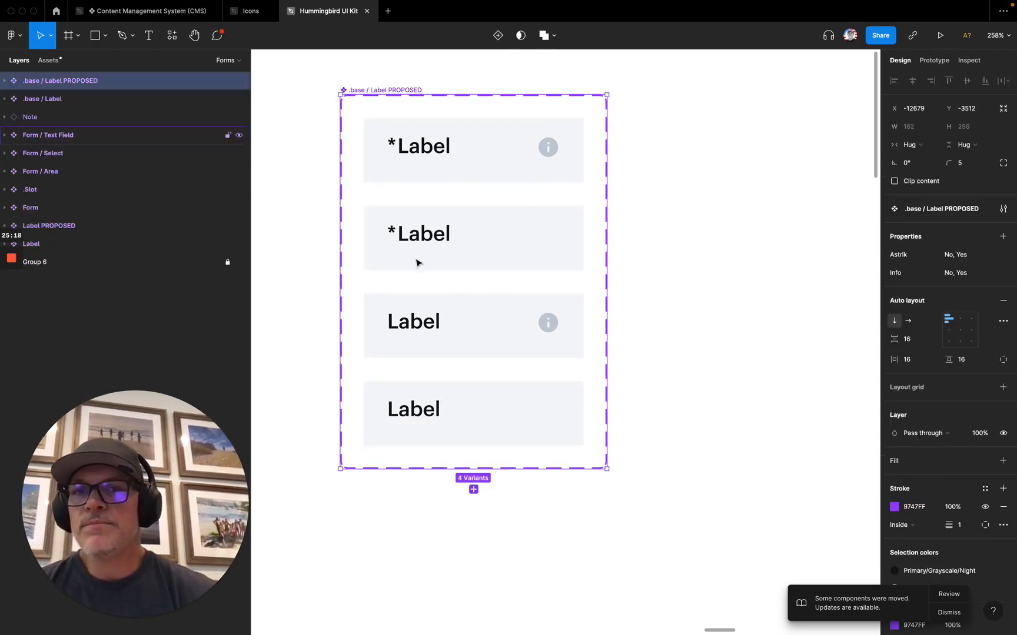
- Select the X-Large, Required=Yes, Icon=No variant in the Label PROPOSED component set
scroll(459, 303, "down", 3)
scroll(459, 303, "down", 10)
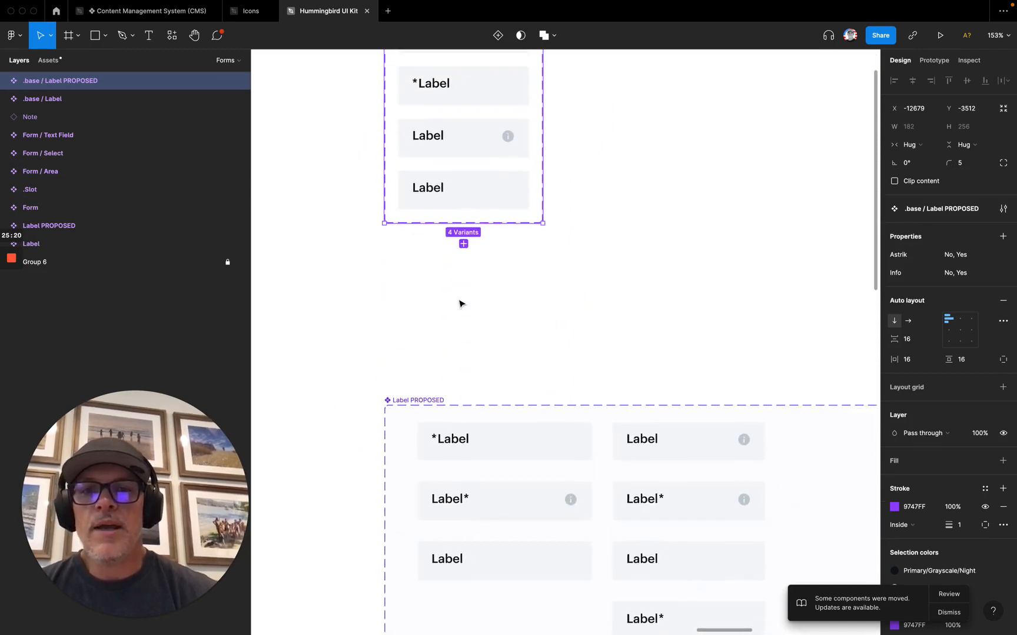
scroll(459, 303, "down", 2)
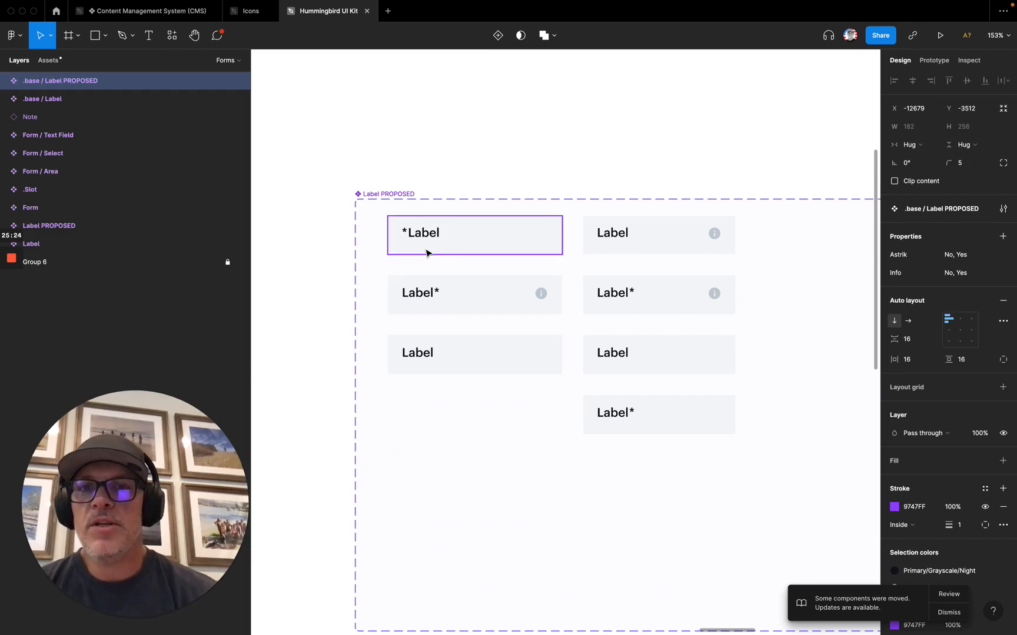
left_click(426, 253)
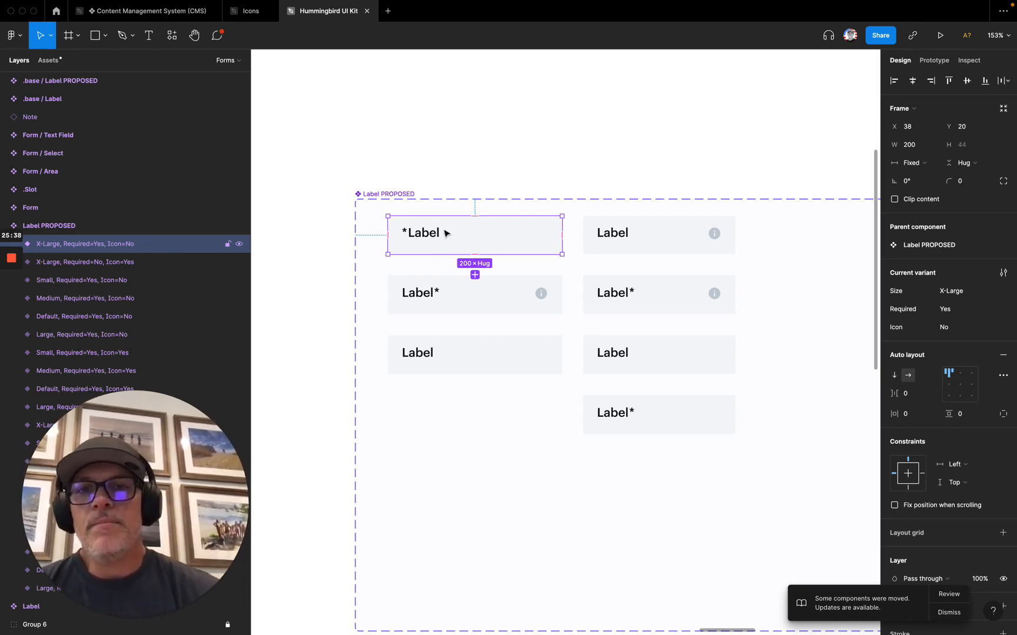
- Select the whole Label PROPOSED component set after looking over its variants
scroll(421, 244, "down", 5)
scroll(420, 247, "up", 3)
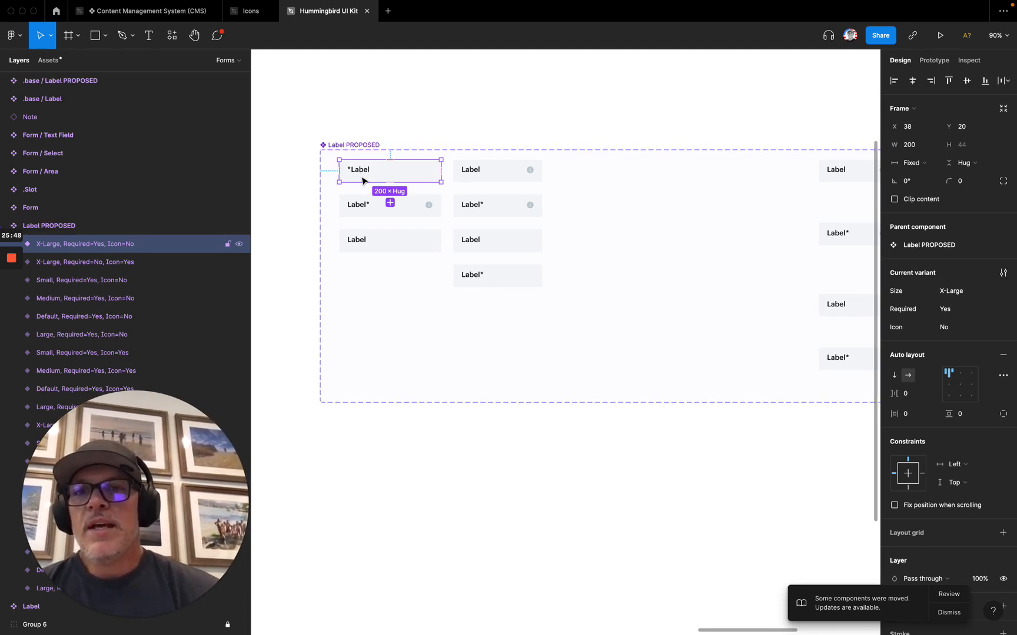
scroll(362, 180, "up", 5)
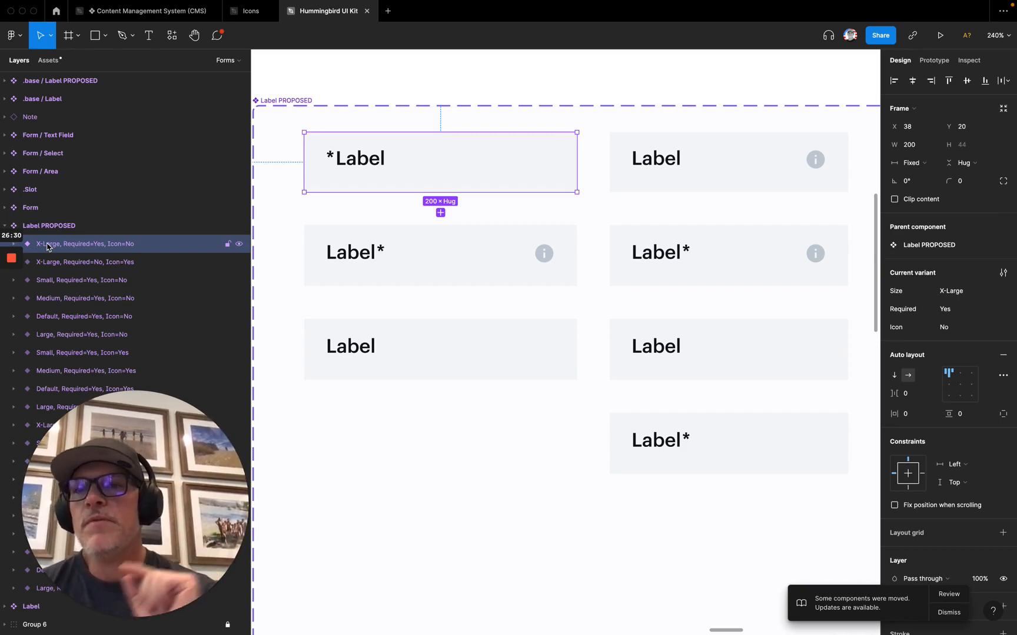
scroll(406, 210, "down", 10)
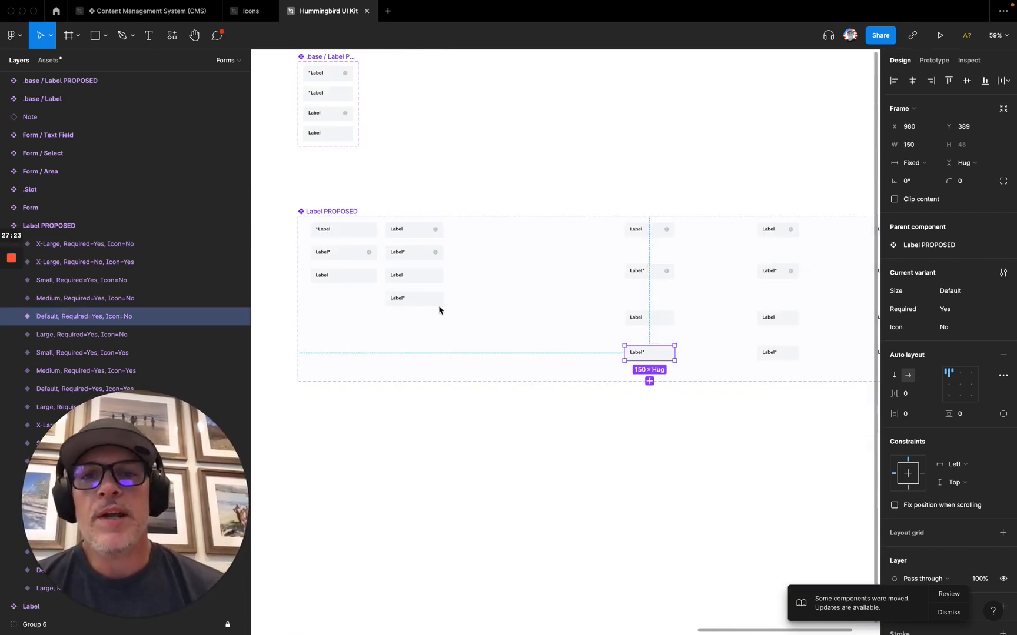
left_click(334, 213)
scroll(375, 194, "down", 2)
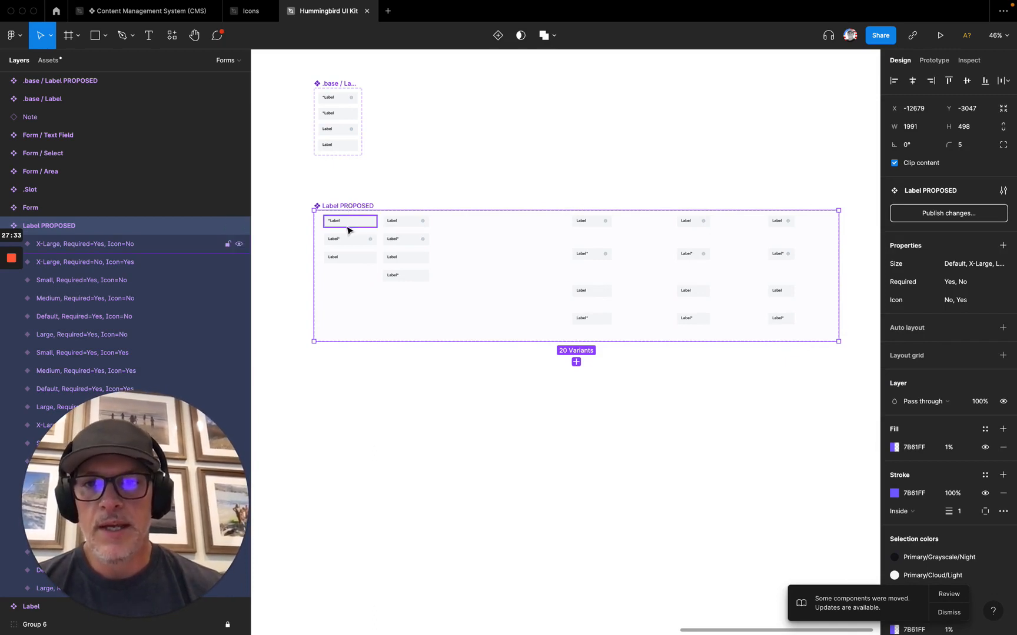
- Compare the original Label set's single-row and multiple-row variants, from 200px to 100px, with the variants in the Label PROPOSED set
scroll(433, 264, "left", 10)
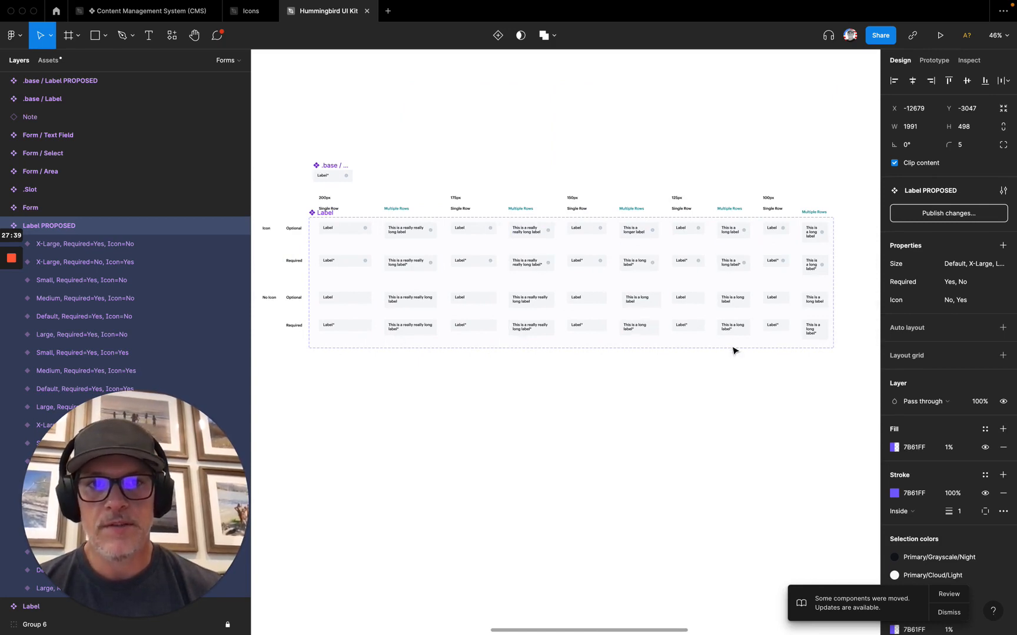
scroll(776, 353, "right", 10)
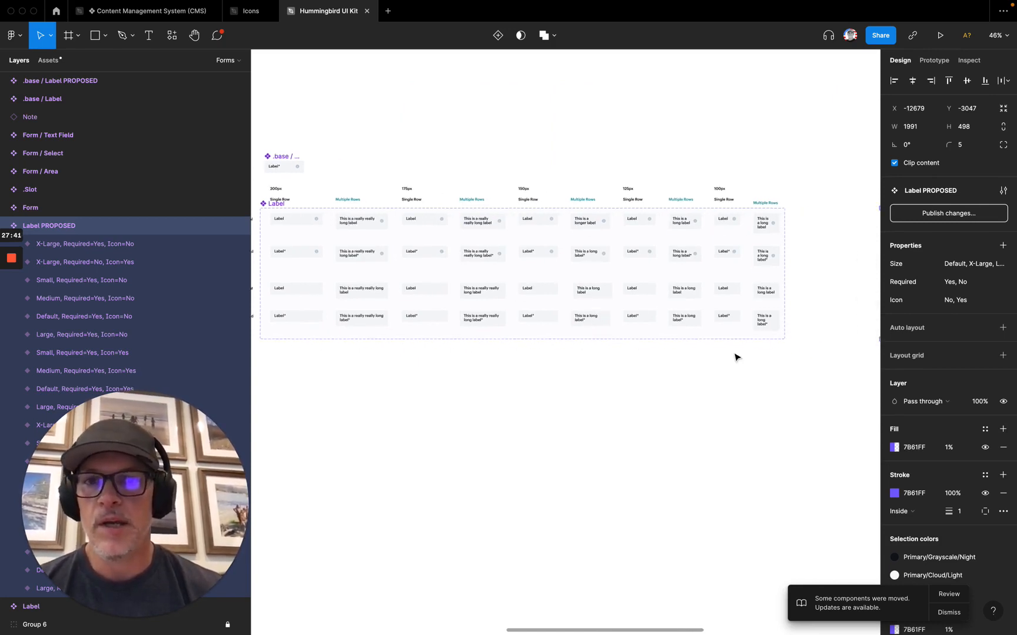
scroll(736, 357, "right", 3)
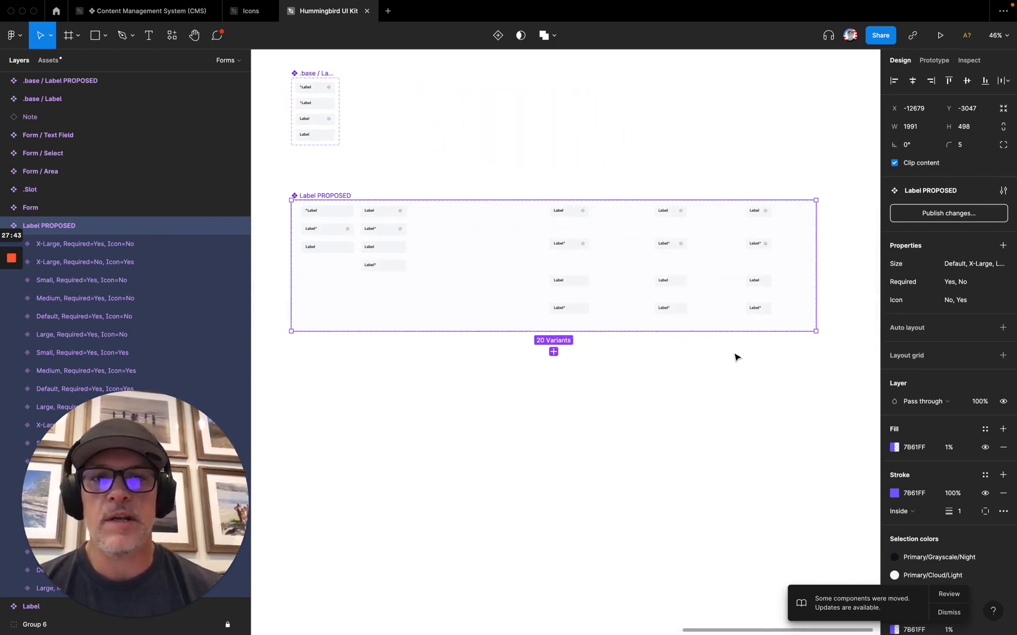
scroll(366, 236, "left", 10)
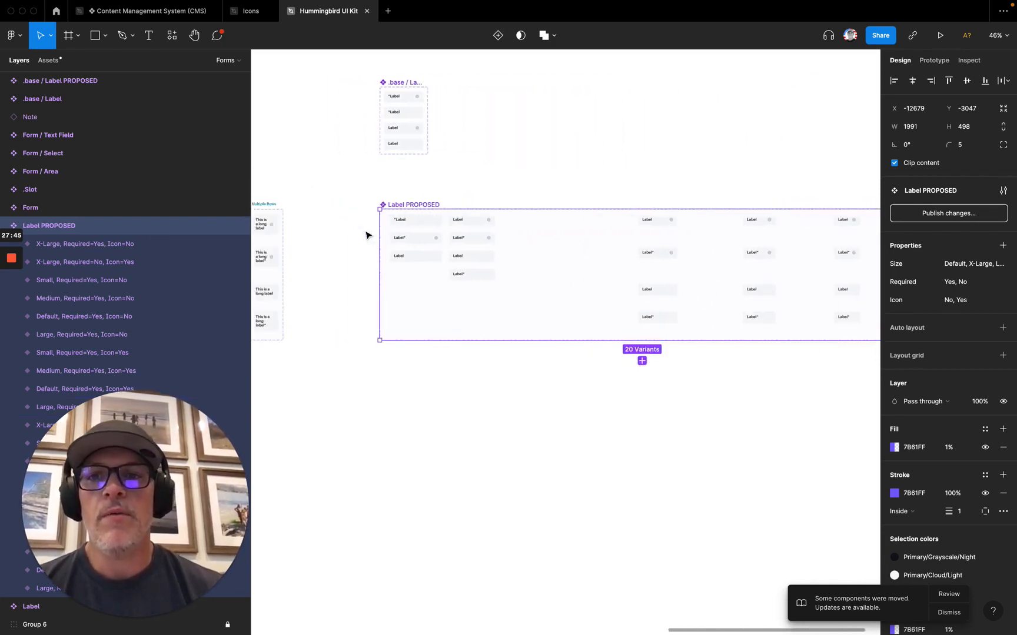
scroll(366, 236, "left", 6)
scroll(365, 235, "left", 5)
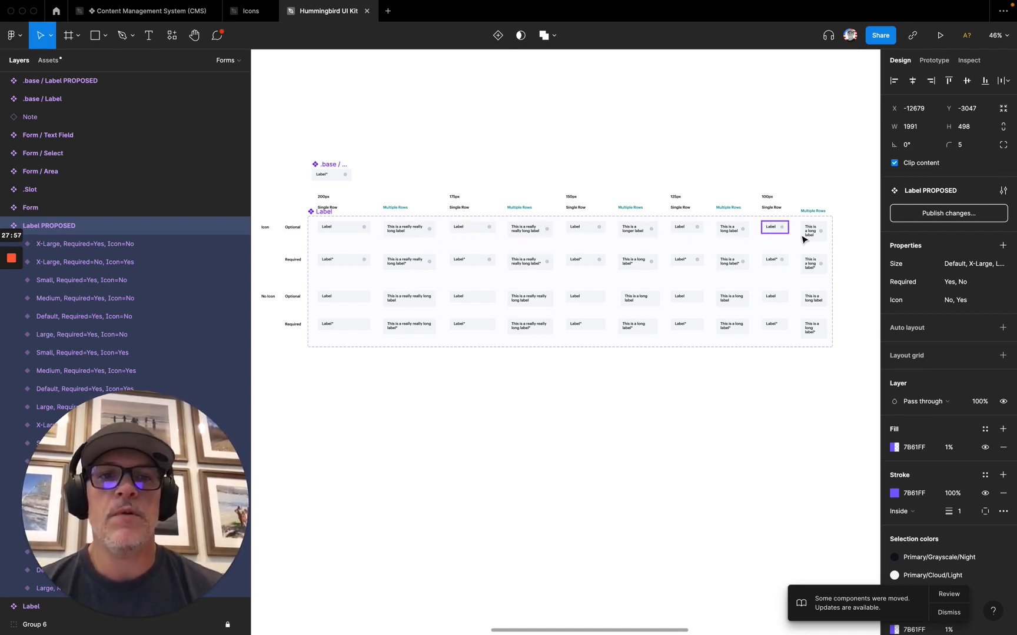
scroll(806, 242, "right", 10)
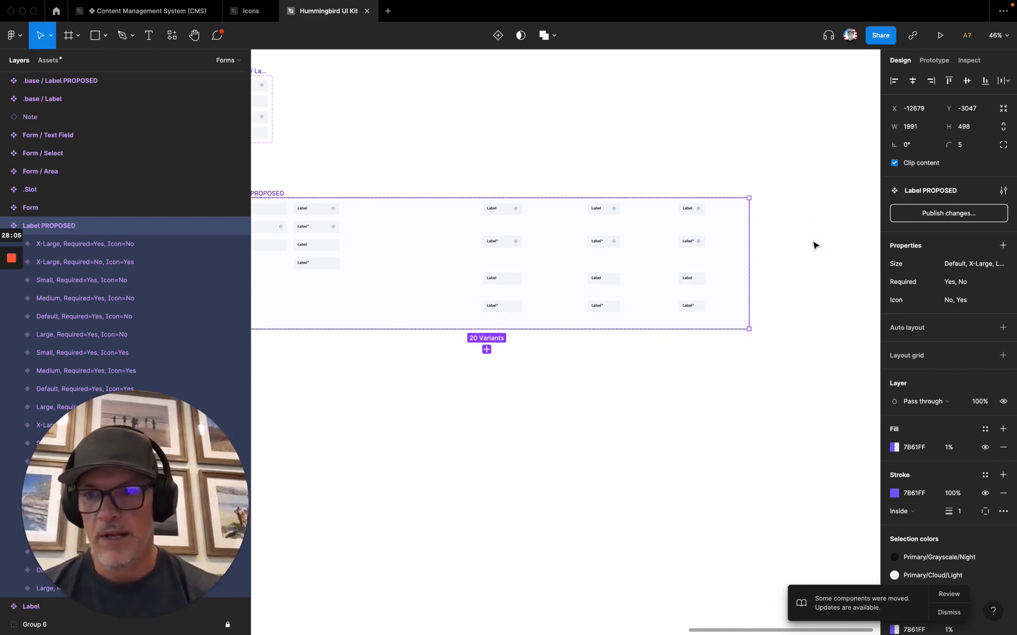
scroll(620, 256, "left", 5)
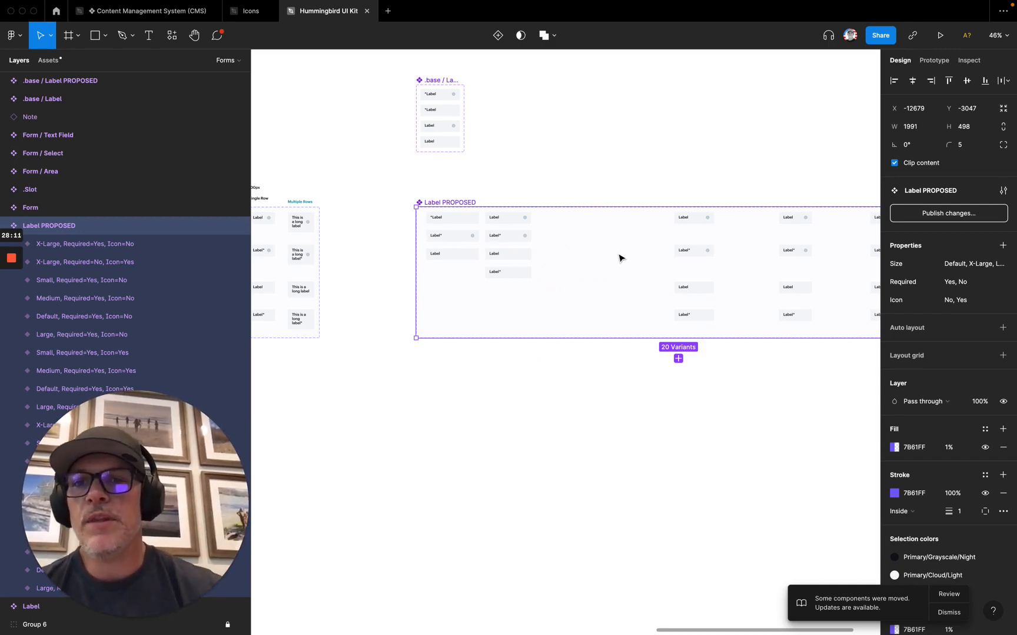
scroll(334, 262, "left", 5)
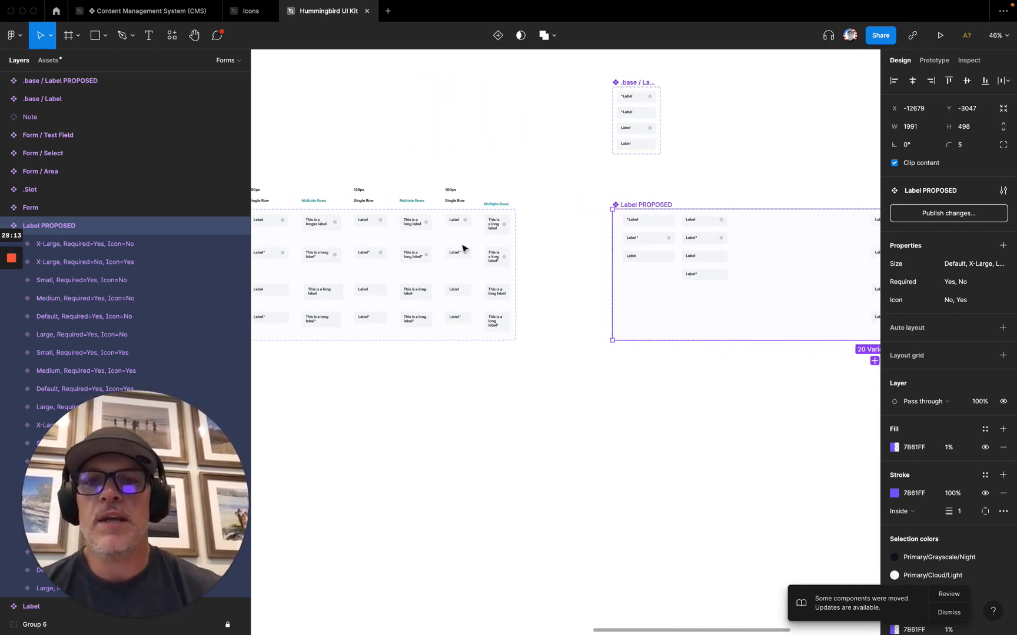
scroll(505, 265, "left", 3)
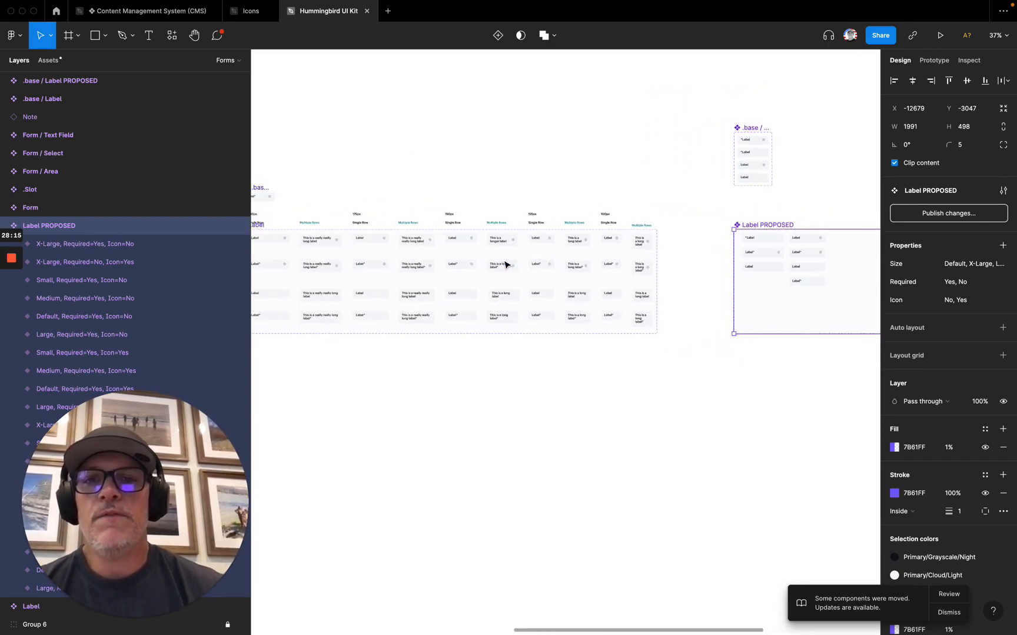
scroll(505, 265, "down", 2)
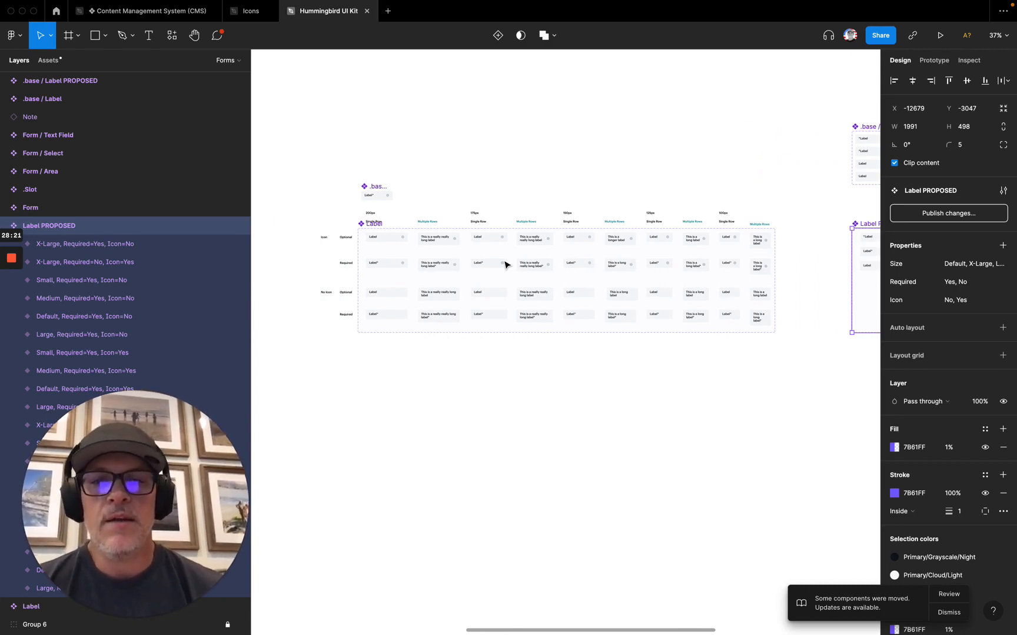
scroll(477, 304, "right", 3)
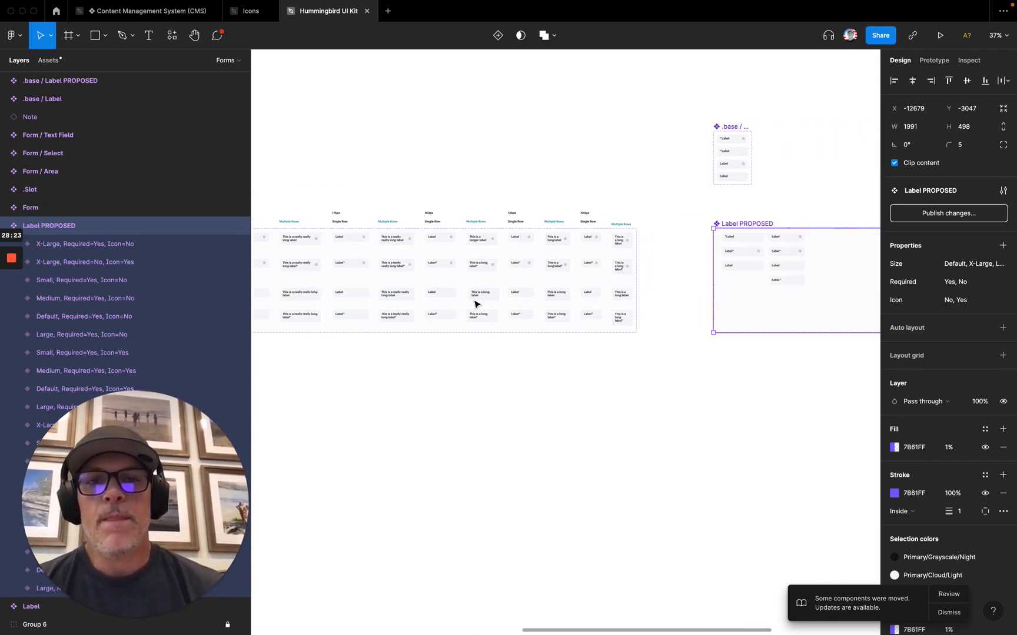
scroll(651, 208, "right", 8)
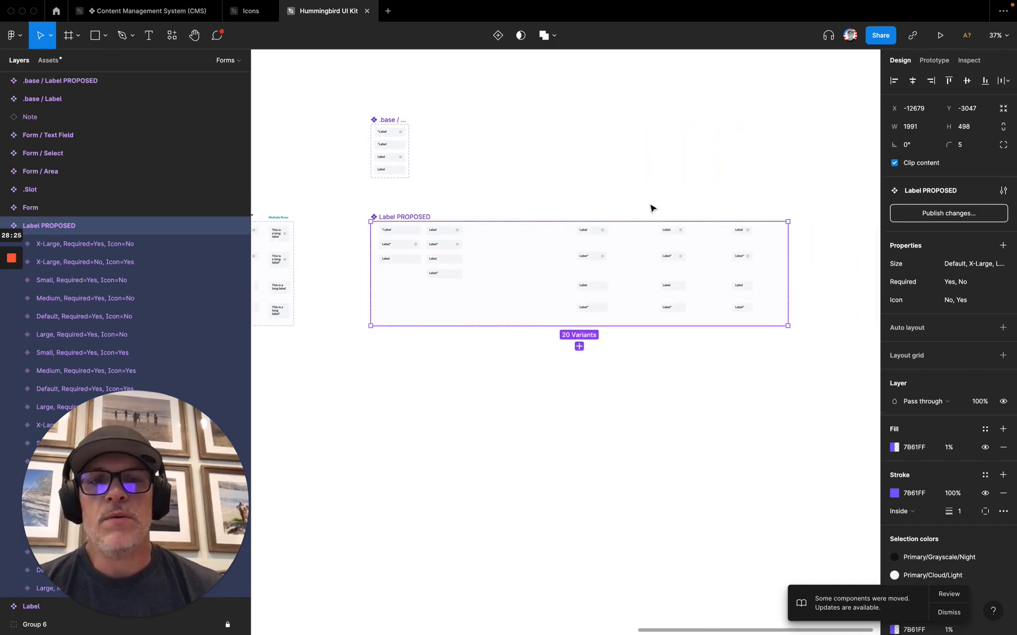
scroll(650, 209, "right", 1)
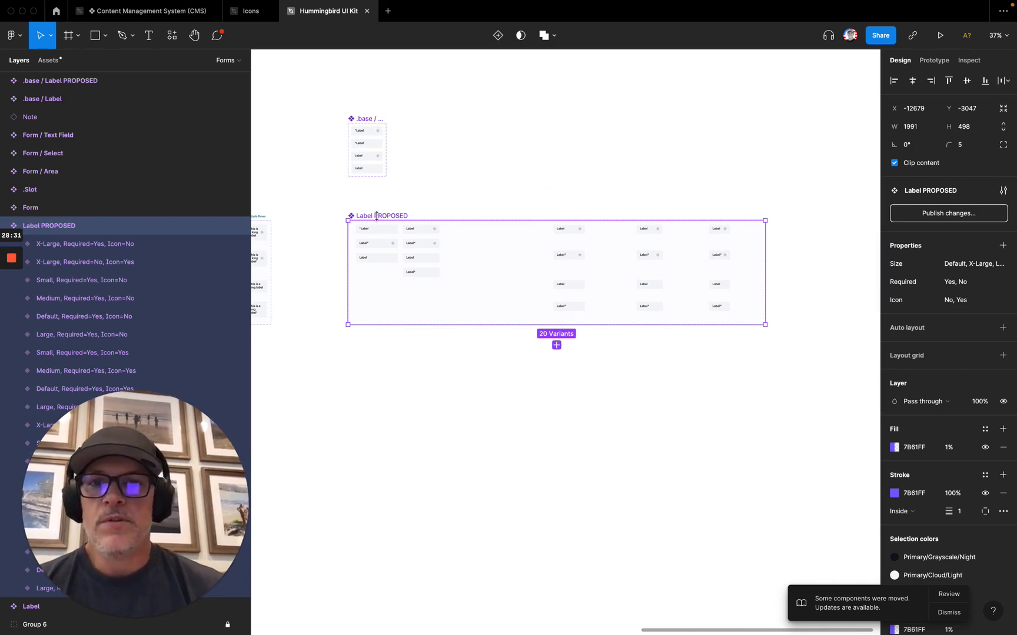
scroll(370, 213, "up", 6)
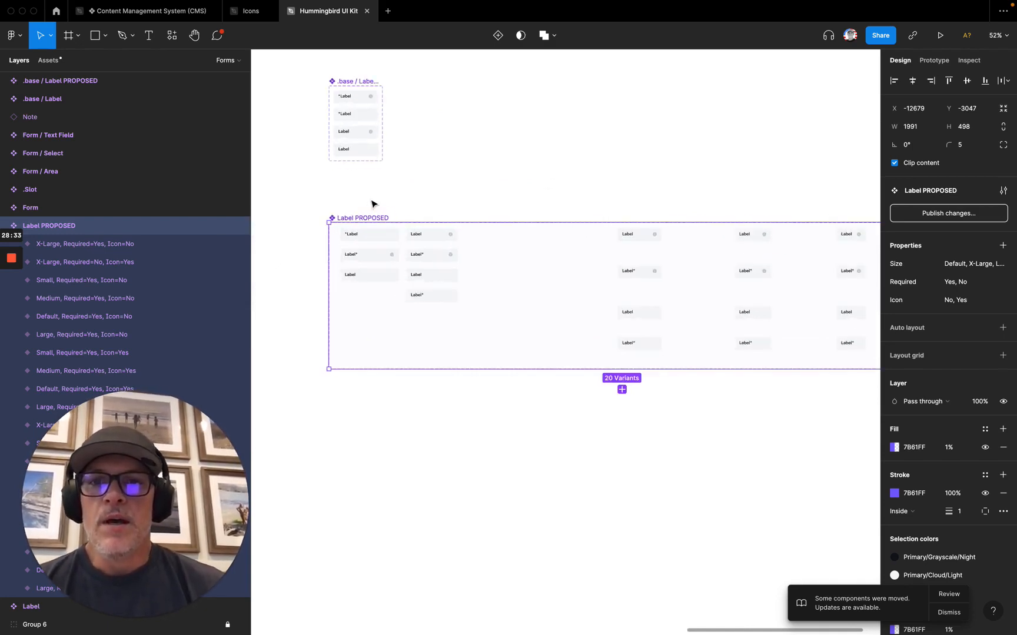
- Place the Default, Required=Yes, Icon=No variant first in the Label PROPOSED set's layer order and align it to X 38, Y 20
left_click(360, 260)
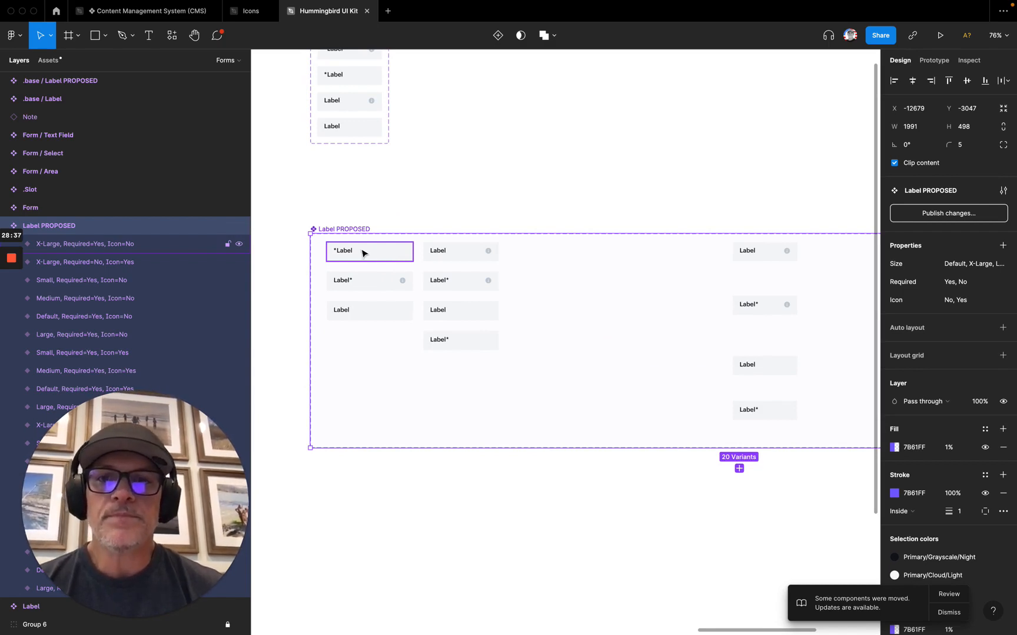
mouse_move(362, 253)
left_mouse_down()
mouse_move(355, 293)
mouse_move(350, 257)
left_mouse_up()
left_click(350, 257)
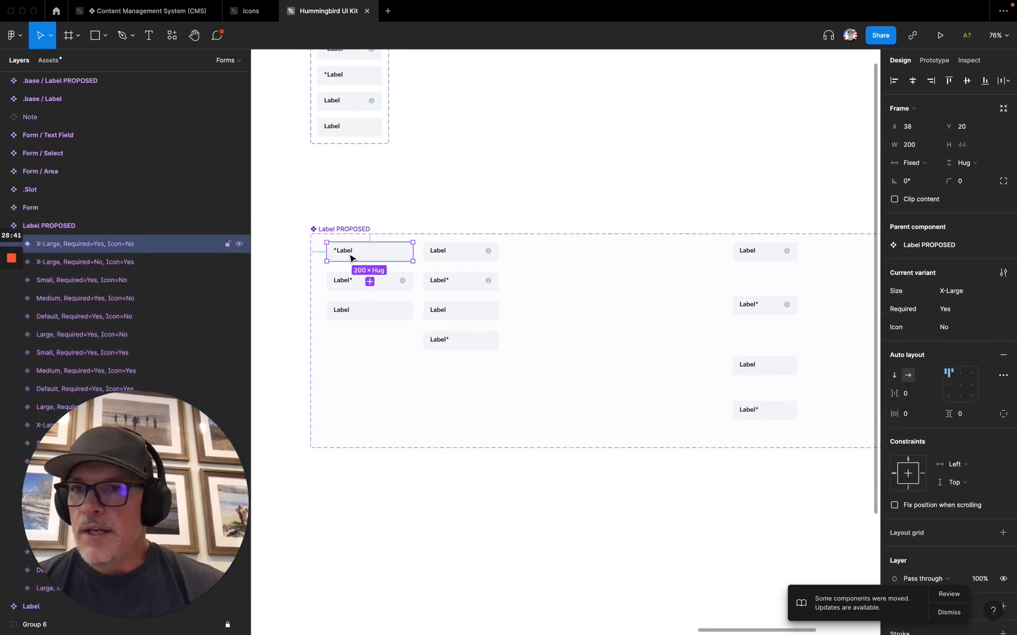
left_click(71, 318)
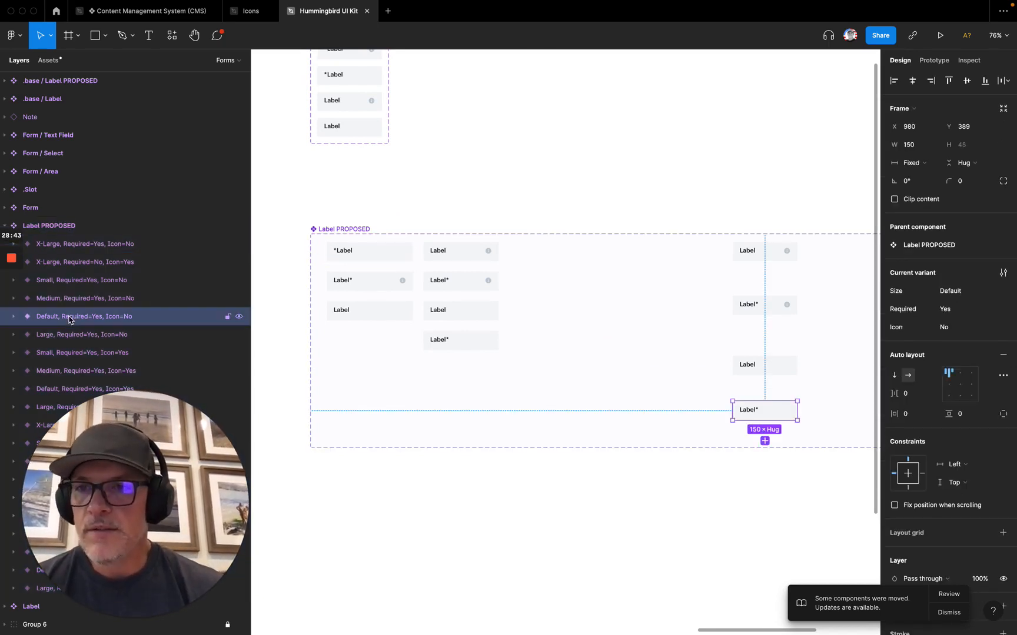
left_click_drag(69, 320, 60, 237)
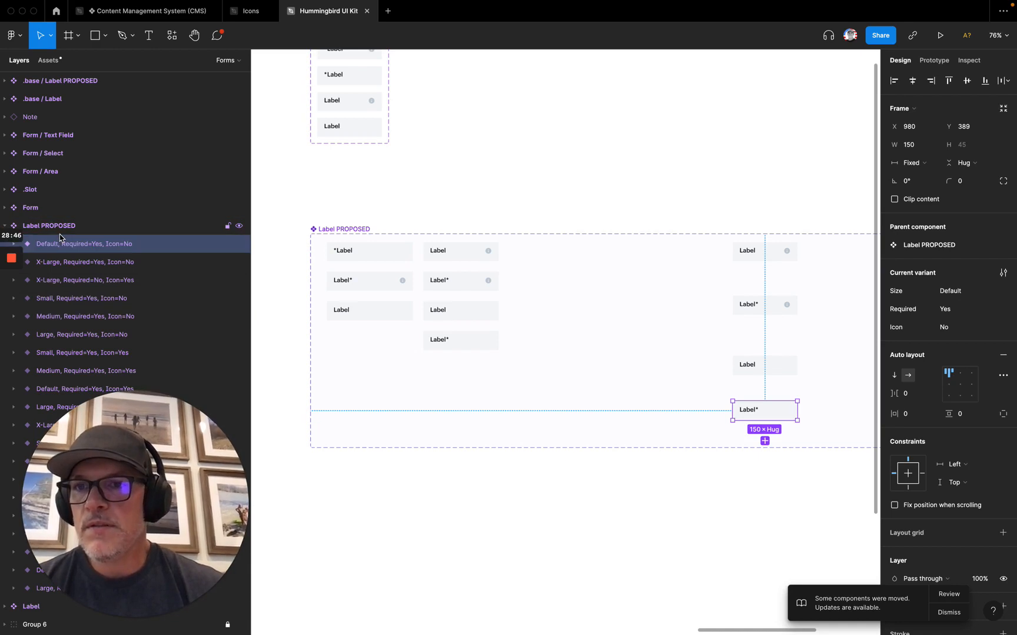
left_click(83, 262, "shift")
left_click(894, 81)
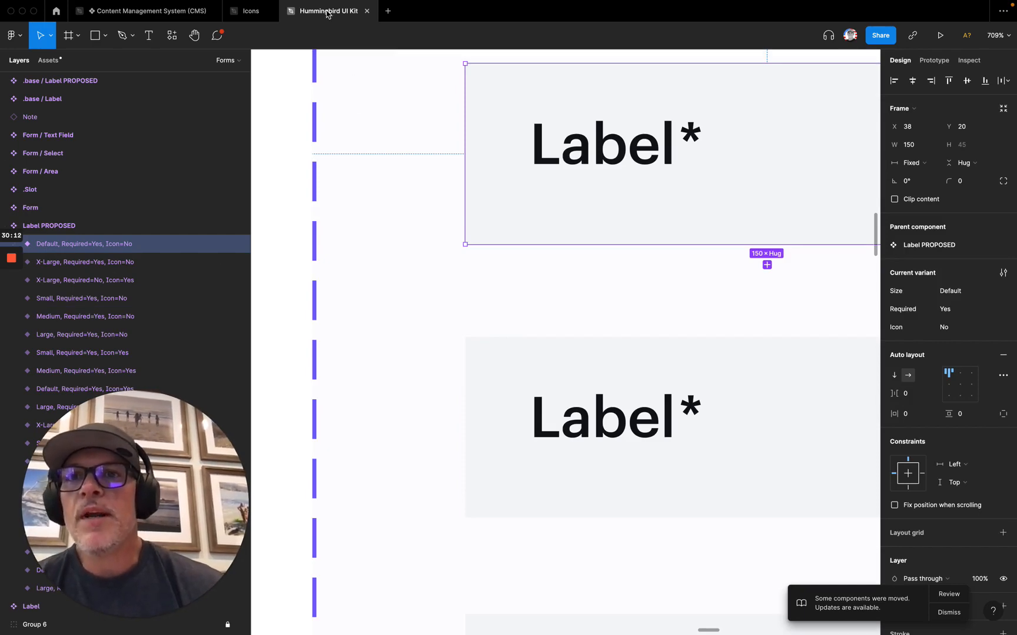
- Expand the Default, Required=Yes, Icon=No variant down to its base label's contents and select the nested .base / Label instance
mouse_move(1, 2)
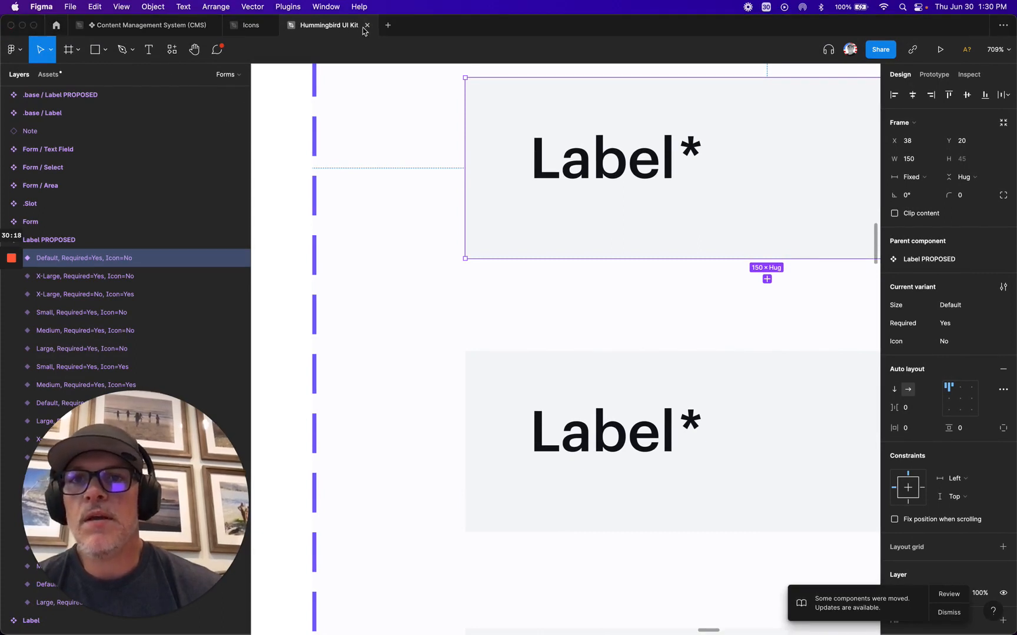
left_click_drag(409, 31, 496, 32)
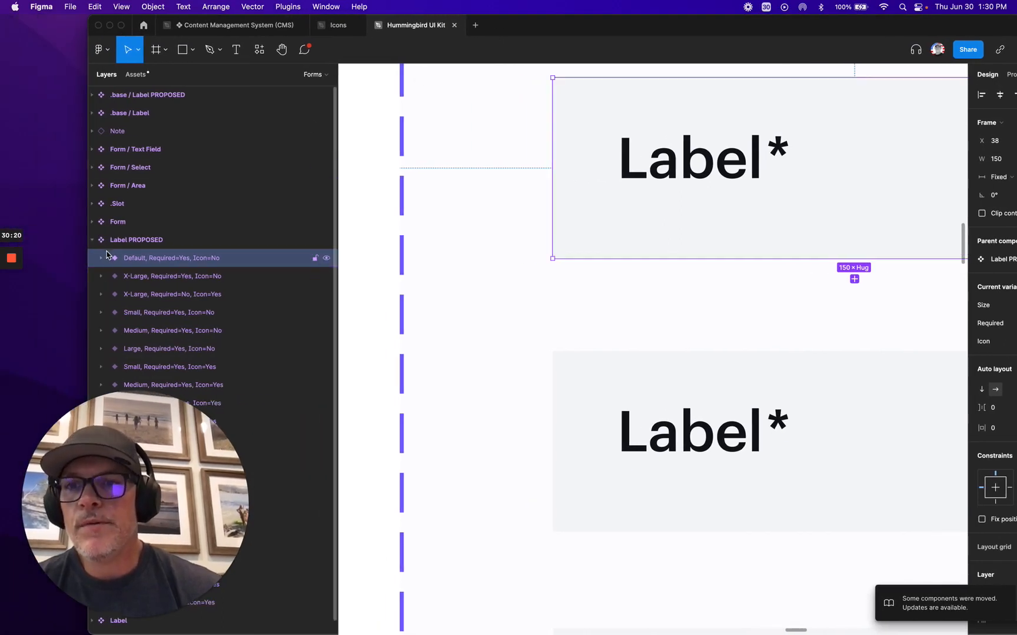
left_click(101, 259)
left_click(114, 276)
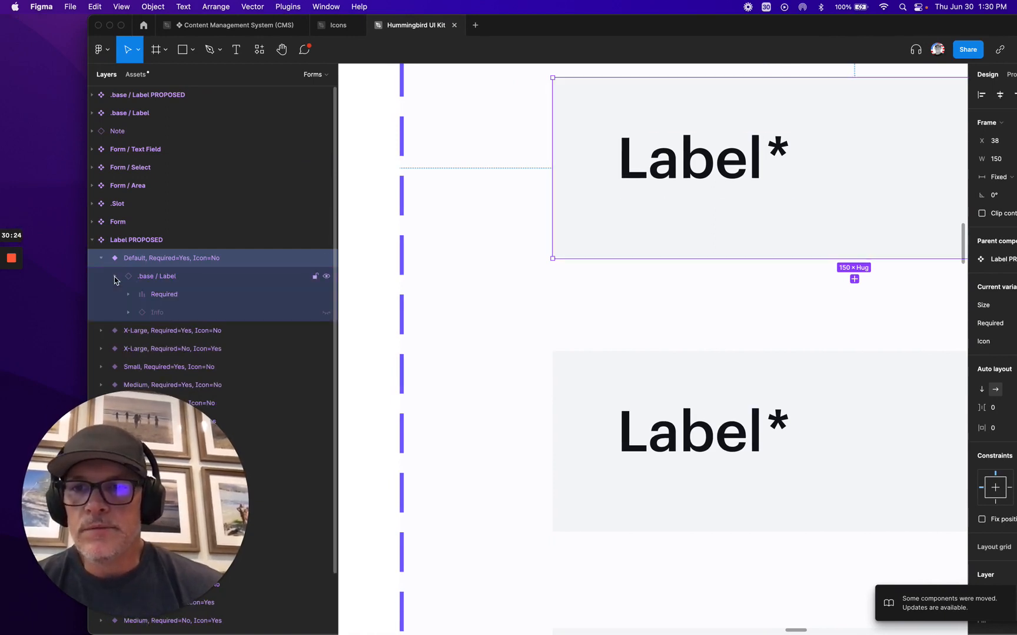
mouse_move(17, 266)
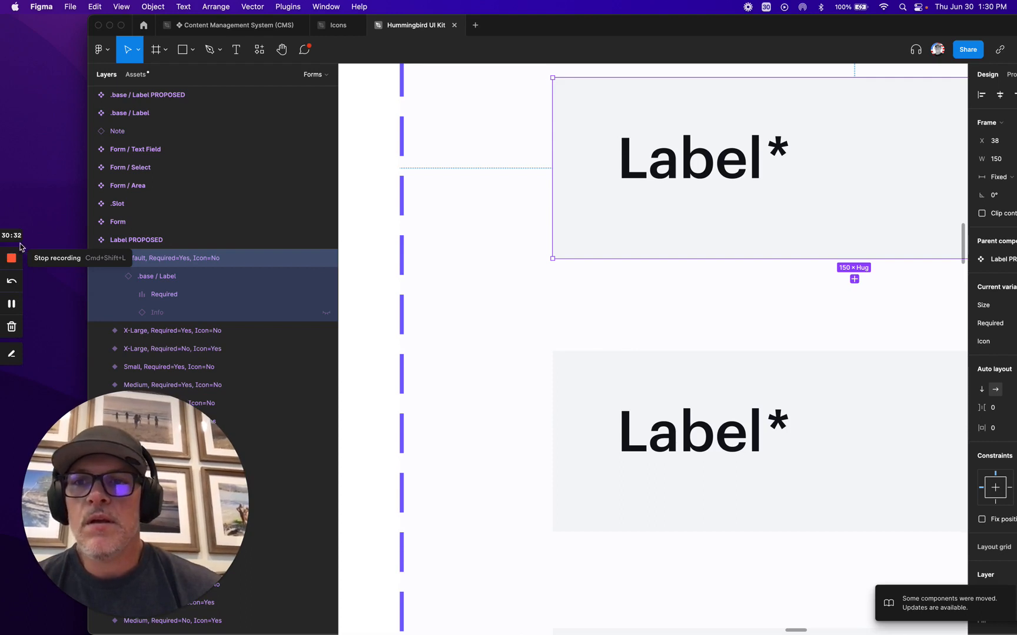
left_click(157, 280)
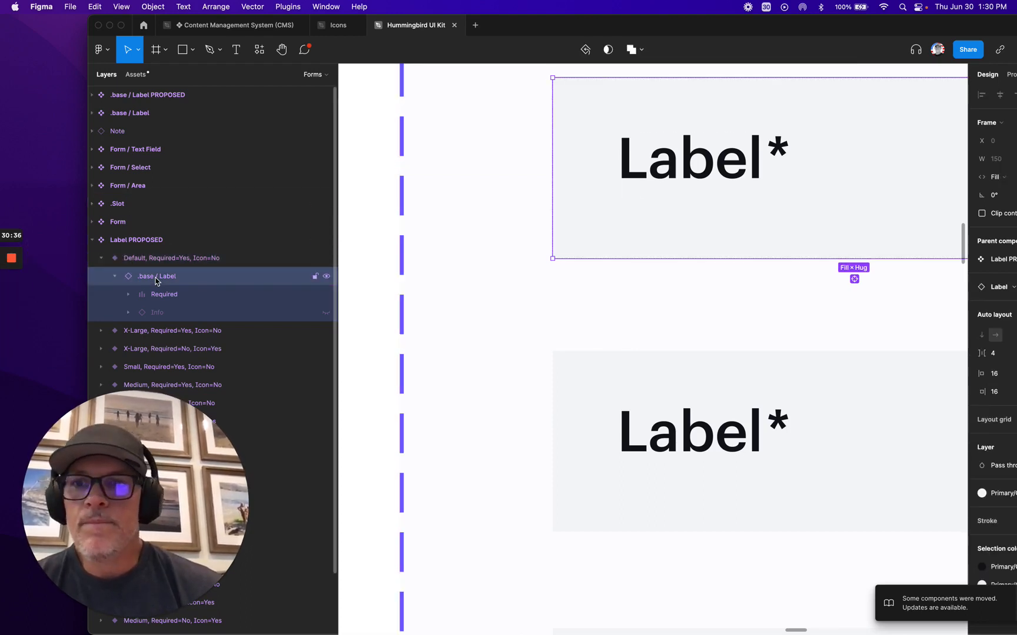
left_click(133, 258)
left_click(166, 283)
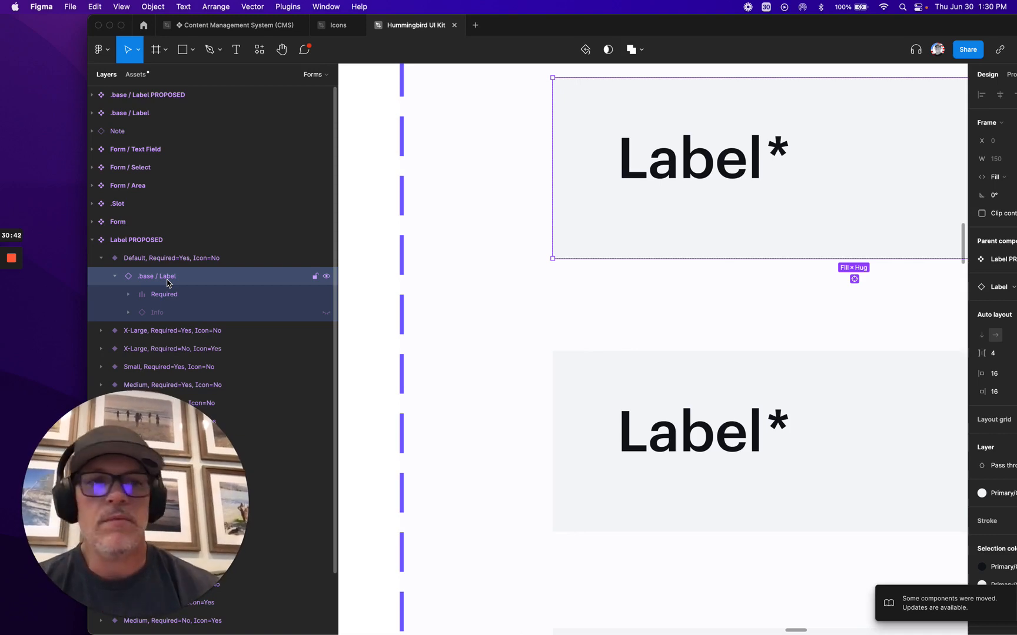
- Swap the nested .base / Label instance for the local .base component Label PROPOSED
double_click(803, 28)
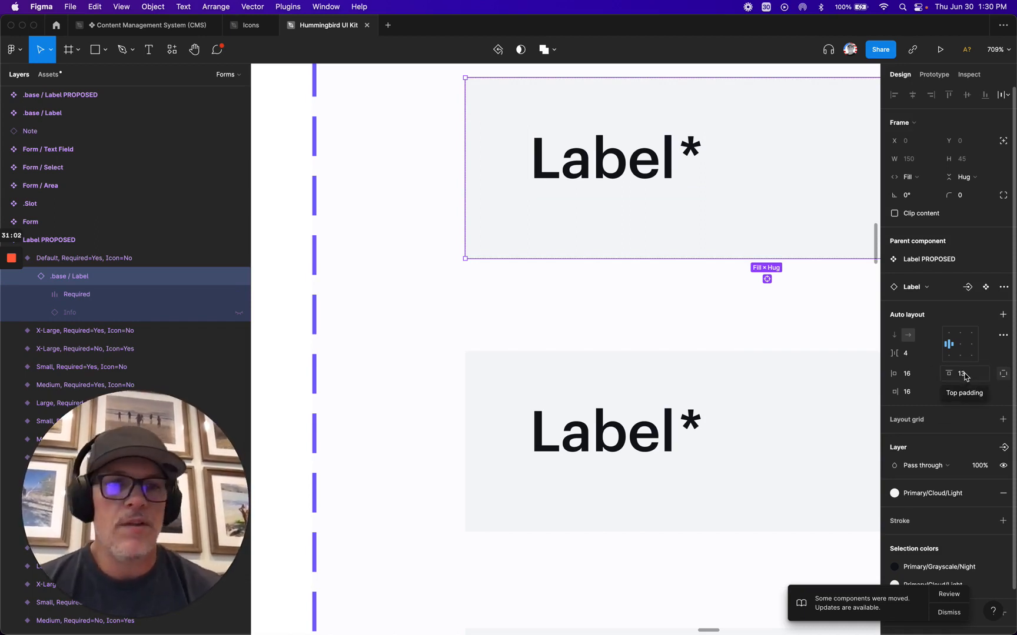
left_click(950, 287)
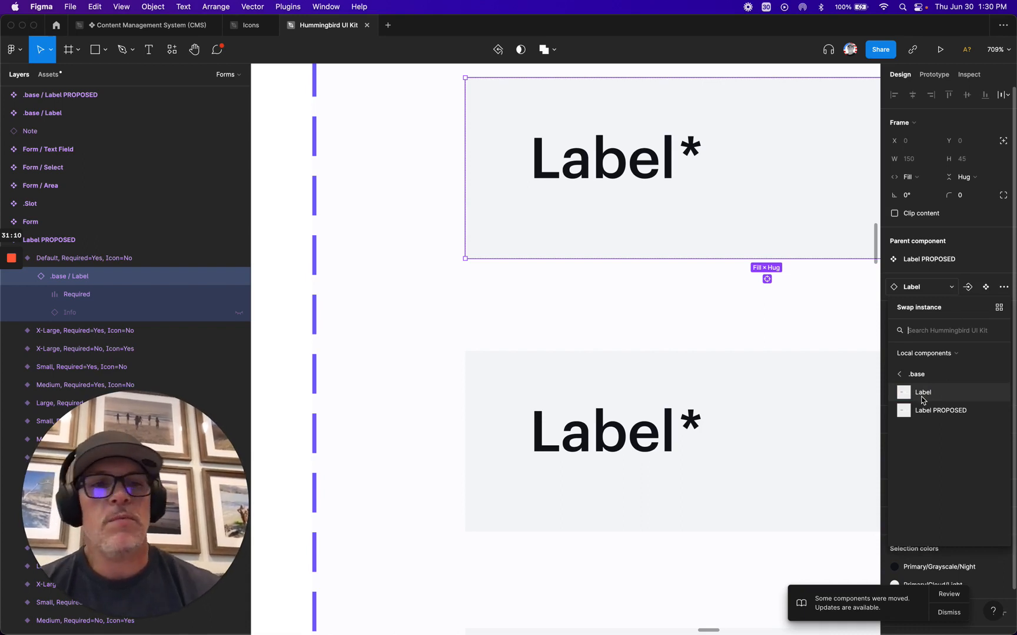
left_click(922, 399)
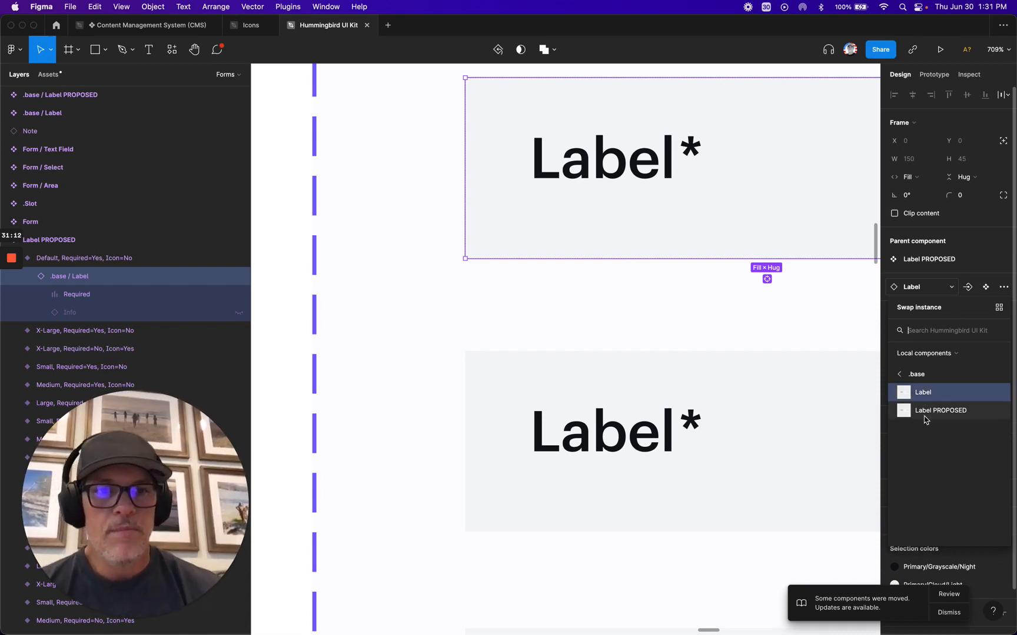
left_click(931, 411)
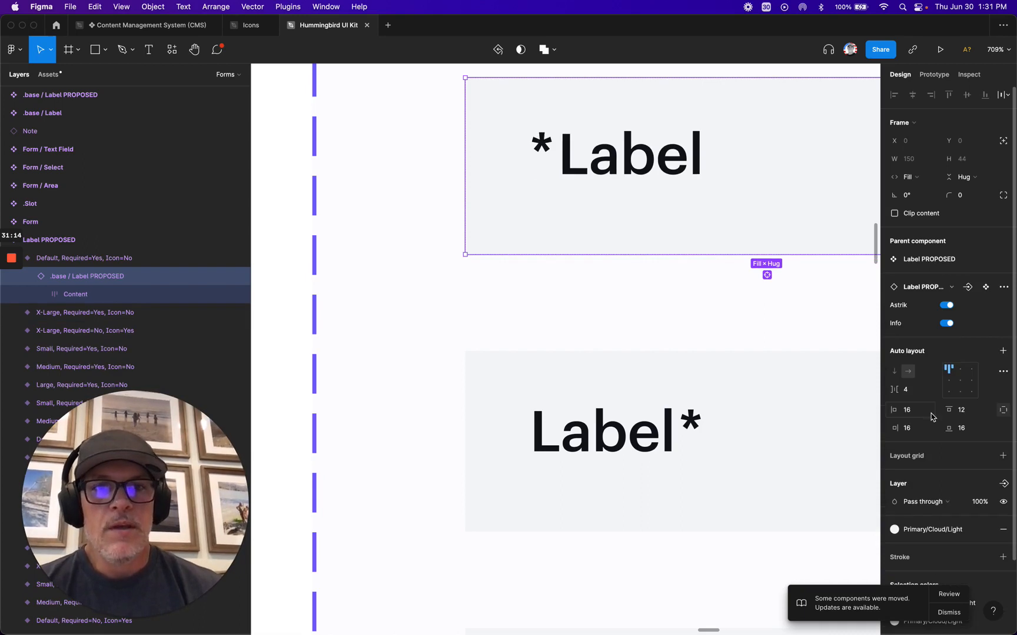
- Select the Content frame inside the swapped base label and measure its distances to the surrounding variant's edges
scroll(627, 327, "right", 5)
scroll(627, 327, "down", 5)
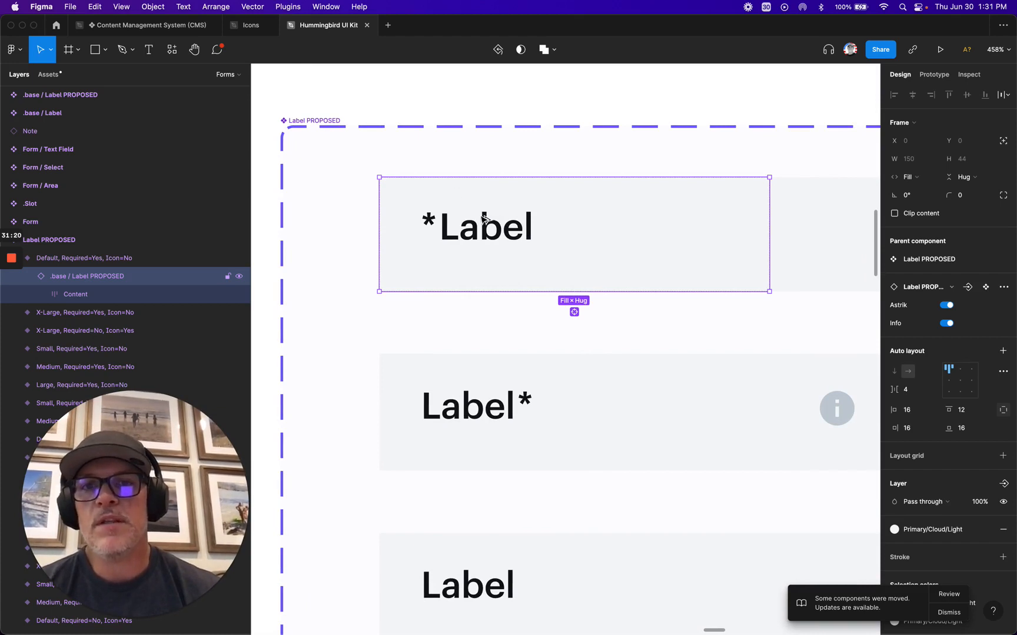
left_click(74, 295)
key("alt")
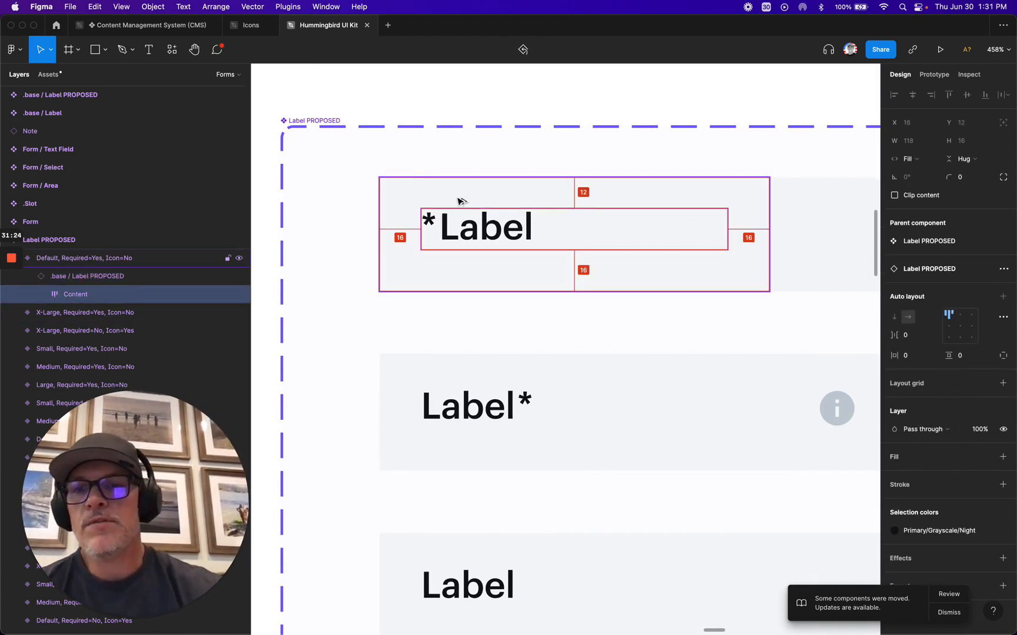
- Unhide the Info icon within the nested .base / Label PROPOSED instance's Icon frame, and reset all changes on that instance
left_click(64, 280)
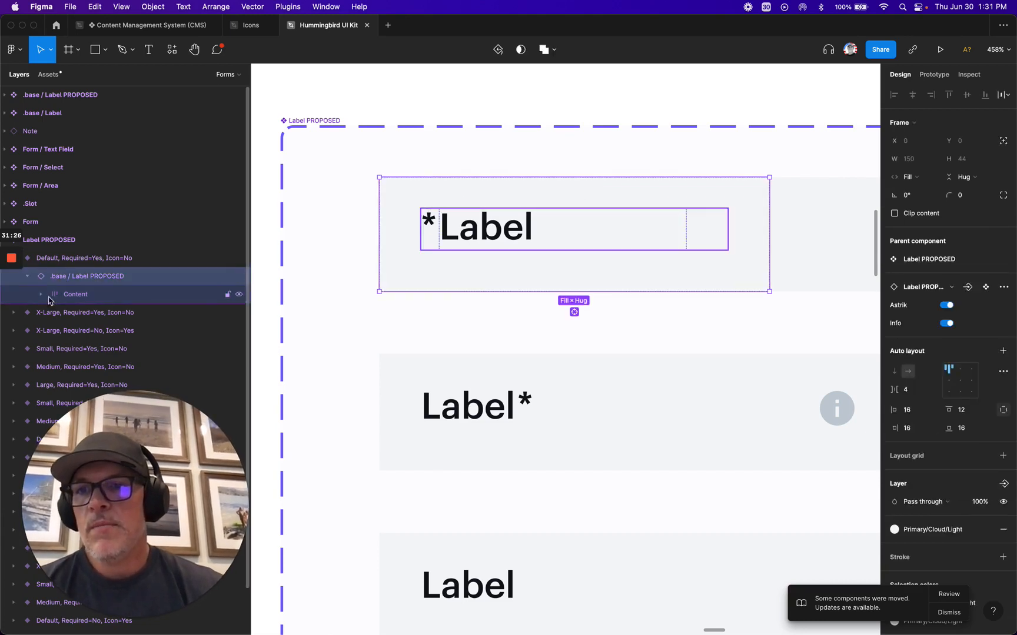
left_click(41, 295)
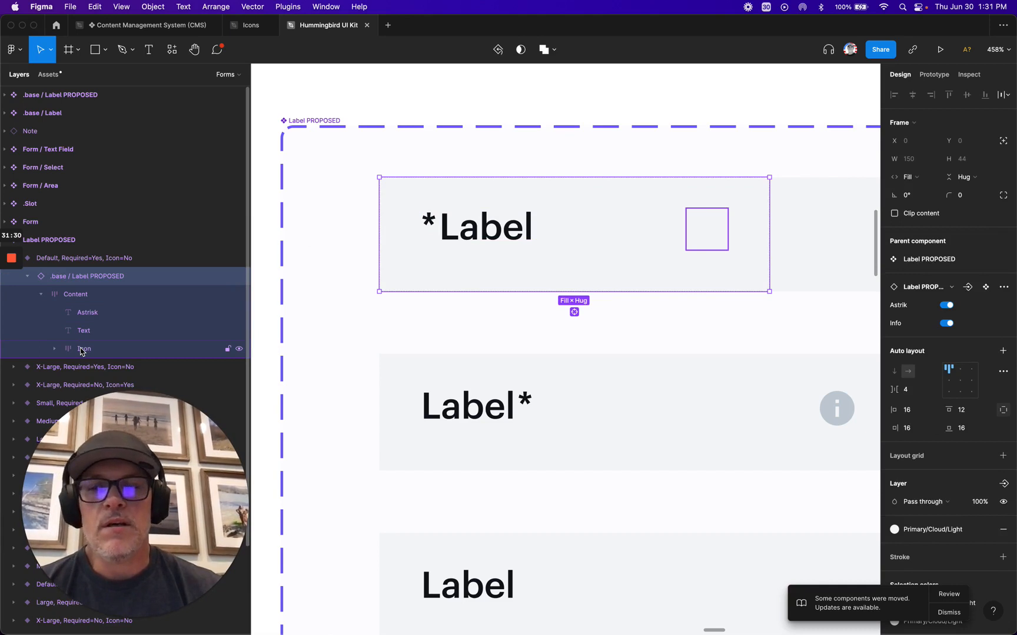
left_click(55, 350)
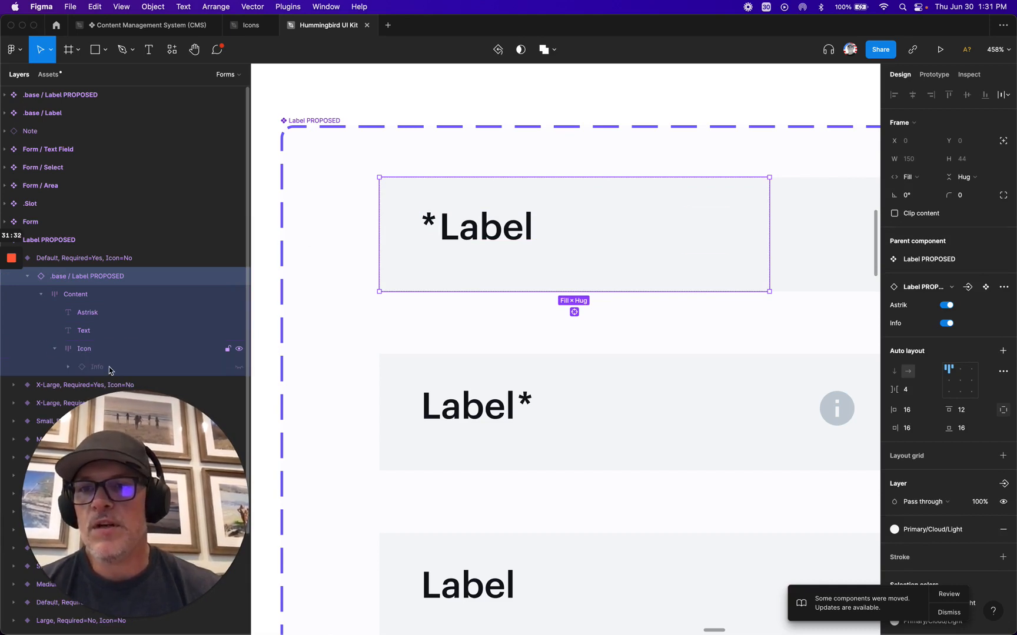
left_click(239, 368)
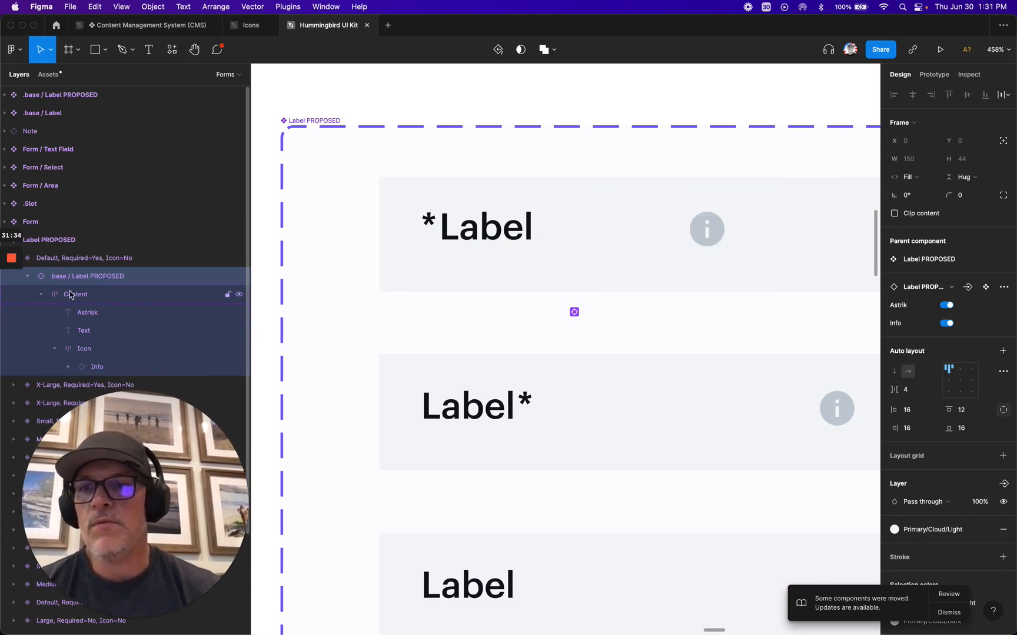
left_click(28, 276)
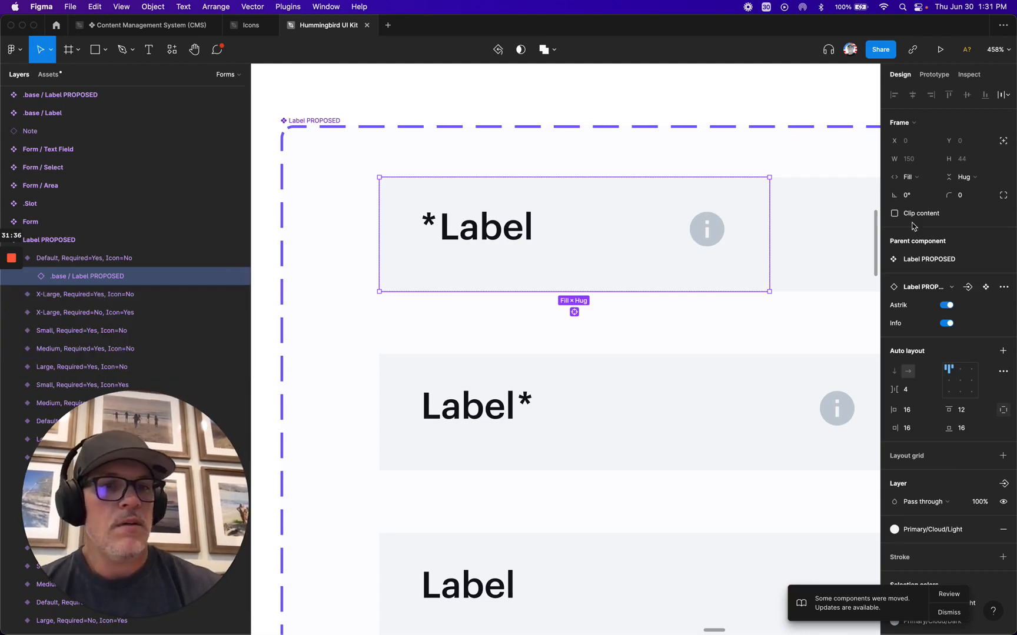
left_click(1003, 287)
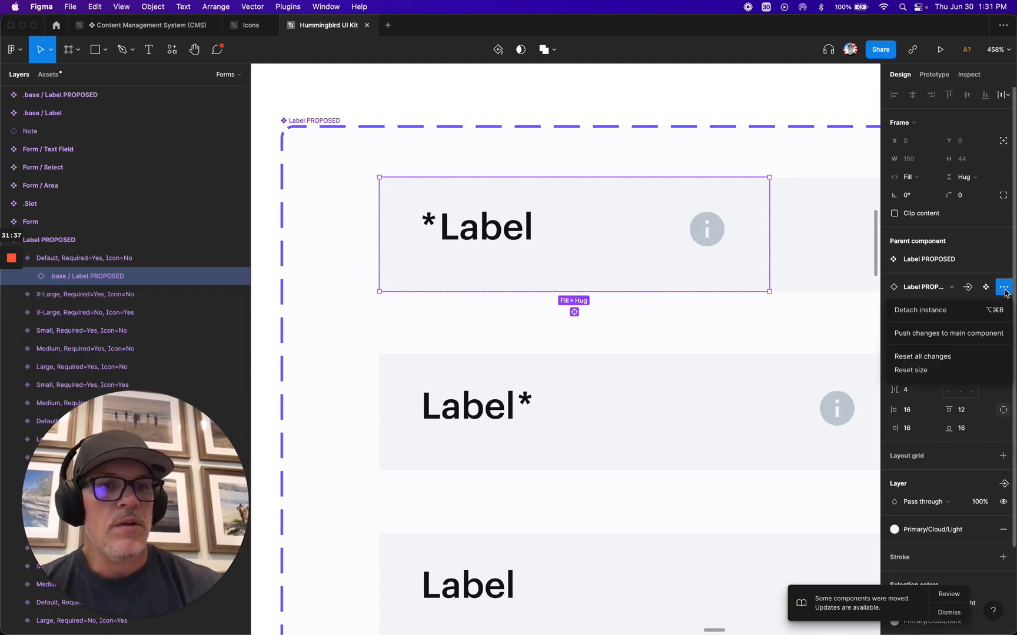
left_click(929, 357)
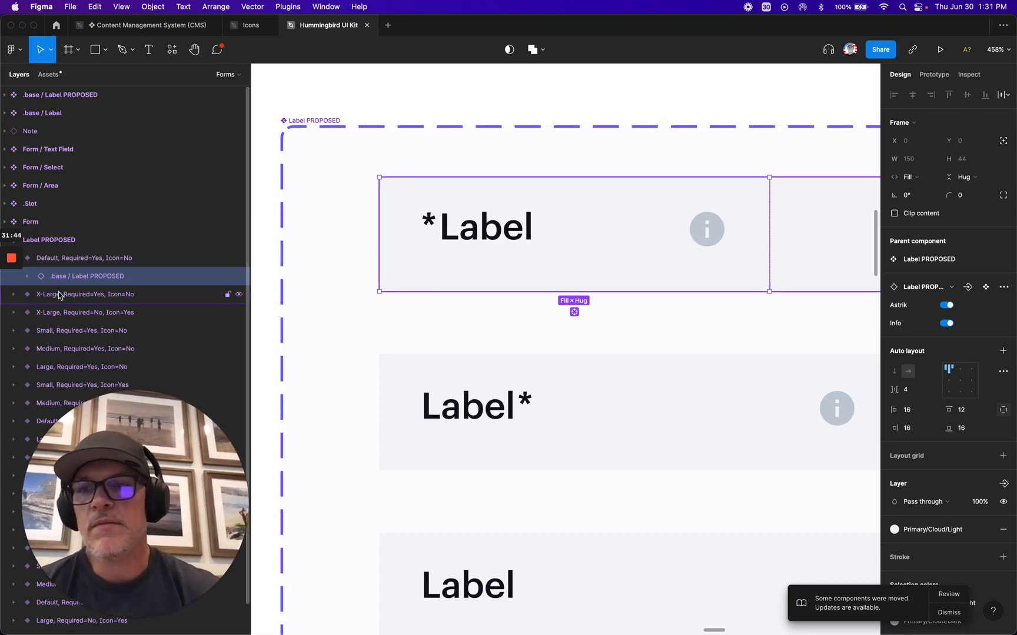
- Test the base label instance's Info and Astrik properties by switching both off and back on
left_click(951, 325)
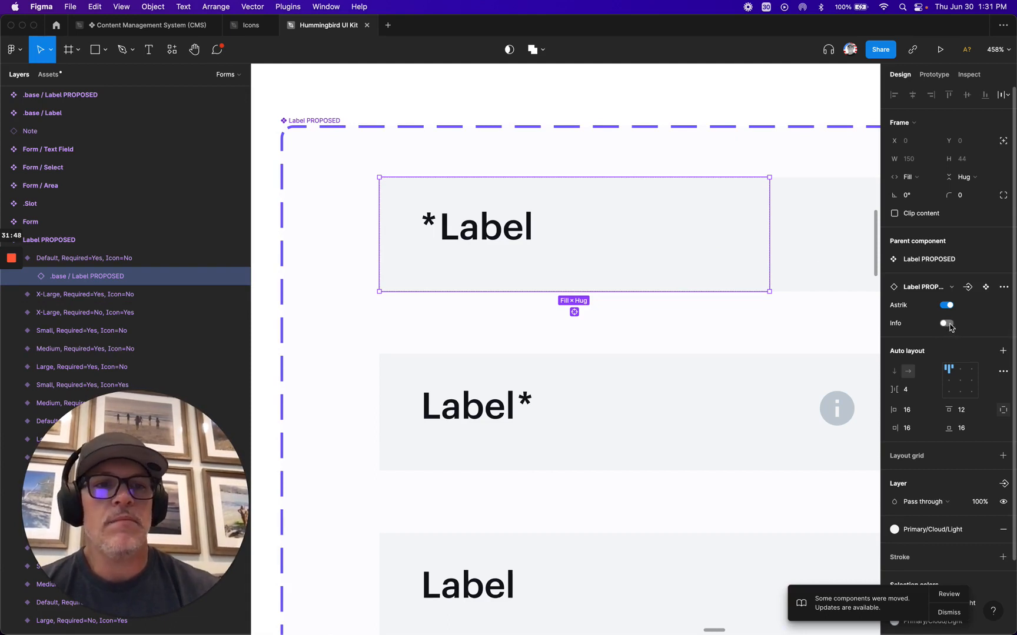
left_click(947, 306)
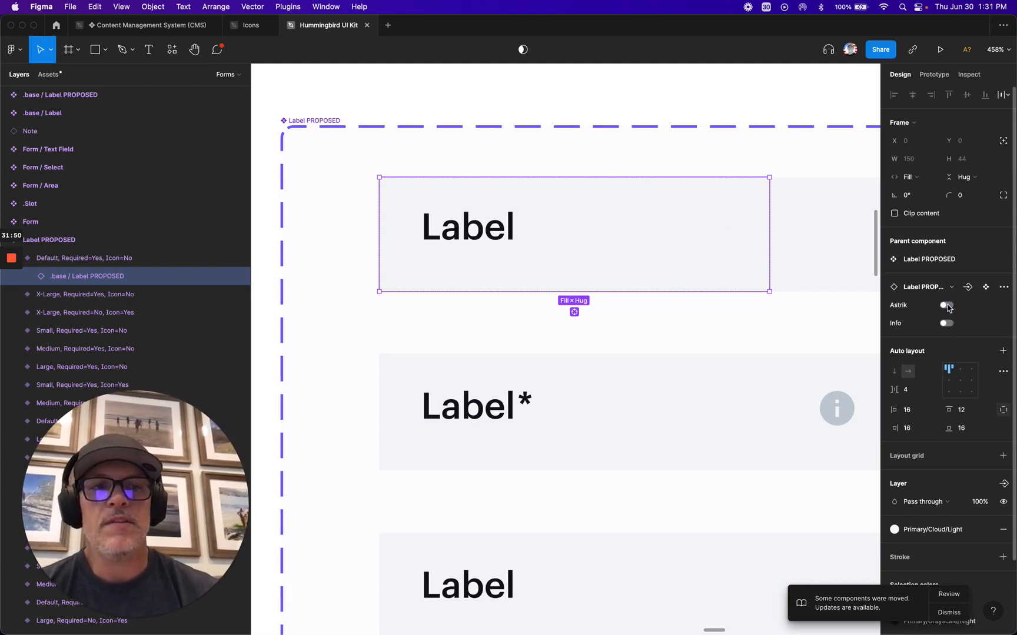
left_click(947, 306)
left_click(946, 323)
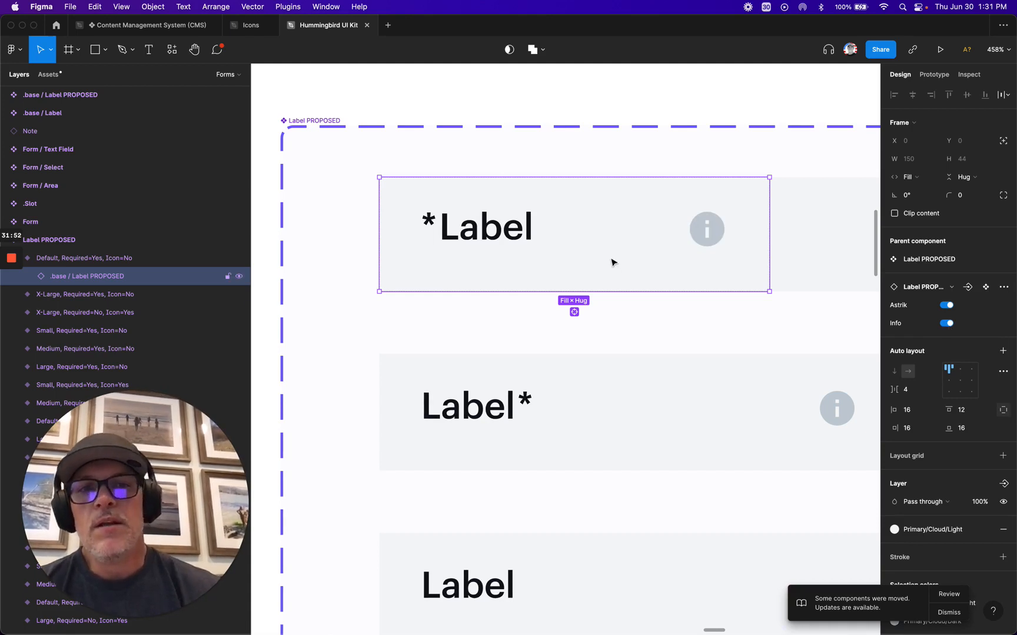
- Compare the first variant of the Label PROPOSED set with the default non-required, no-icon variant, checking their sizes and variant properties
left_click(49, 259)
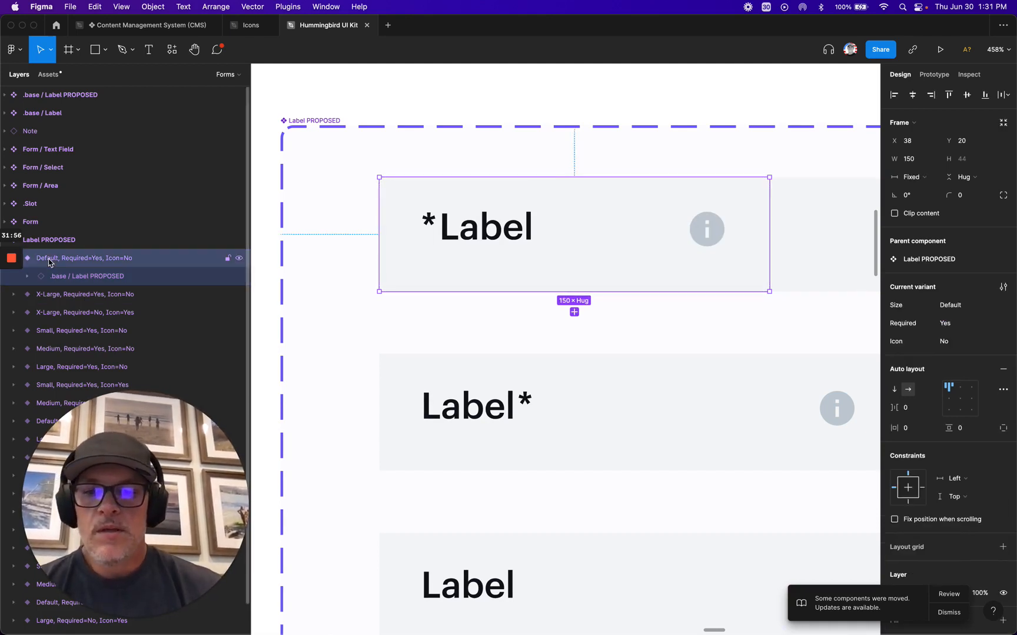
key("alt+l")
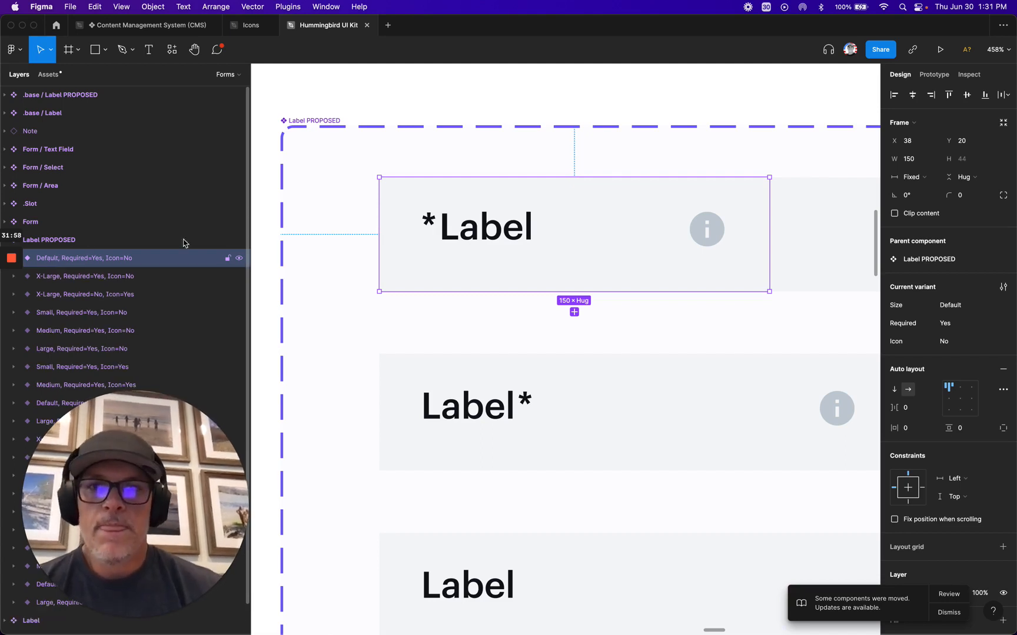
scroll(323, 241, "down", 5)
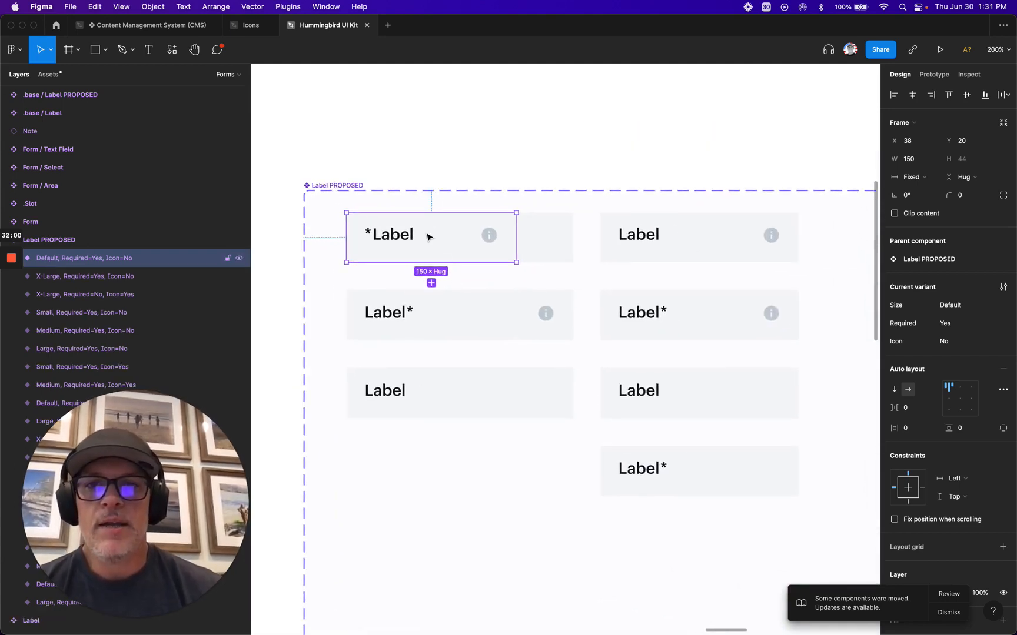
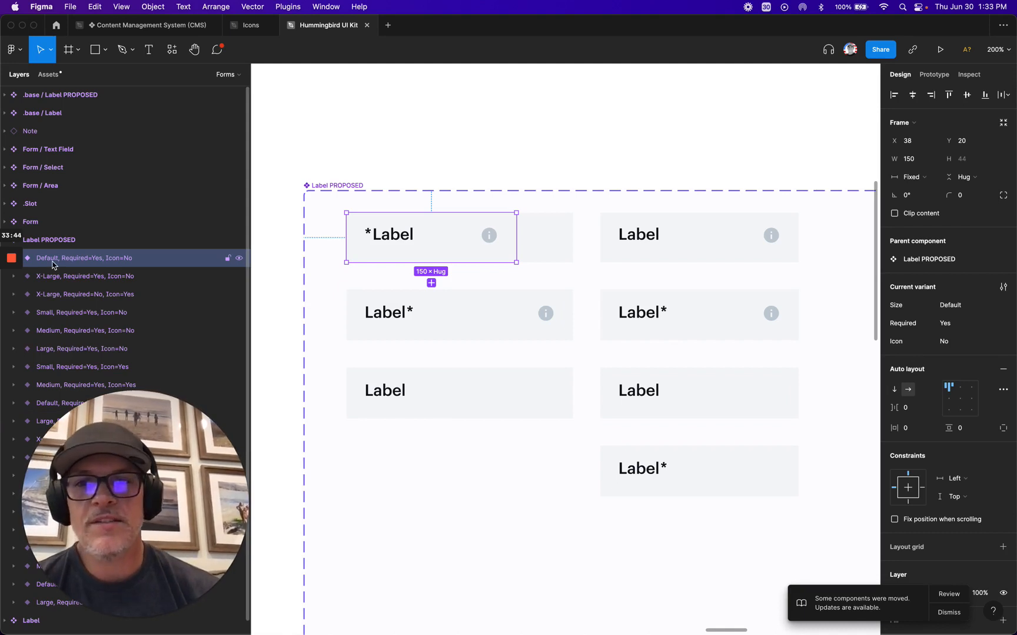
scroll(355, 289, "down", 10)
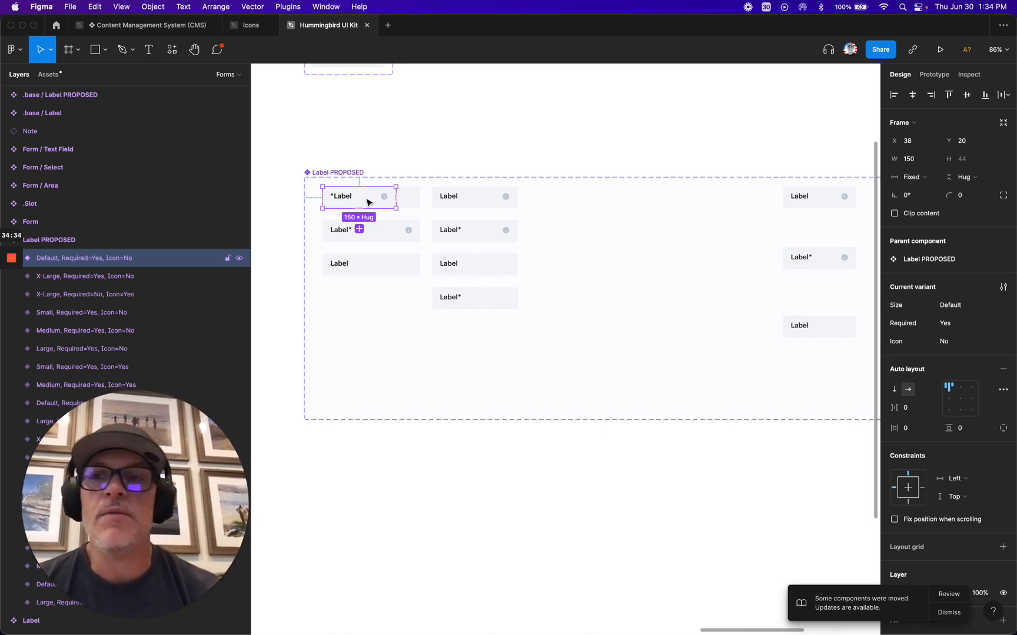
left_click(798, 326)
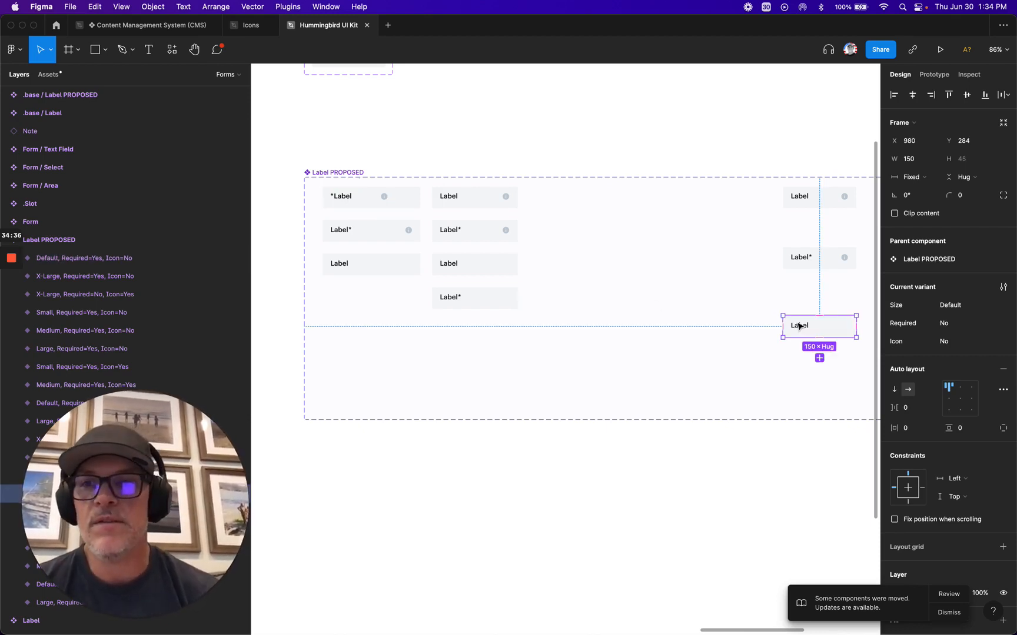
left_click(349, 200)
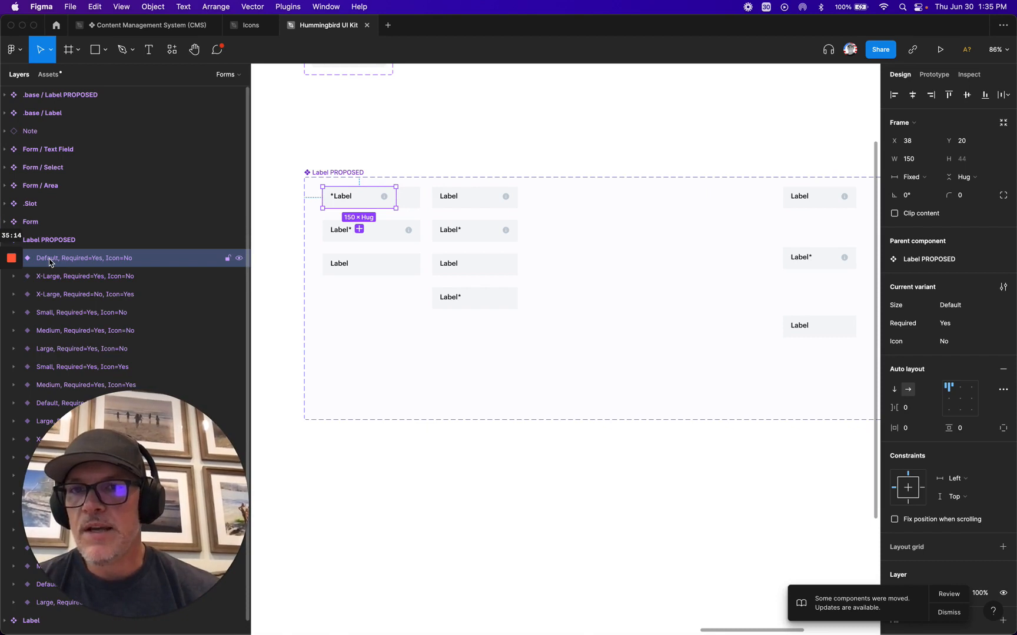
scroll(338, 199, "up", 5)
scroll(337, 199, "up", 5)
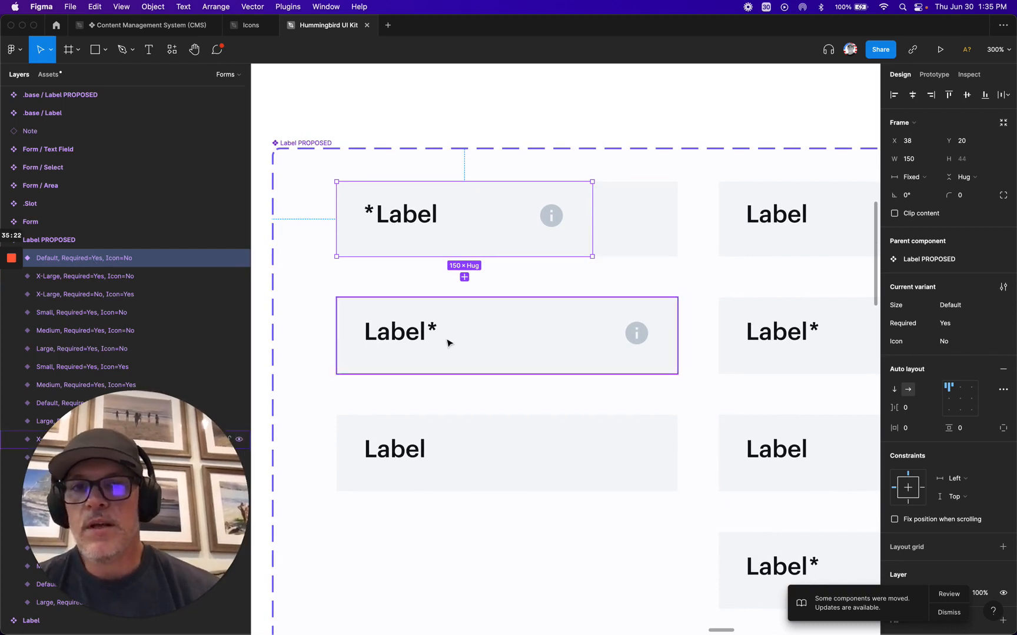
scroll(448, 343, "down", 10)
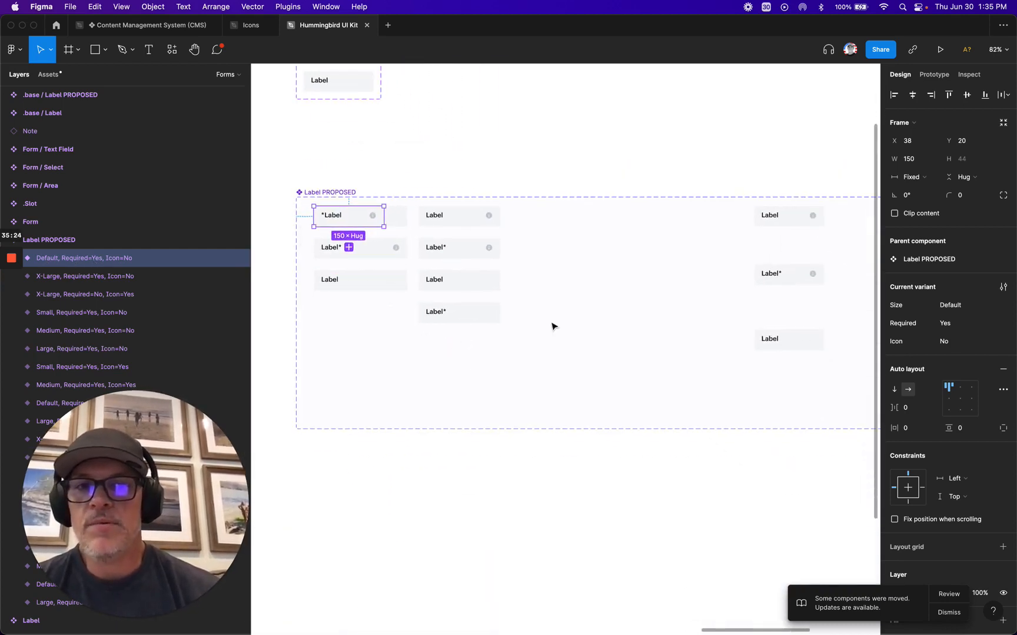
left_click(781, 342)
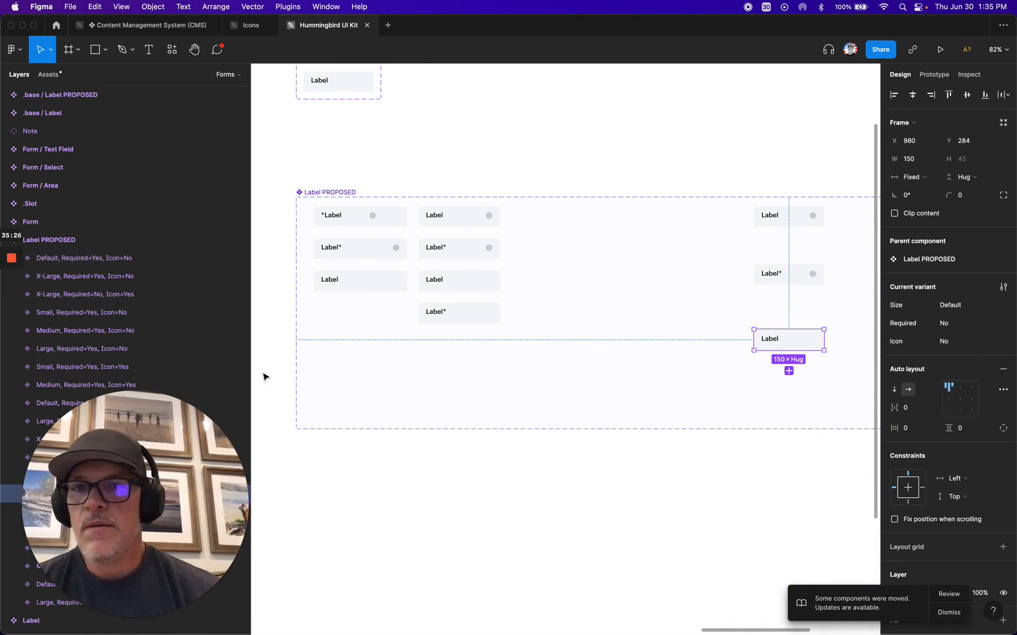
- Rename the first Label PROPOSED variant as Size=Default, Required=No, Icon=No
left_click(339, 219)
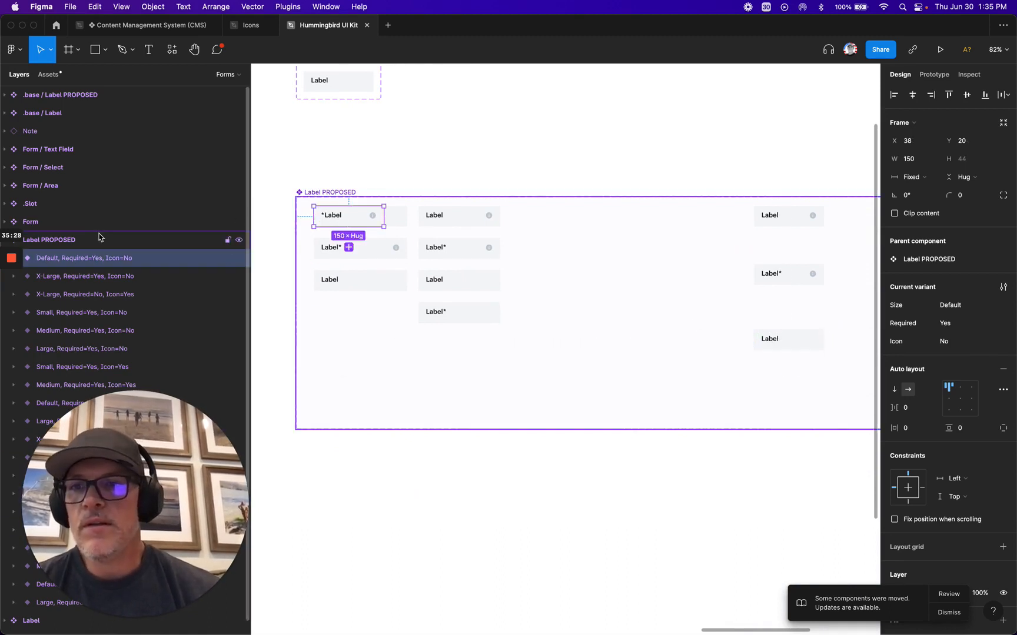
double_click(52, 258)
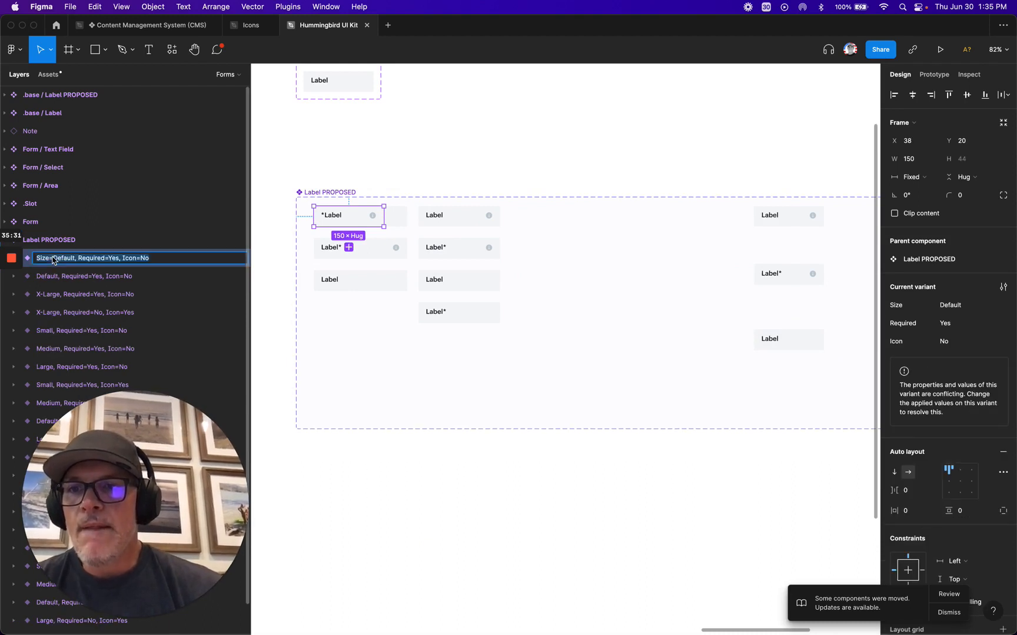
double_click(114, 259)
type("No")
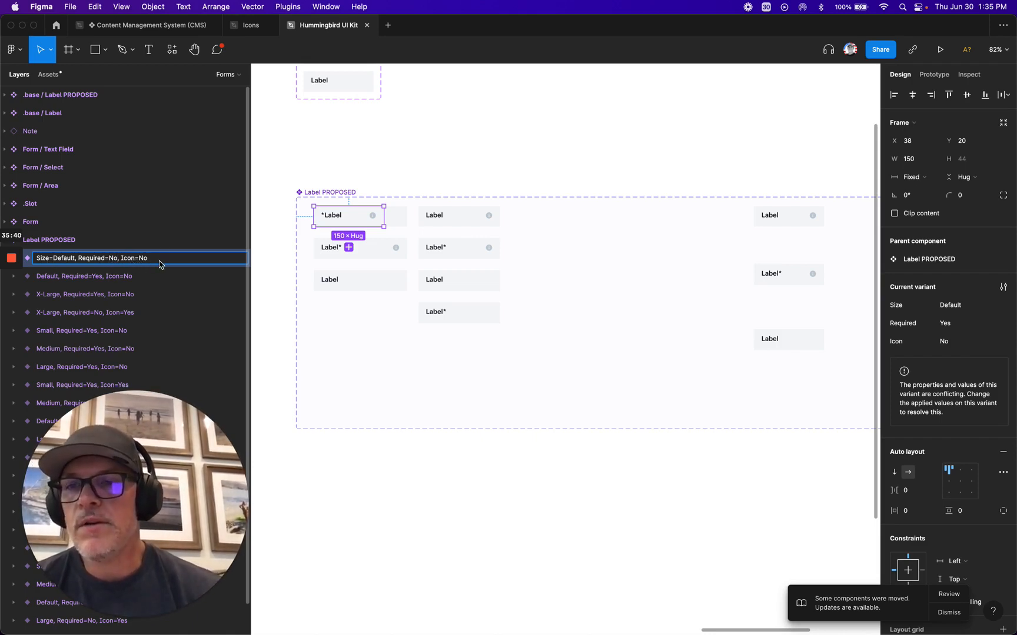
left_click(31, 262)
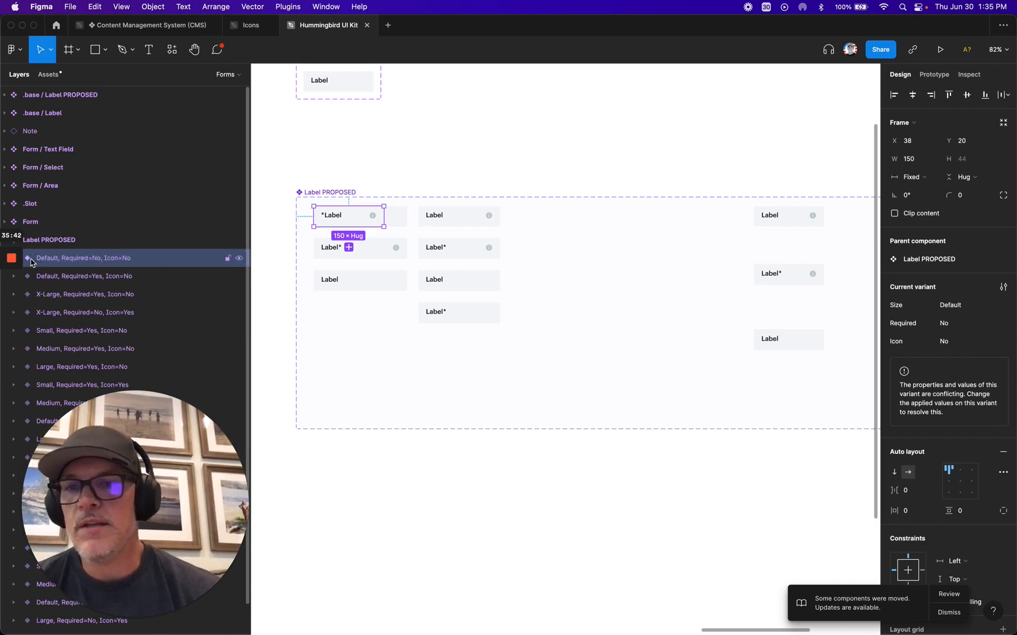
- Turn off the Astrik and Info properties of the .base / Label PROPOSED instance nested in the first variant
key("Return")
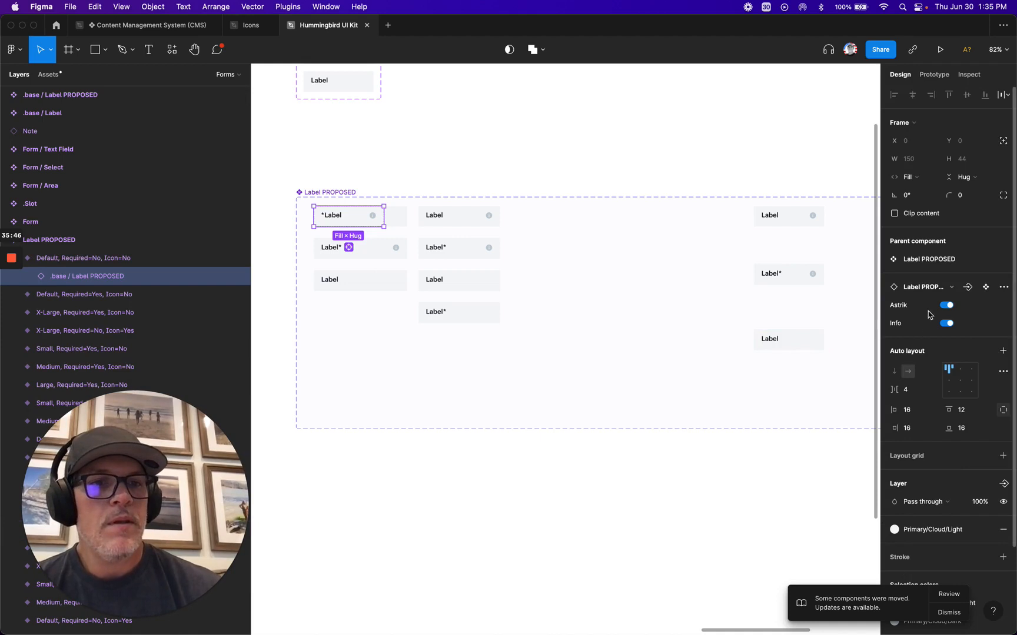
left_click(1002, 288)
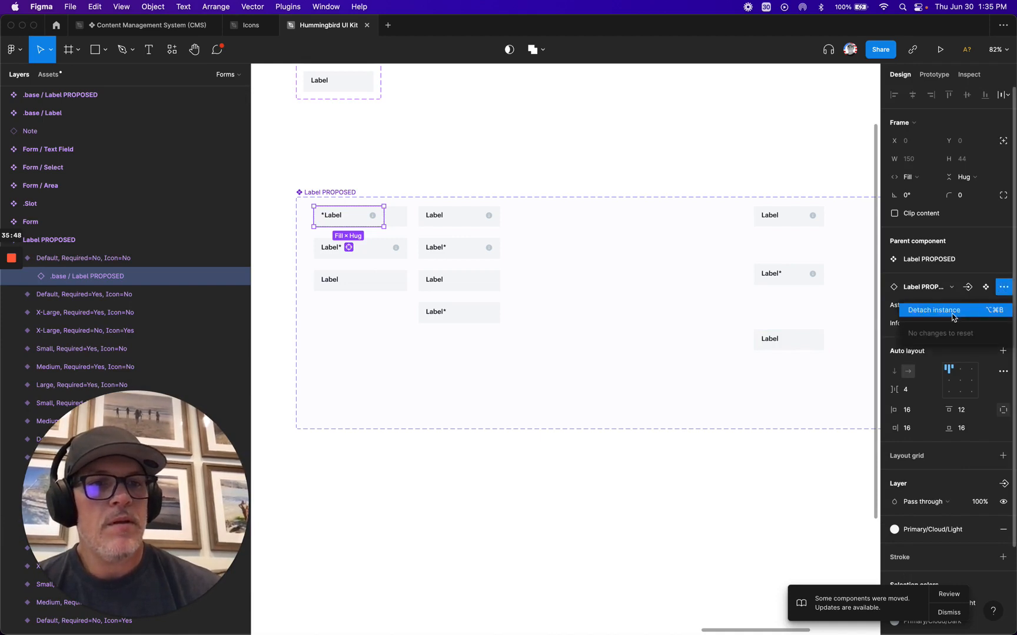
left_click(1007, 285)
left_click(951, 307)
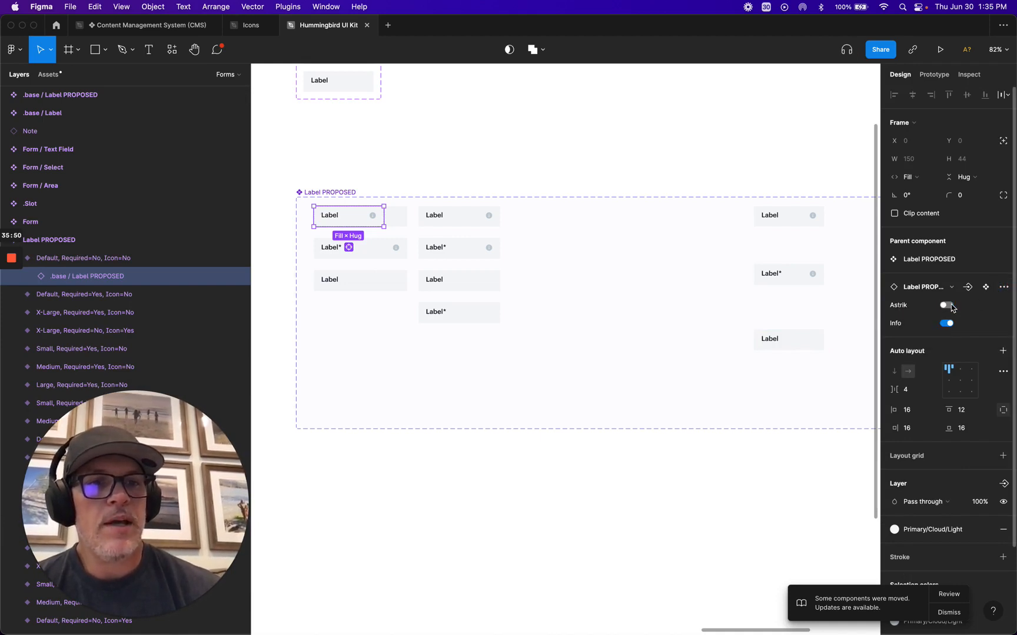
left_click(952, 324)
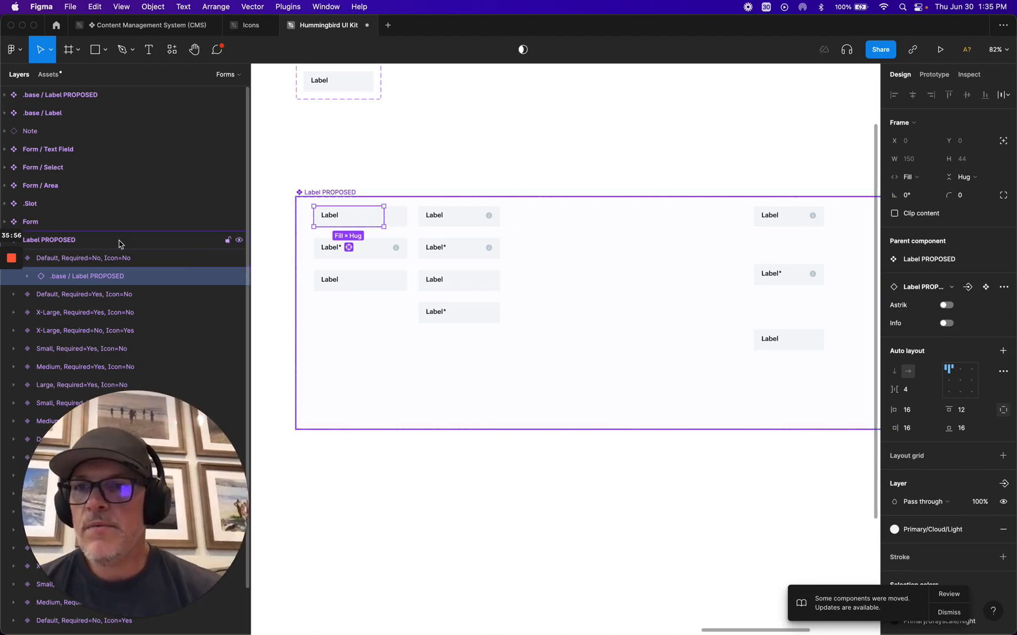
- Compare the variants and property names of the Label PROPOSED and .base / Label PROPOSED component sets
left_click(40, 240)
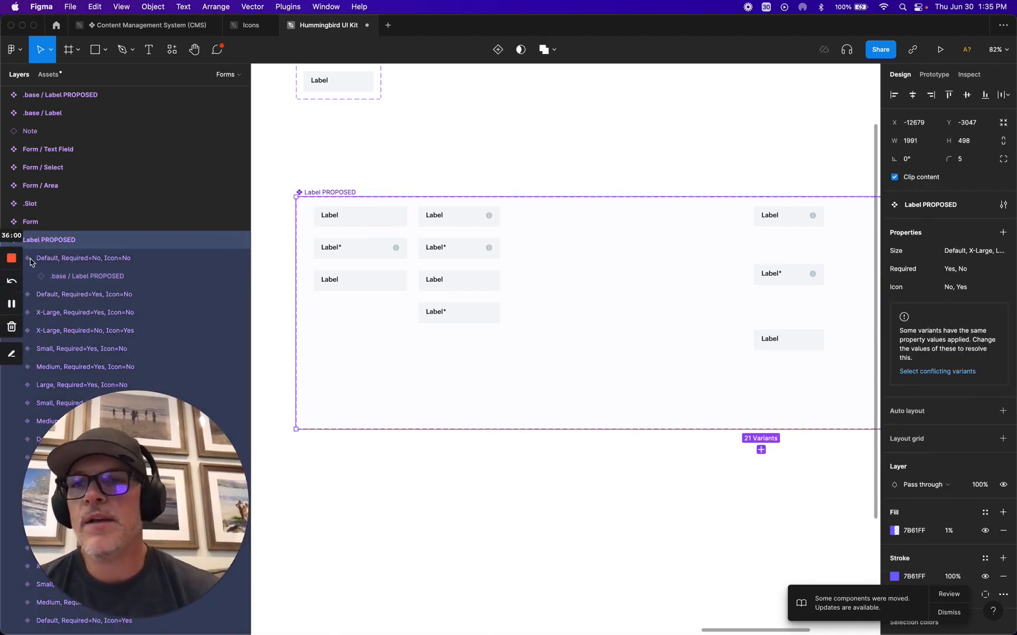
left_click(54, 261)
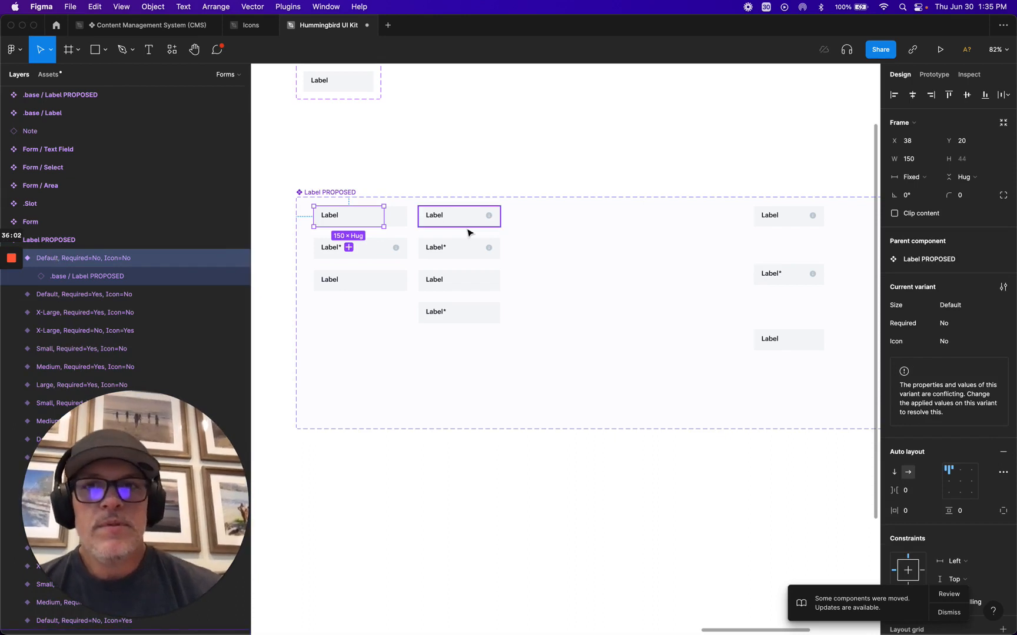
scroll(470, 229, "up", 5)
scroll(453, 288, "up", 8)
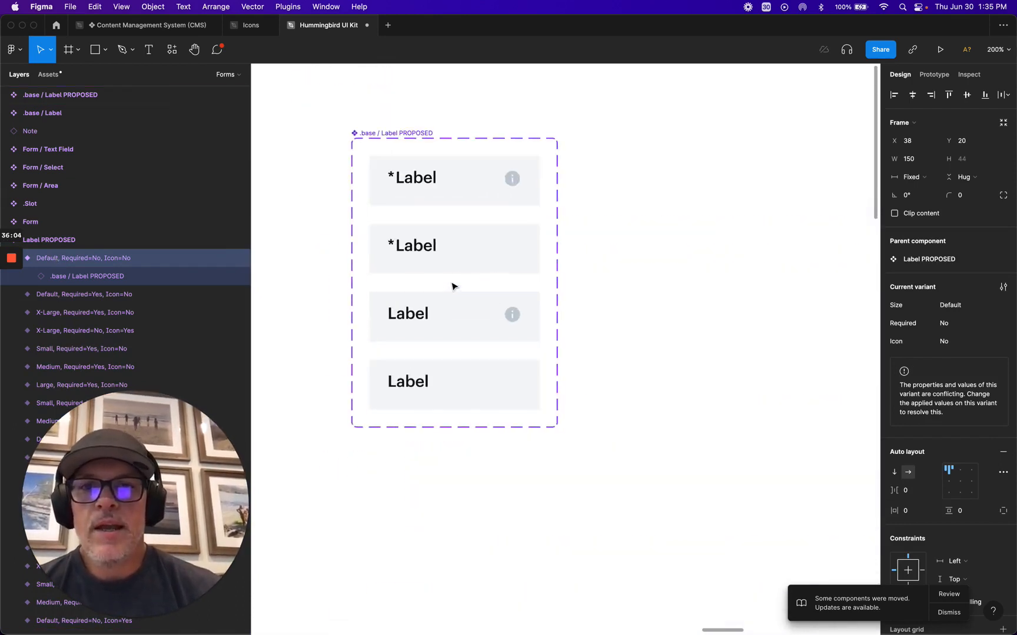
left_click(409, 199)
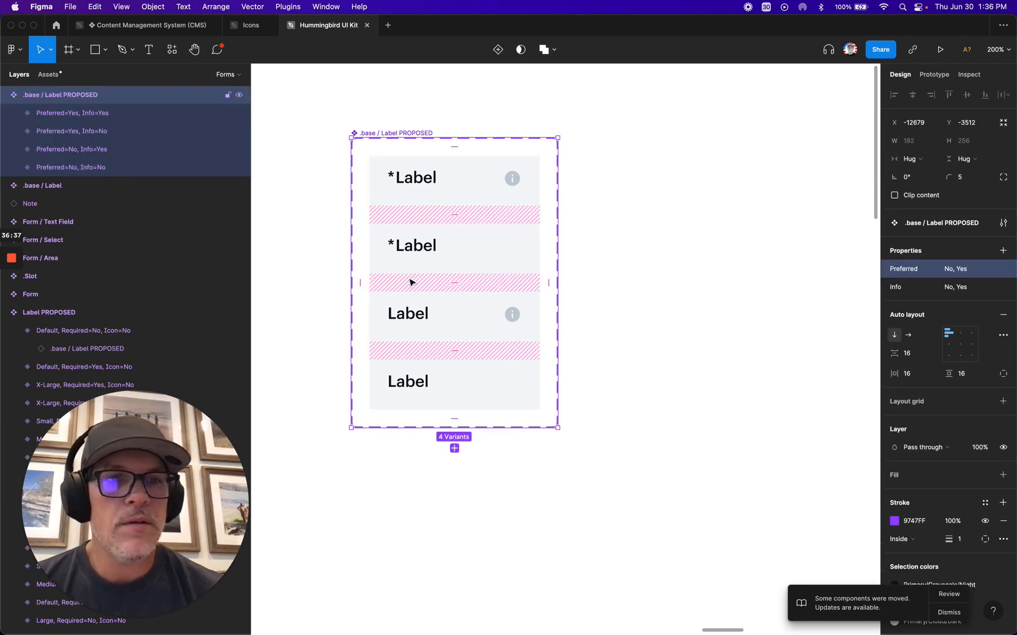
scroll(448, 288, "down", 10)
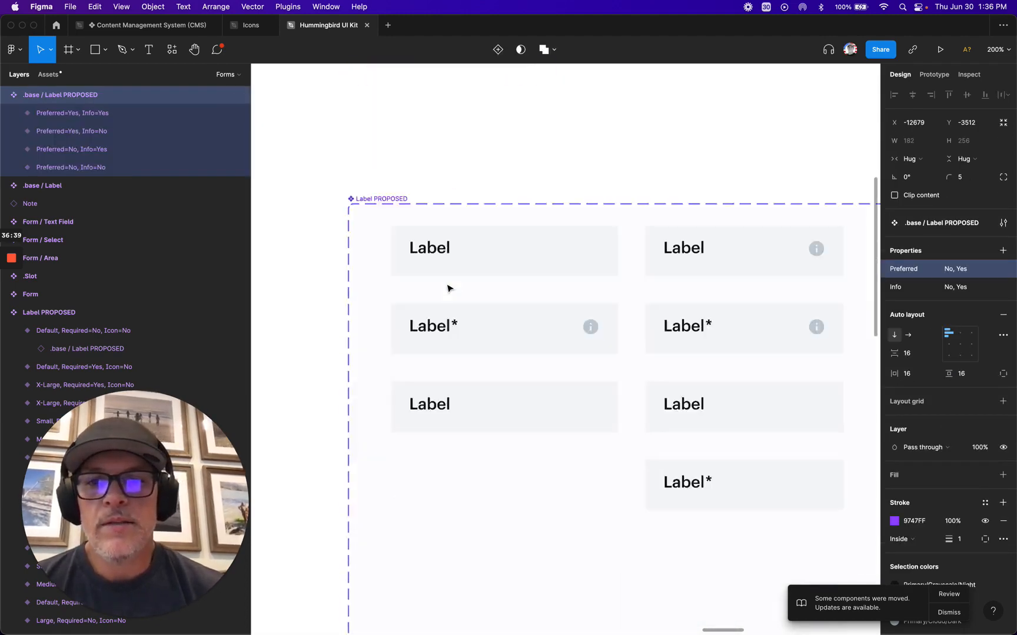
scroll(448, 288, "down", 4)
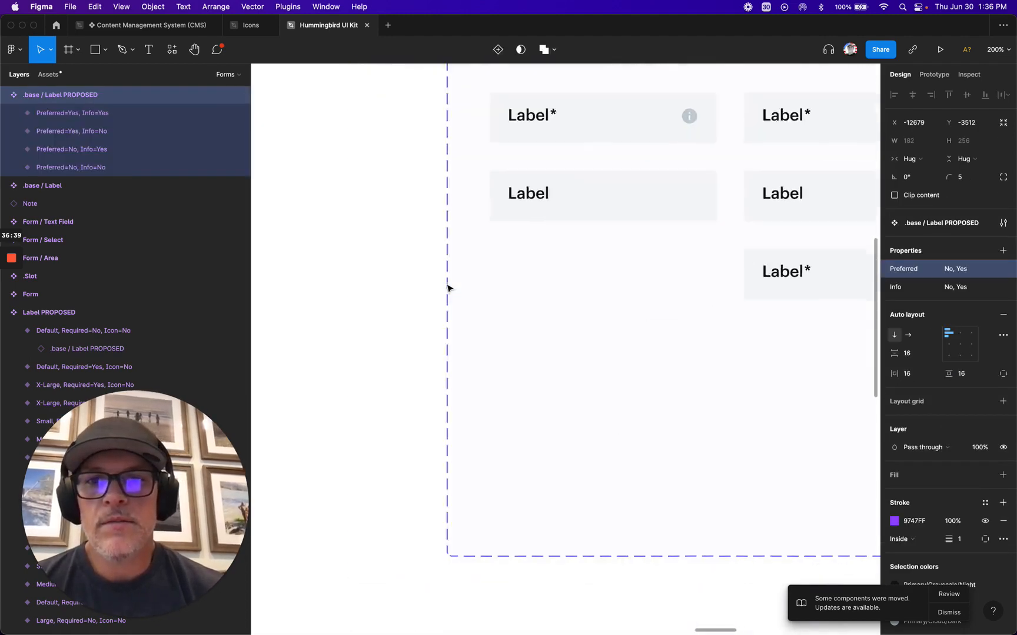
scroll(448, 288, "right", 15)
scroll(448, 288, "up", 3)
scroll(449, 288, "left", 15)
scroll(448, 288, "right", 2)
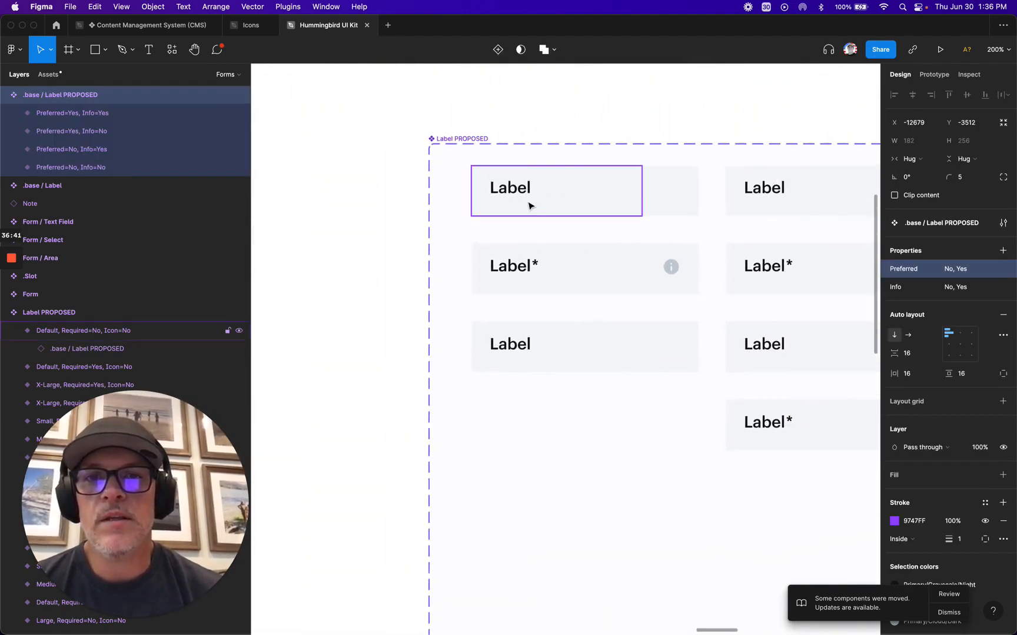
left_click(459, 140)
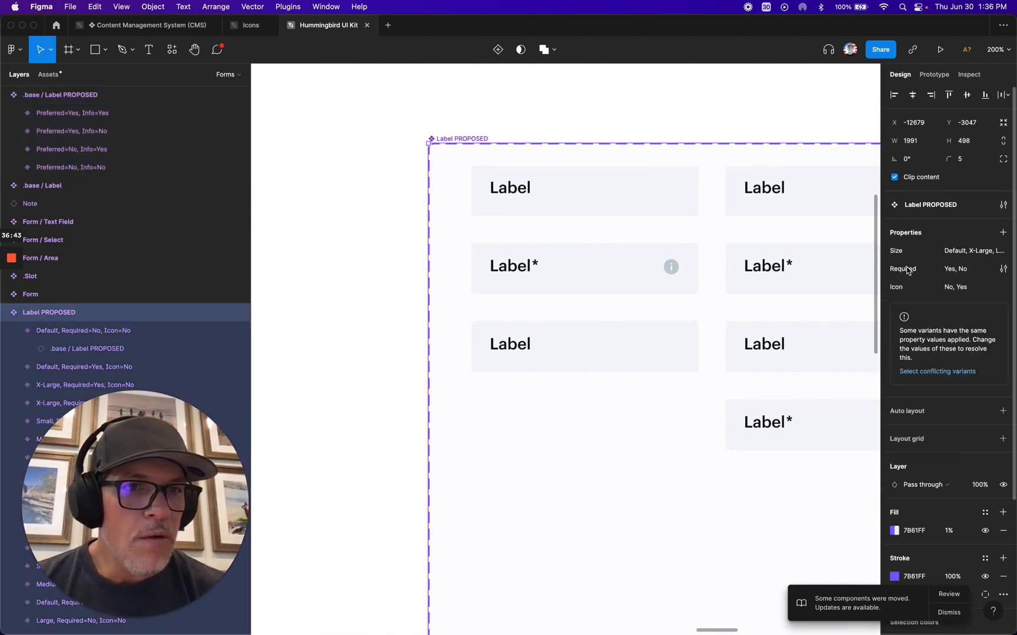
- Rename the Preferred property of the .base / Label PROPOSED component set as Required
scroll(434, 316, "up", 15)
scroll(433, 316, "right", 4)
scroll(433, 317, "up", 3)
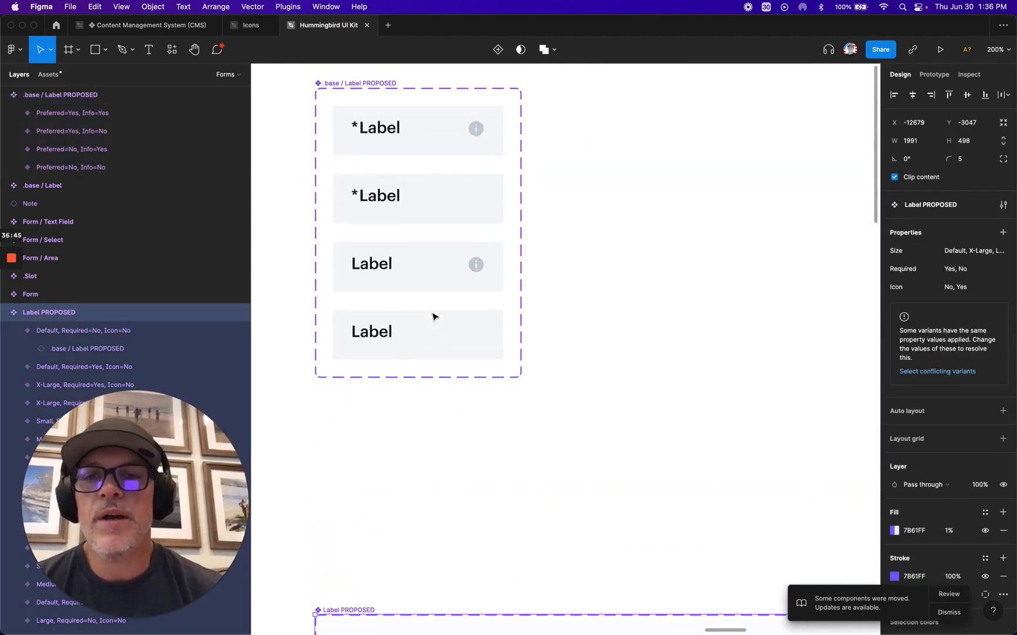
scroll(433, 315, "left", 1)
left_click(352, 108)
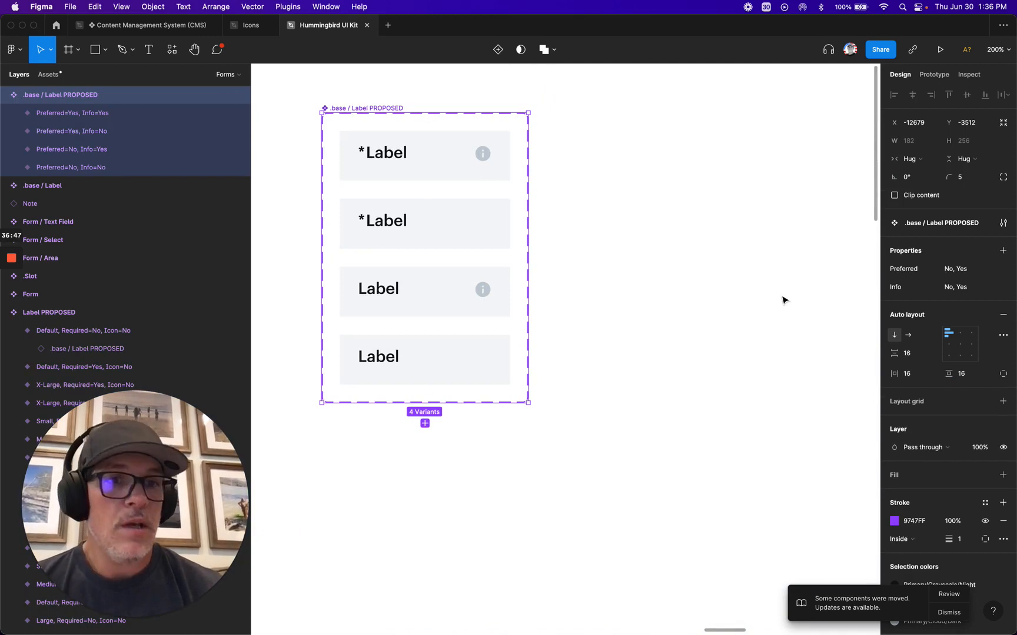
double_click(903, 270)
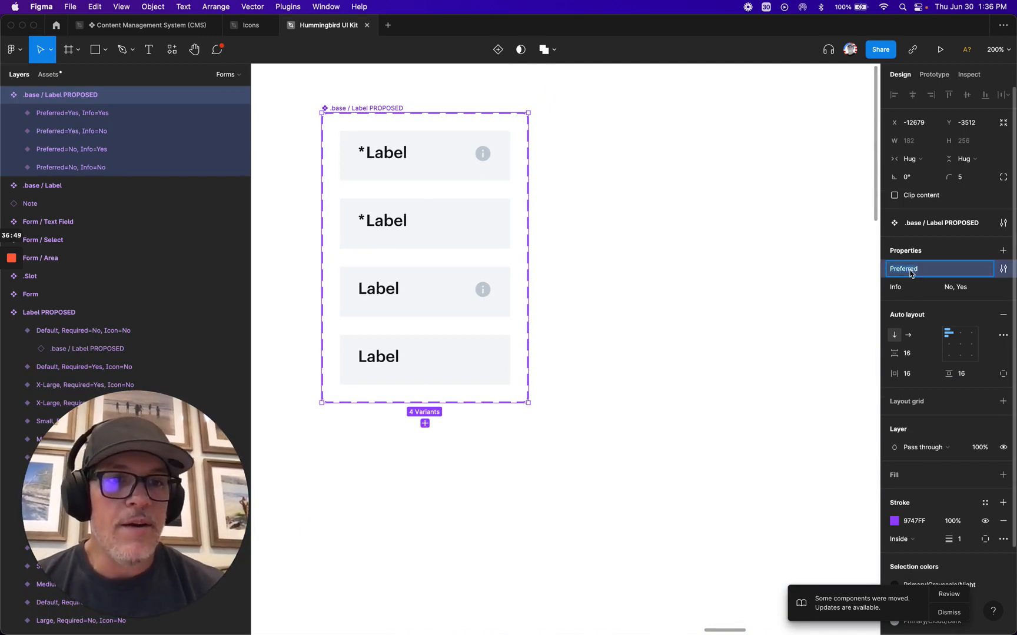
type("Required")
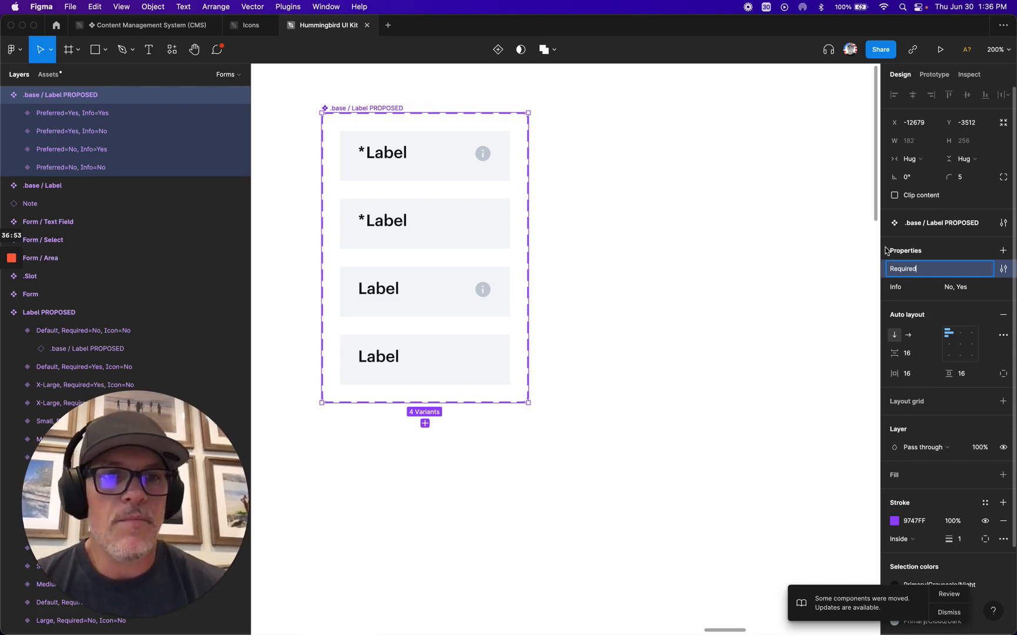
key("Return")
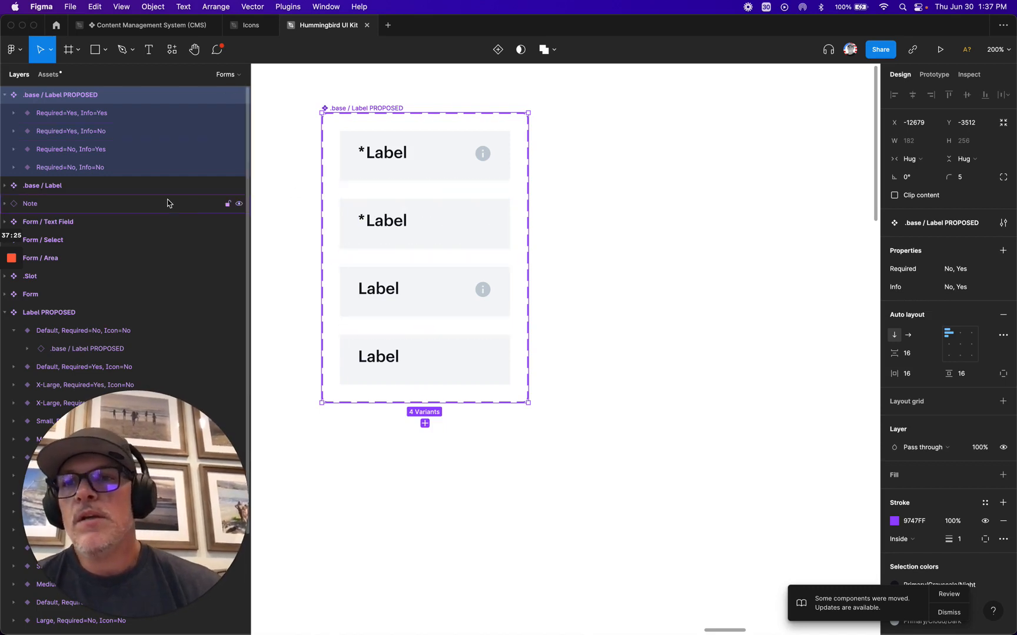
- Move the Required=No, Info=No variant to first place in the .base / Label PROPOSED component set
left_click(5, 94)
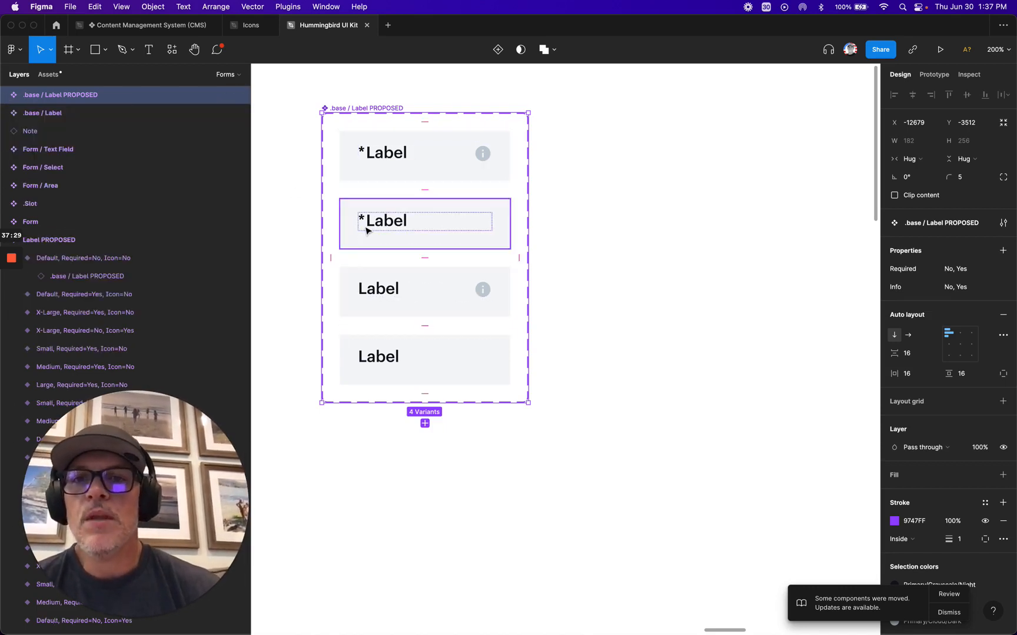
scroll(366, 230, "down", 3)
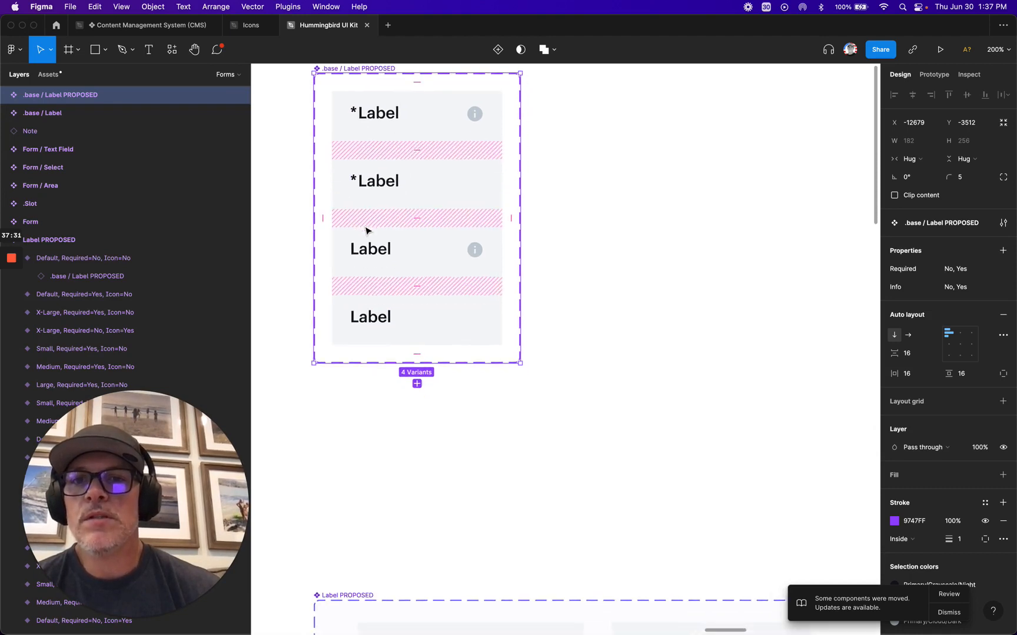
scroll(363, 329, "up", 1)
left_click(355, 316)
scroll(336, 312, "up", 3)
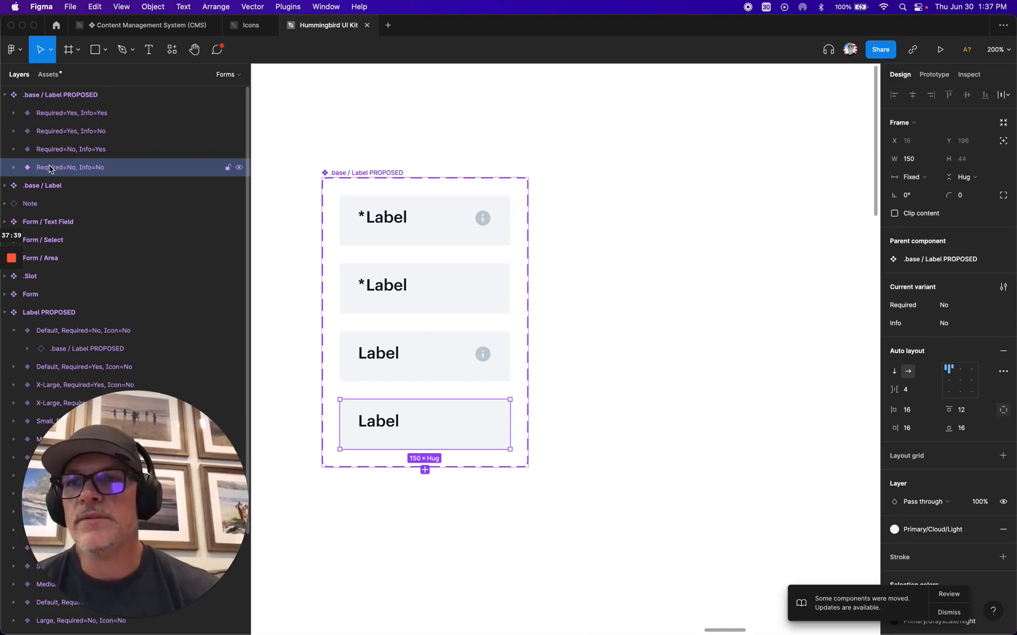
left_click_drag(50, 168, 43, 107)
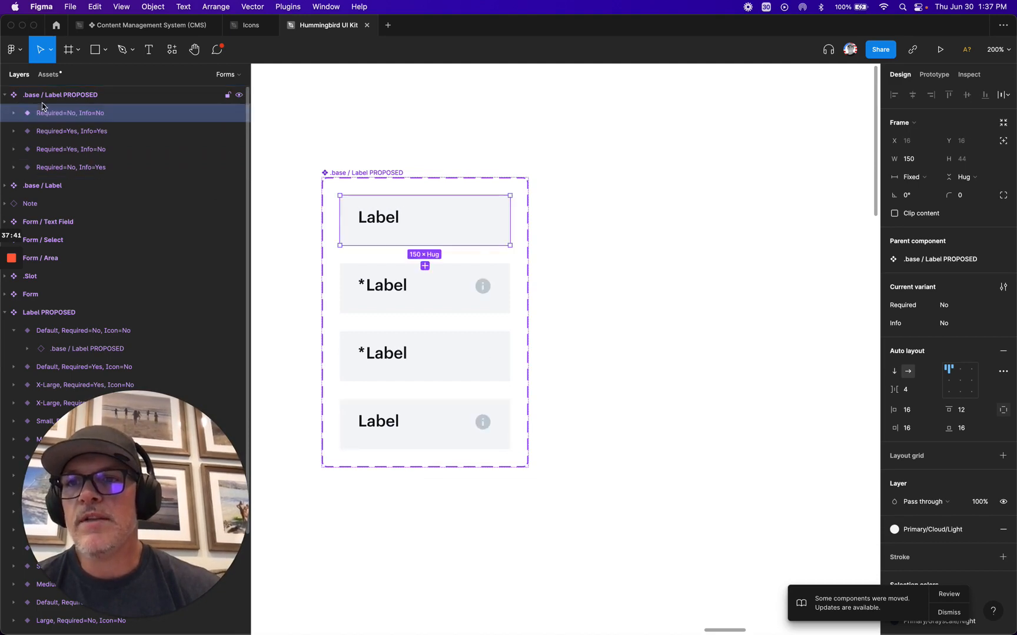
- Reorder the remaining .base / Label PROPOSED variants as Required=Yes, Info=No, then Required=No, Info=Yes, with Required=Yes, Info=Yes last
left_click(41, 169)
left_click_drag(41, 169, 41, 129)
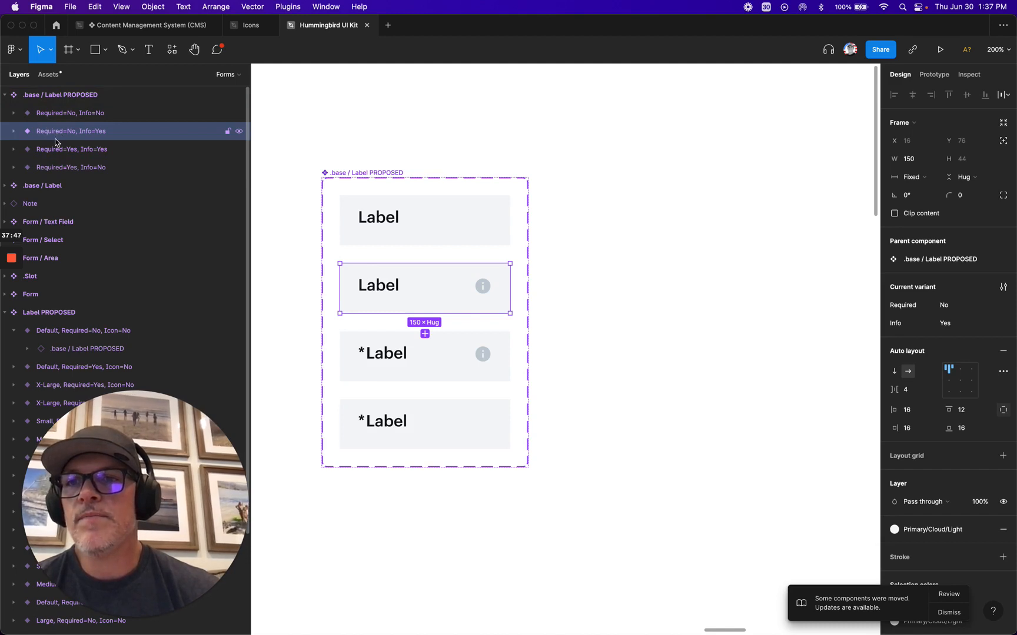
left_click_drag(53, 168, 49, 126)
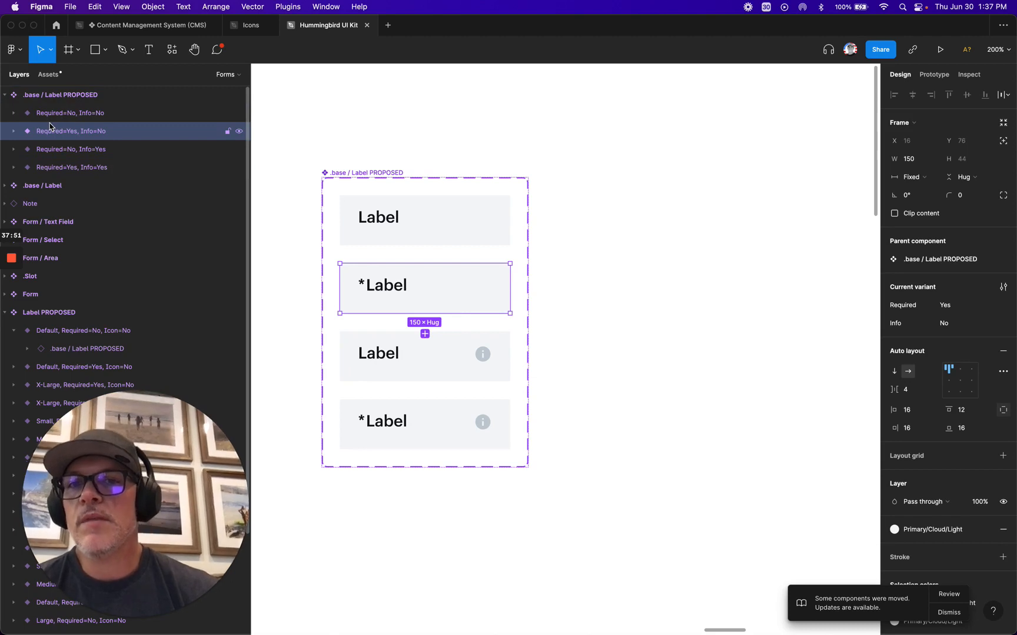
left_click(59, 152)
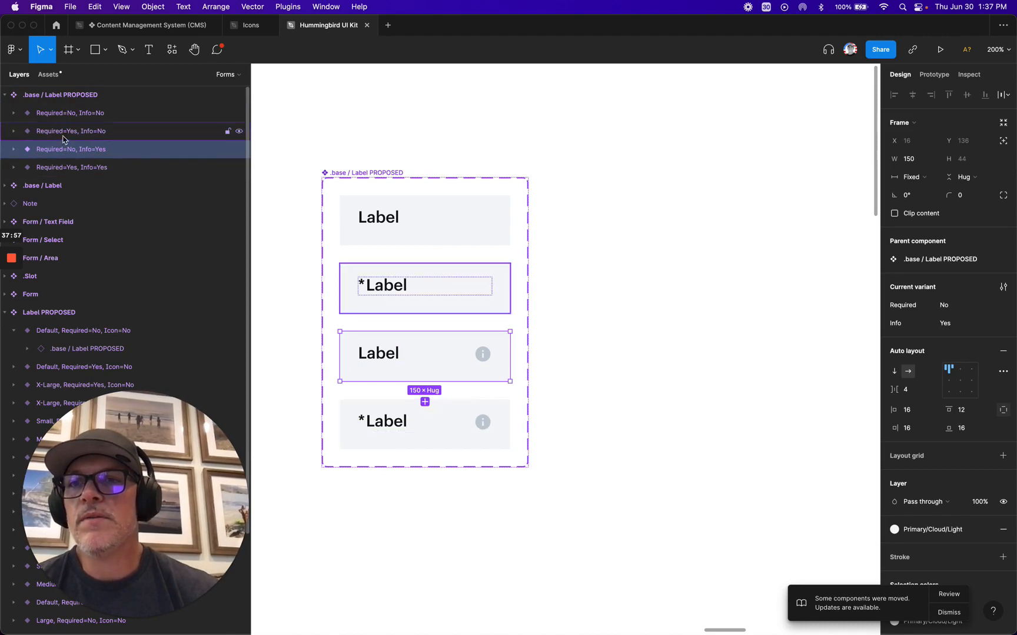
left_click(60, 169)
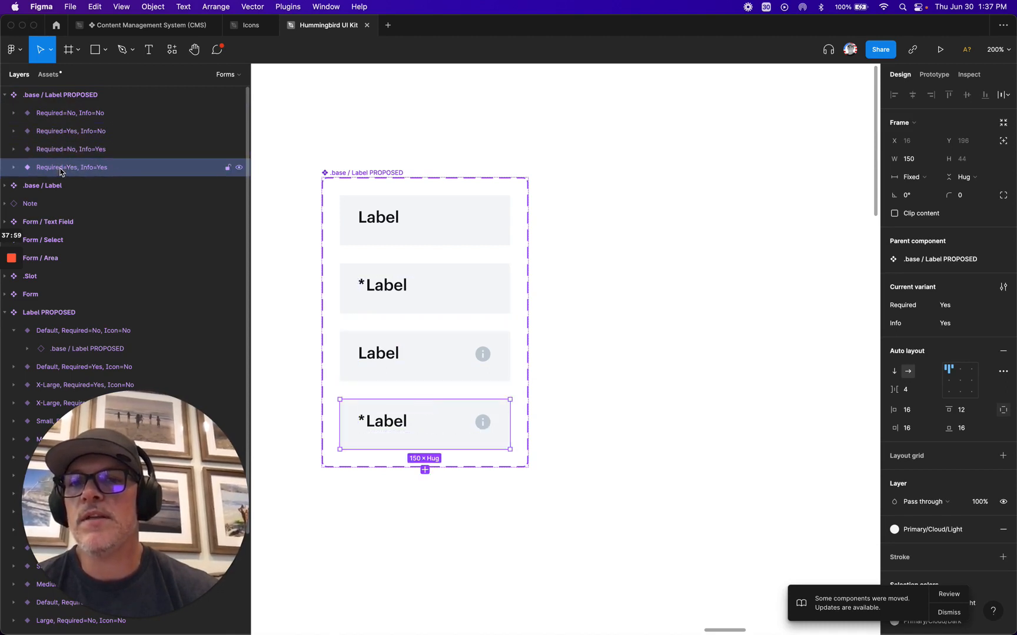
- Check the Required and Info values of each .base / Label PROPOSED variant in order from first to last
scroll(450, 275, "down", 3)
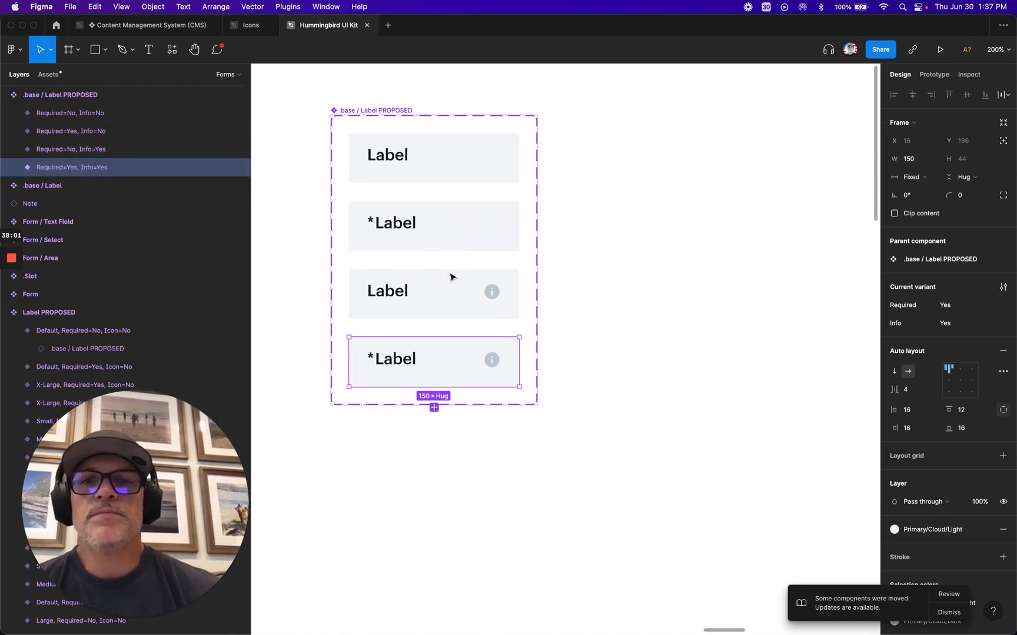
scroll(450, 275, "left", 2)
scroll(450, 275, "down", 1)
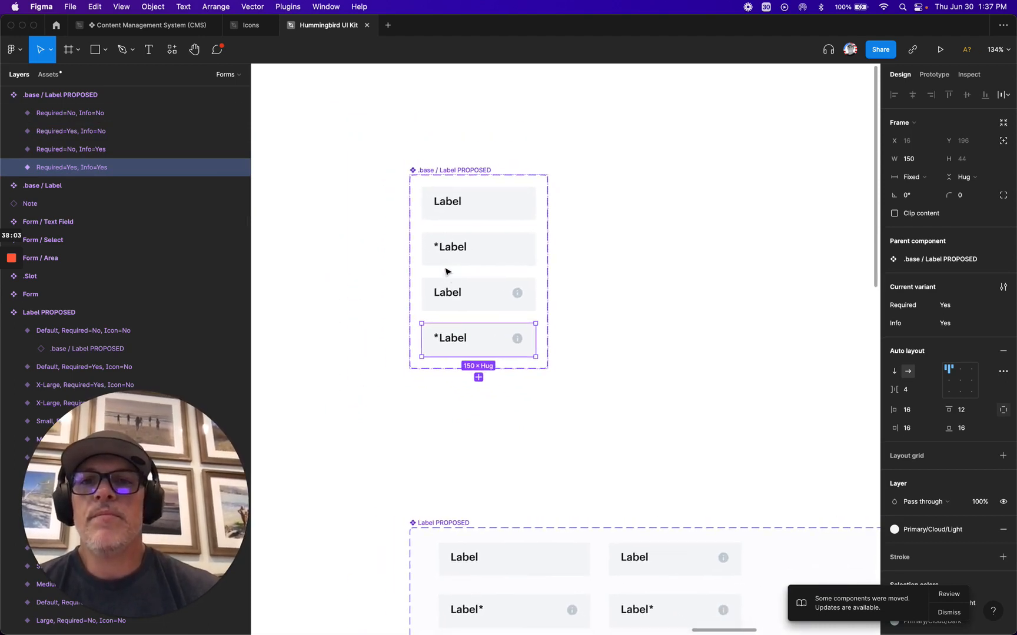
left_click(442, 188)
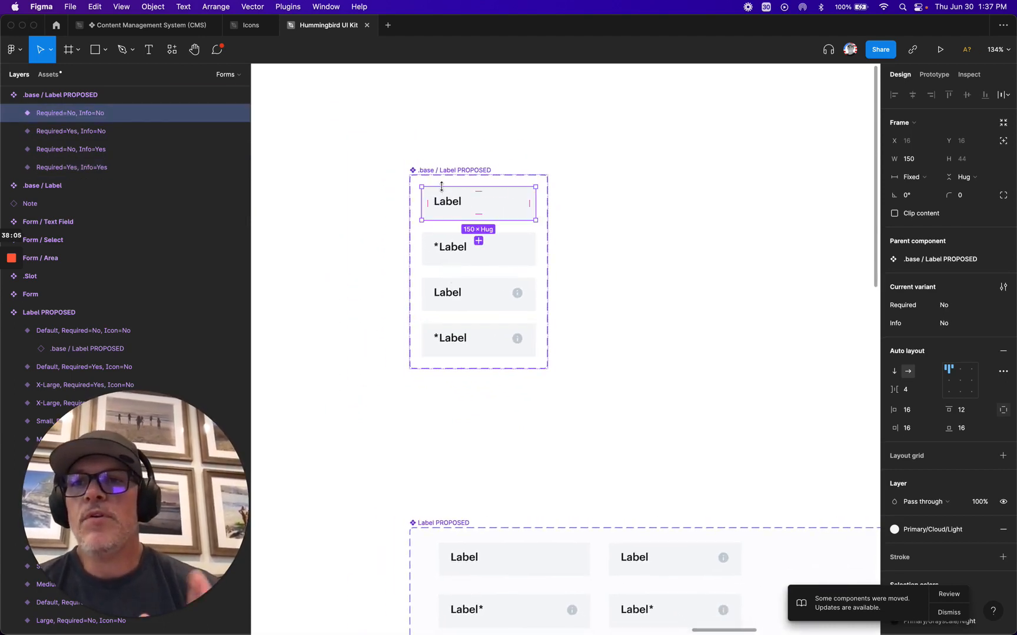
left_click(466, 263)
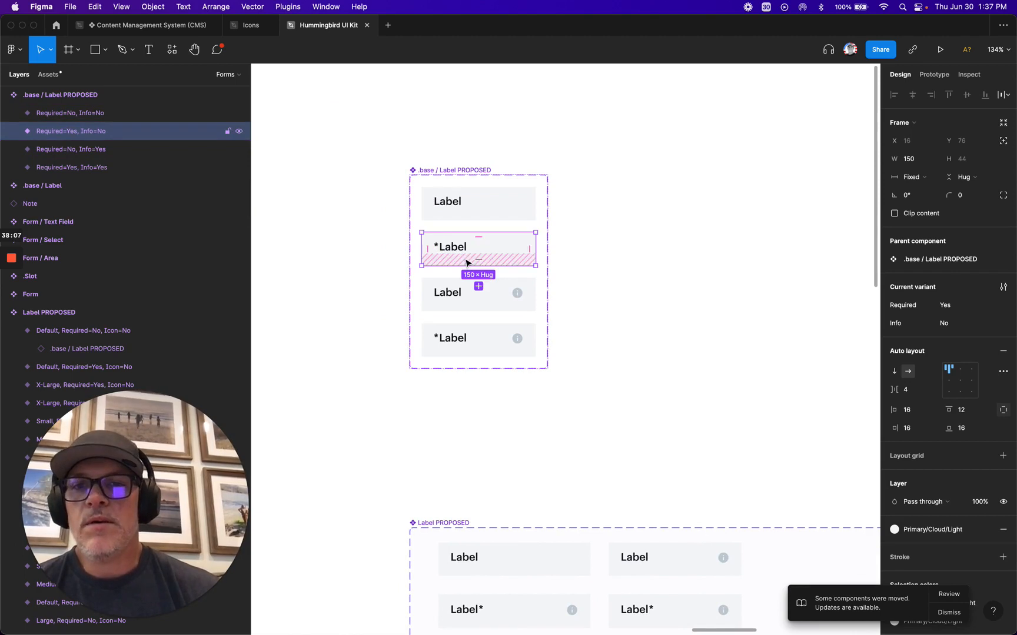
left_click(457, 304)
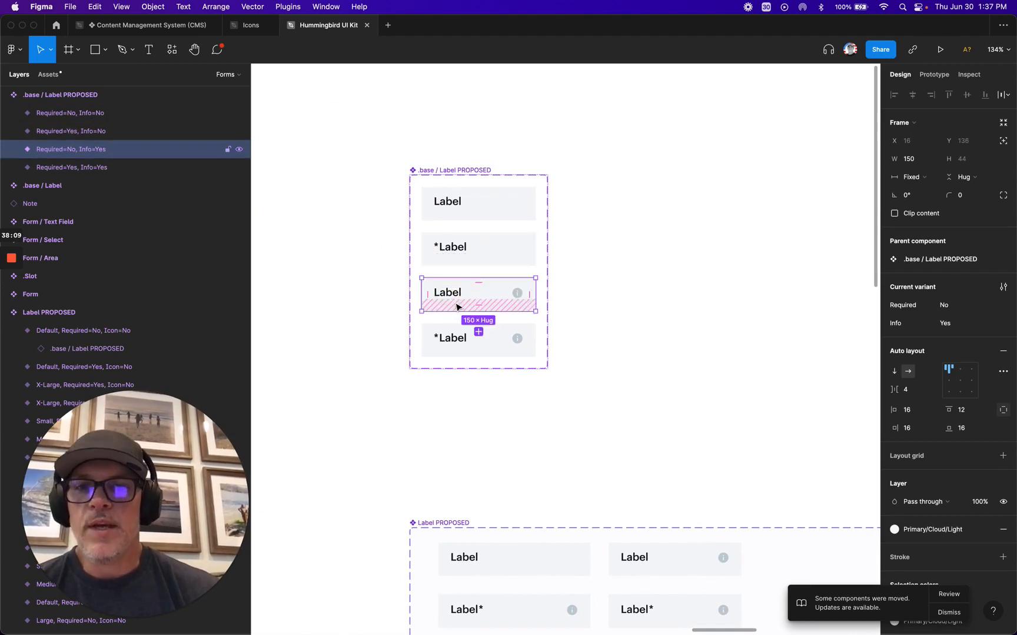
left_click(452, 337)
- Check the Required and Info properties of the instance nested in the first Label PROPOSED variant, and collapse the layers
scroll(451, 337, "down", 10)
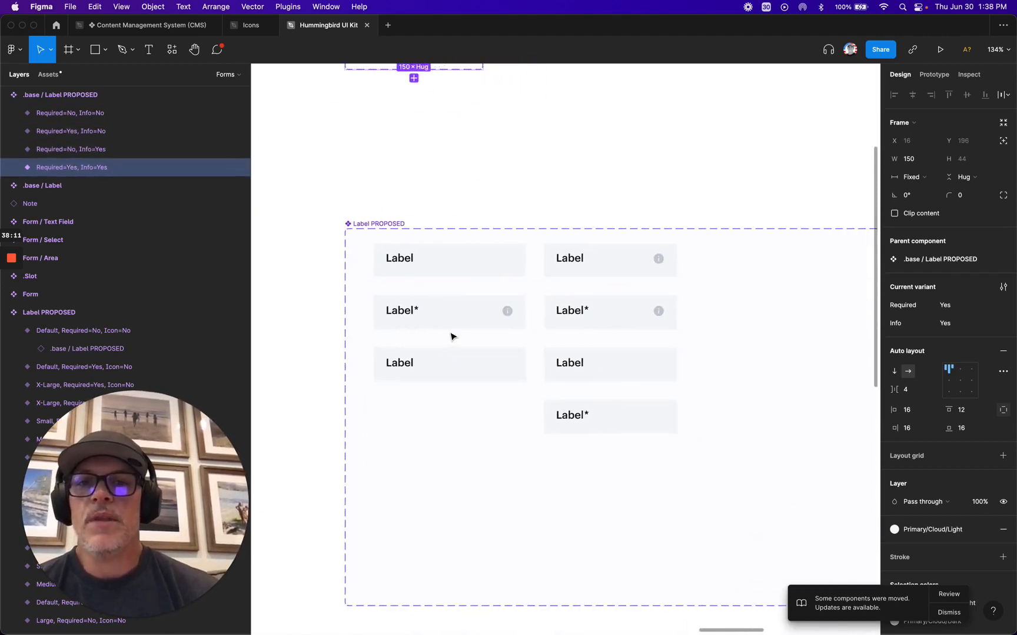
scroll(450, 336, "right", 2)
left_click(345, 268)
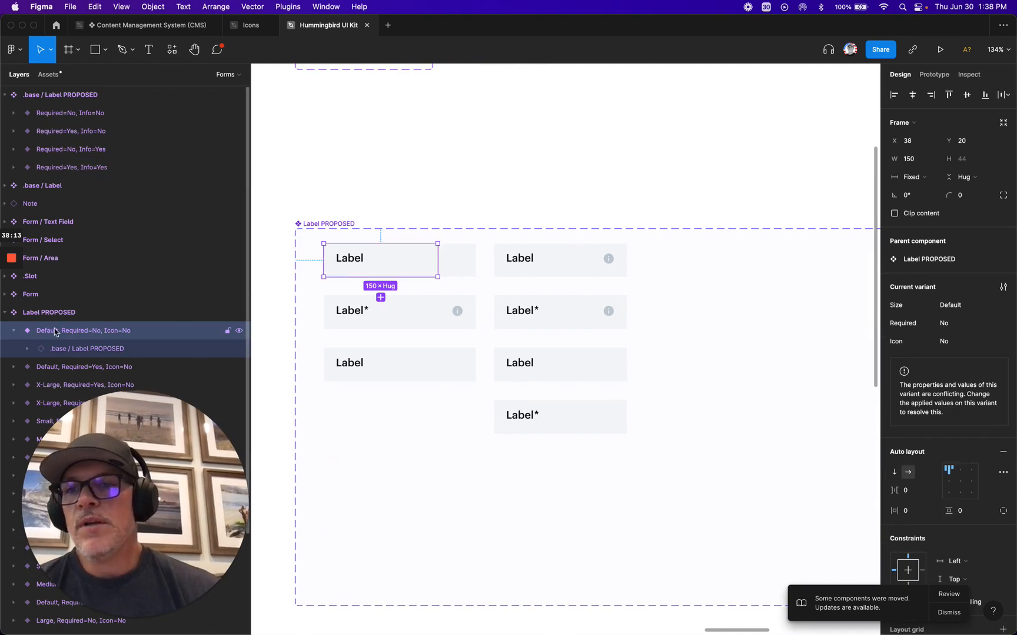
left_click(72, 349)
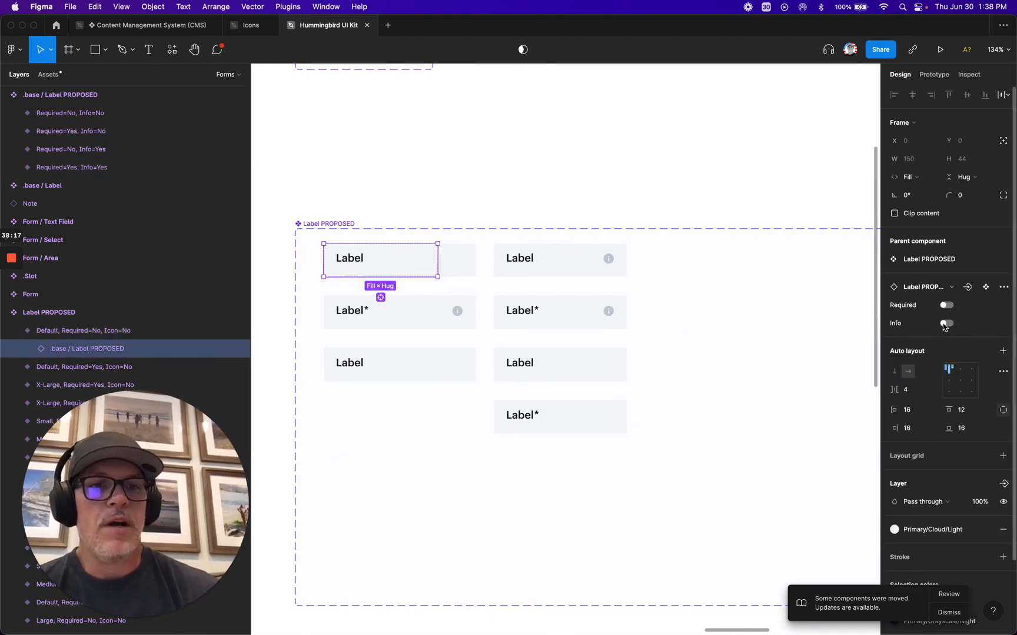
left_click(39, 334)
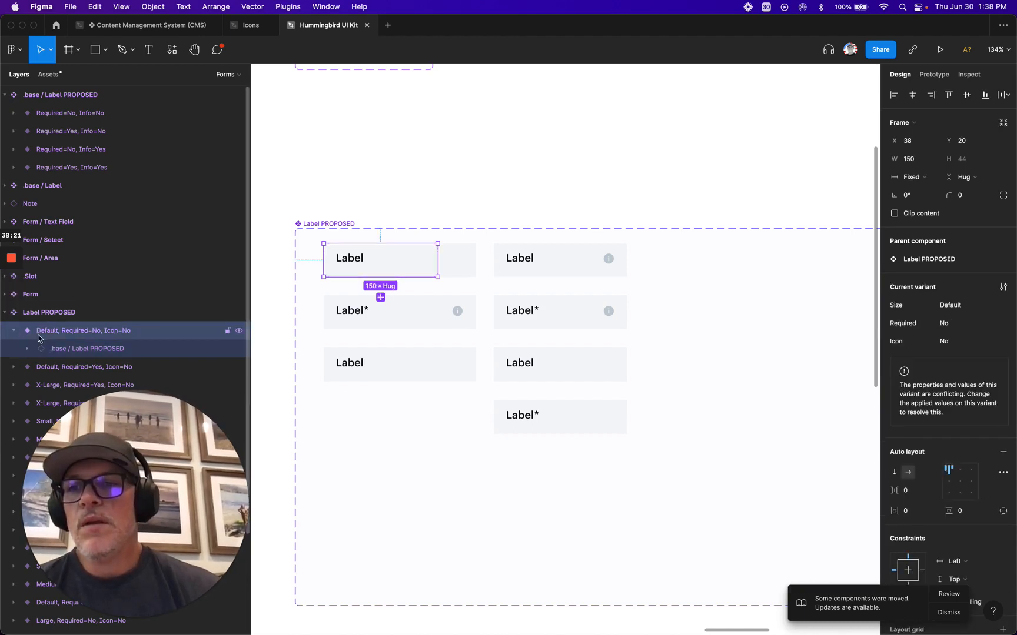
key("alt+l")
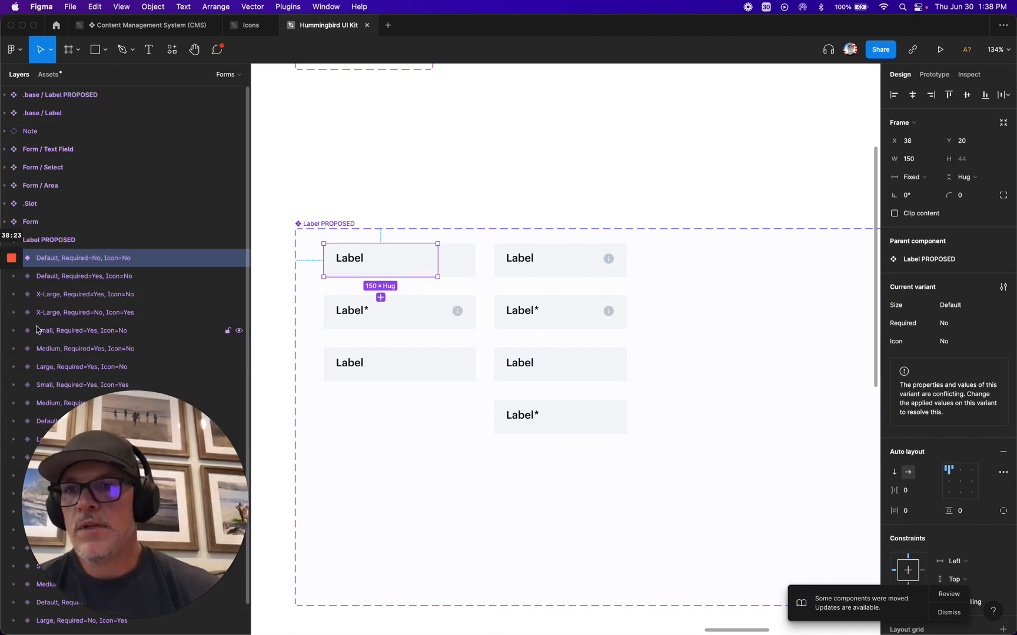
- Move the Default, Required=Yes, Icon=No variant of Label PROPOSED 60 px down, to Y 80, below the first Default variant
left_click(54, 278)
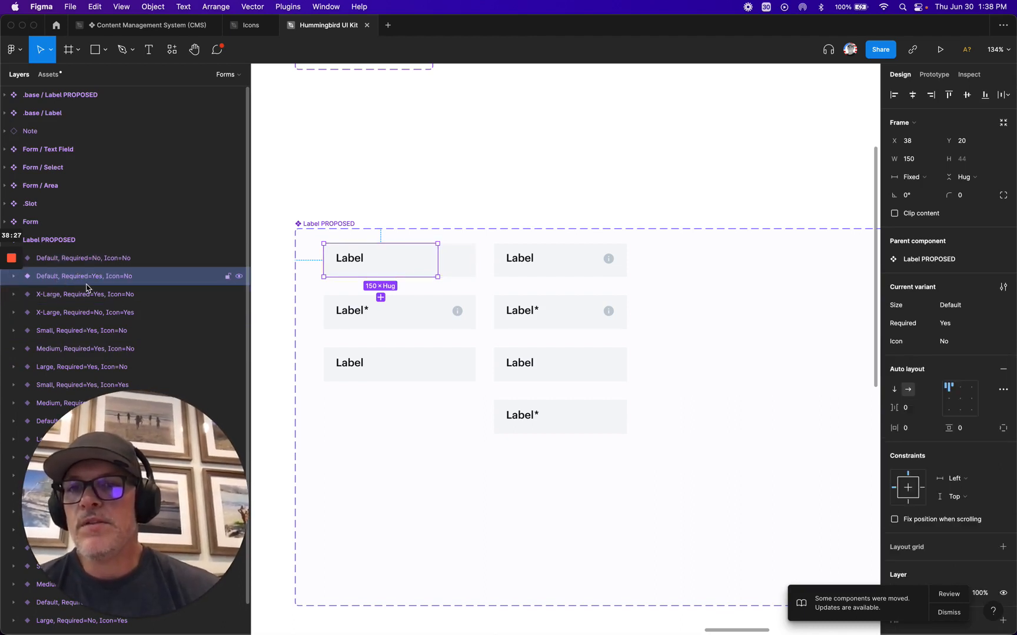
key("shift+Down")
key("shift+Down")
key("shift+Down")
key("shift+Down")
key("shift+Down")
key("shift+Down")
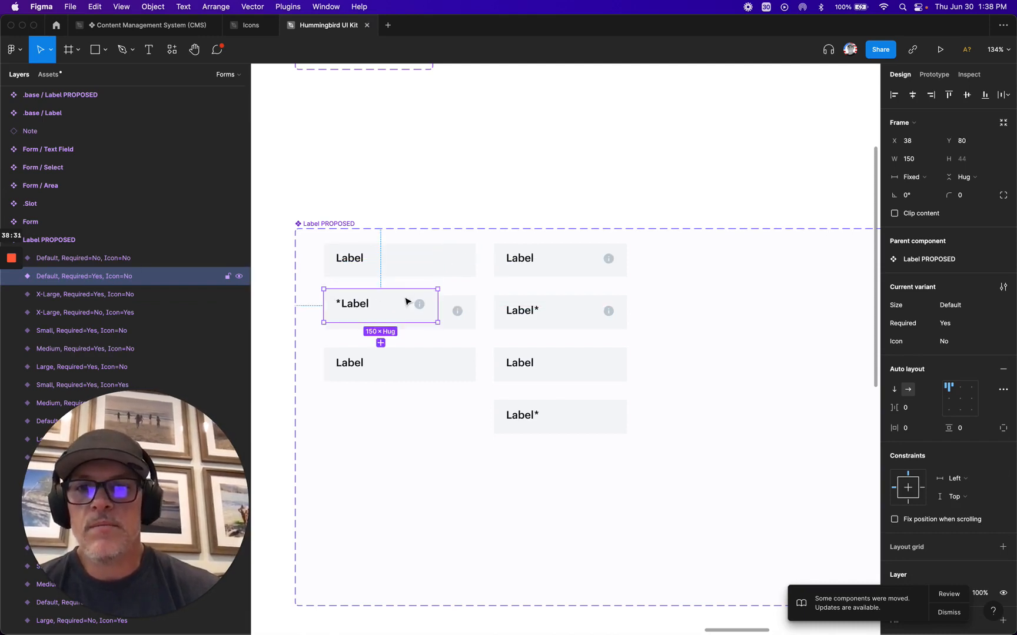
key("alt")
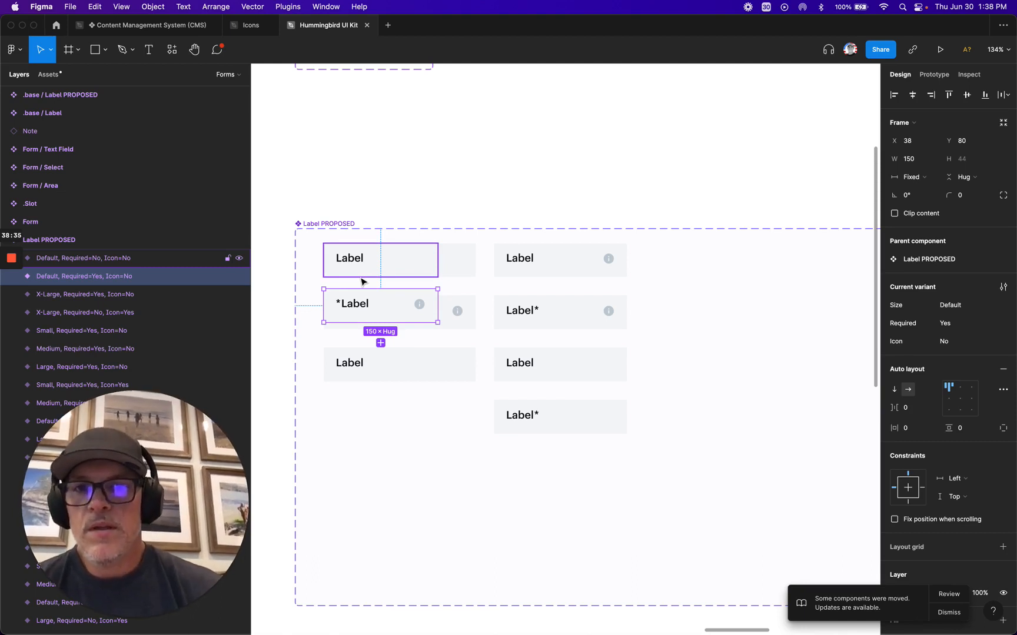
- Compare the X-Large, Required=Yes, Icon=No variant with the Default, Required=No, Icon=No variant it overlaps in Label PROPOSED
left_click(59, 299)
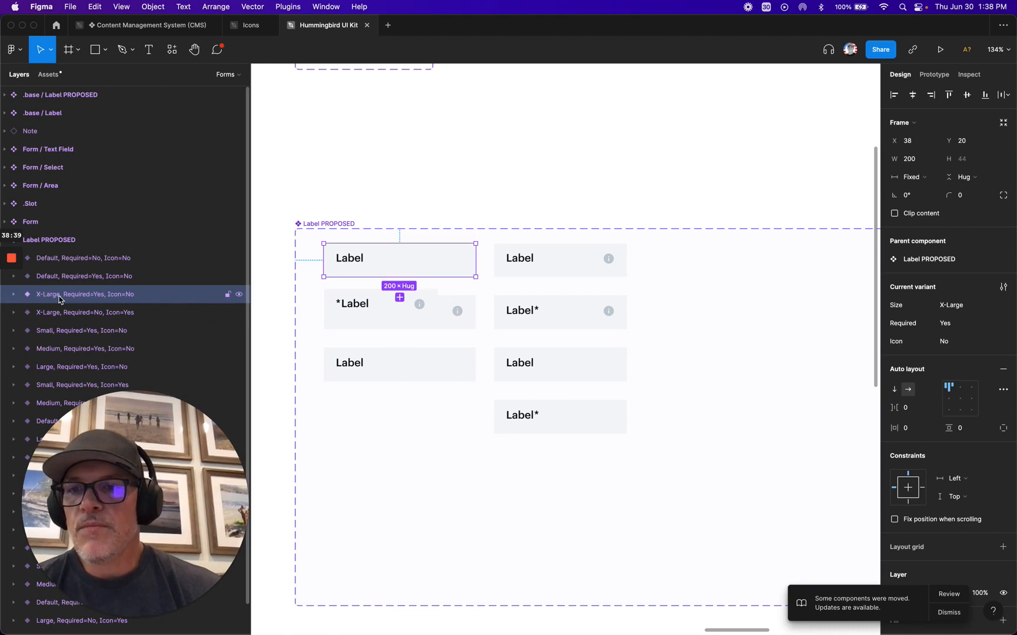
scroll(59, 300, "down", 2)
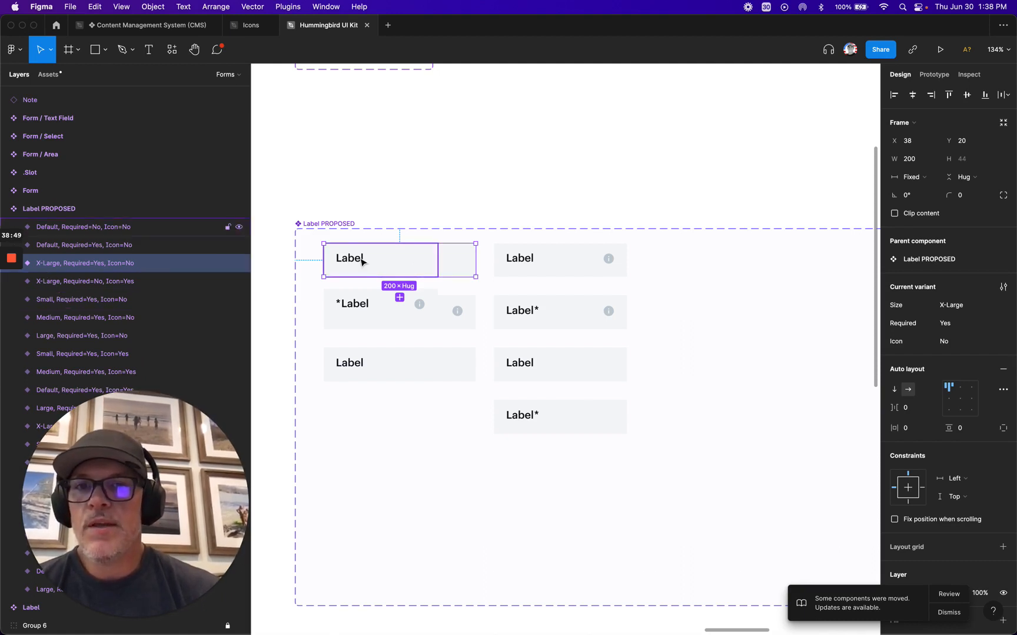
scroll(69, 307, "up", 2)
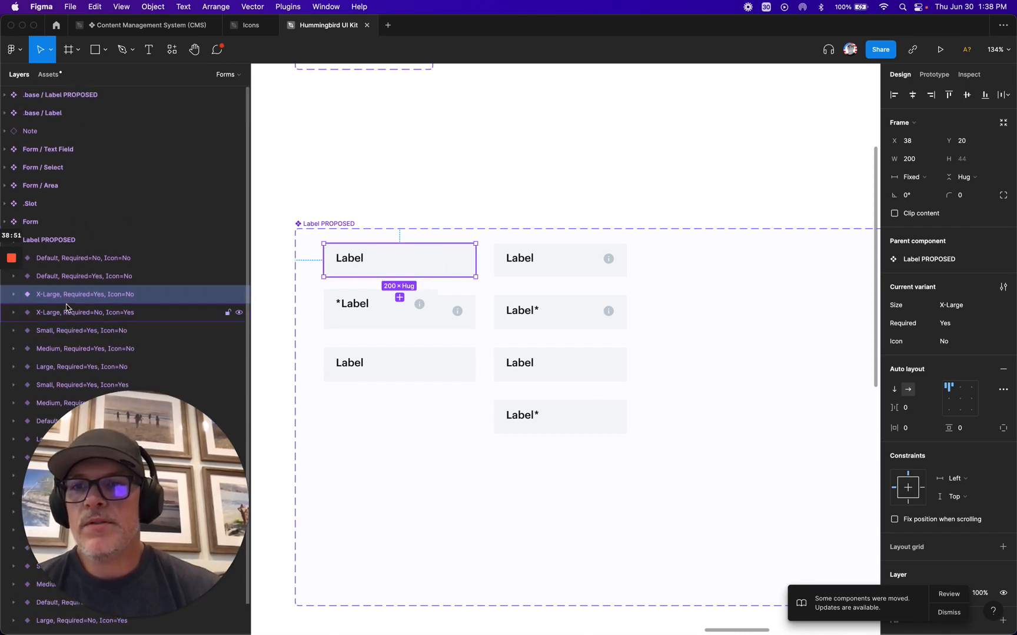
left_click(64, 260)
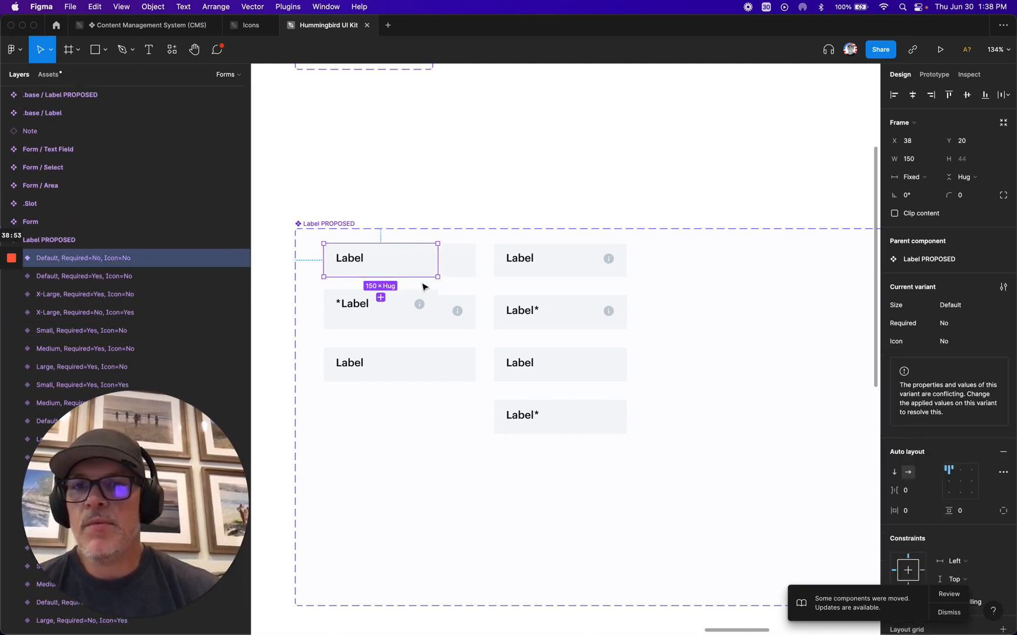
- Turn off the Info property of the instance nested in the Default, Required=Yes, Icon=No variant, and collapse the layers
left_click(351, 302)
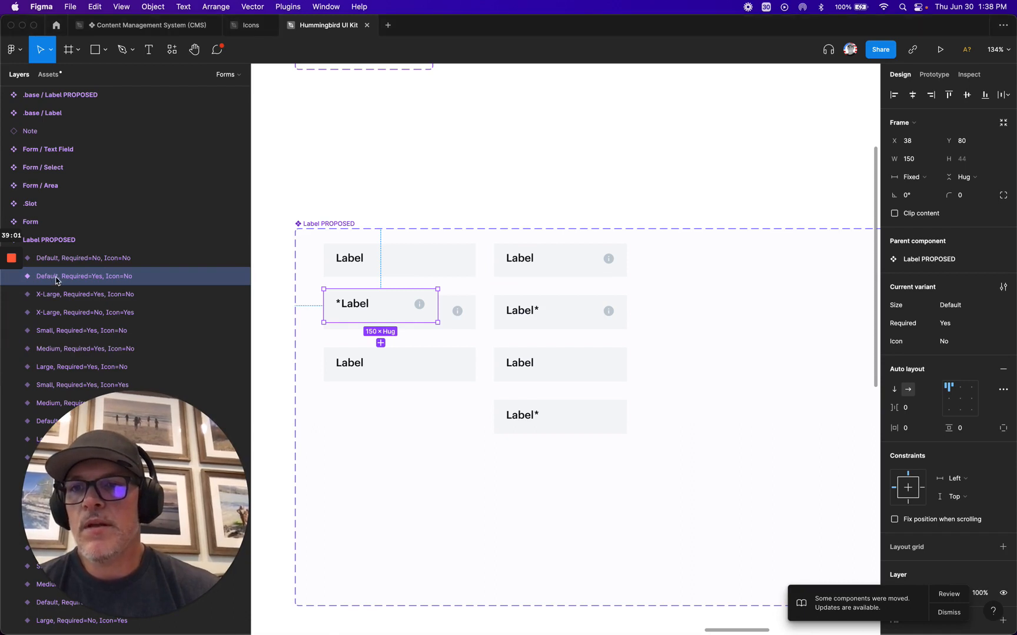
key("Return")
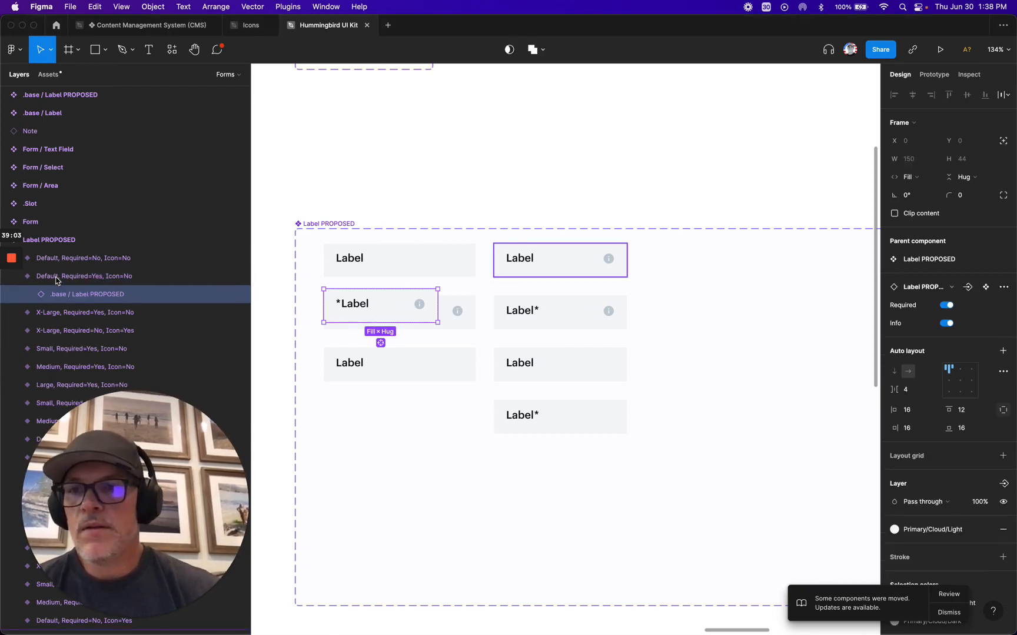
left_click(1003, 286)
left_click(1008, 286)
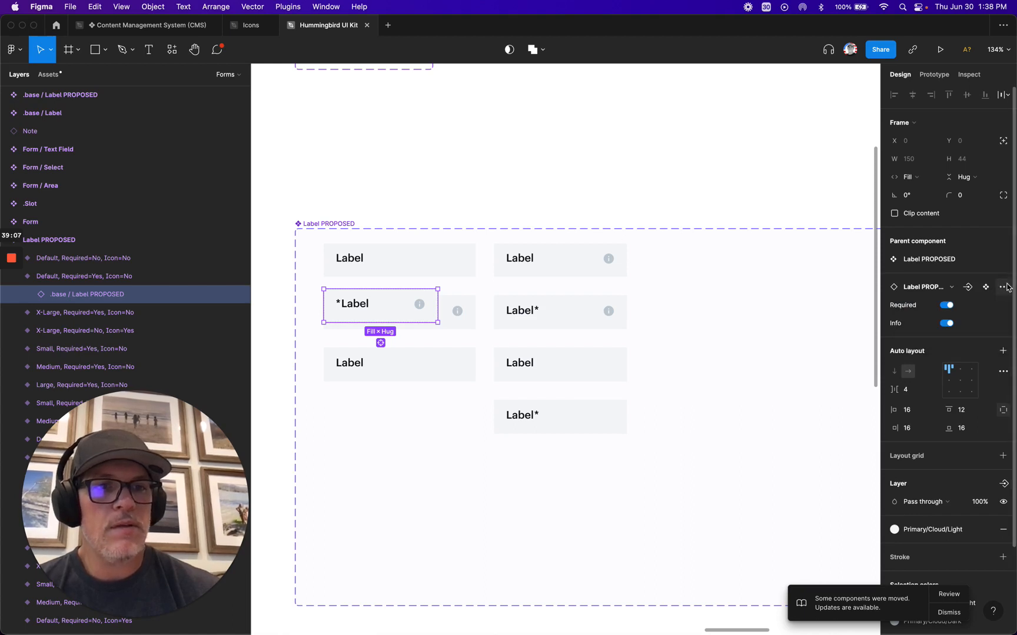
left_click(951, 324)
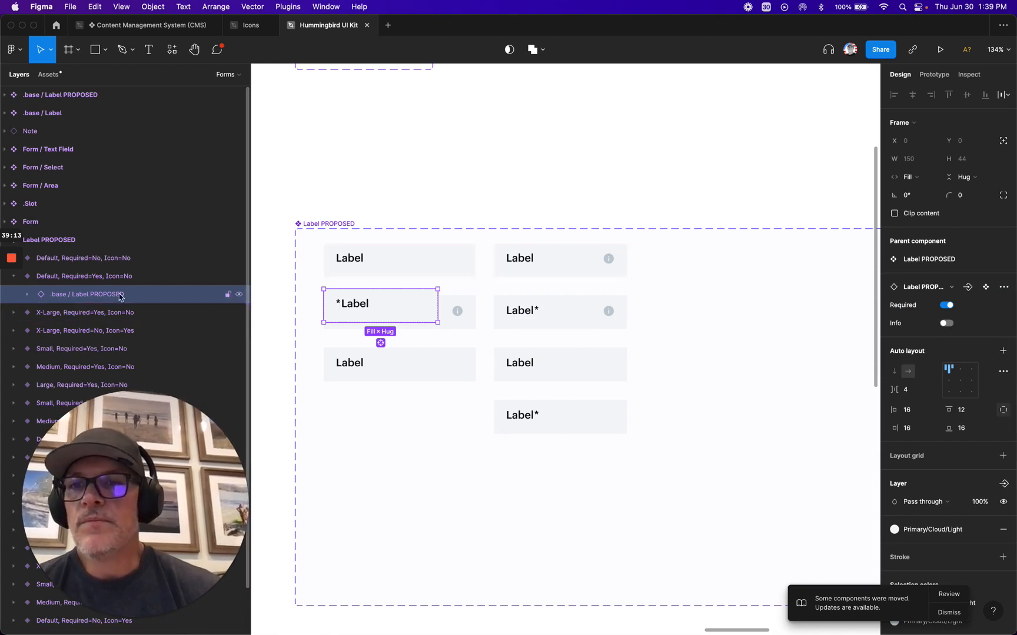
left_click(46, 280)
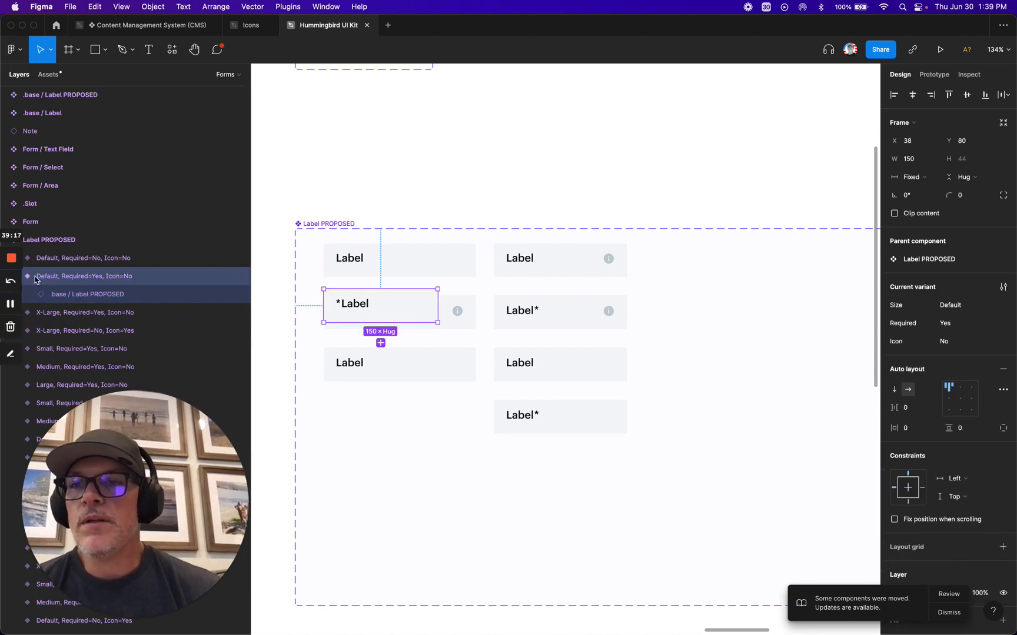
key("alt+l")
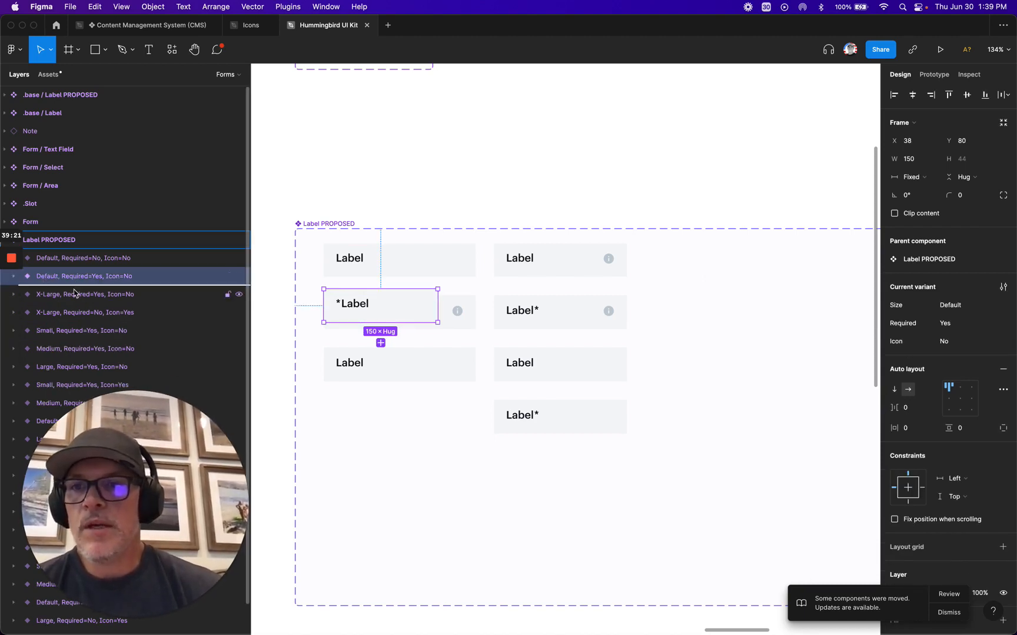
- Duplicate the Default, Required=Yes, Icon=No variant and move the copy 60 px down, to Y 140
key("super+d")
key("shift+Down")
key("shift+Down")
key("shift+Down")
key("shift+Down")
key("shift+Down")
key("shift+Down")
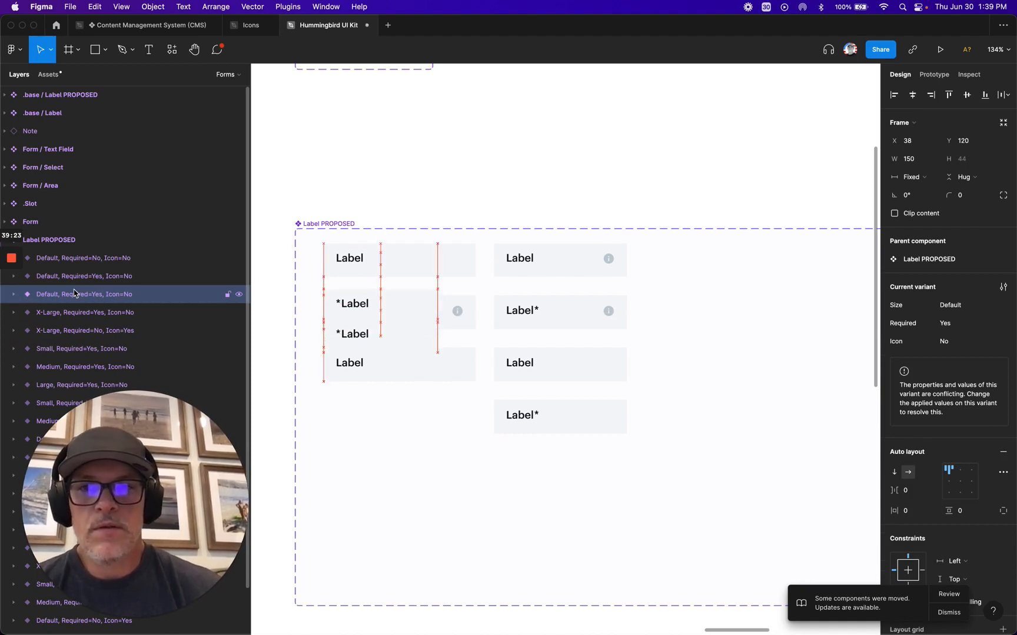
key("alt")
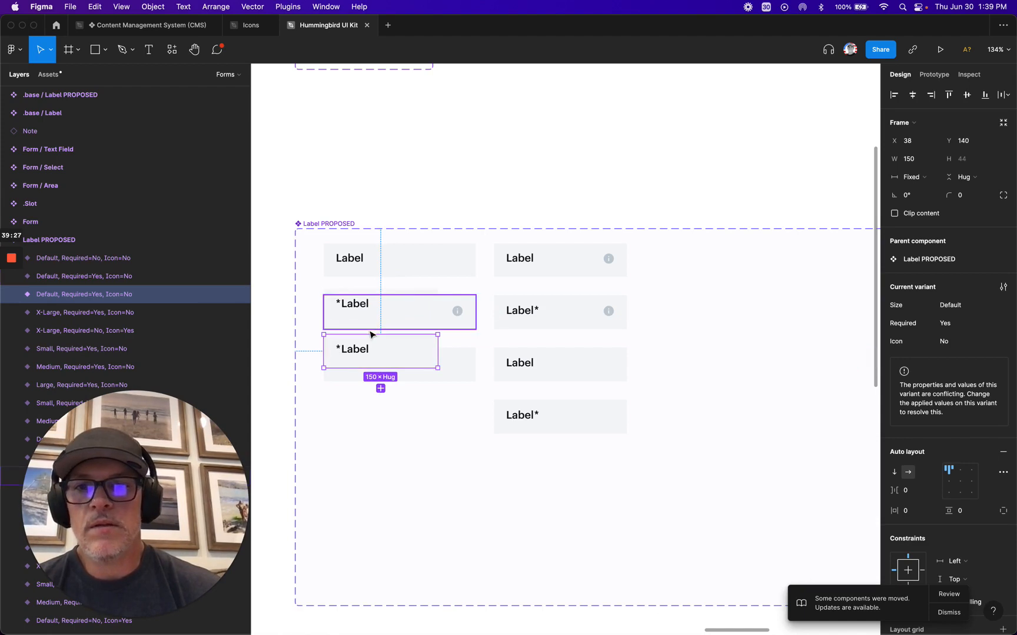
- Hide the X-Large labels overlapping the Default variants, along with the four Large variants in the adjacent column of Label PROPOSED
scroll(371, 333, "left", 1)
scroll(369, 330, "up", 2)
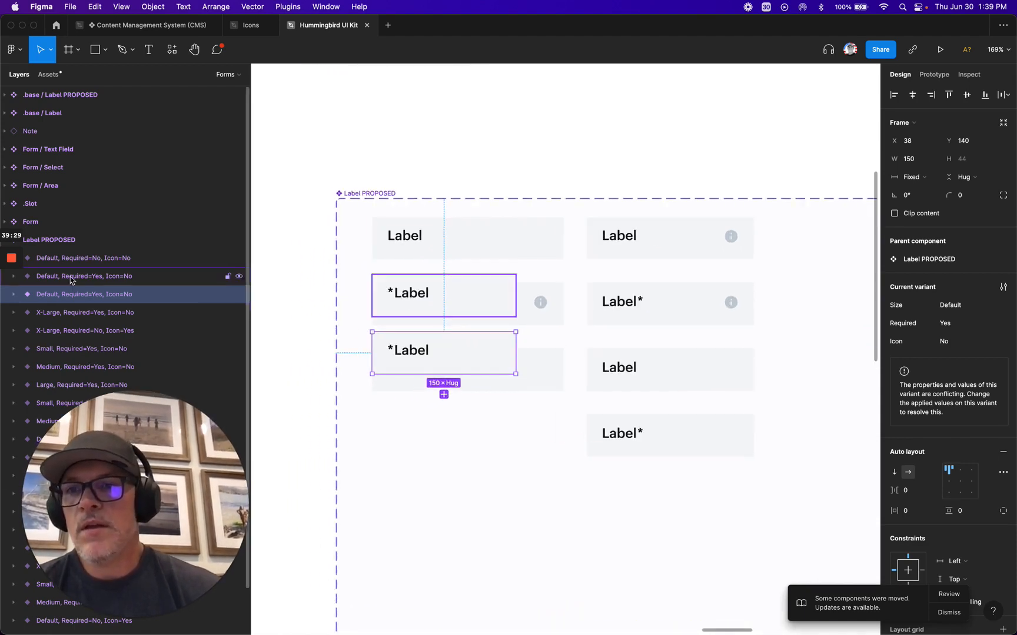
left_click(56, 314)
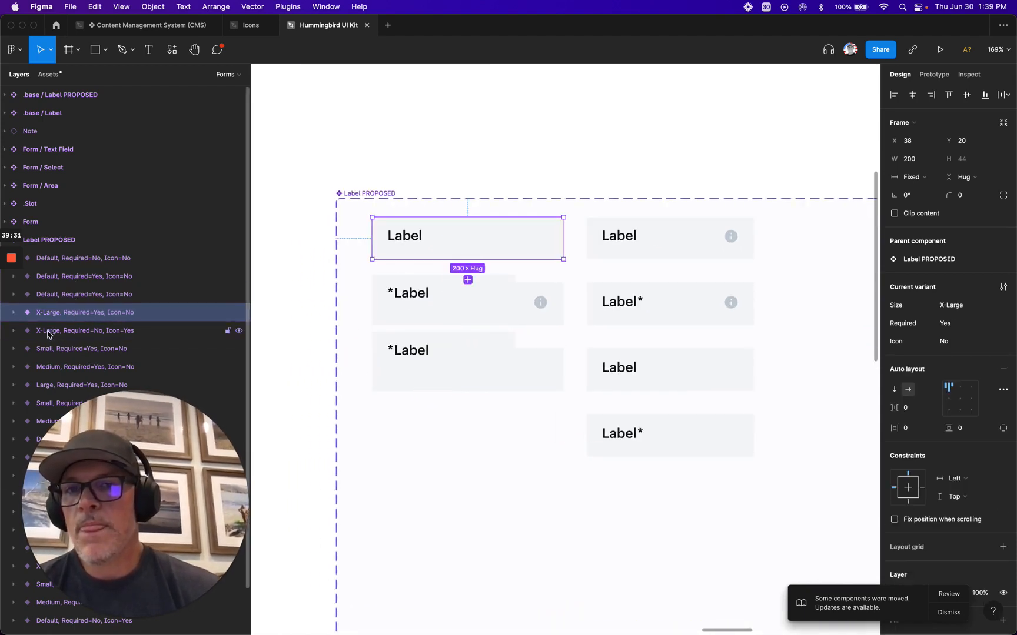
left_click(49, 330, "shift")
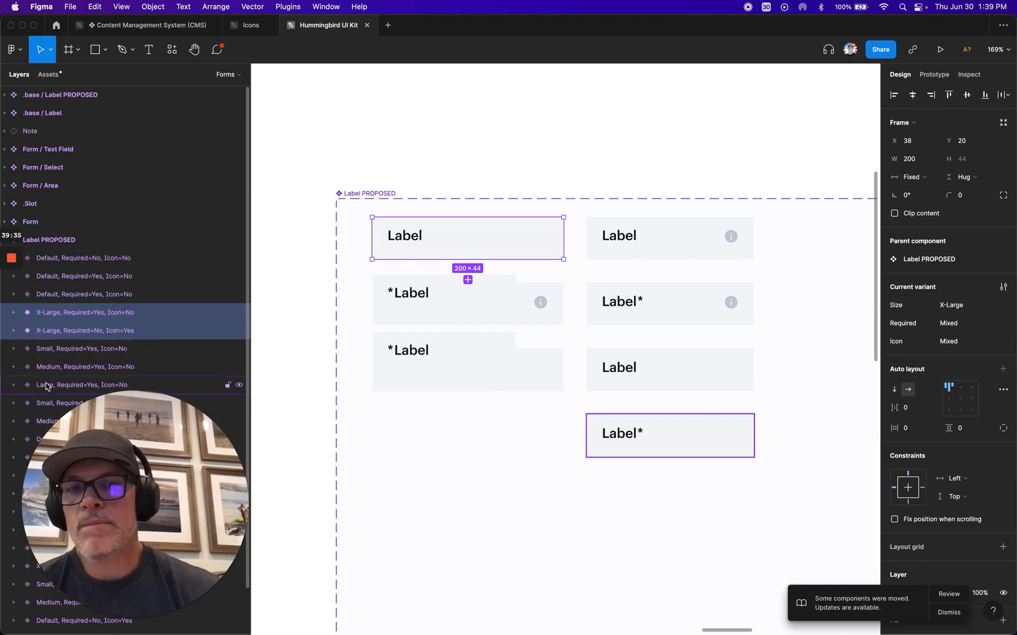
left_click(560, 286, "shift")
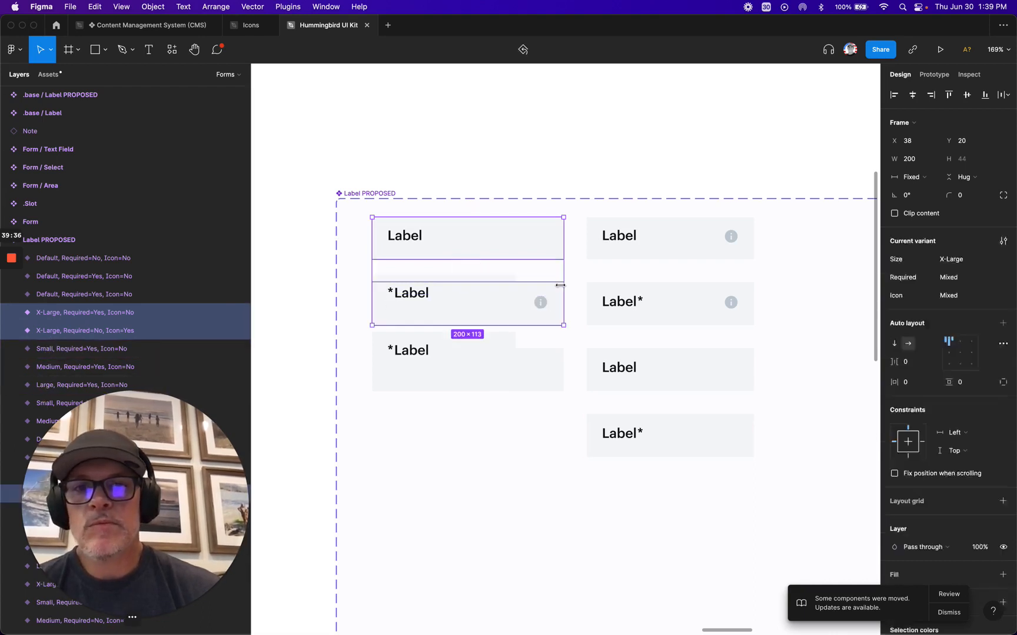
left_click(558, 353, "shift")
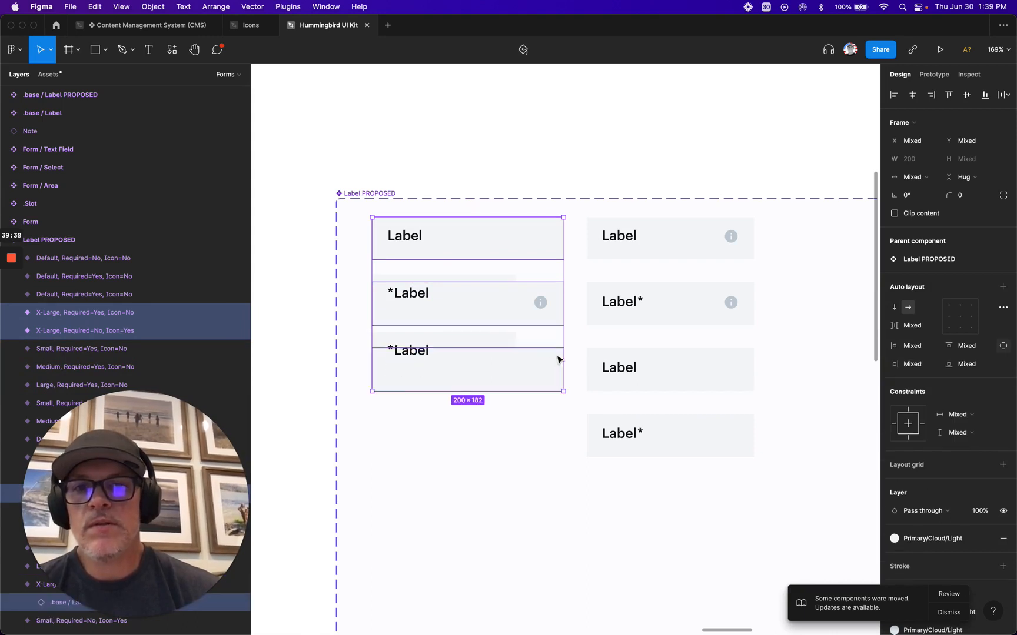
scroll(511, 385, "down", 5)
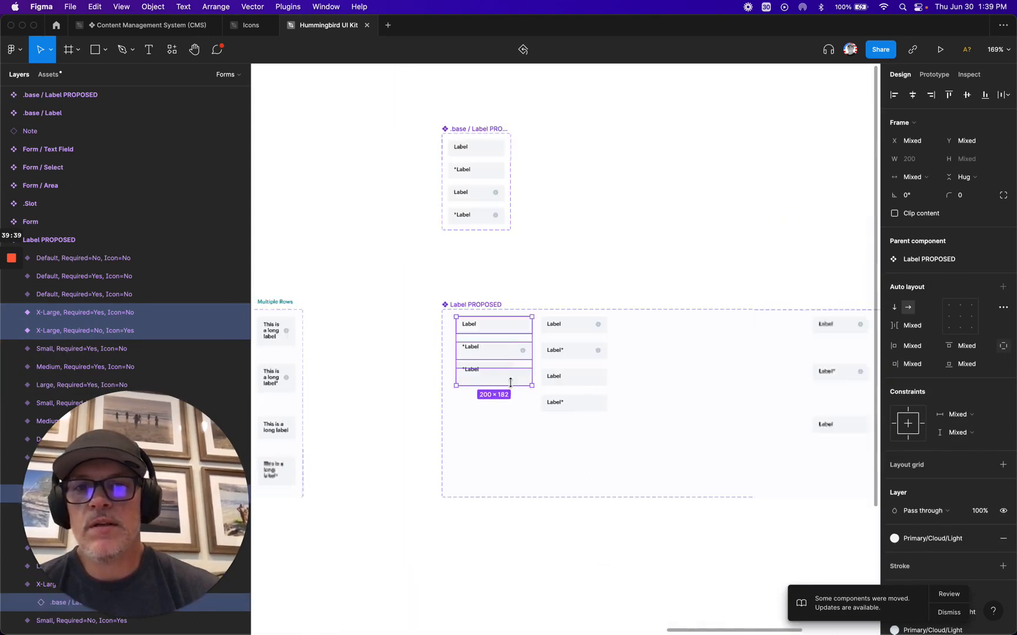
left_click(575, 325, "shift")
left_click(574, 351, "shift")
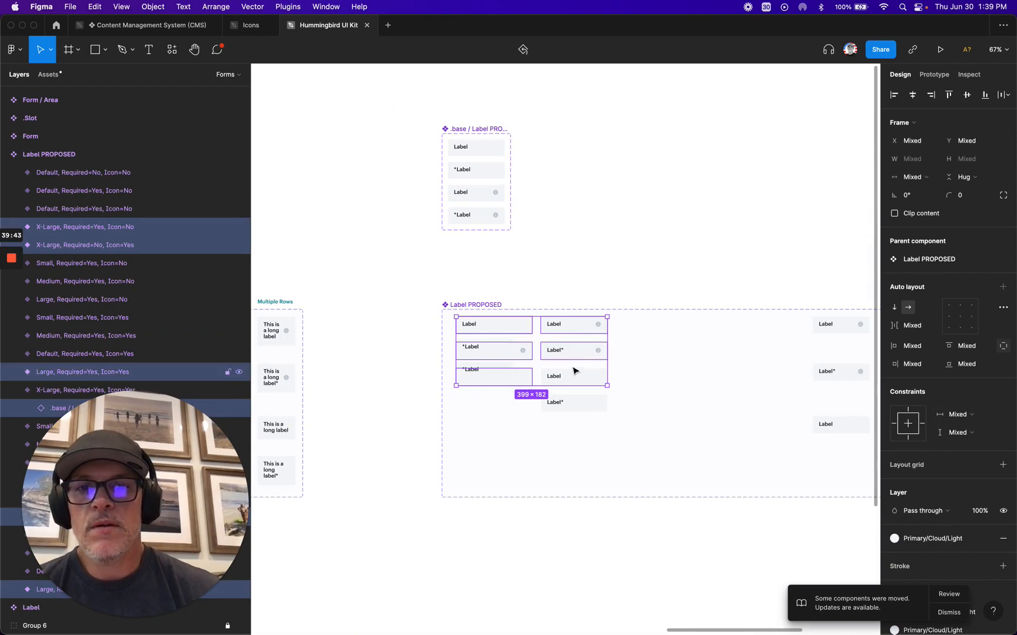
left_click(575, 377, "shift")
left_click(570, 403, "shift")
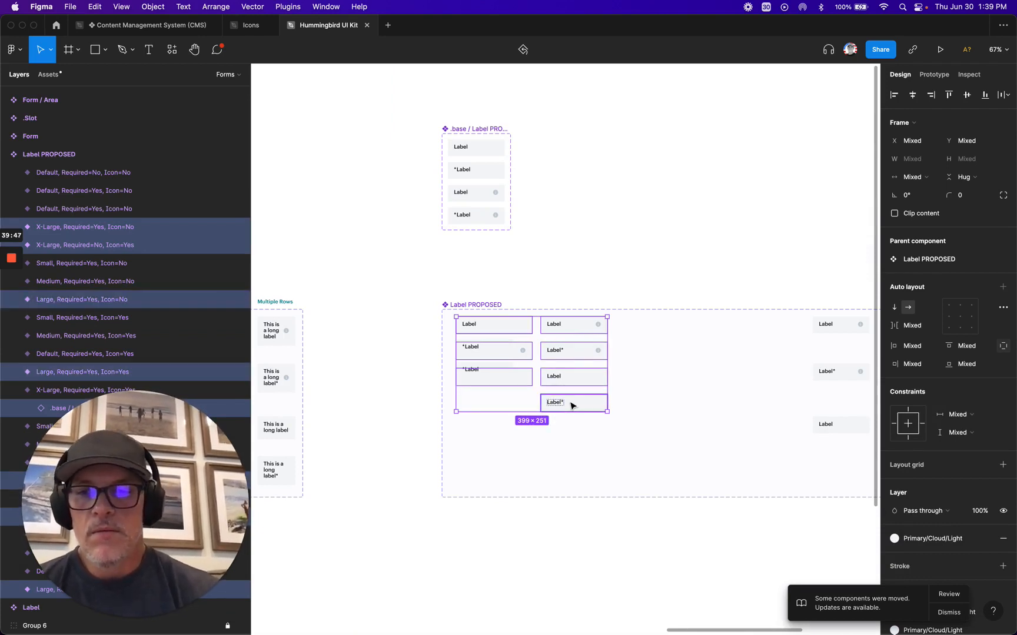
key("super+shift+h")
- Toggle the visibility of the first three Default variants off and on to match each layer to its label
scroll(479, 339, "up", 5)
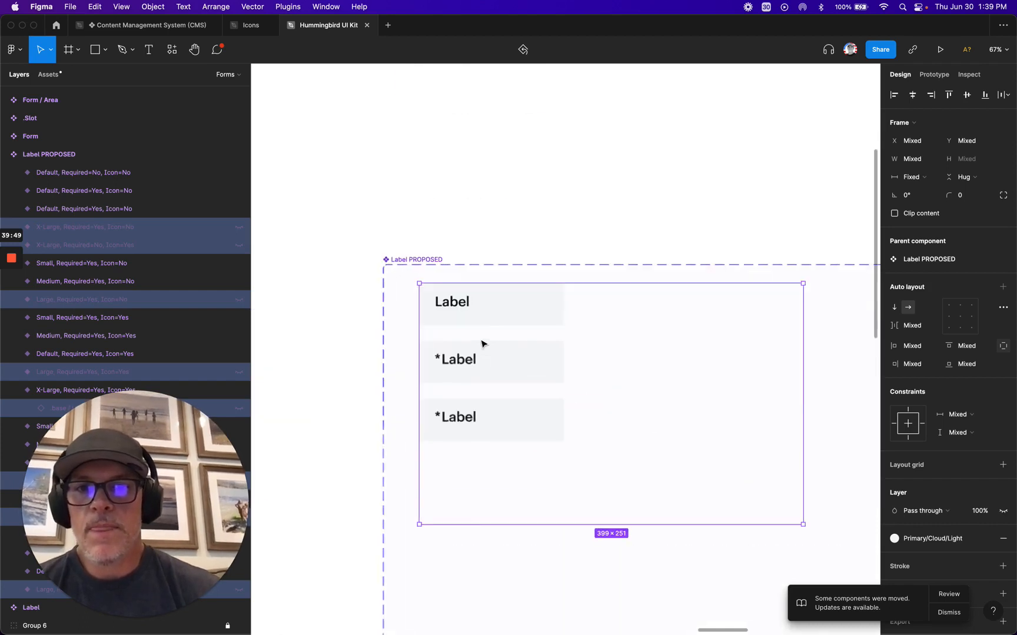
left_click(497, 319)
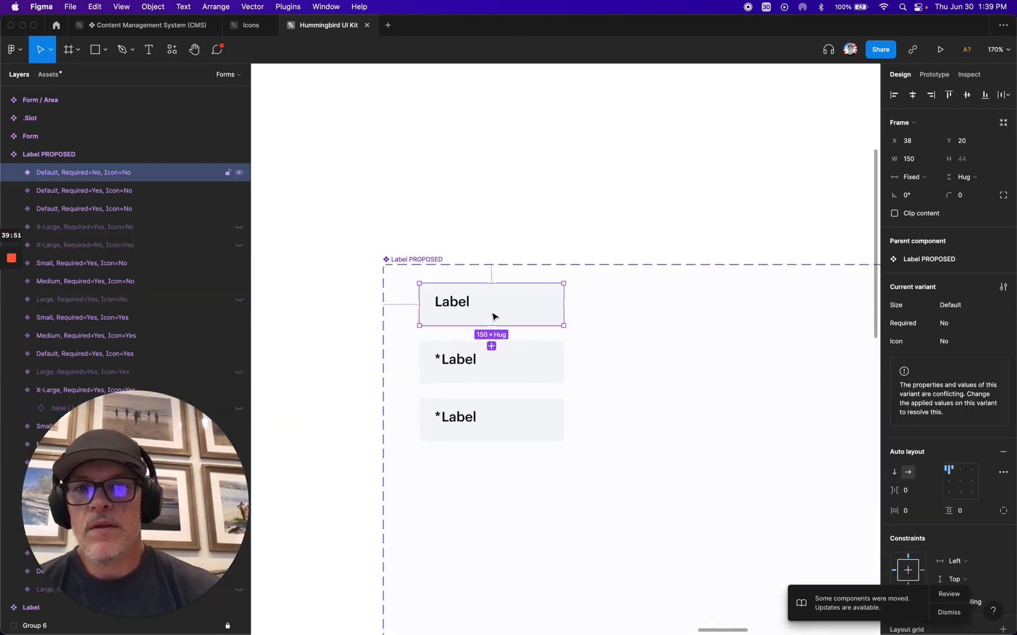
left_click(239, 173)
left_click(238, 172)
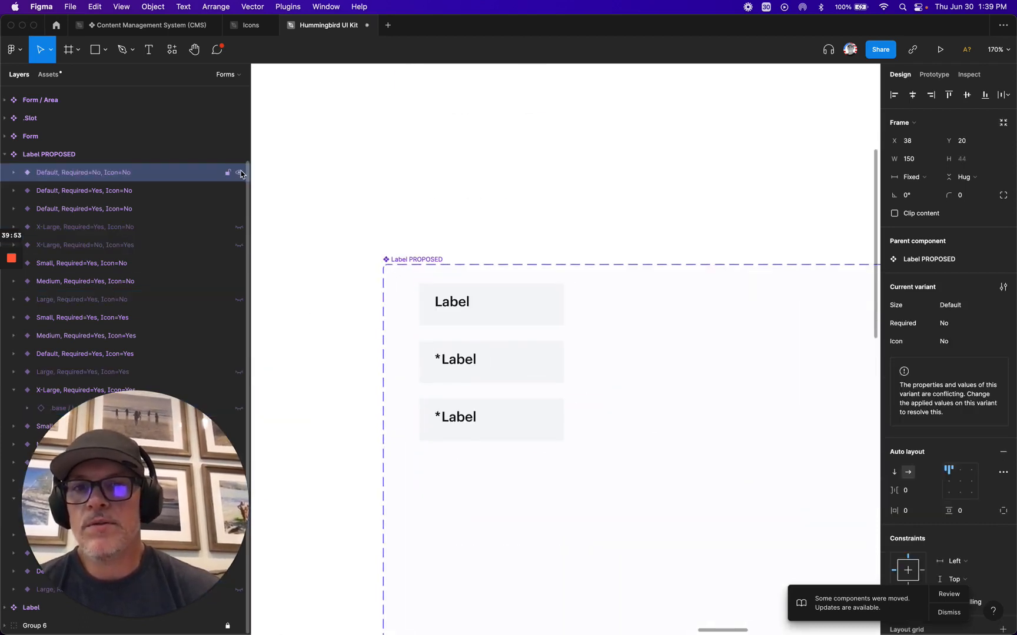
left_click(239, 190)
left_click(239, 191)
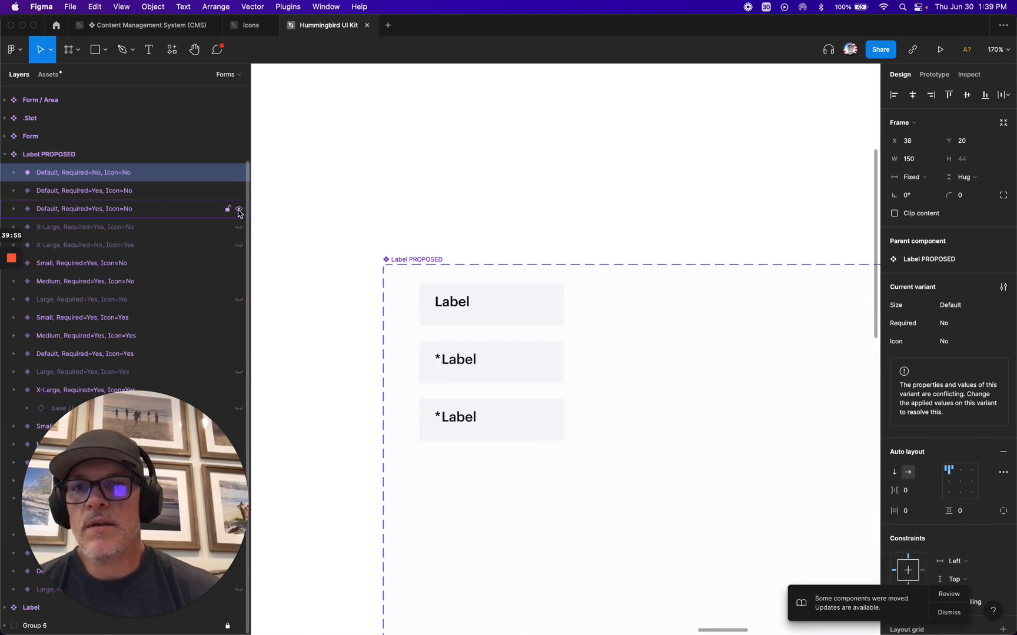
left_click(239, 209)
left_click(239, 208)
- Rename the third Default variant in Label PROPOSED as Size=Default, Required=No, Icon=Yes
left_click(79, 209)
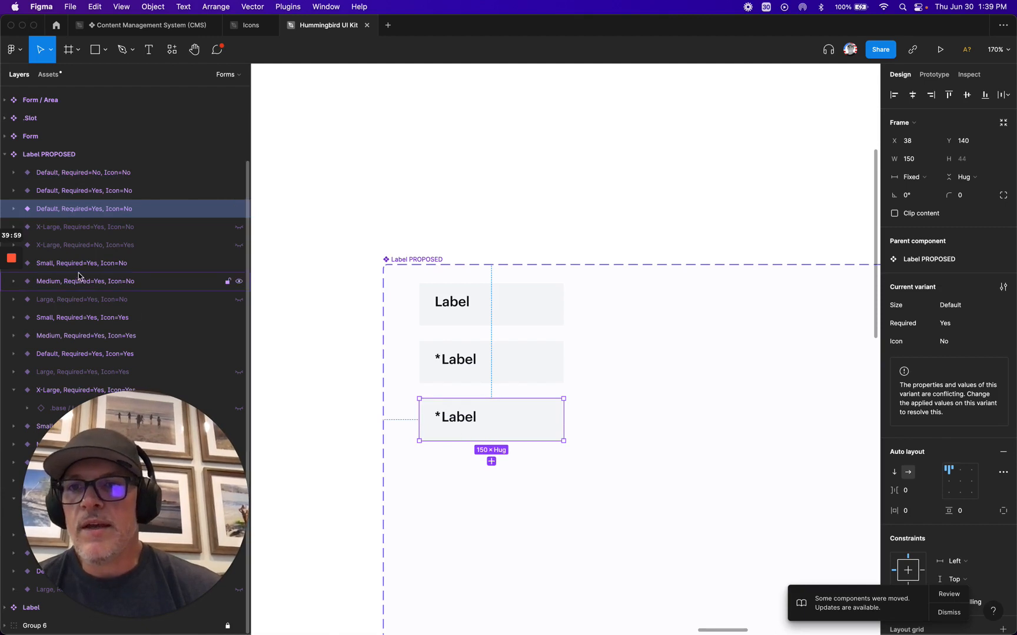
double_click(78, 211)
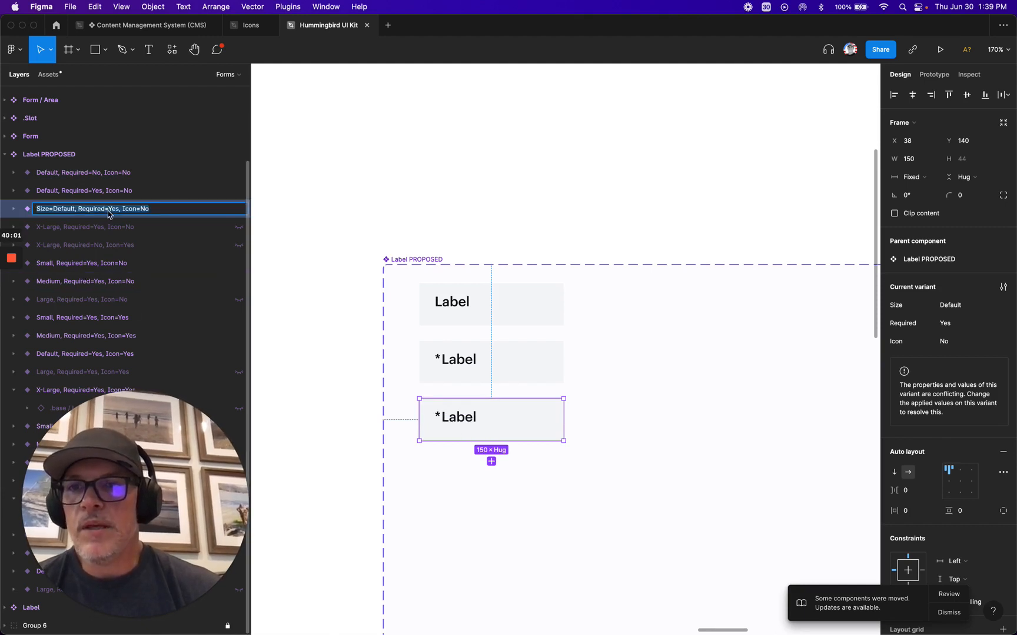
double_click(112, 211)
type("No")
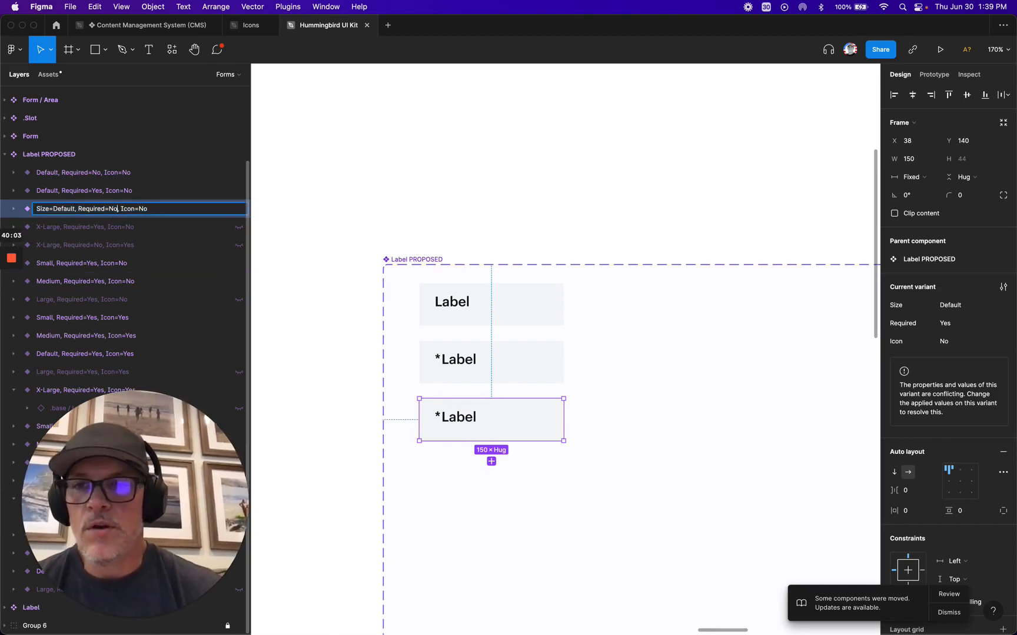
double_click(144, 210)
type("Yes")
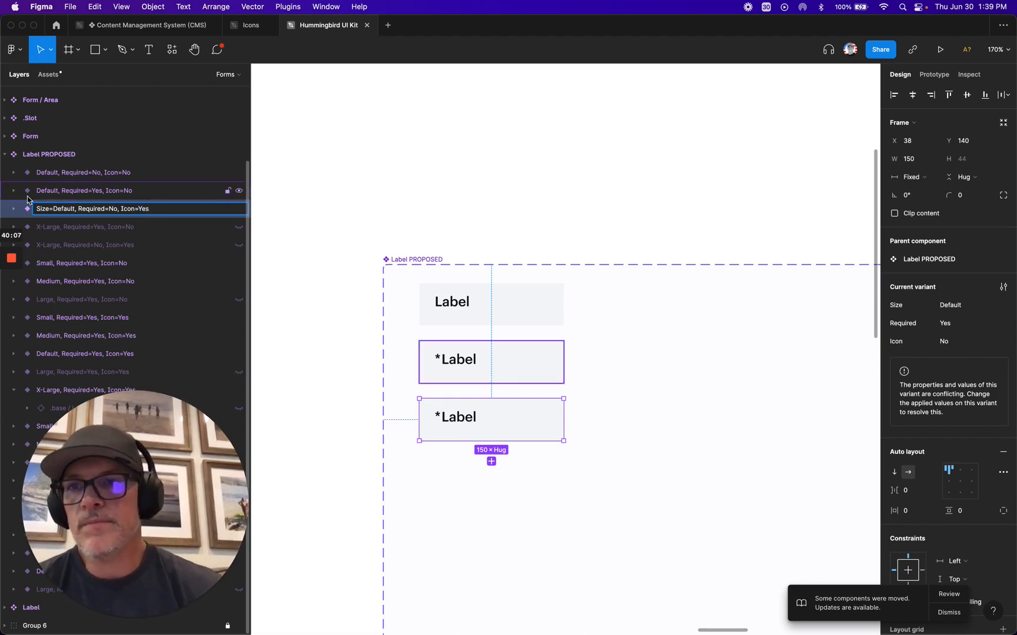
key("Return")
- Turn off Required and turn on Info for the instance nested in the Default, Required=No, Icon=Yes variant, and collapse its layer
left_click(12, 211)
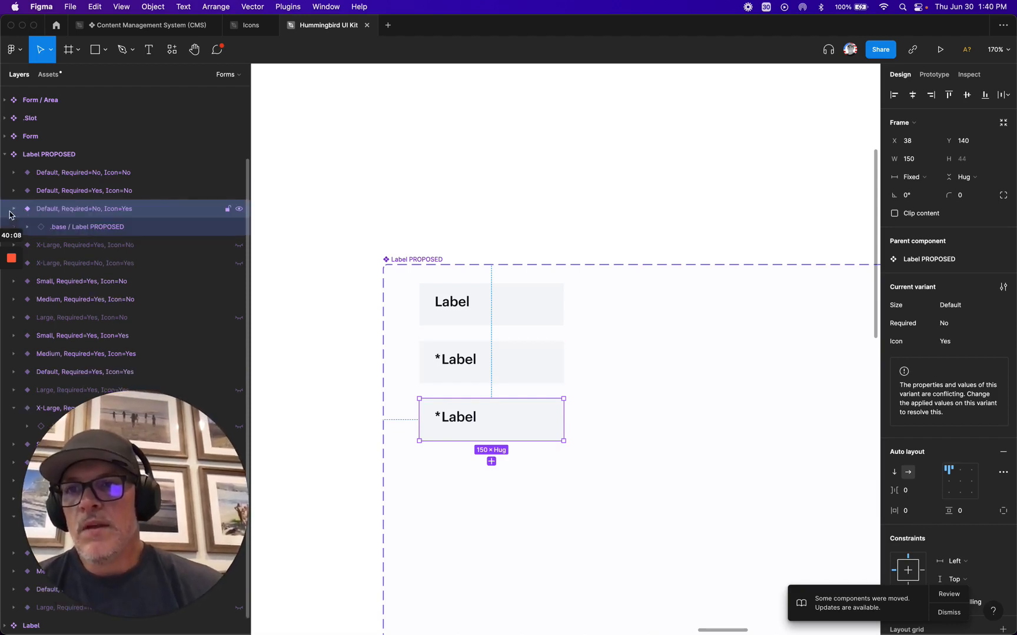
left_click(75, 229)
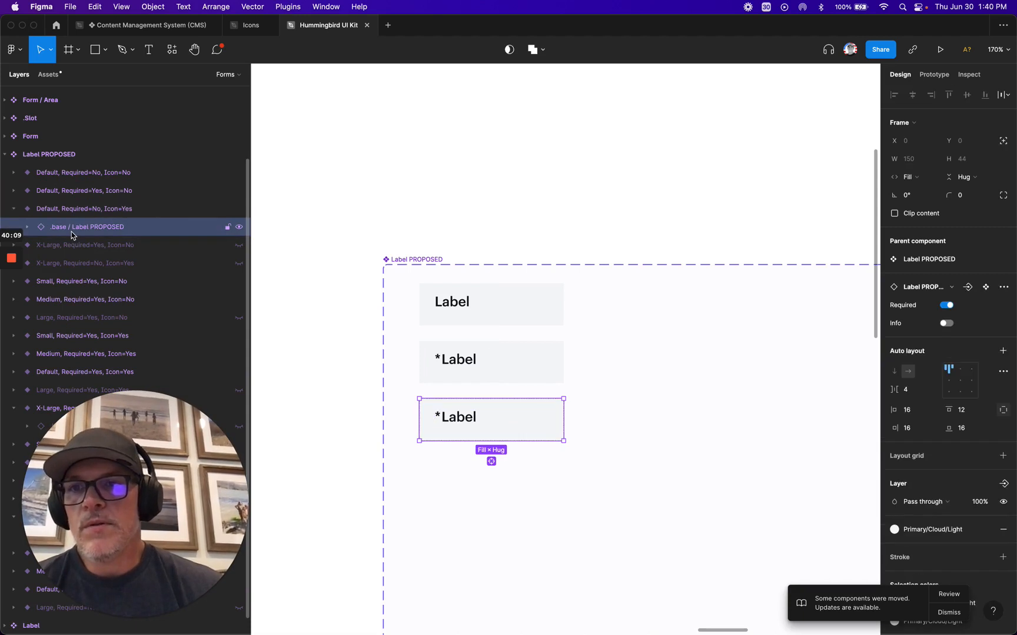
left_click(948, 305)
left_click(945, 324)
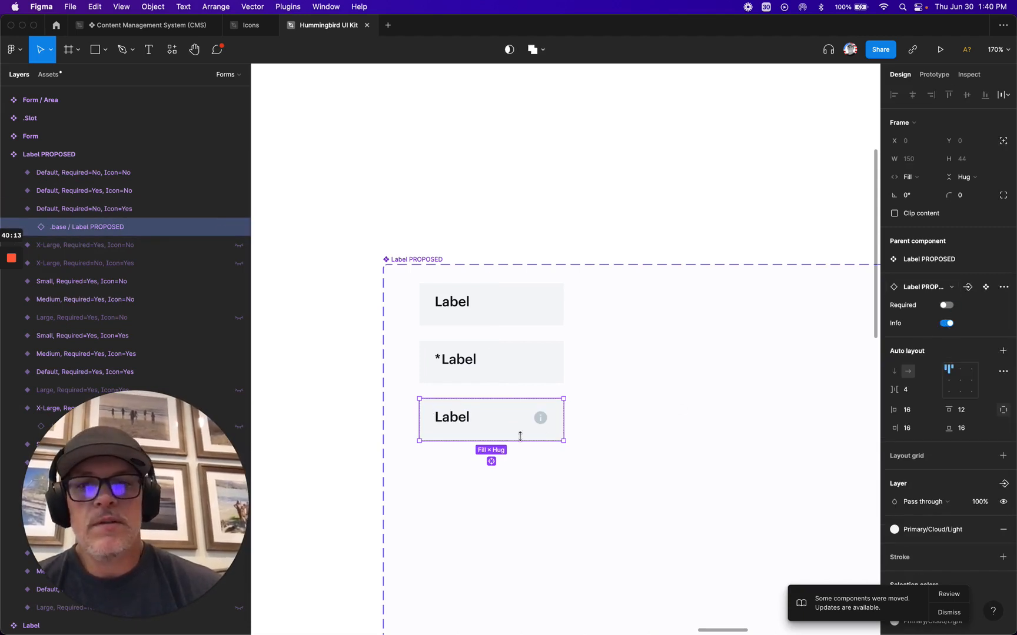
left_click(13, 210)
- Duplicate the Default, Required=No, Icon=Yes variant and move the copy 60 px down, to Y 200
left_click(51, 210)
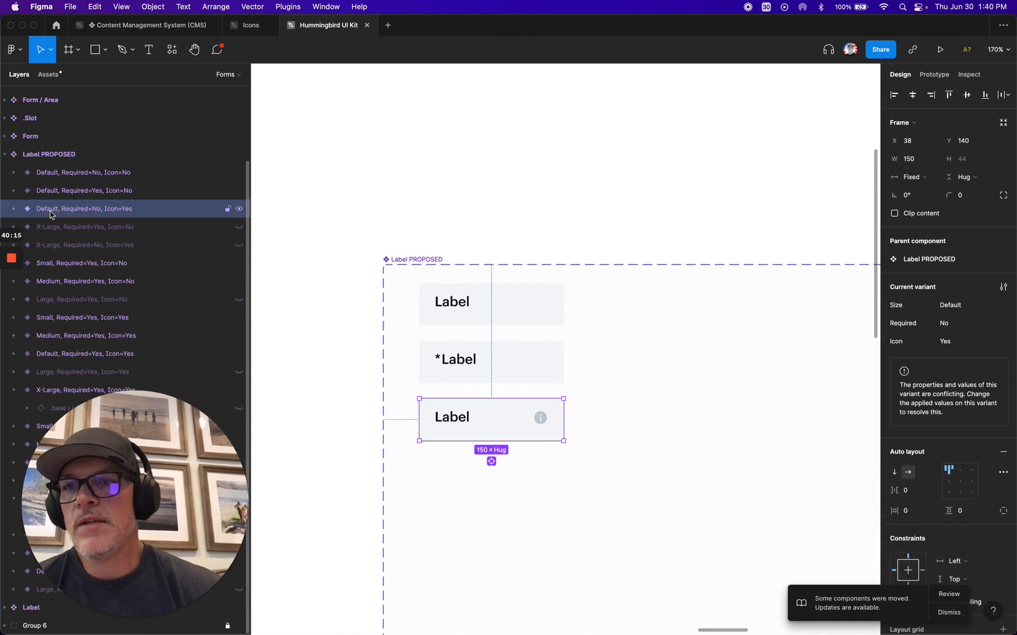
left_click_drag(72, 210, 77, 224)
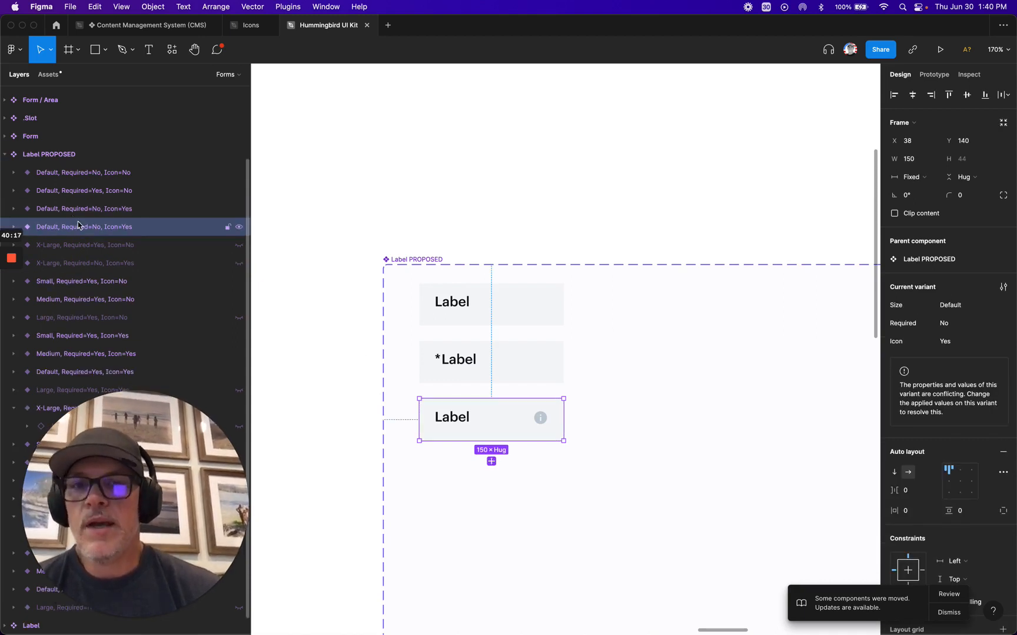
key("shift+Down")
key("shift+Down")
key("shift+Down")
key("shift+Down")
key("shift+Down")
key("shift+Down")
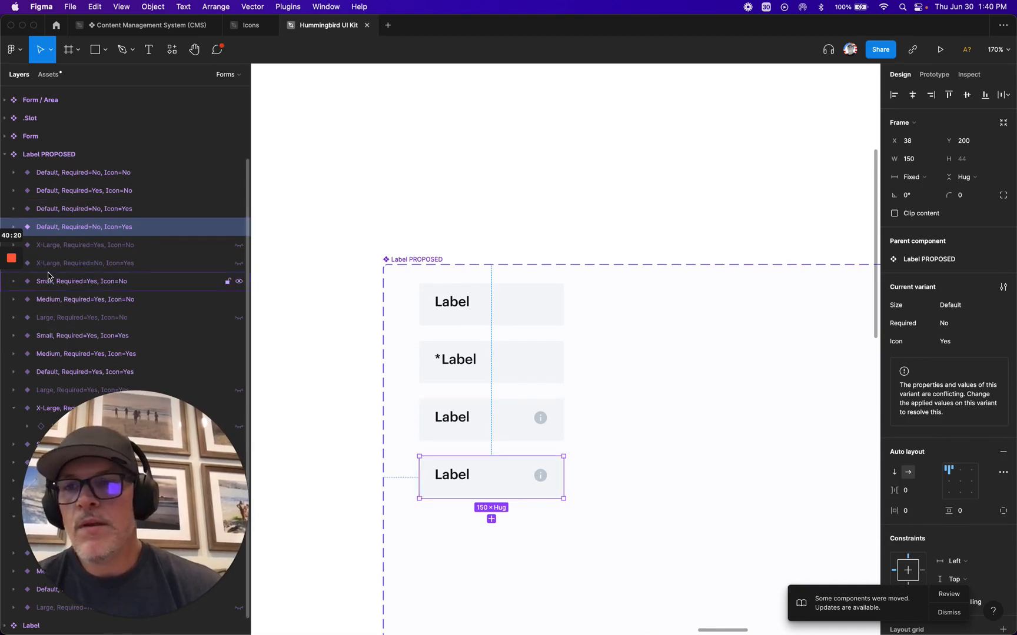
- Rename the copied variant at Y 200 as Size=Default, Required=Yes, Icon=Yes
double_click(84, 234)
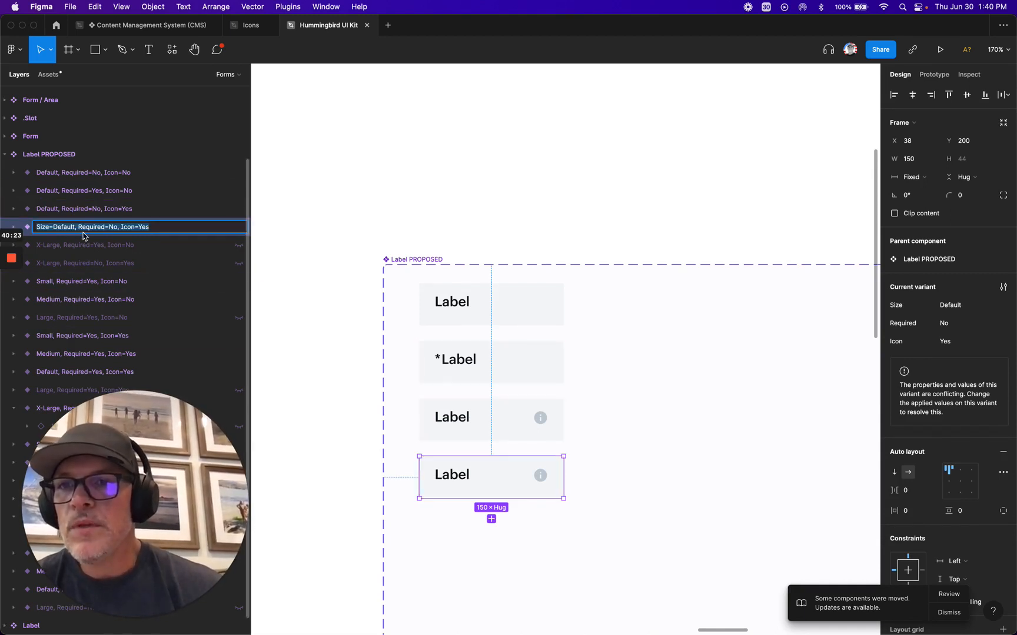
left_click(114, 234)
key("BackSpace")
key("BackSpace")
type("Yes")
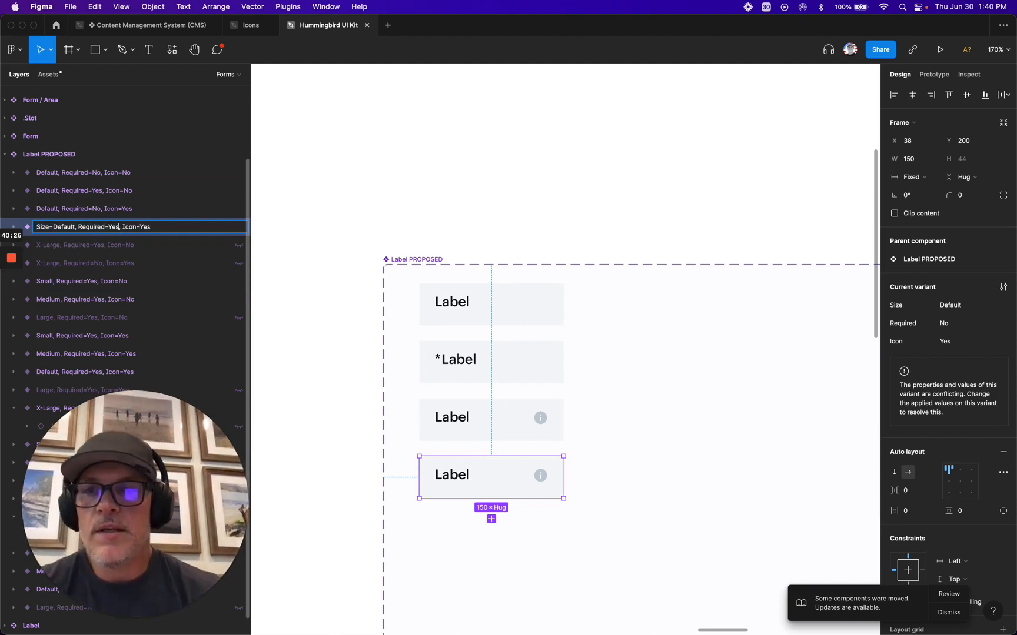
key("Return")
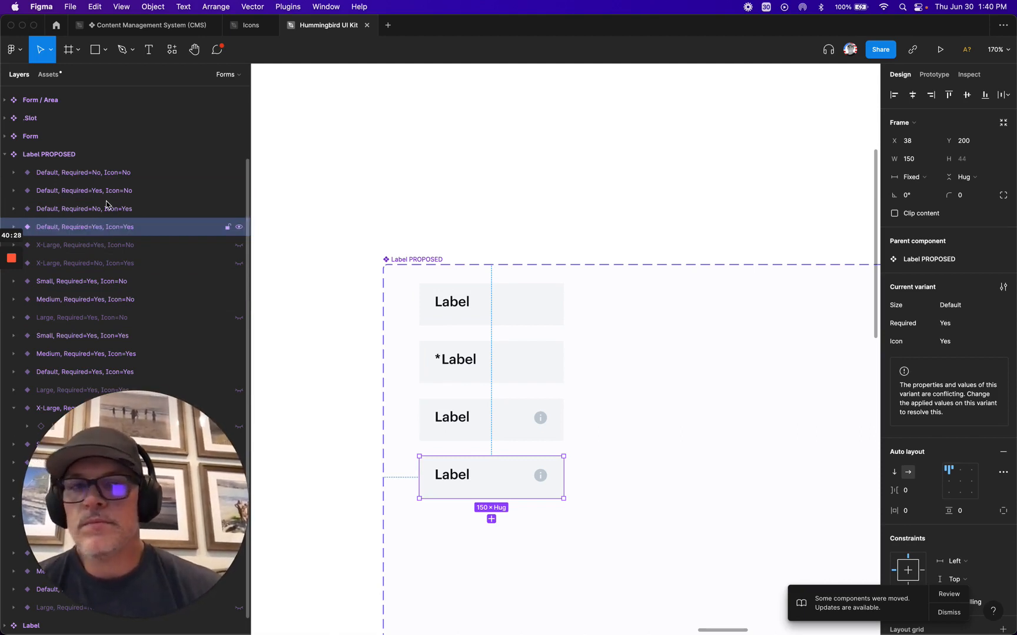
- Turn on Required for the instance nested in the Default, Required=Yes, Icon=Yes variant, and select all four Default variants with their layers collapsed
key("Return")
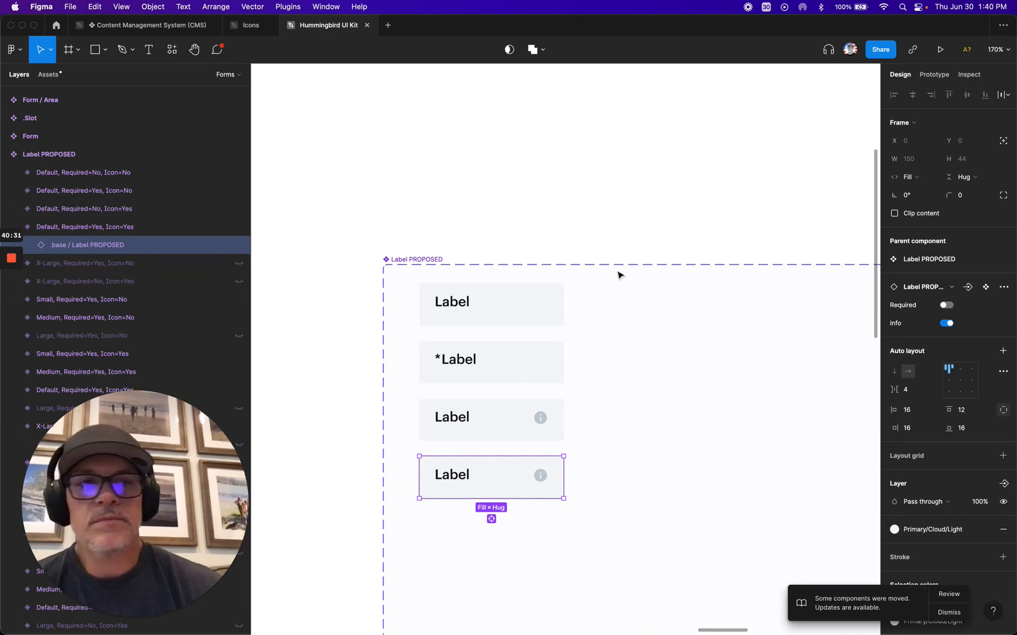
left_click(946, 307)
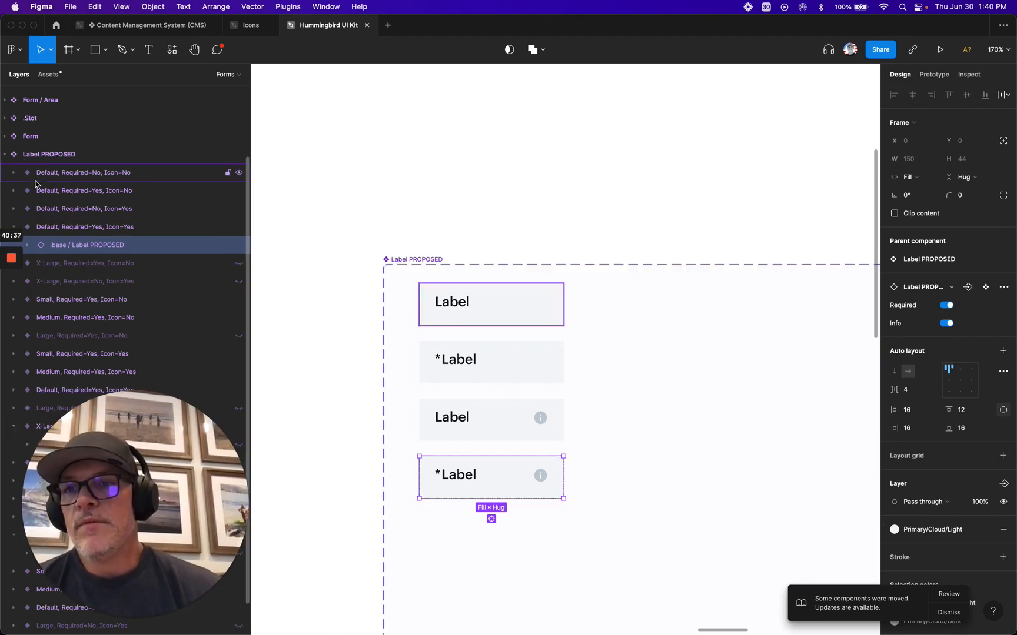
left_click(54, 229)
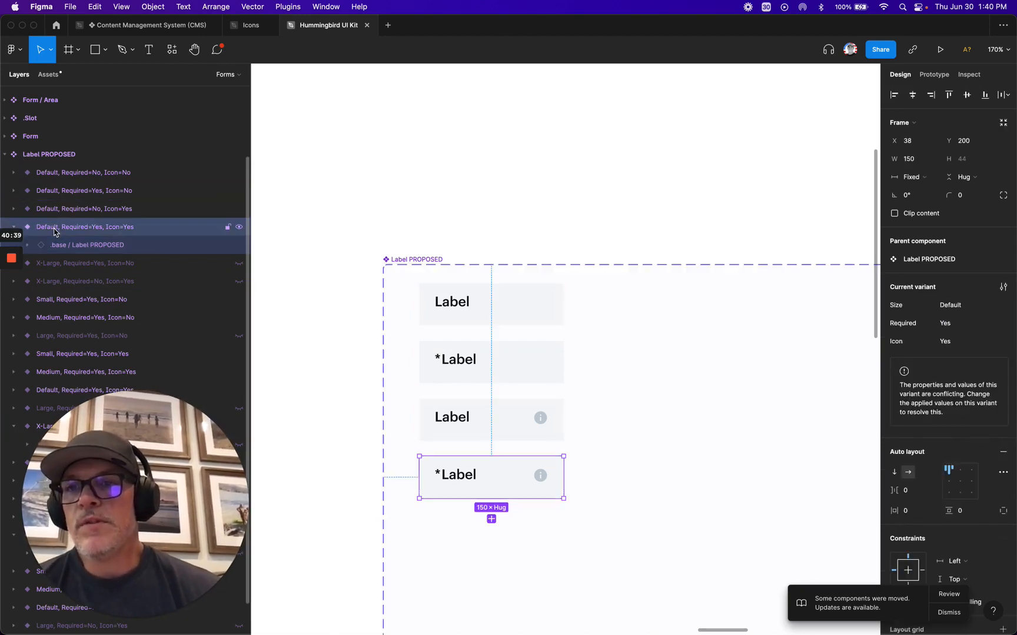
key("alt+l")
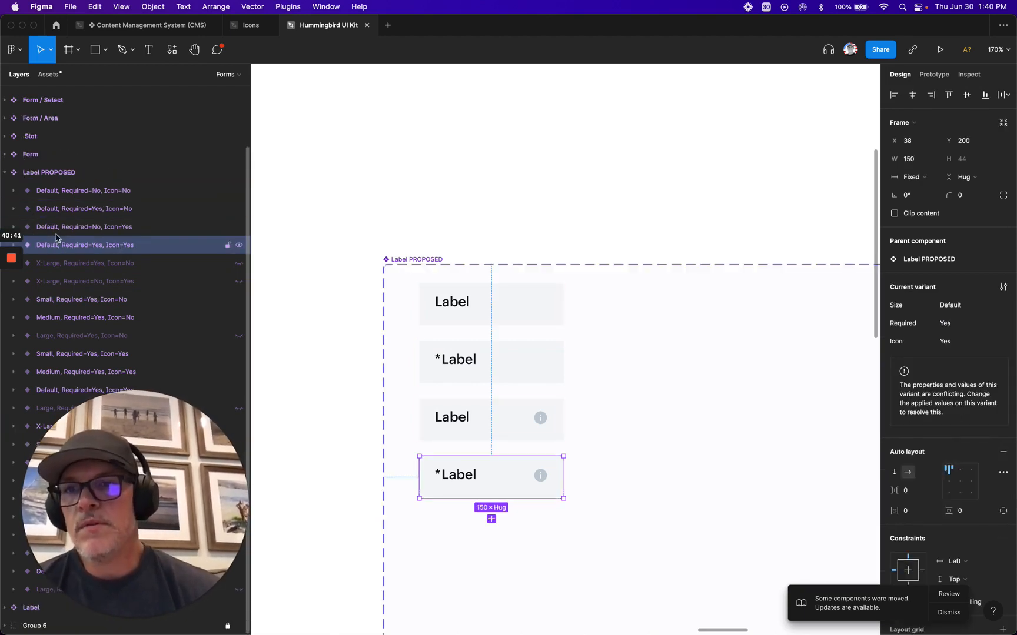
left_click(64, 196, "shift")
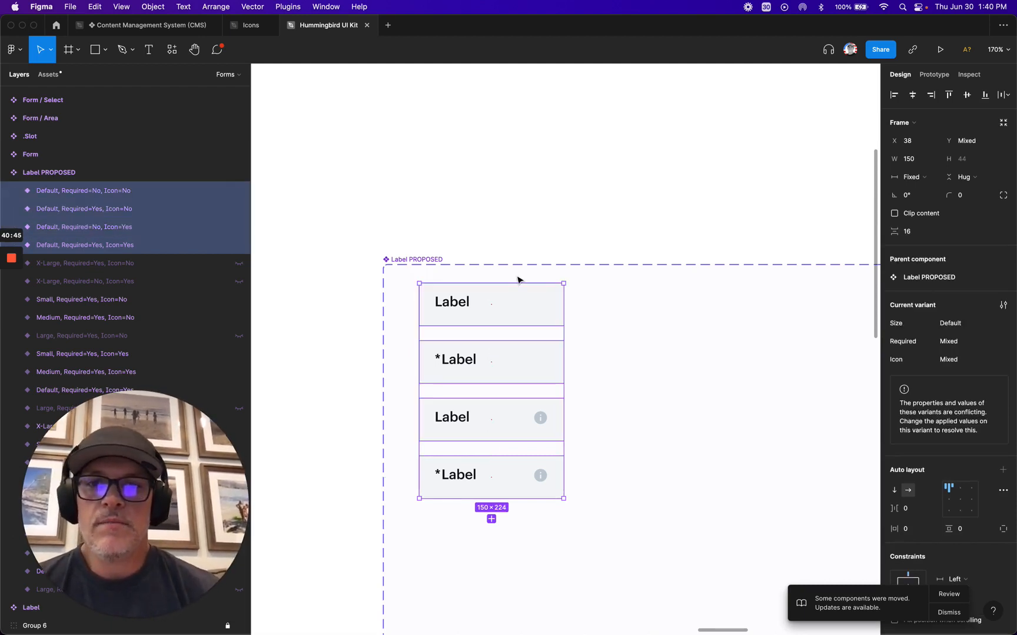
scroll(479, 312, "down", 3)
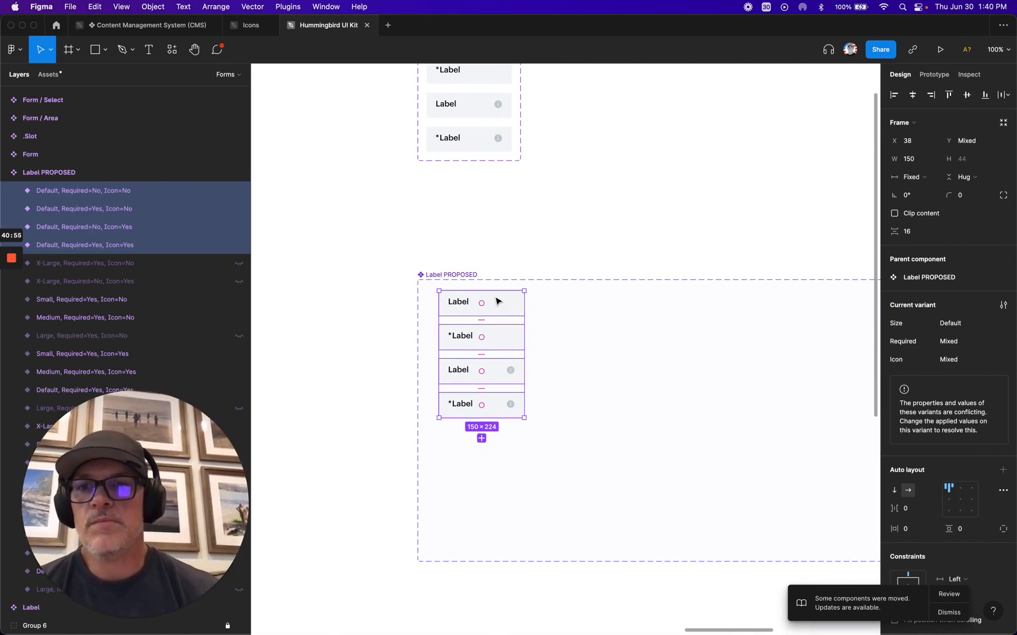
- Unhide the X-Large, Required=Yes, Icon=No variant and move it 170 px to the right, to X 208, beside the Default column
left_click(59, 267)
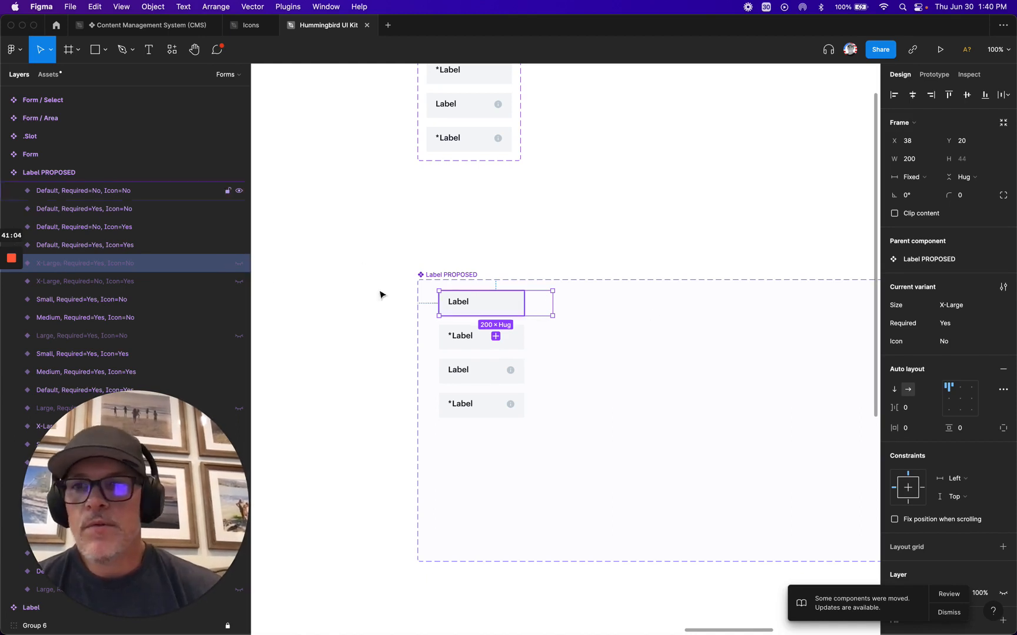
left_click(239, 264)
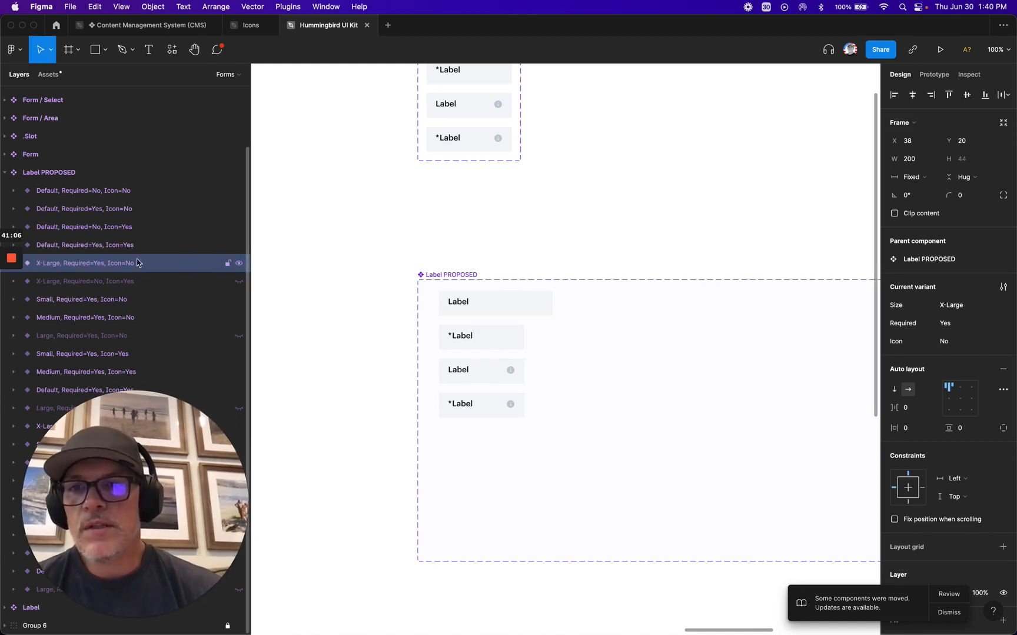
key("shift+Right")
key("shift+Right")
key("shift+Right")
key("shift+Right")
key("shift+Right")
key("shift+Right")
key("shift+Right")
key("shift+Right")
key("shift+Right")
key("shift+Right")
key("shift+Right")
key("shift+Right")
key("shift+Right")
key("shift+Right")
key("shift+Right")
key("shift+Right")
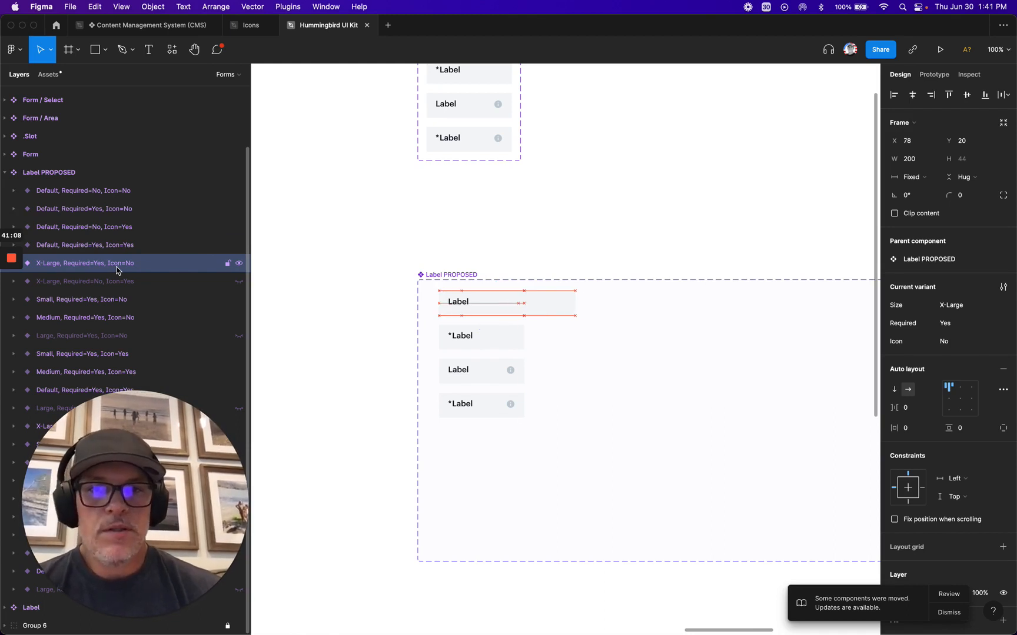
key("shift+Right")
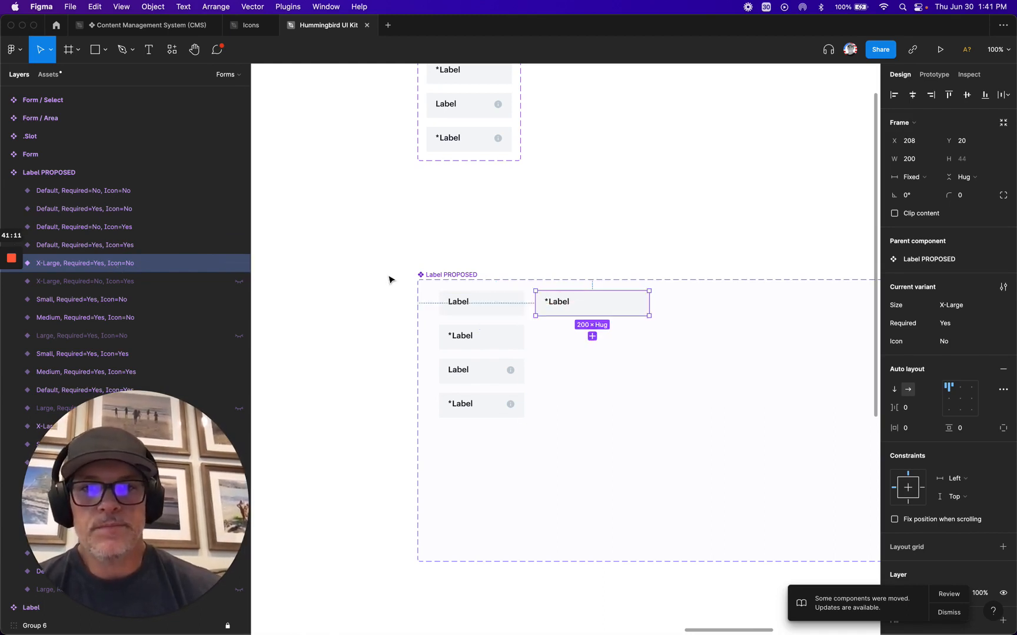
- Nudge the X-Large, Required=Yes, Icon=No variant left to X 204, leaving a 16 px gap beside the Default column
scroll(526, 316, "up", 5)
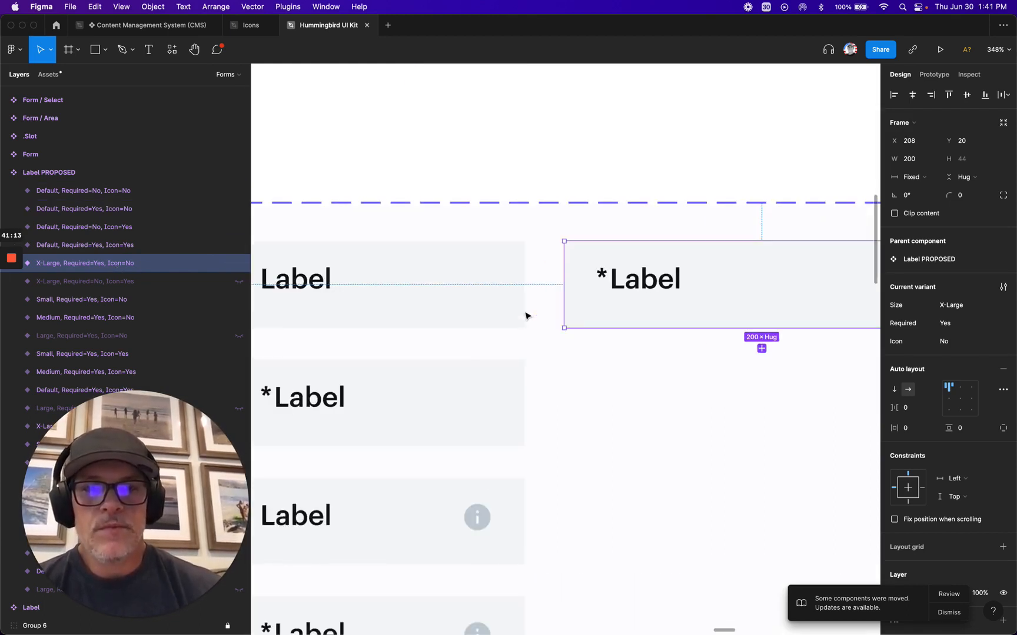
key("Left")
key("Left")
key("Left")
key("Left")
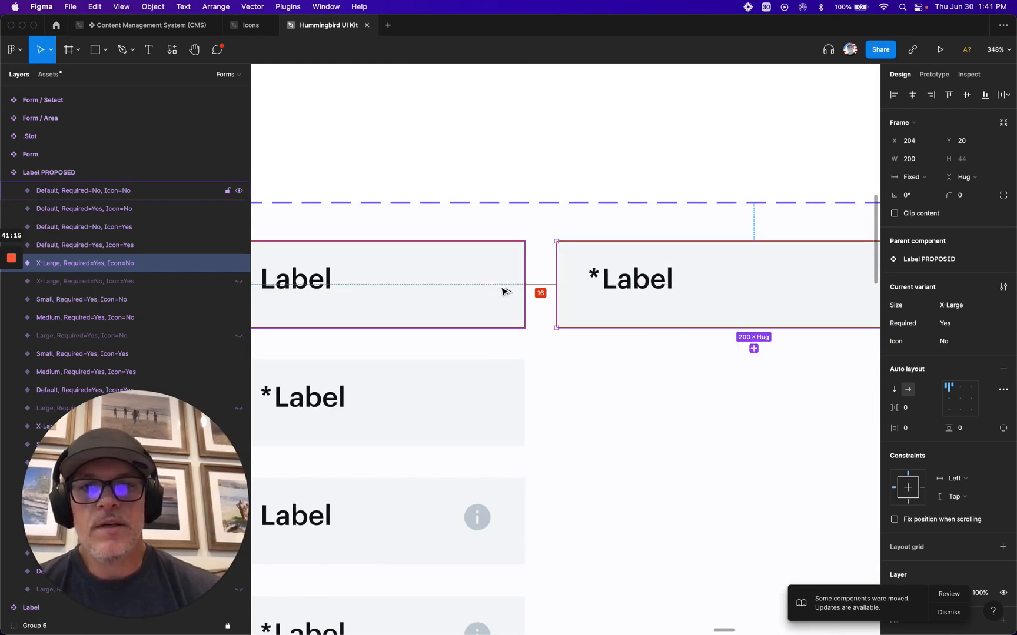
- Rename the X-Large variant beside the Default column as Size=X-Large, Required=No, Icon=No
scroll(503, 290, "down", 5)
scroll(501, 289, "up", 3)
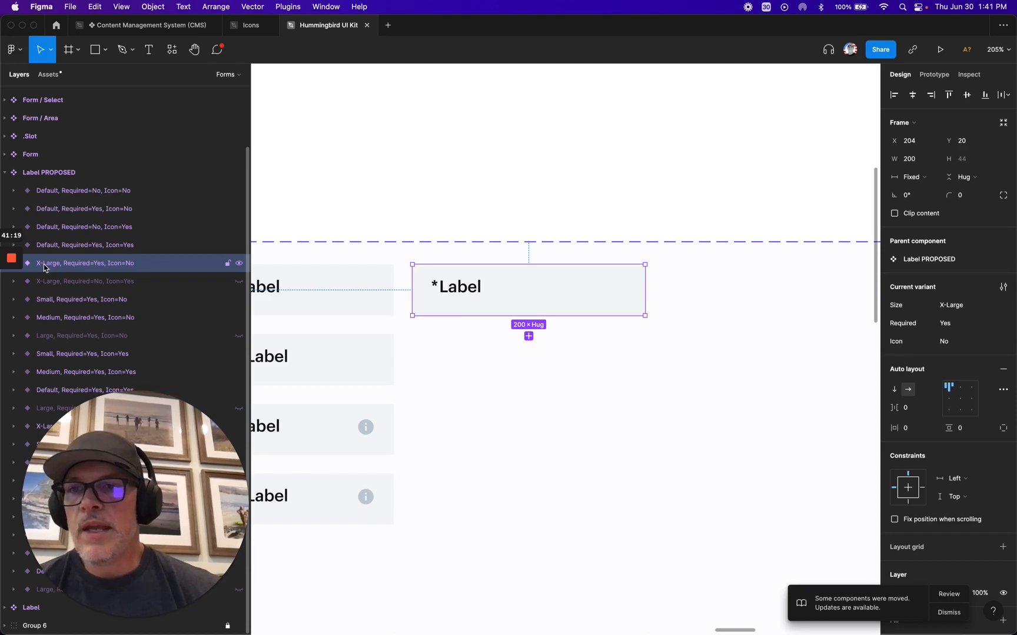
double_click(85, 269)
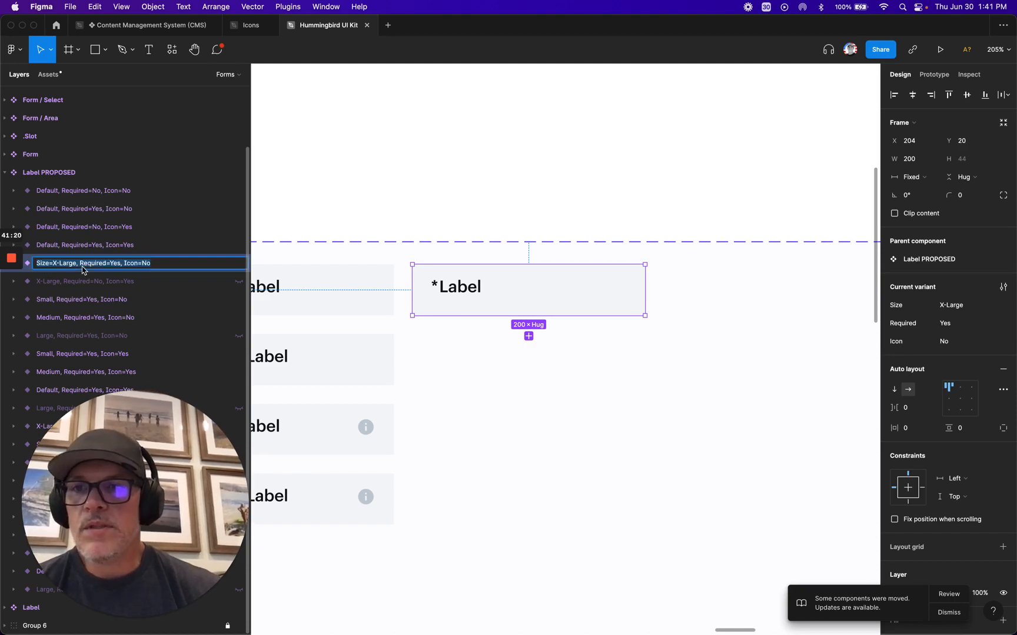
double_click(117, 264)
type("No")
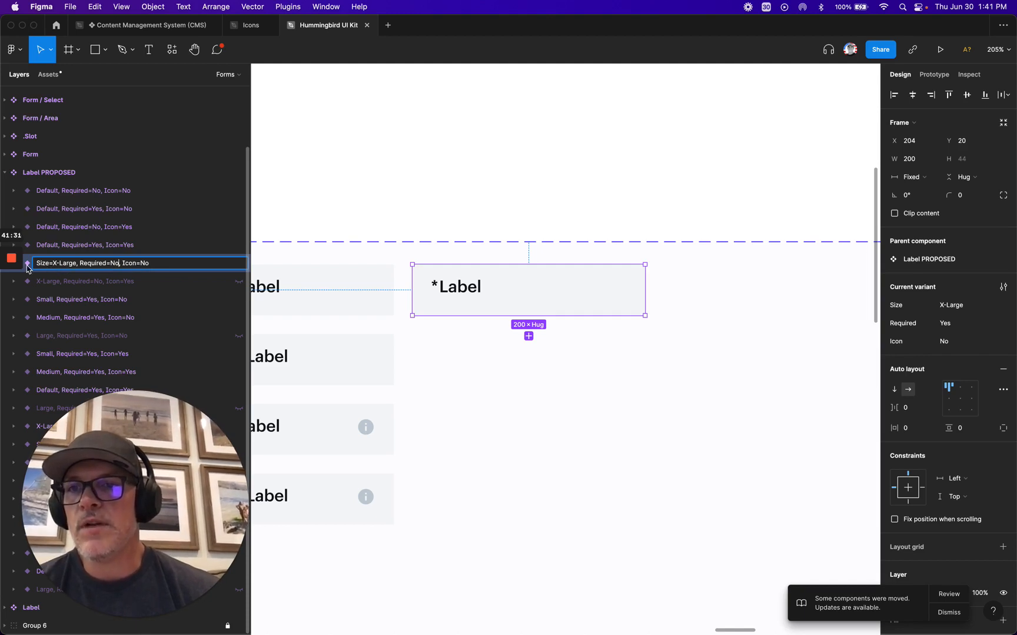
key("Return")
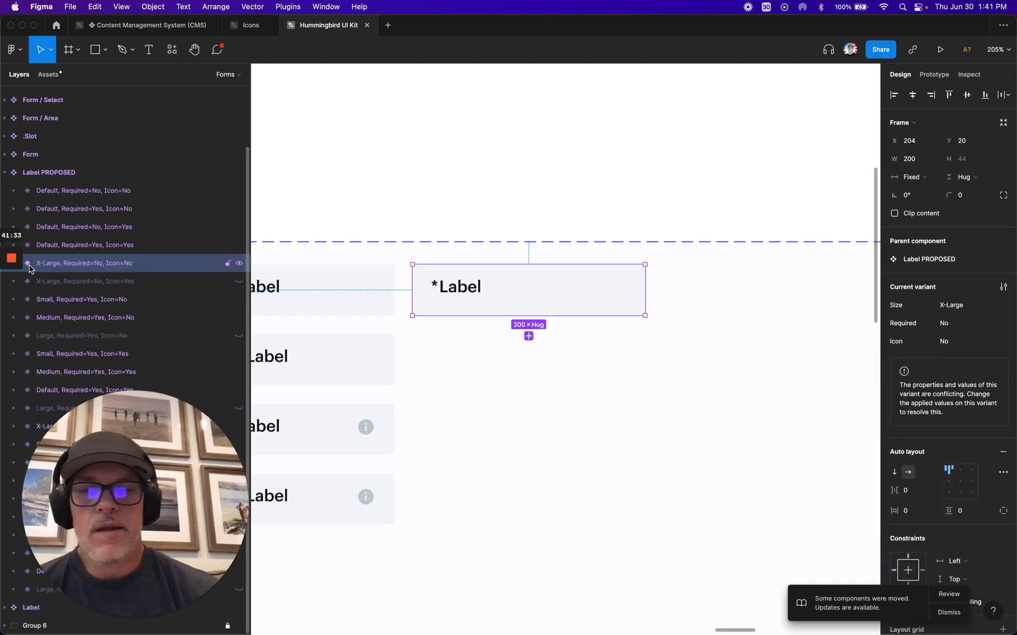
key("Return")
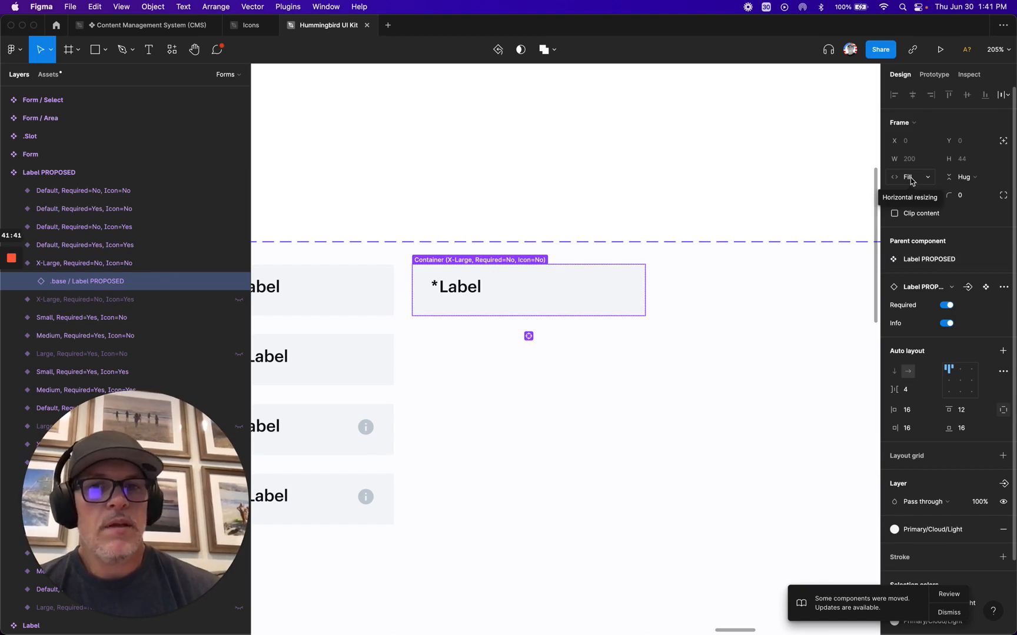
left_click(947, 305)
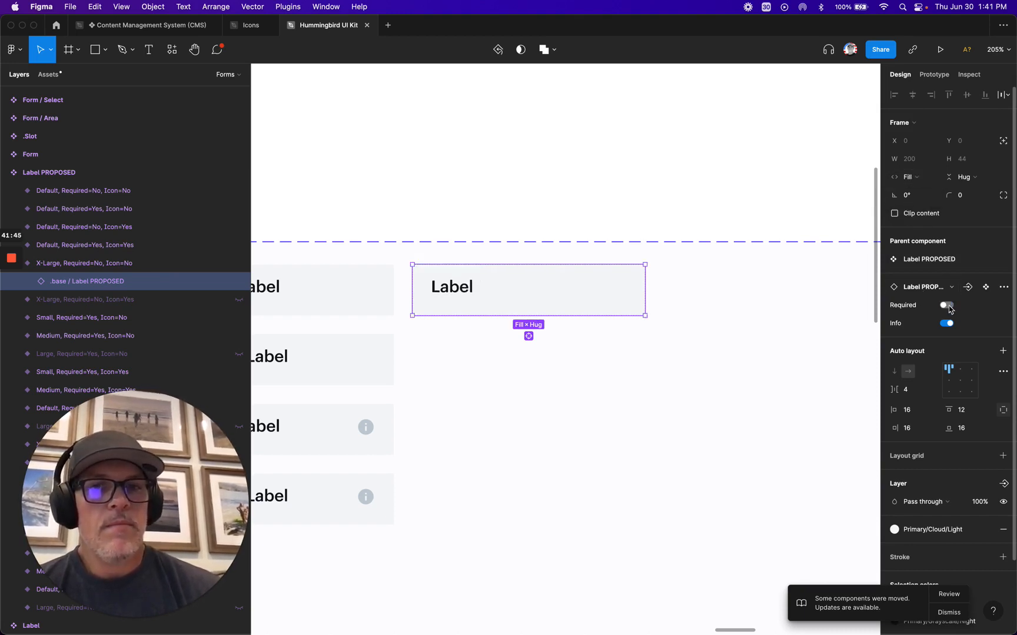
left_click(947, 305)
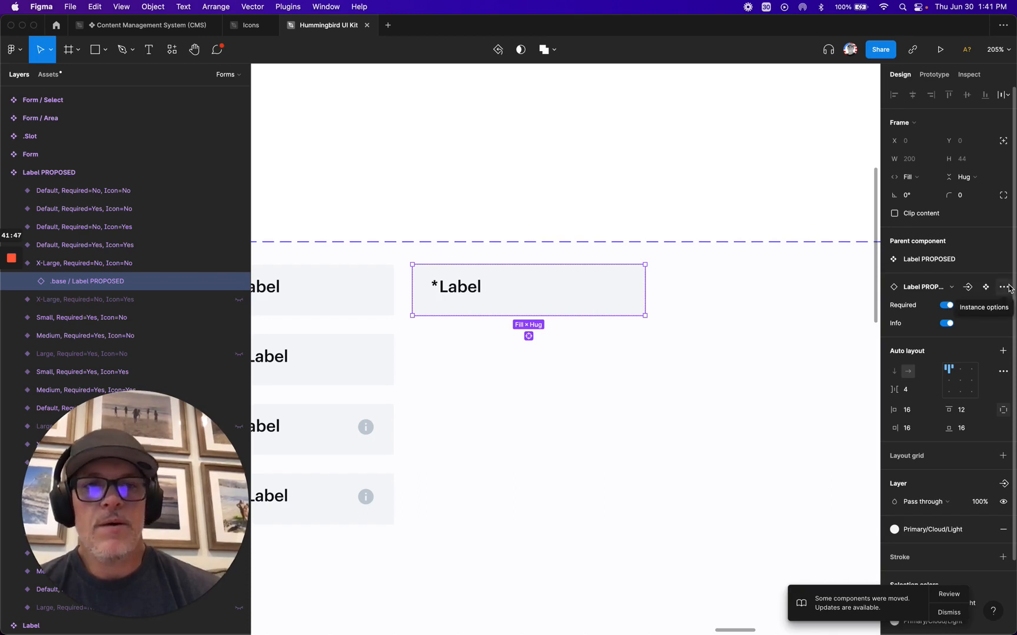
left_click(951, 327)
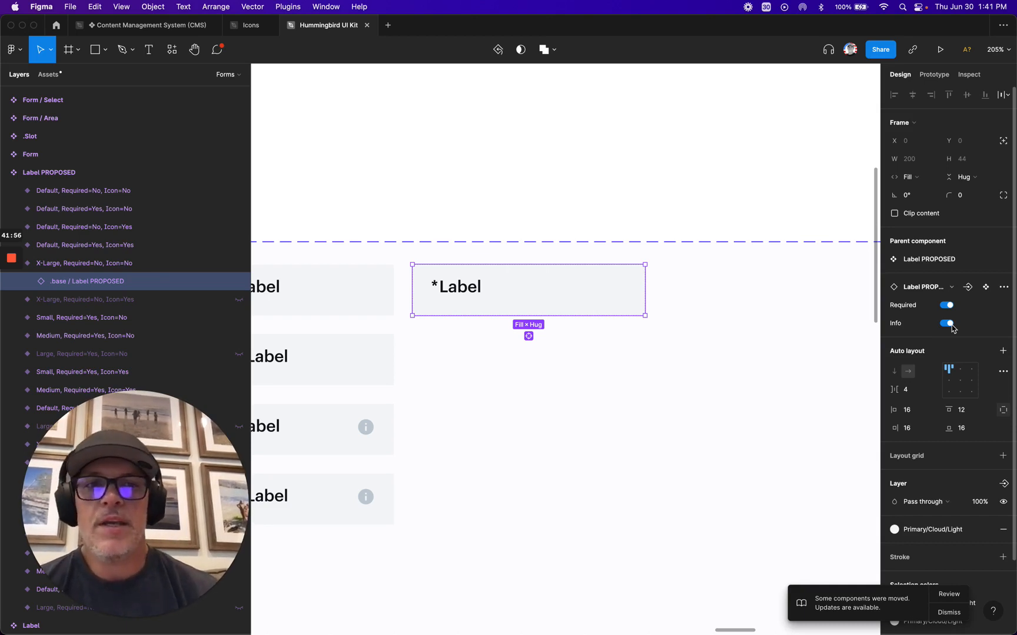
- Expand the instance nested in the X-Large, Required=No, Icon=No variant and unhide the Info layer inside its Icon frame
left_click(28, 282)
left_click(40, 300)
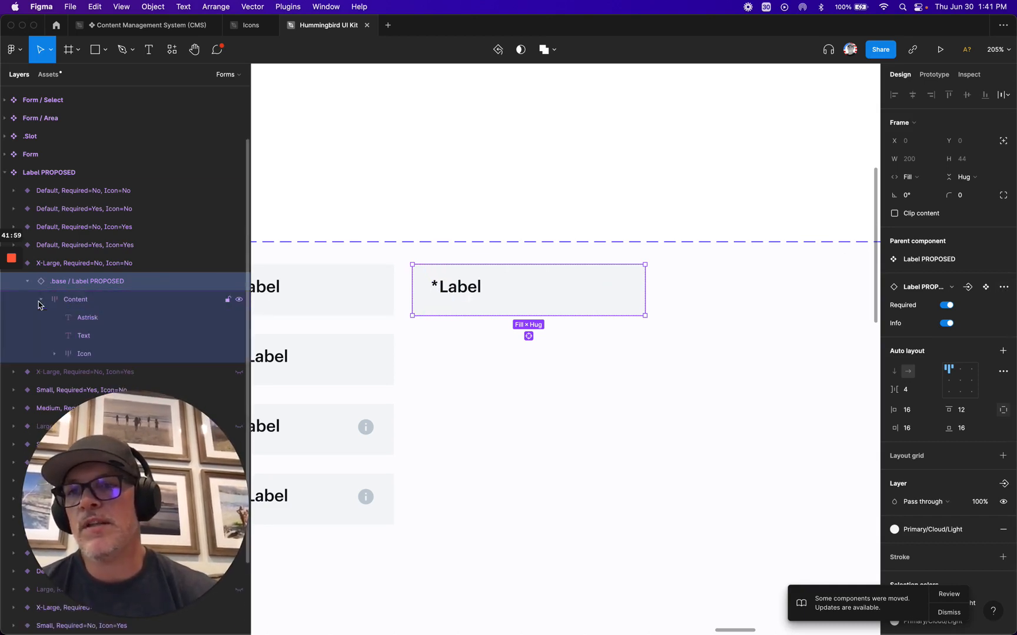
left_click(55, 354)
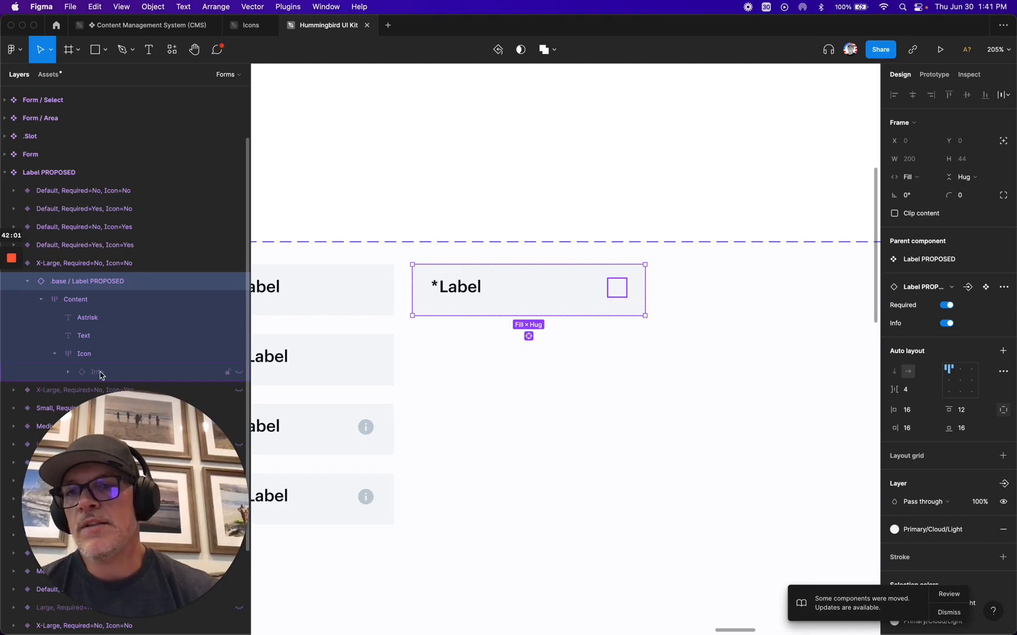
left_click(240, 372)
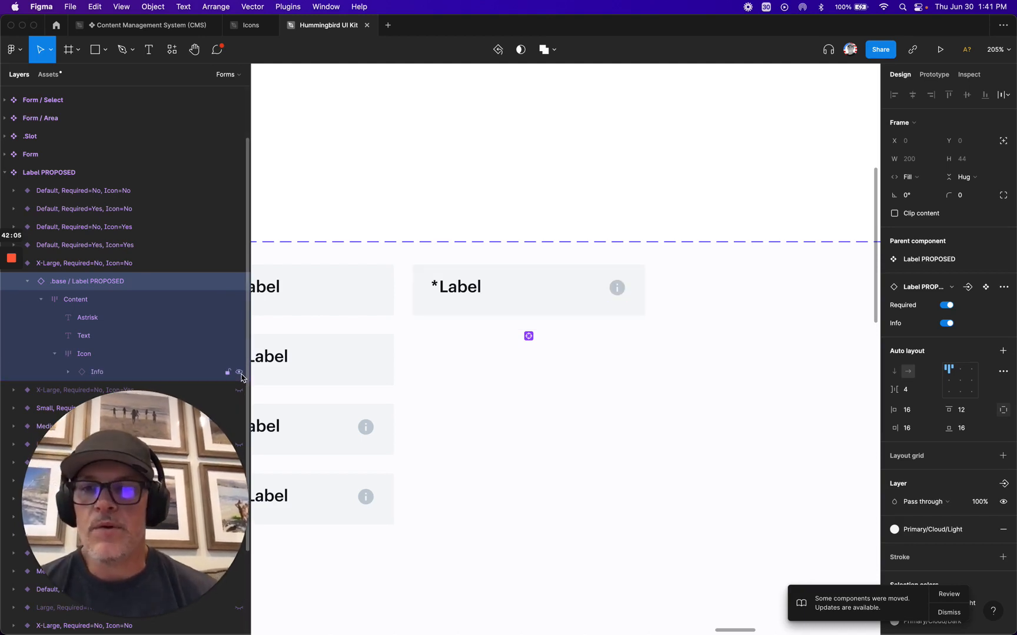
left_click(79, 356)
left_click(56, 354)
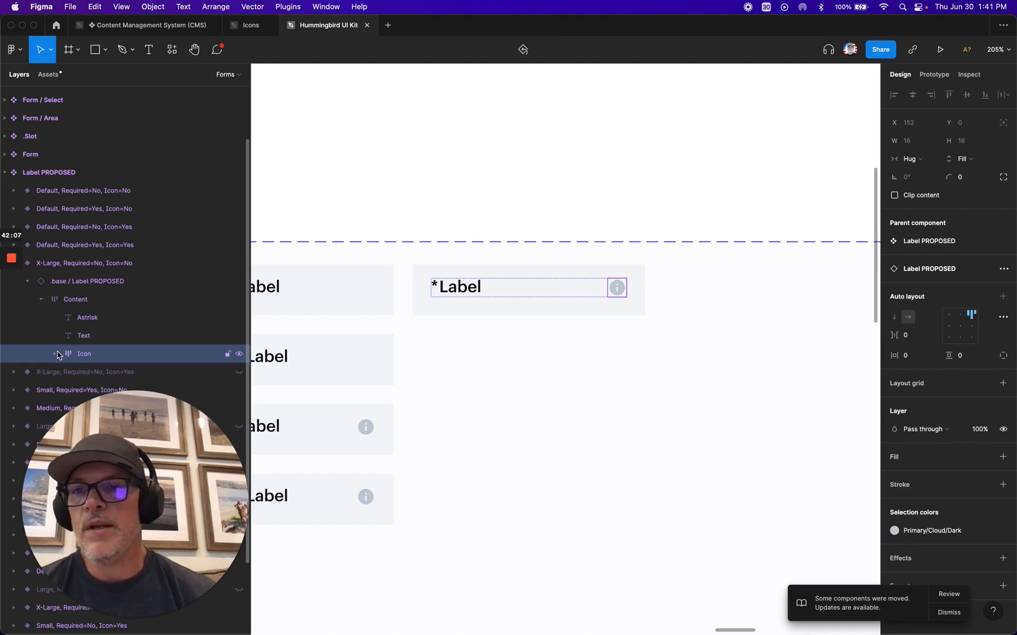
- Reset all changes on the instance nested in the X-Large, Required=No, Icon=No variant and turn off its Info and Required properties
left_click(60, 283)
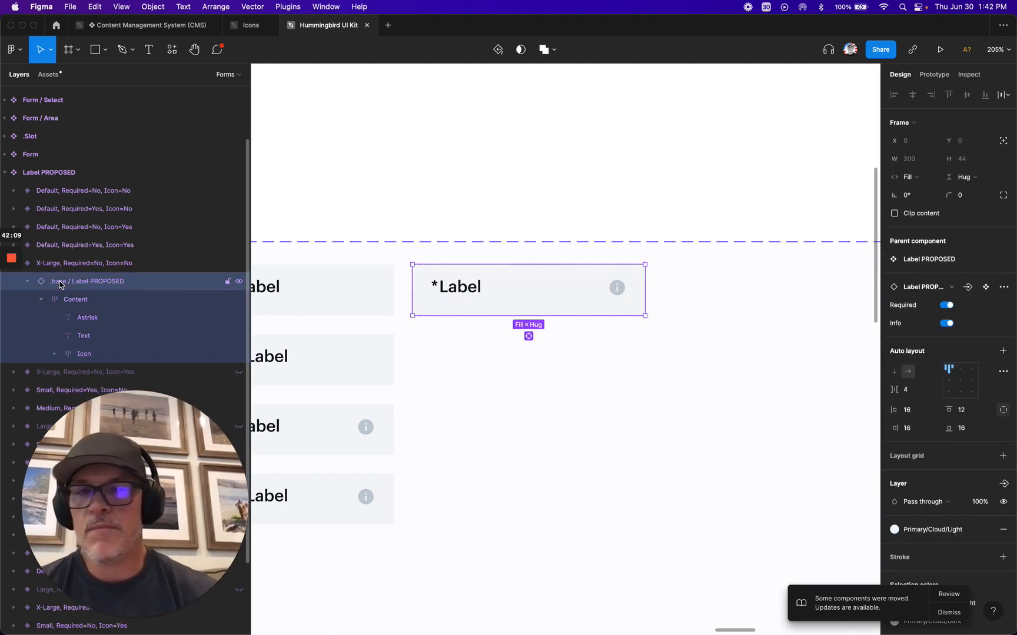
left_click(1003, 287)
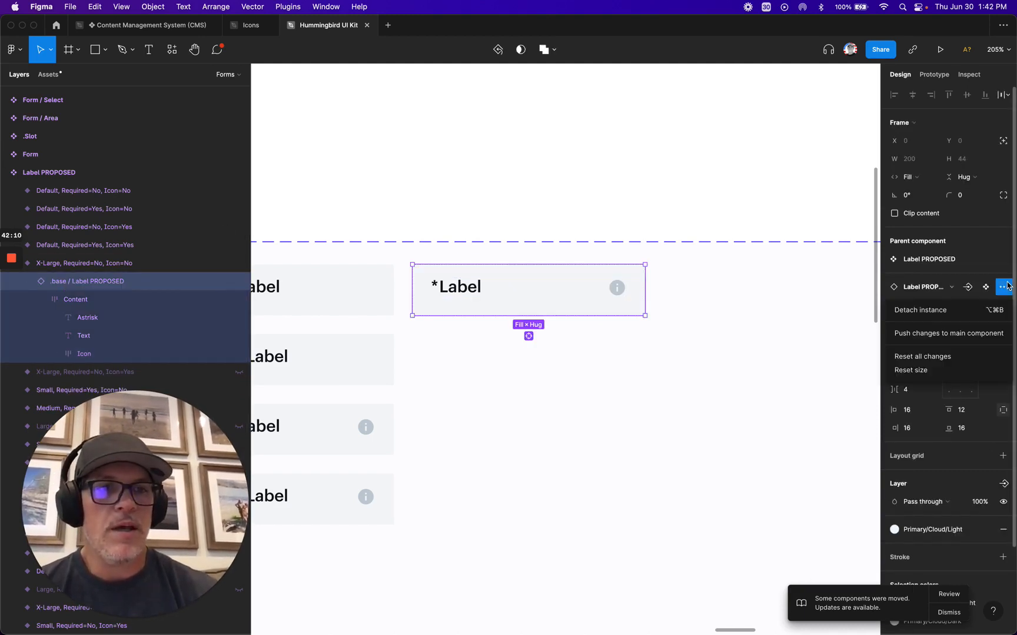
left_click(934, 357)
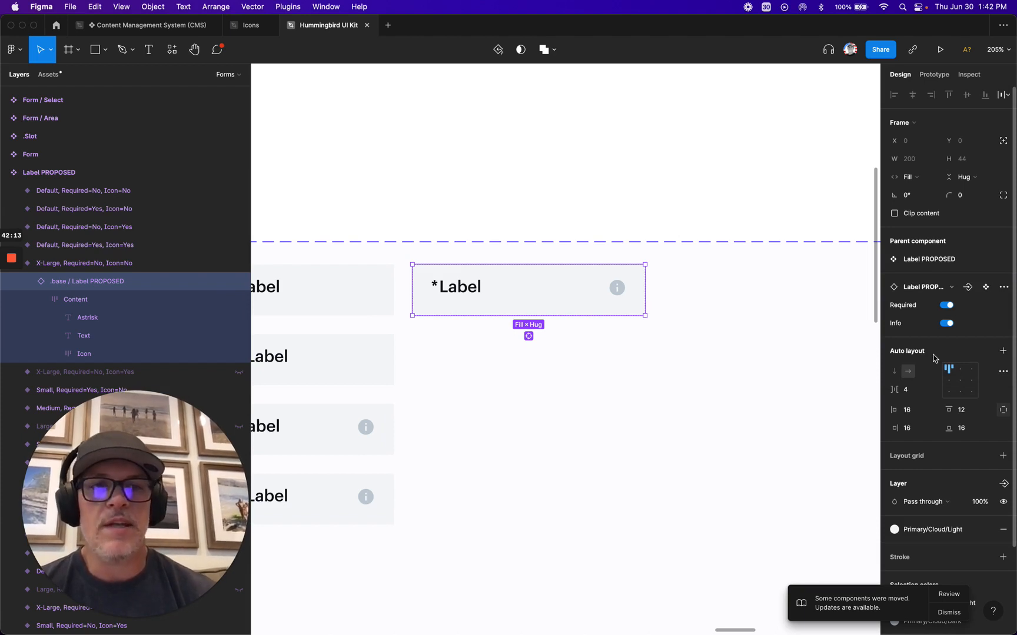
left_click(30, 282)
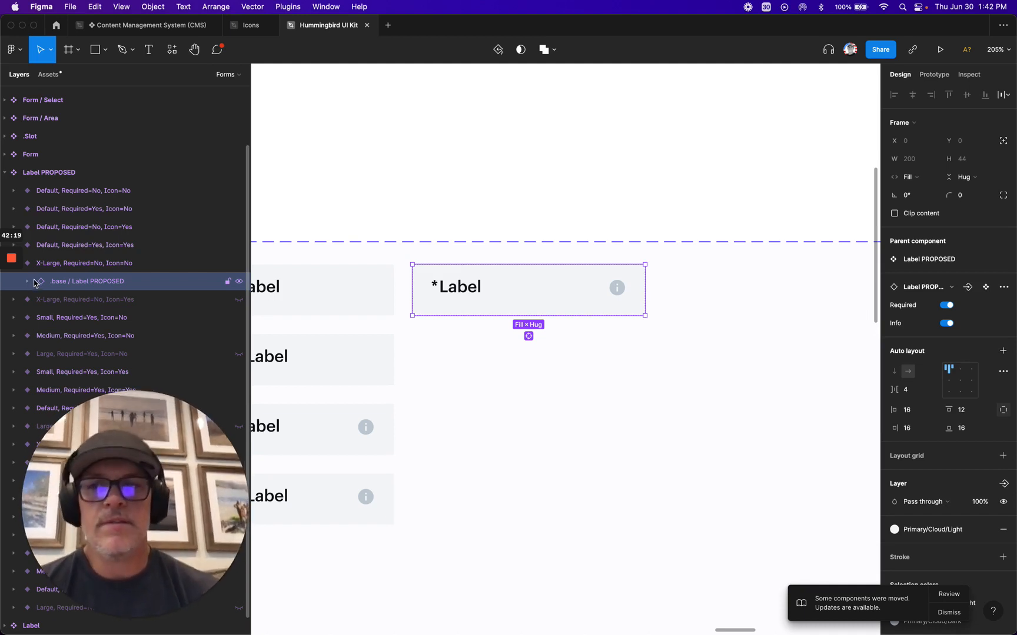
left_click(949, 324)
left_click(950, 306)
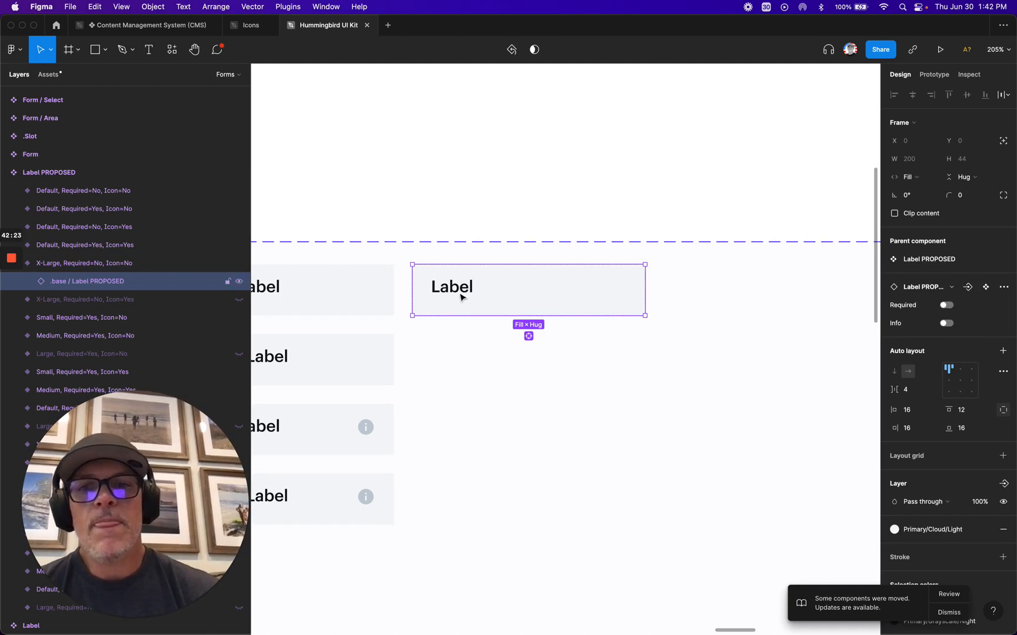
- Duplicate the X-Large, Required=No, Icon=No variant and rename the copy as Size=X-Large, Required=Yes, Icon=No
left_click(53, 265)
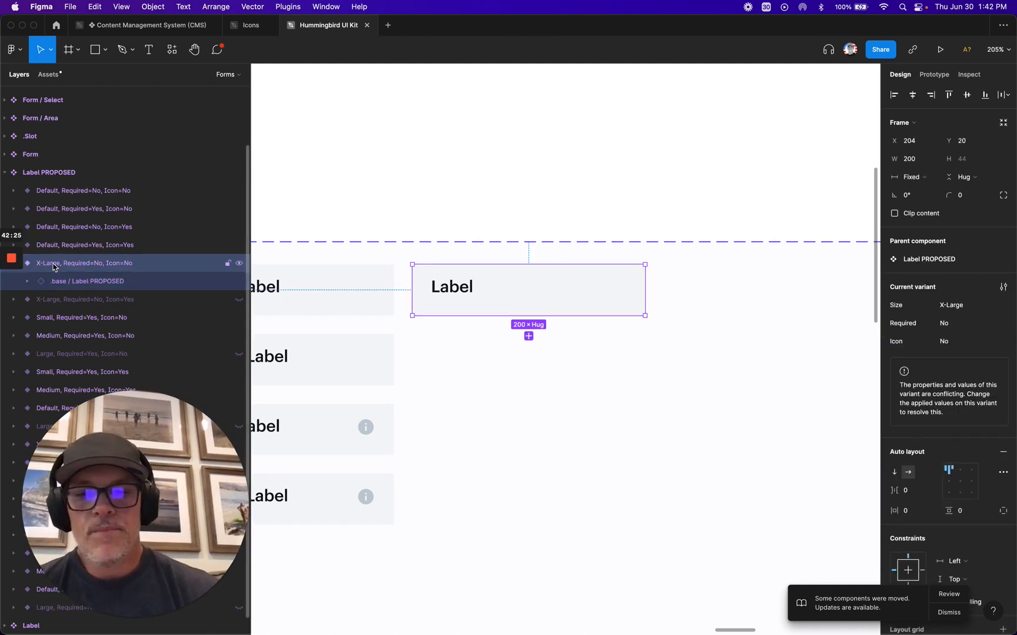
key("alt+l")
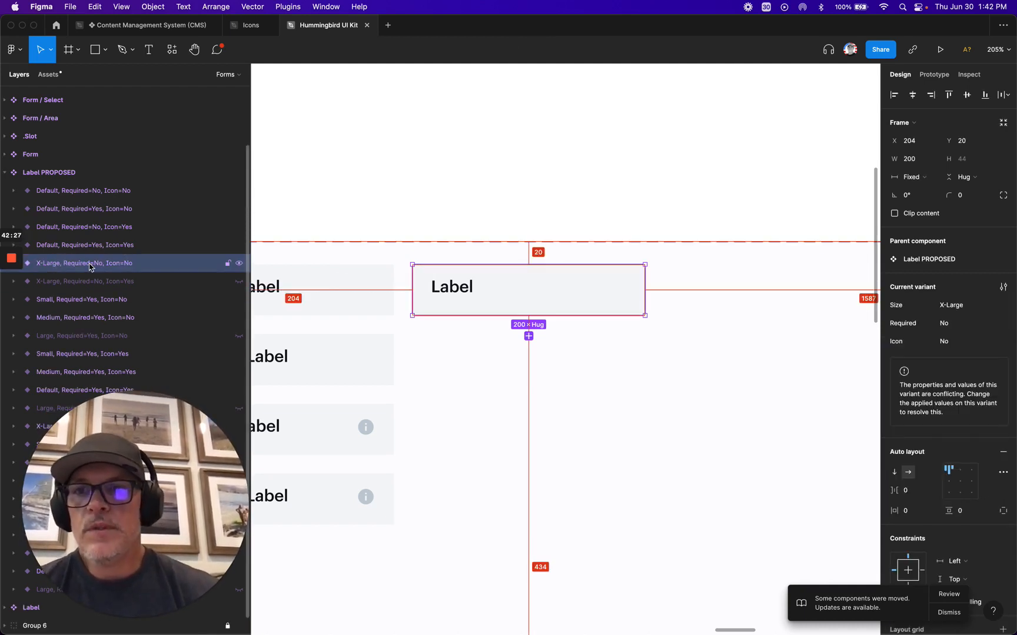
left_click_drag(89, 266, 90, 275)
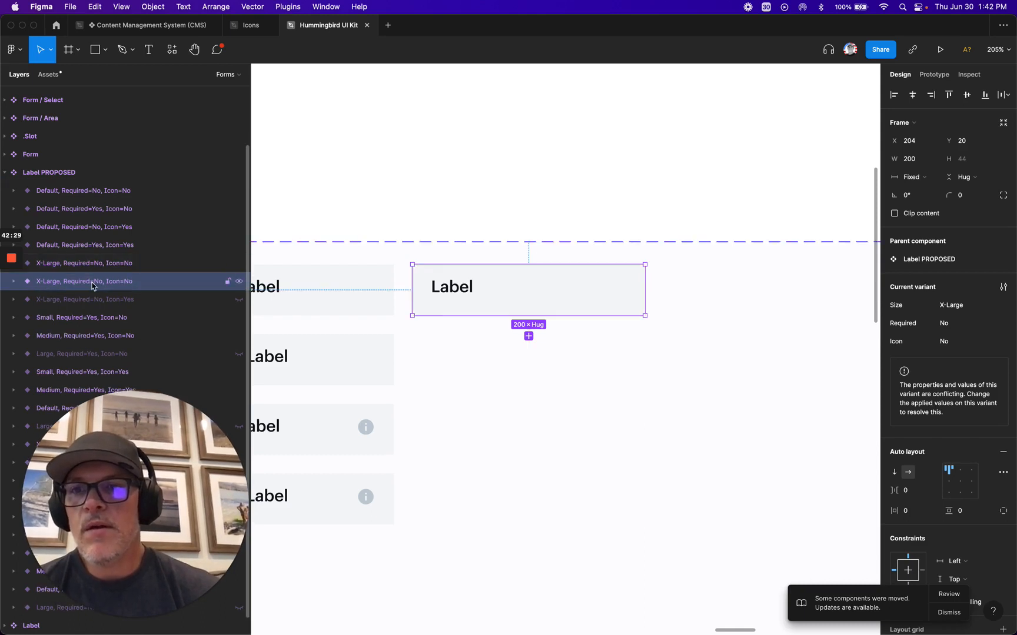
double_click(92, 283)
left_click(115, 282)
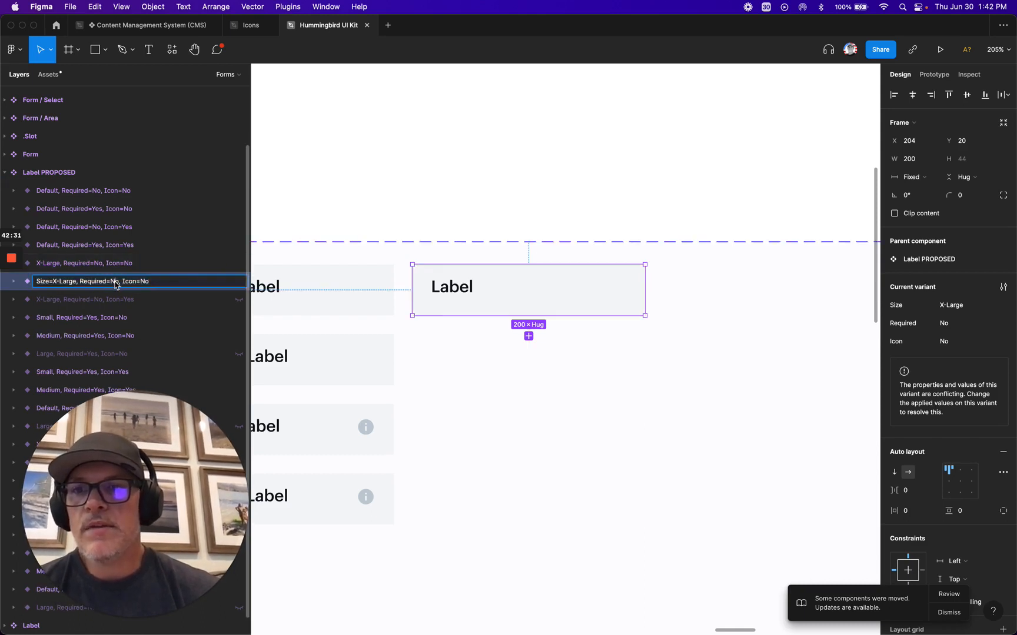
key("BackSpace")
key("BackSpace")
type("Yes")
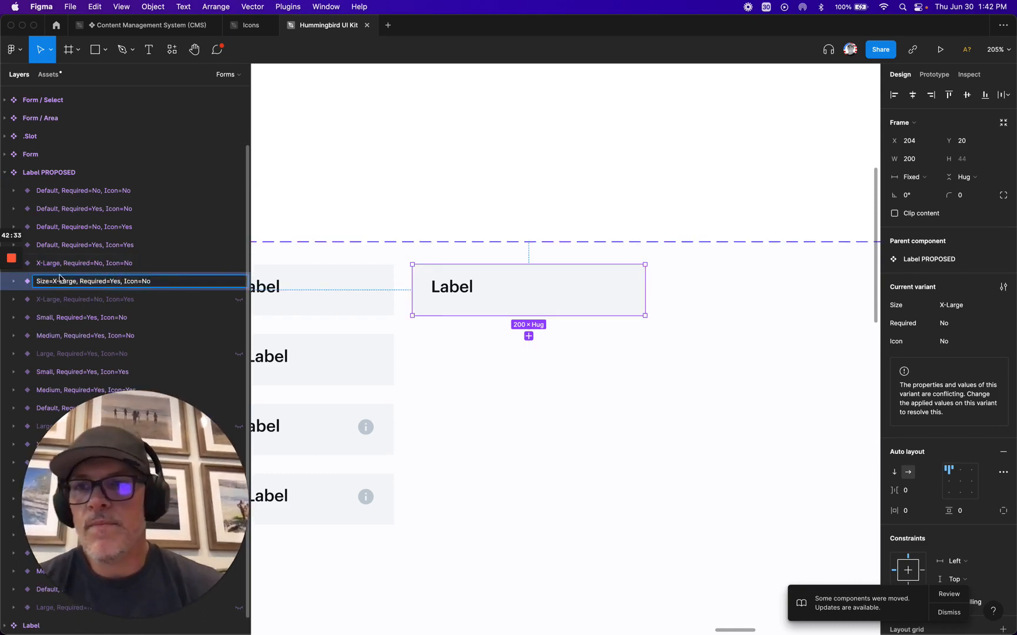
key("Return")
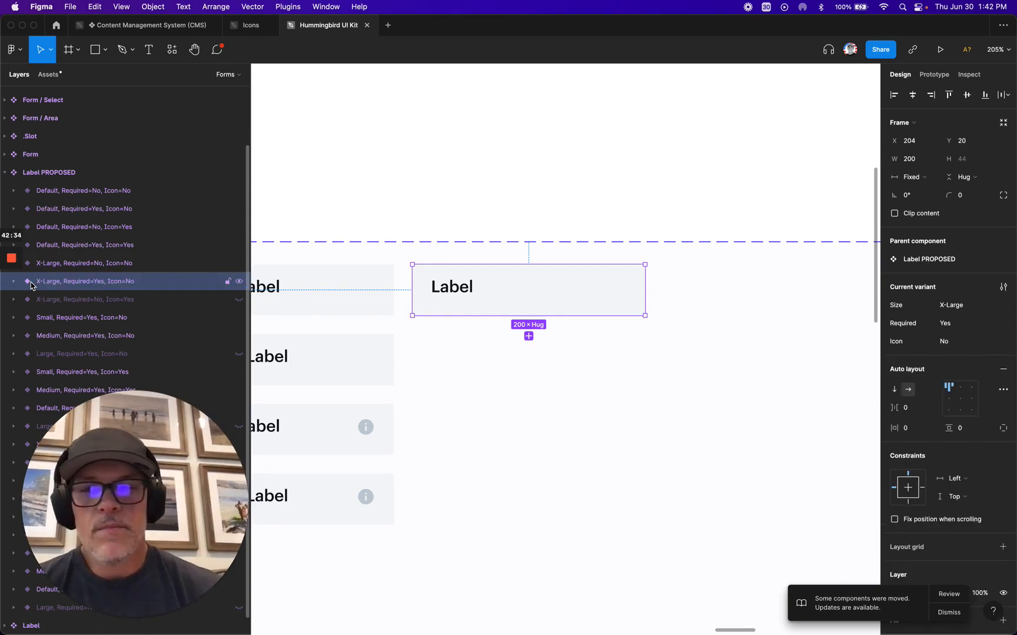
- Turn on Required in the X-Large, Required=Yes, Icon=No variant's nested instance and bottom-align the variant with its Default counterpart at Y 80
key("Return")
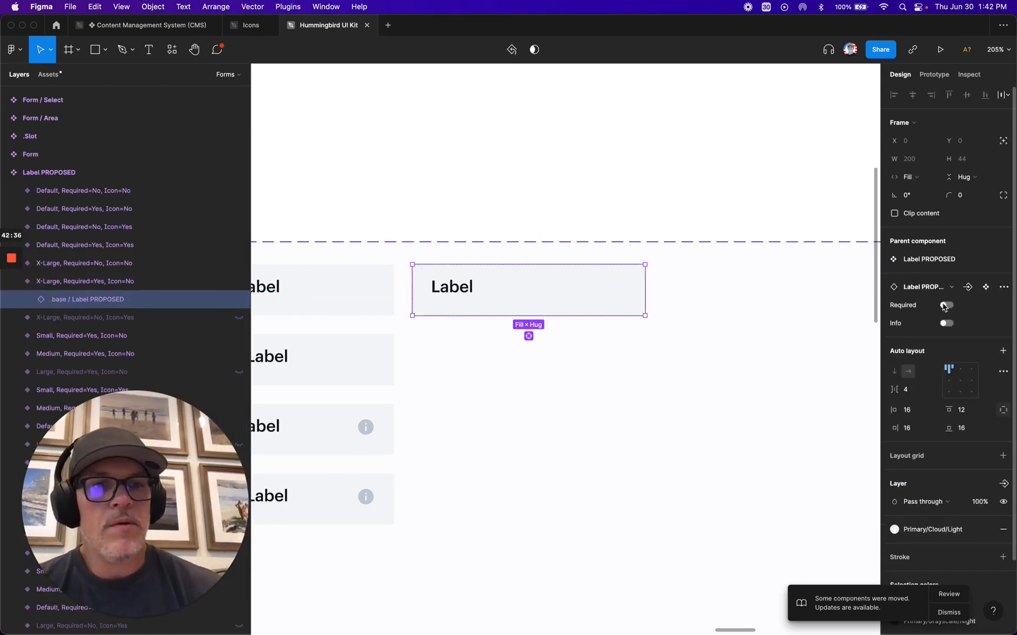
left_click(66, 286)
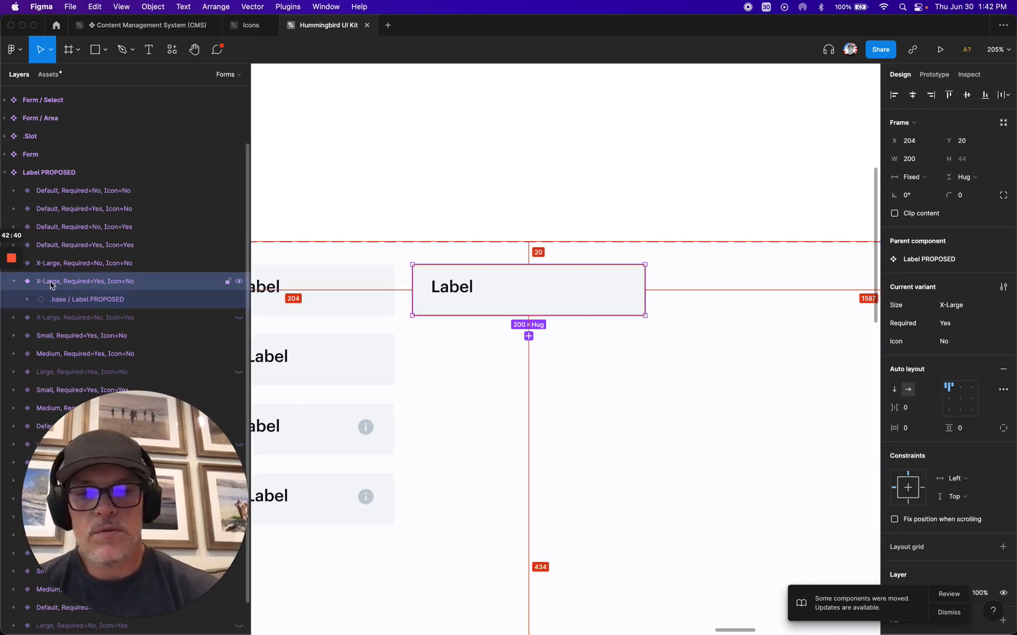
left_click(106, 209, "super")
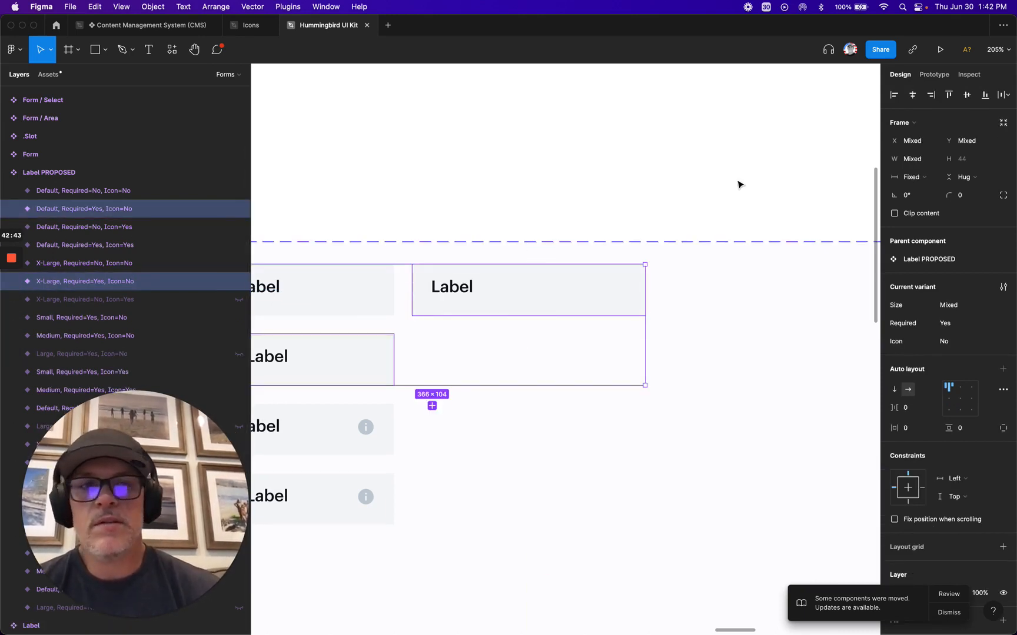
left_click(985, 97)
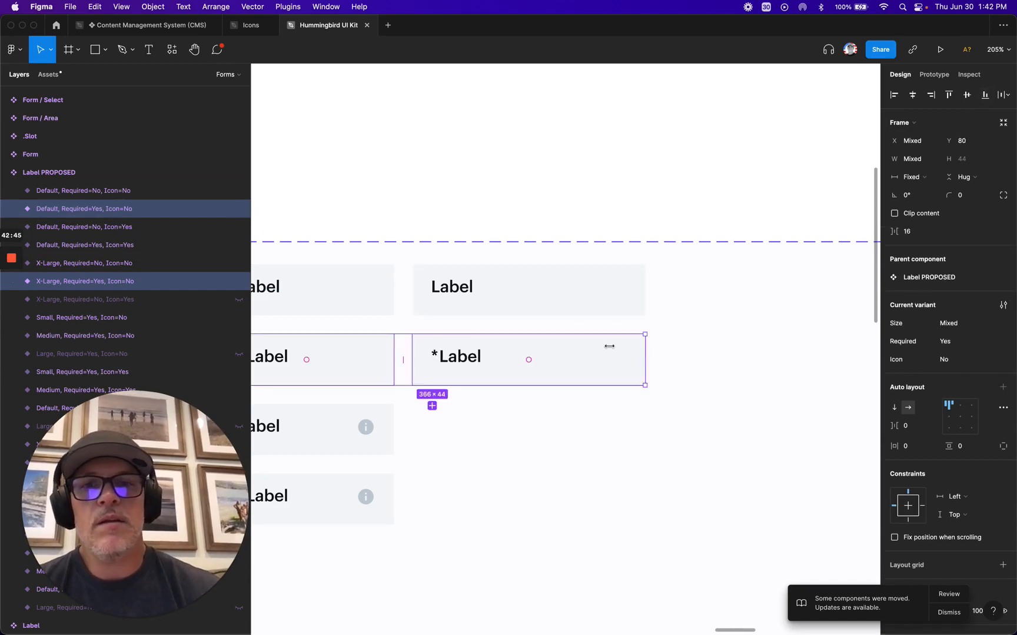
- Duplicate the X-Large, Required=Yes, Icon=No variant and bottom-align the copy with the Default, Required=No, Icon=Yes variant at Y 140
scroll(481, 372, "down", 4)
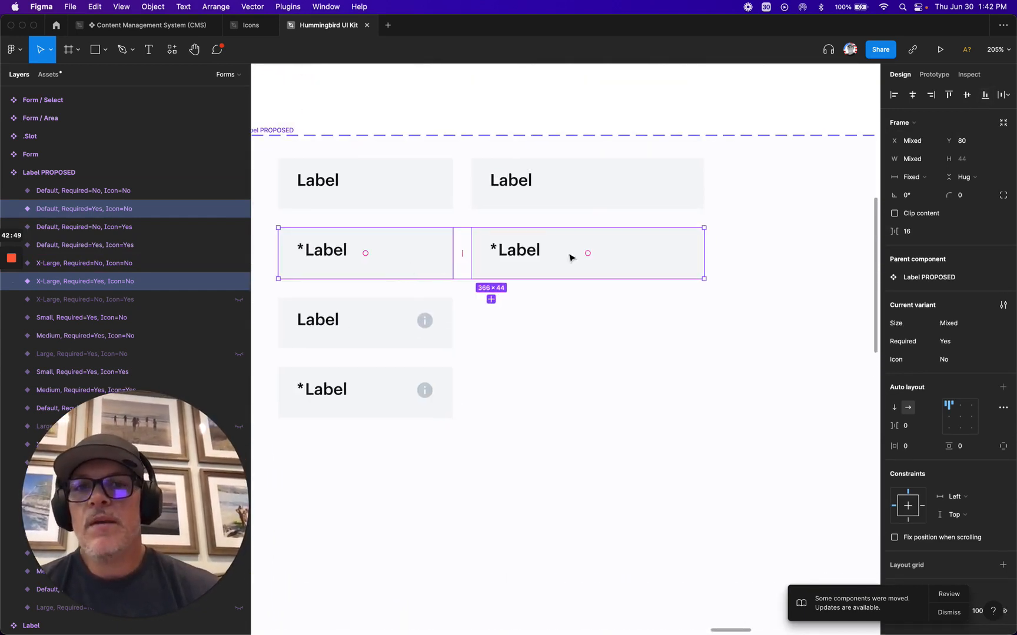
left_click(115, 210)
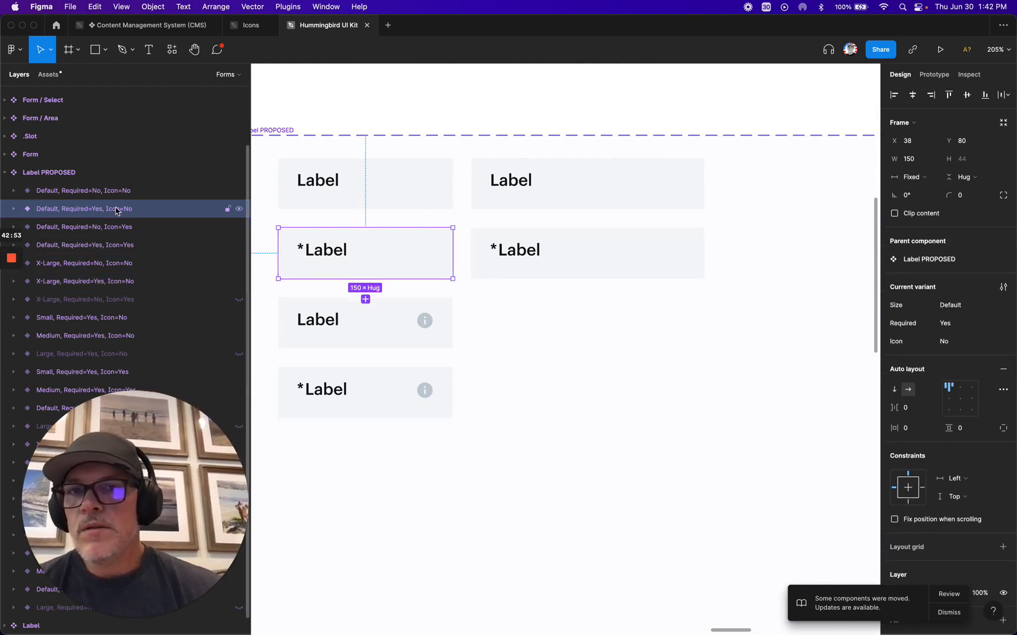
left_click(109, 282)
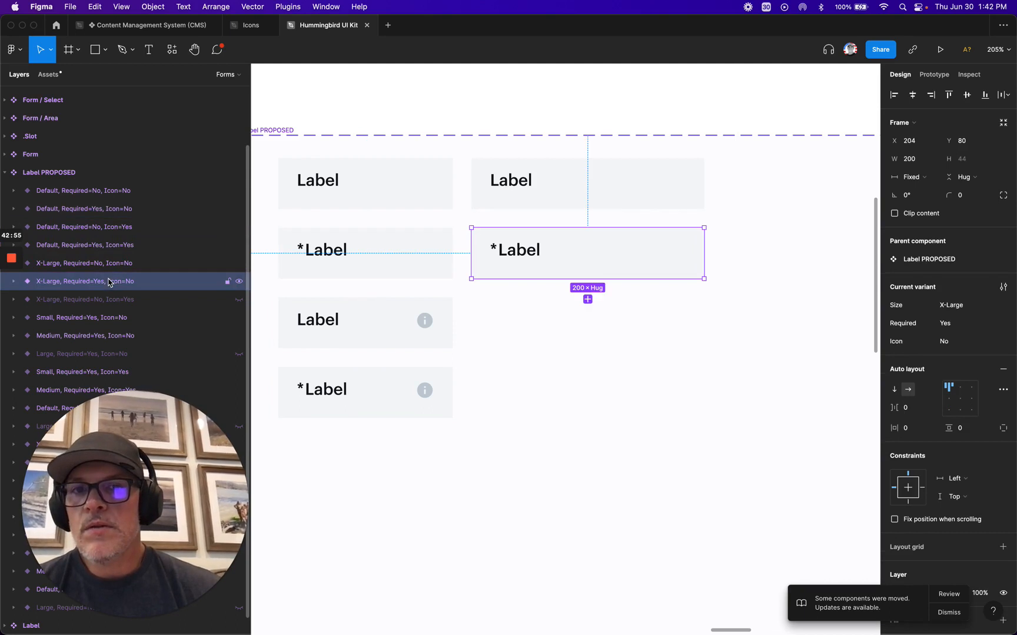
left_click_drag(101, 281, 101, 288)
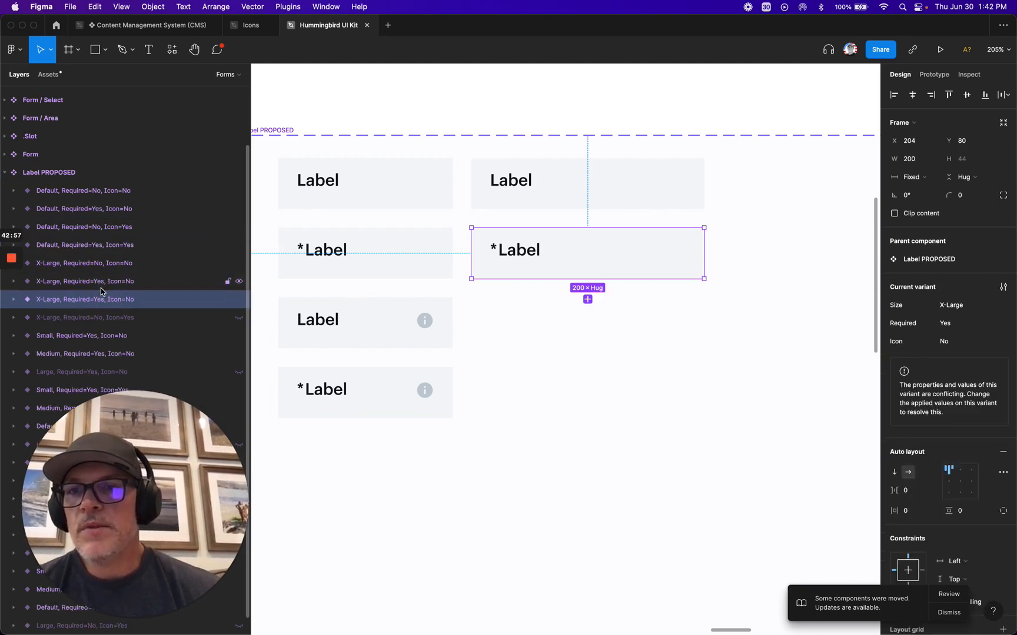
left_click(377, 325, "shift")
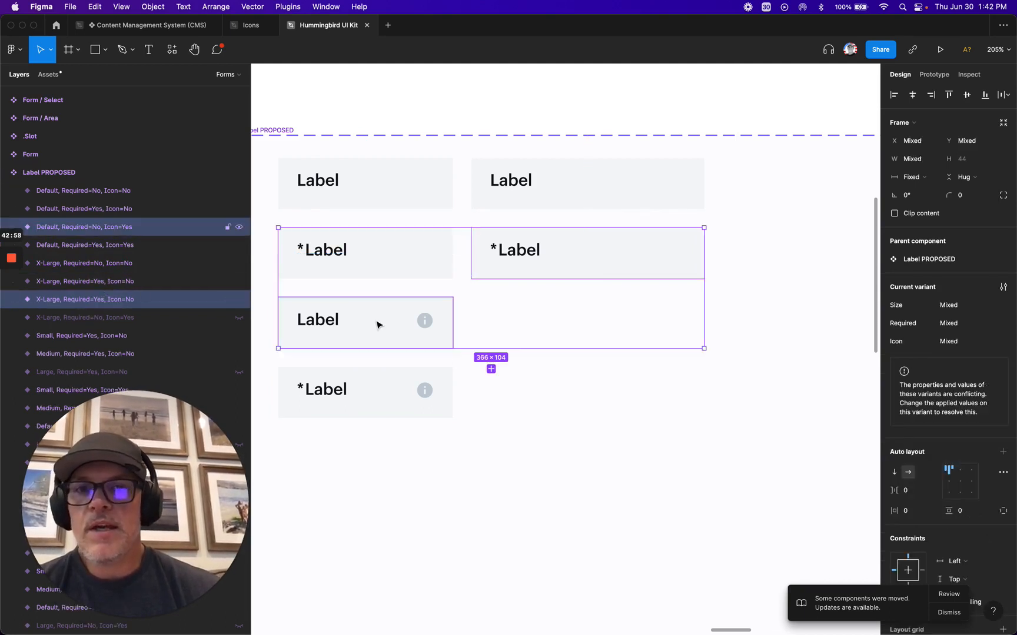
left_click(981, 95)
left_click(88, 301)
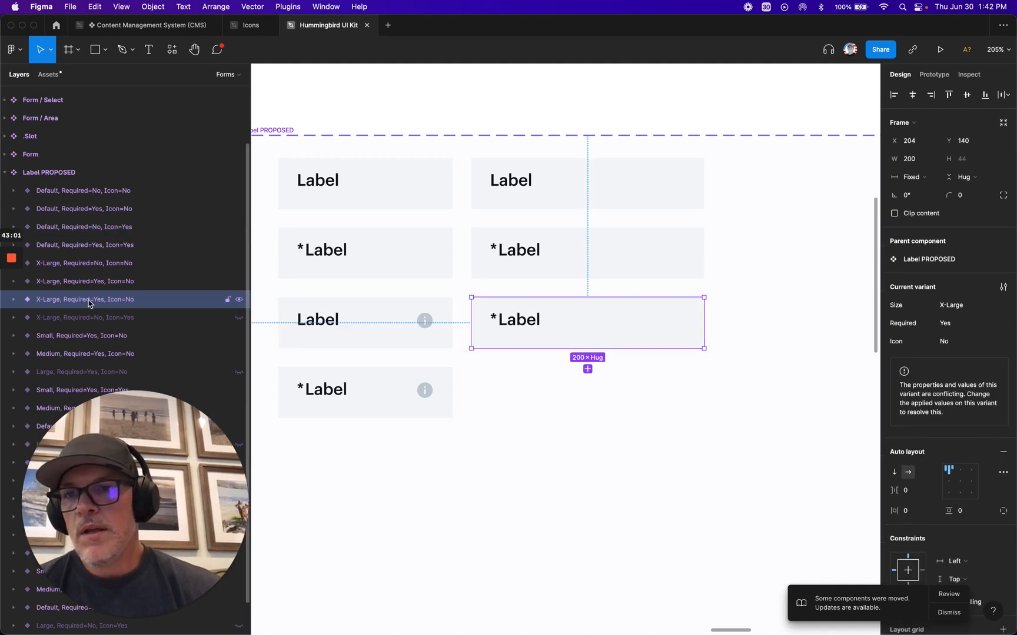
- Rename the X-Large copy at Y 140 as Size=X-Large, Required=No, Icon=Yes
double_click(116, 300)
double_click(115, 299)
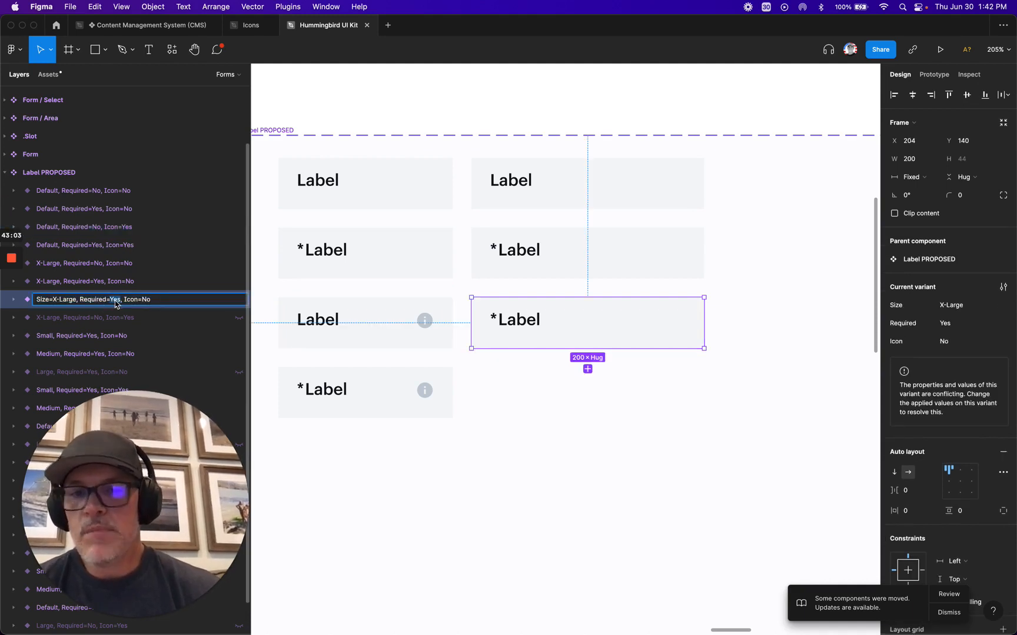
type("No")
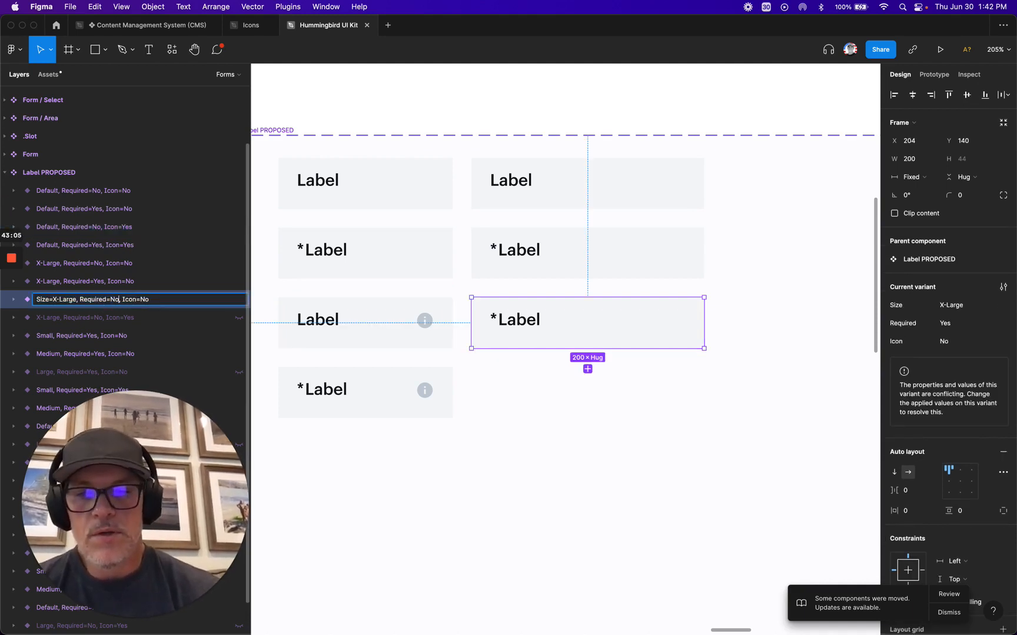
double_click(144, 300)
type("Yes")
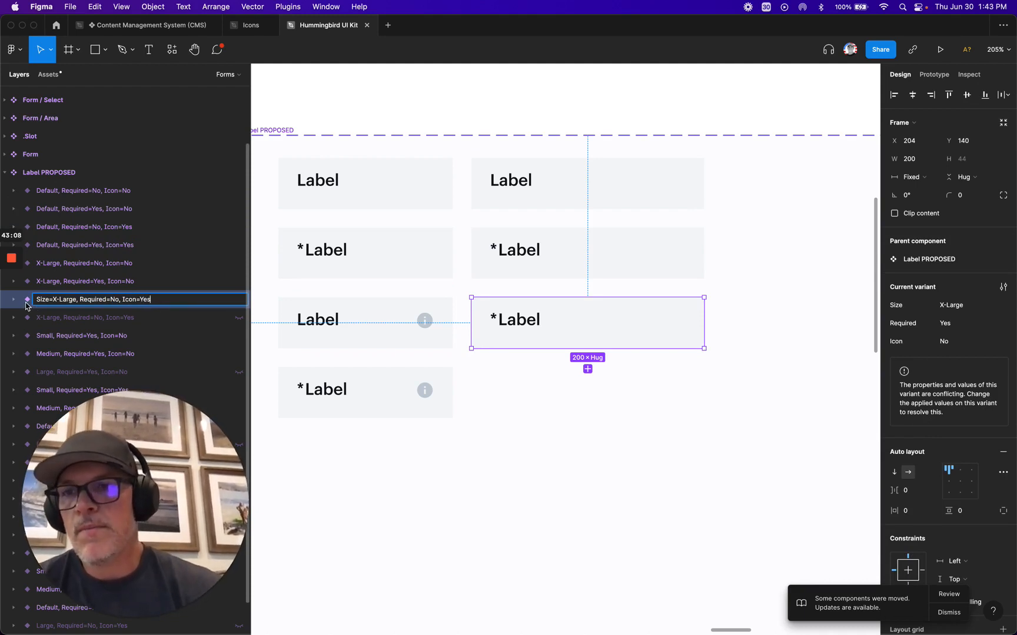
key("Return")
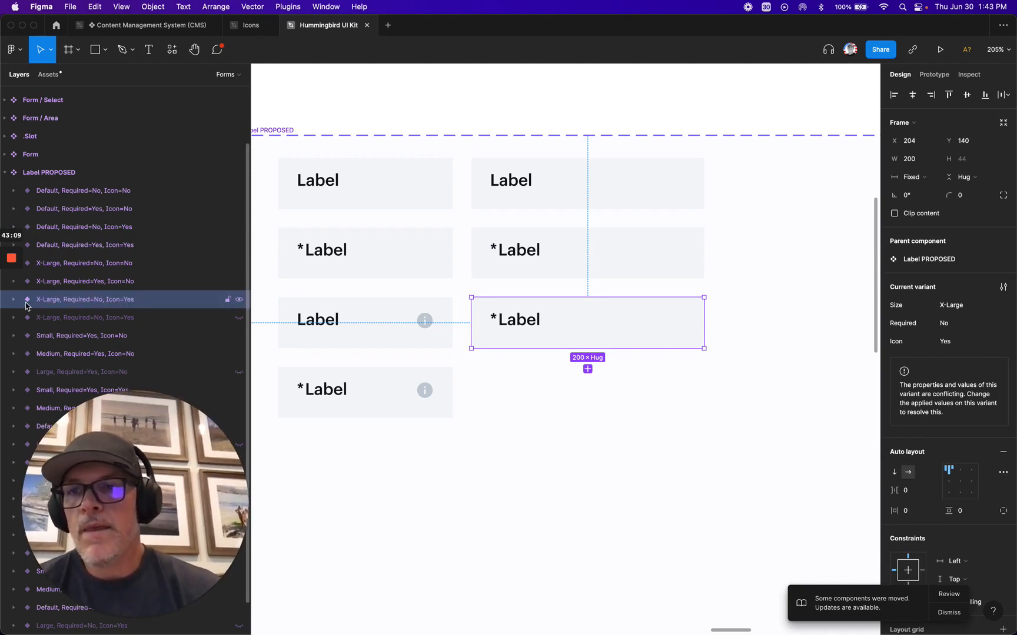
- Turn on Info and turn off Required in the X-Large, Required=No, Icon=Yes variant's nested instance, then collapse the layers
key("Return")
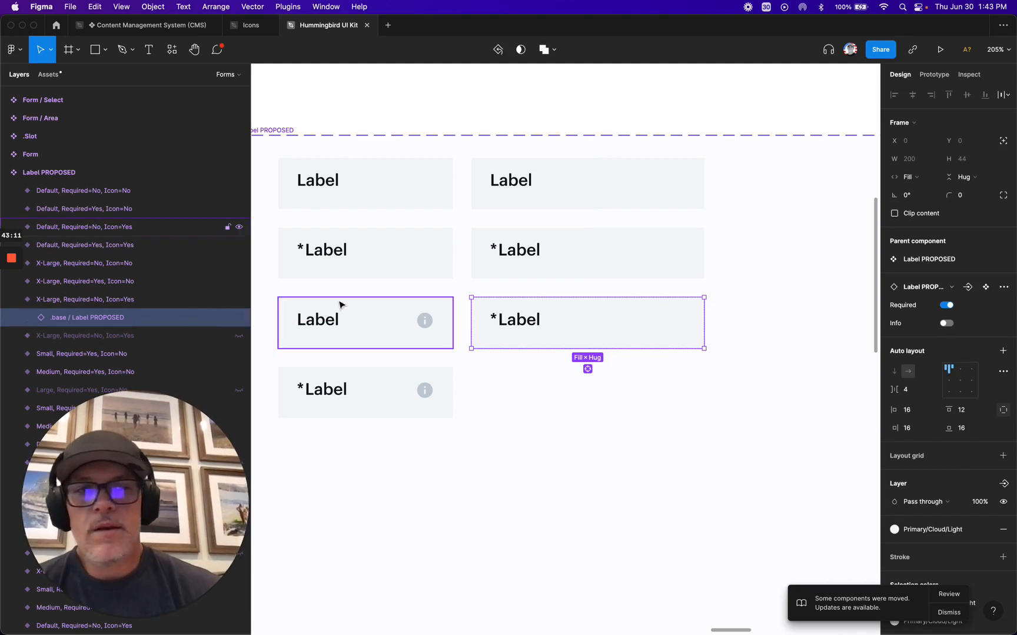
left_click(946, 323)
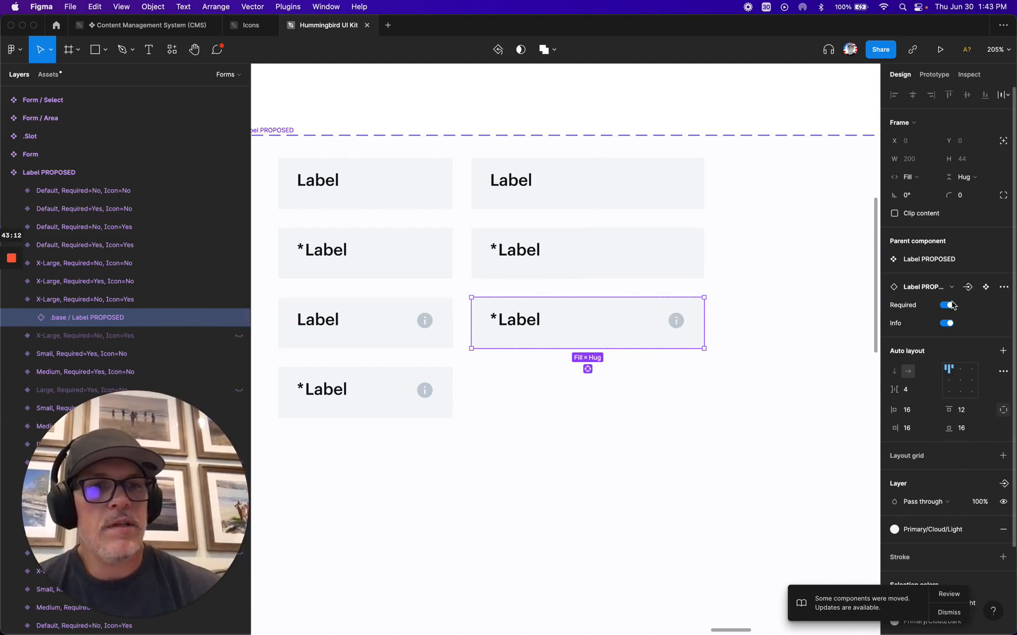
left_click(948, 306)
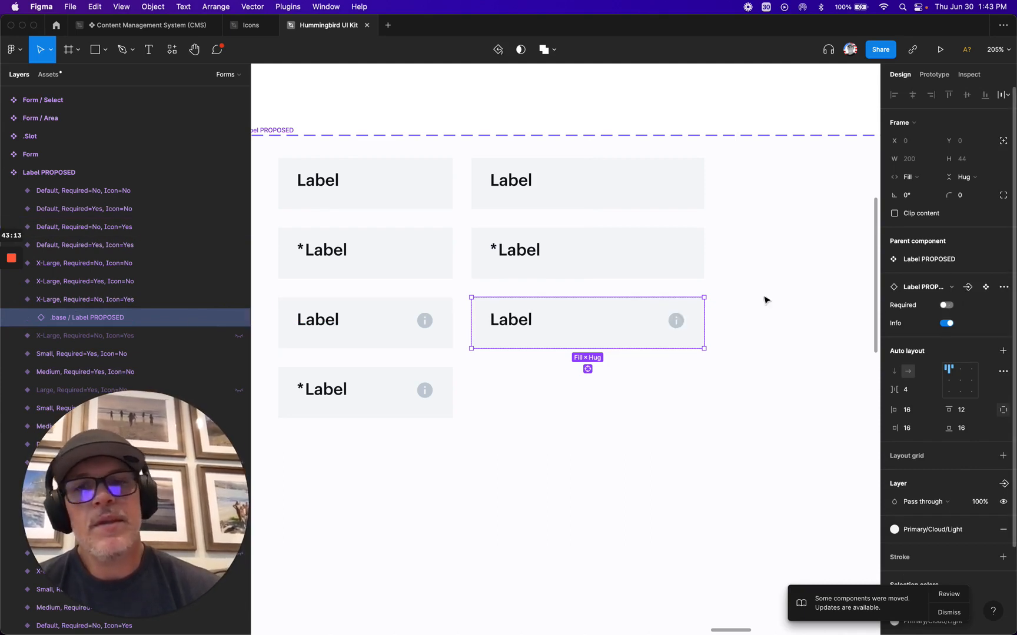
left_click(125, 304)
key("alt+l")
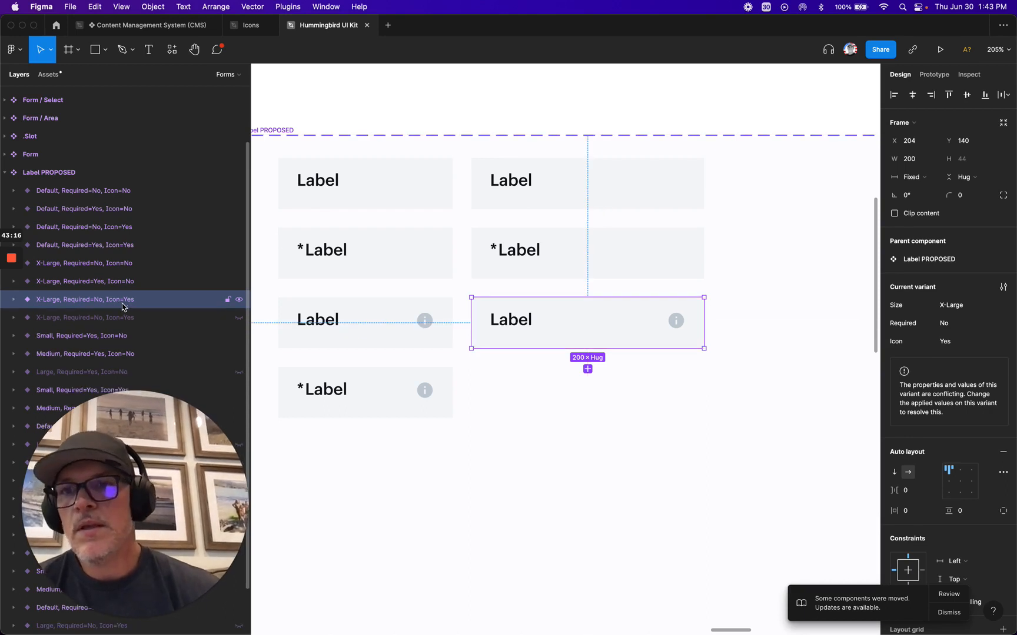
- Duplicate the X-Large, Required=No, Icon=Yes variant and bottom-align the copy with the Default, Required=Yes, Icon=Yes variant at Y 200
left_click_drag(123, 304, 125, 318)
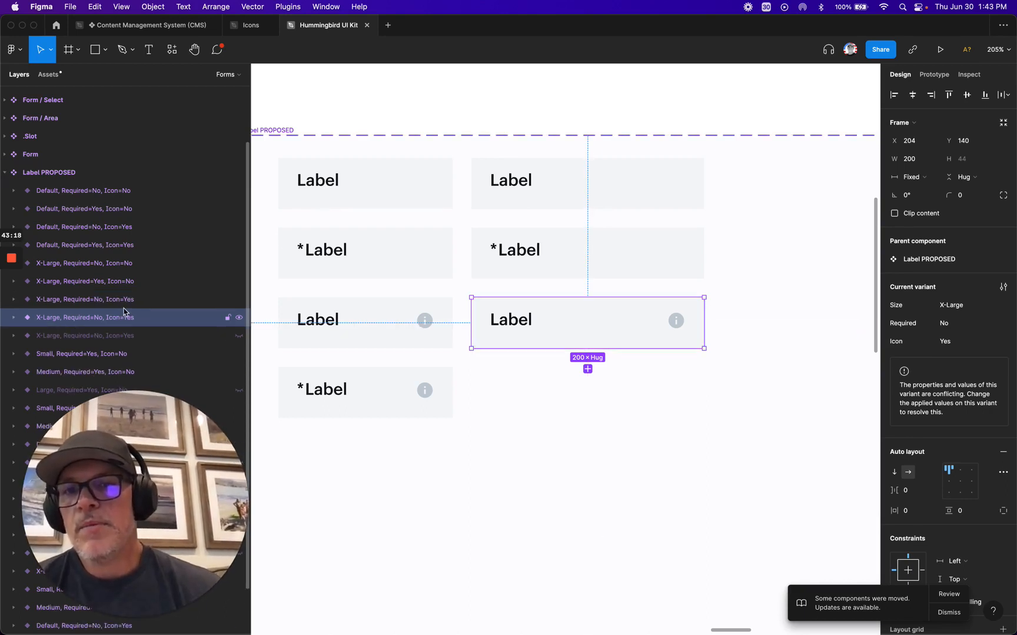
left_click(377, 404, "shift")
left_click(985, 95)
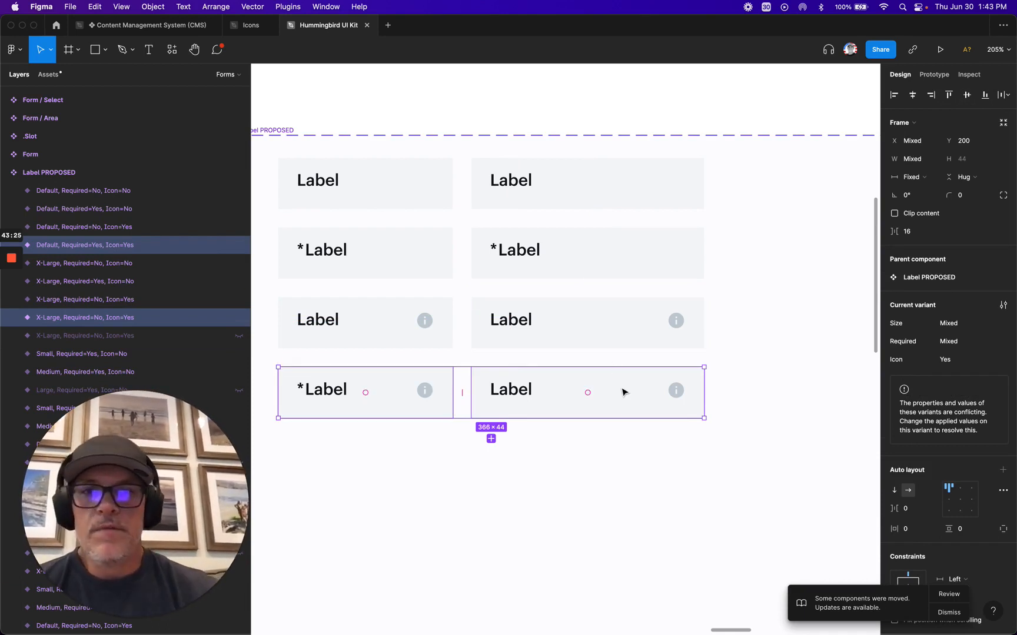
- Rename the X-Large copy at Y 200 as Size=X-Large, Required=Yes, Icon=Yes
left_click(81, 319)
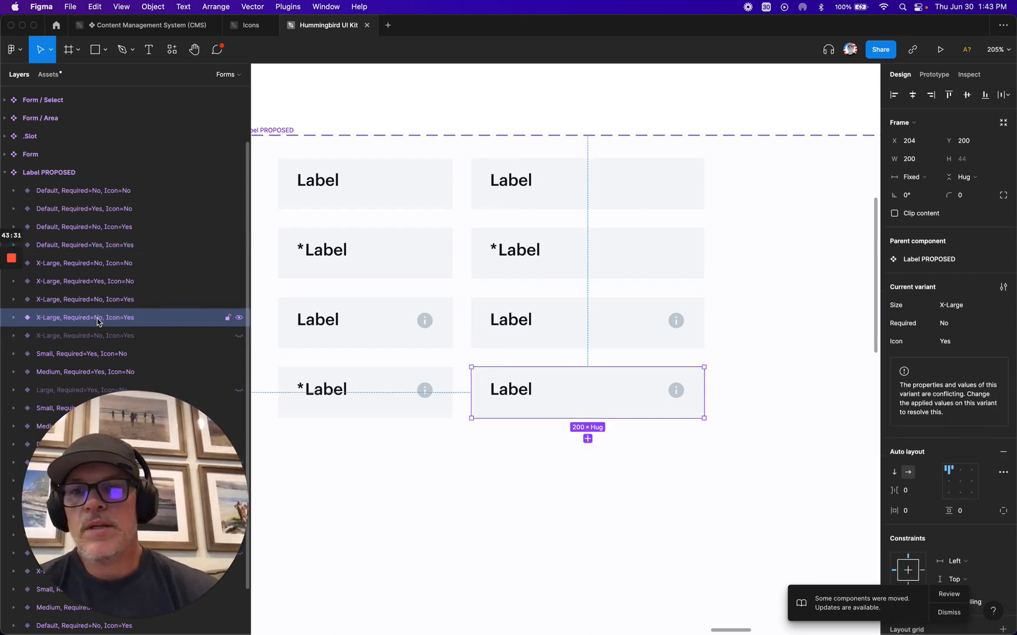
double_click(104, 320)
double_click(116, 321)
type("Yes")
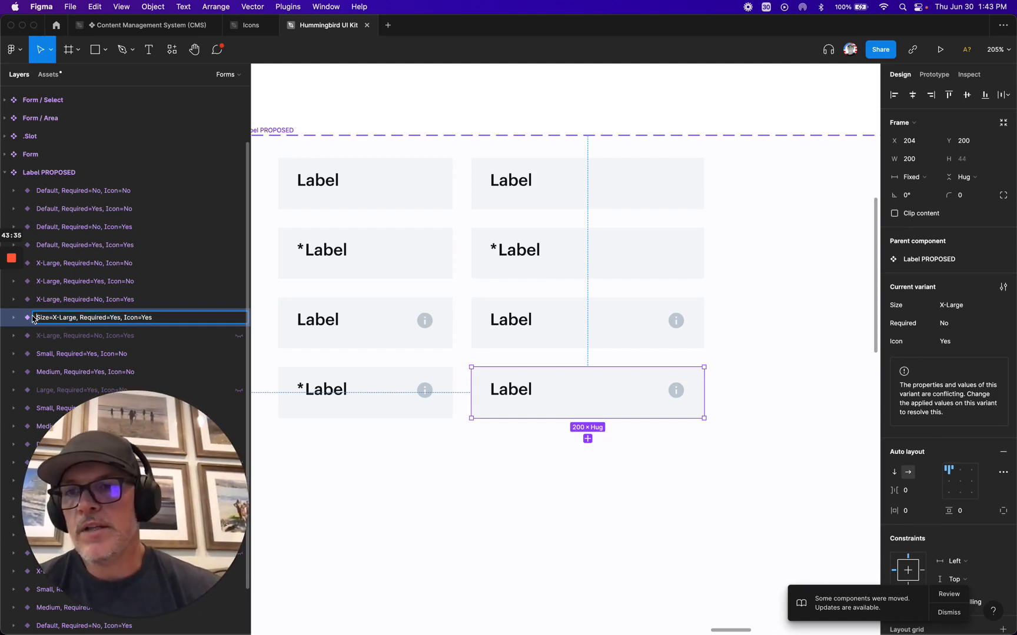
key("Return")
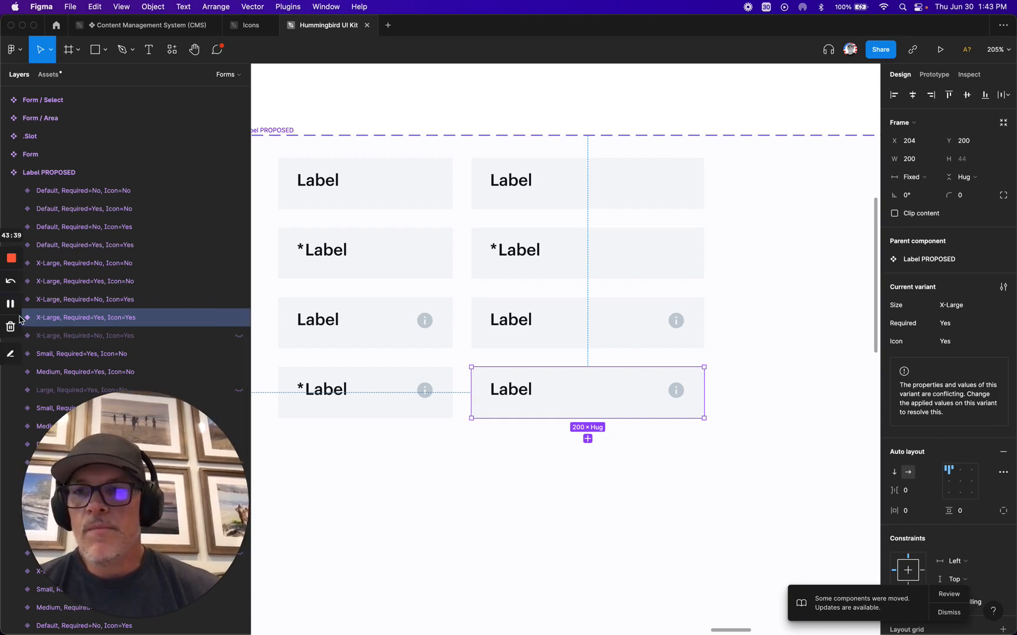
- Turn on Required in the X-Large, Required=Yes, Icon=Yes variant's nested instance and collapse the layers
key("Return")
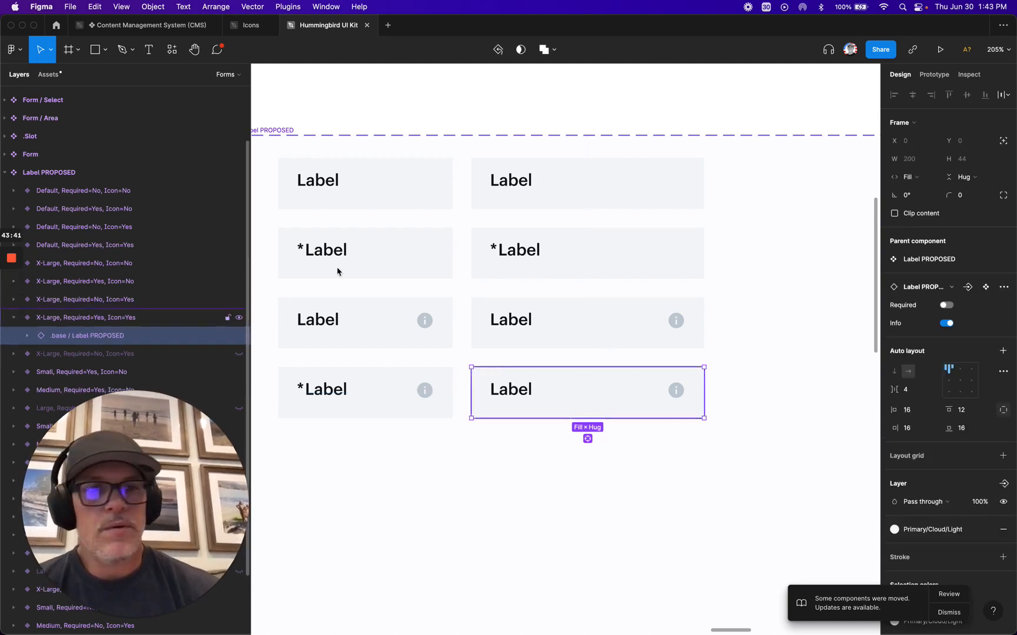
left_click(946, 306)
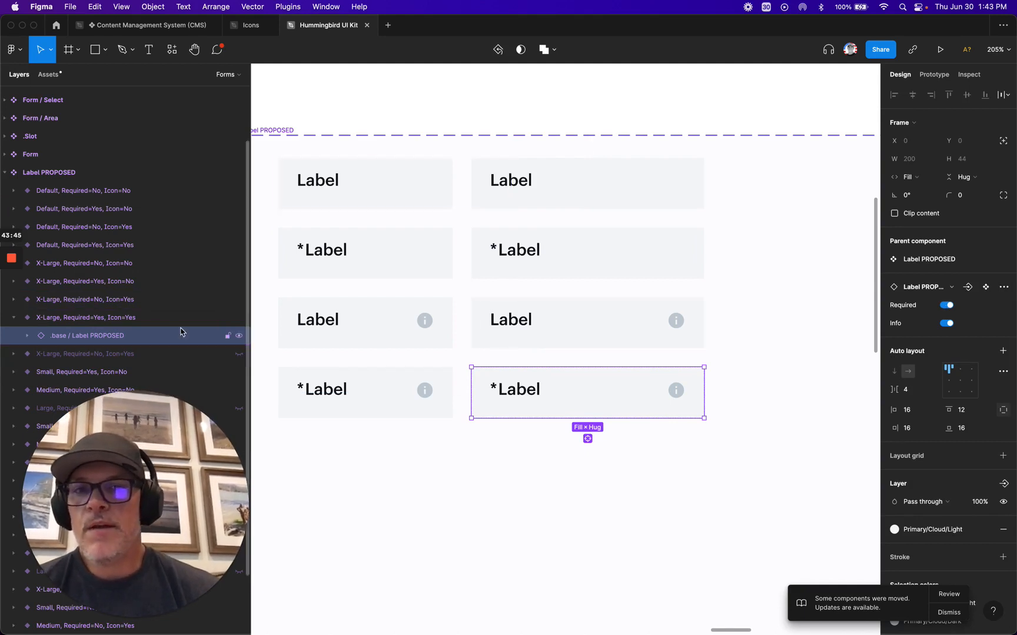
left_click(94, 321)
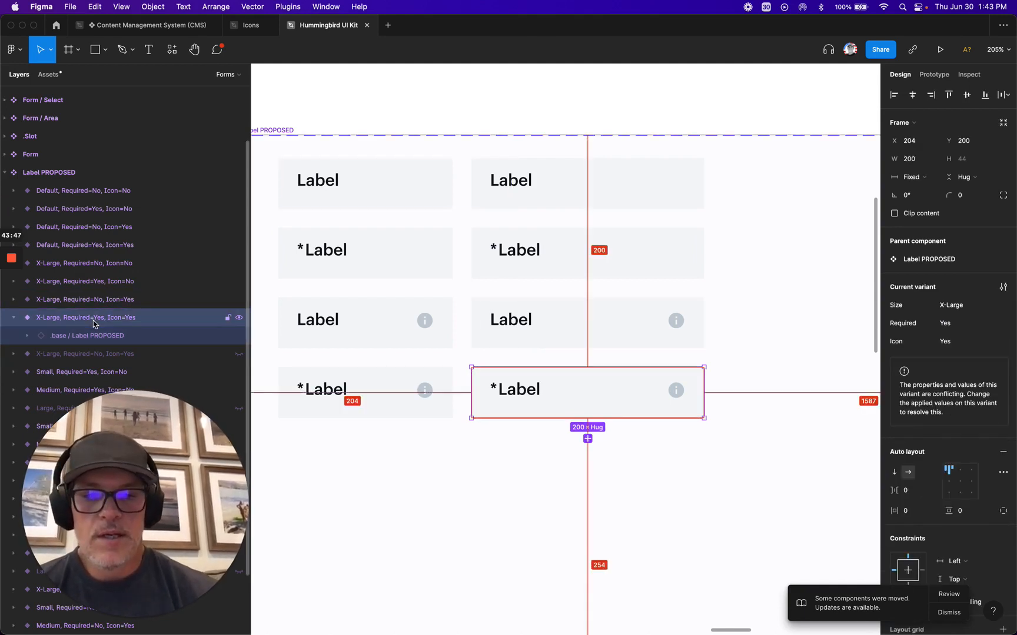
key("alt+l")
- Duplicate the four X-Large variants into a third column at X 420 and place the copies together below the originals in the layer order
left_click(87, 301, "shift")
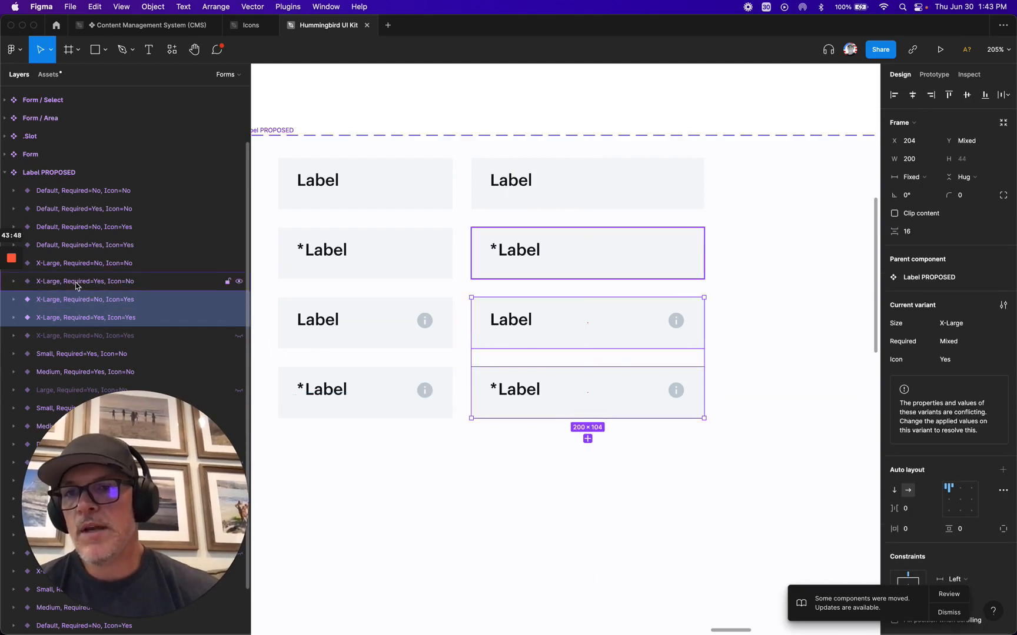
left_click(76, 283, "shift")
left_click(67, 268, "shift")
scroll(543, 196, "down", 5)
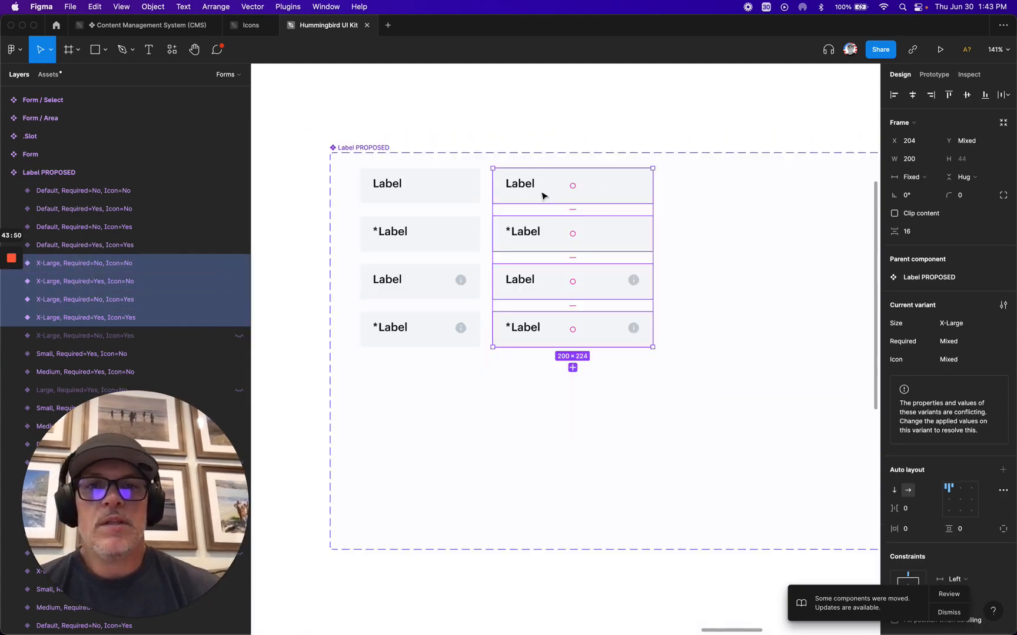
left_click_drag(484, 193, 657, 204)
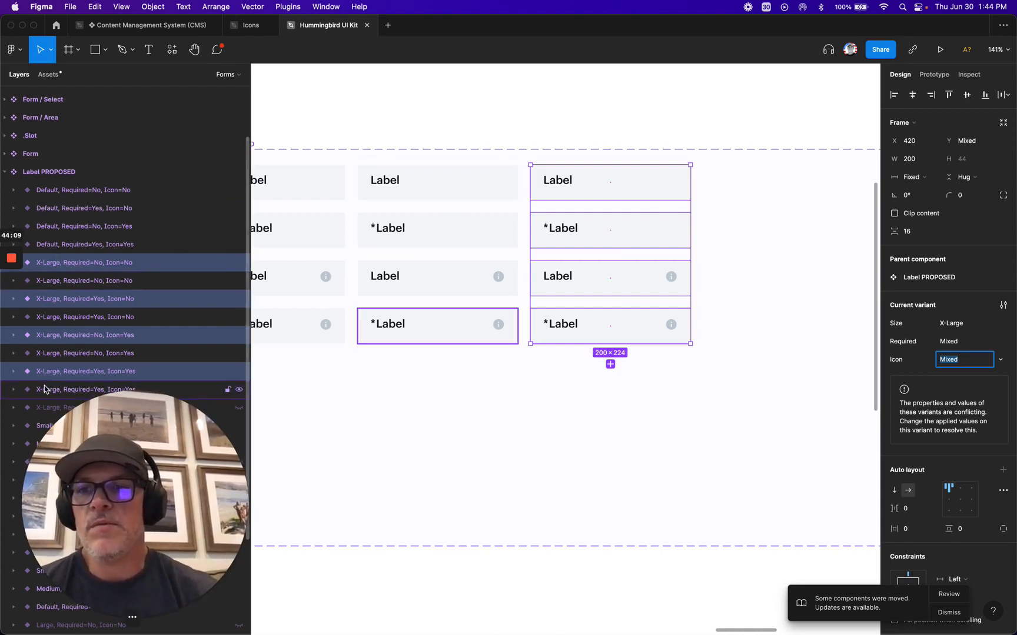
scroll(48, 347, "down", 2)
left_click_drag(47, 328, 49, 353)
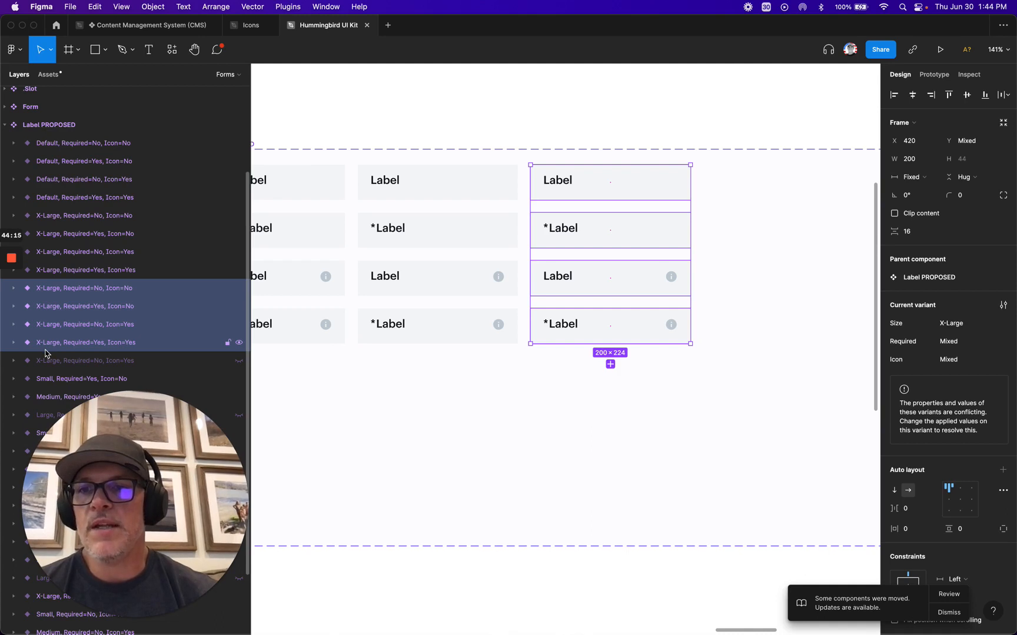
- Set the Size property of the four copied variants in the third column to Large
left_click(956, 325)
left_click(949, 329)
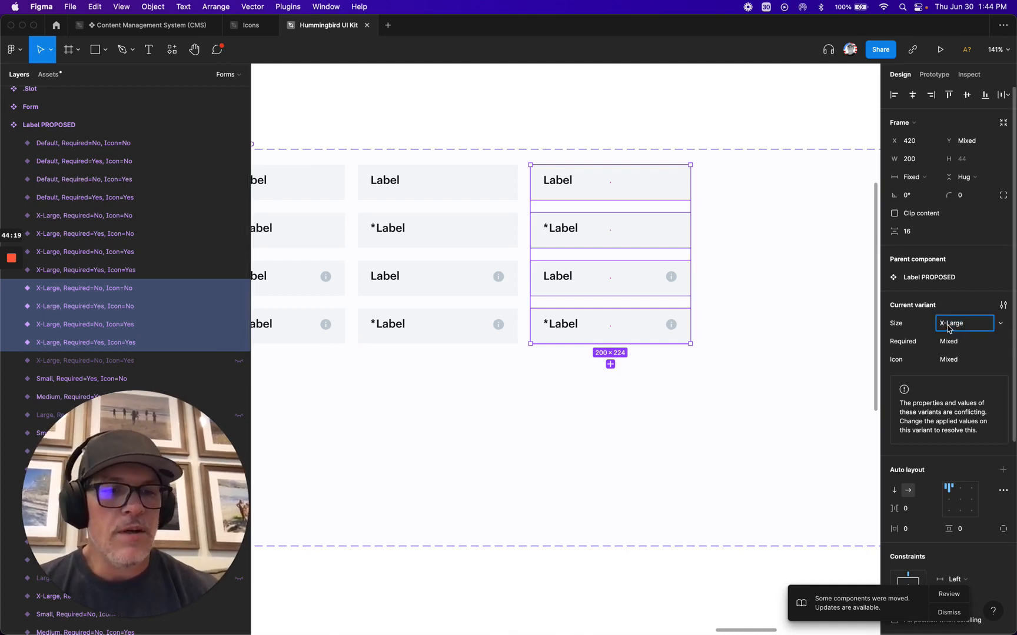
key("BackSpace")
key("BackSpace")
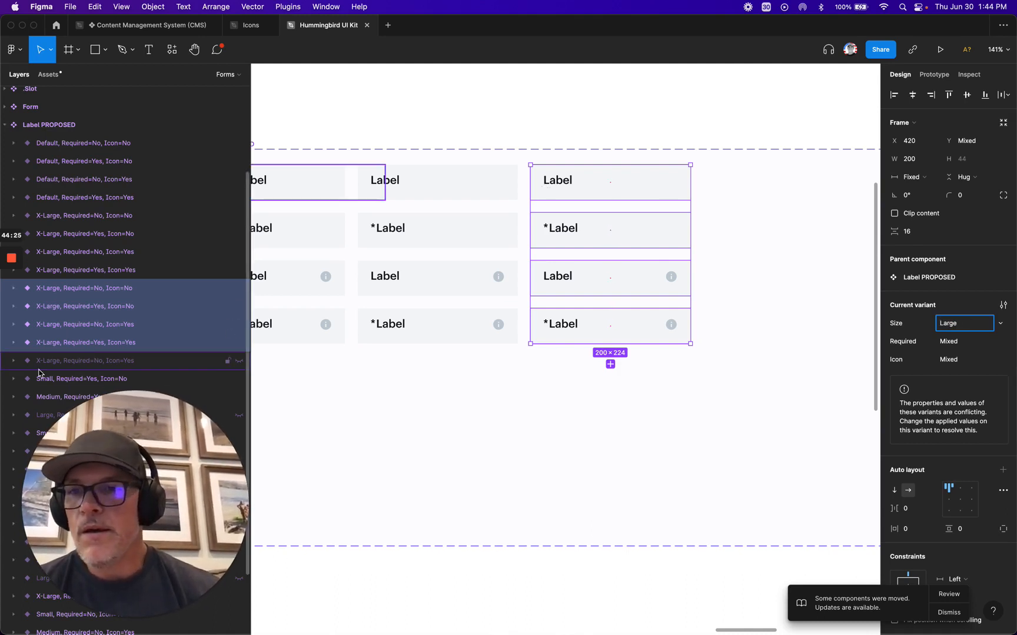
scroll(39, 373, "down", 5)
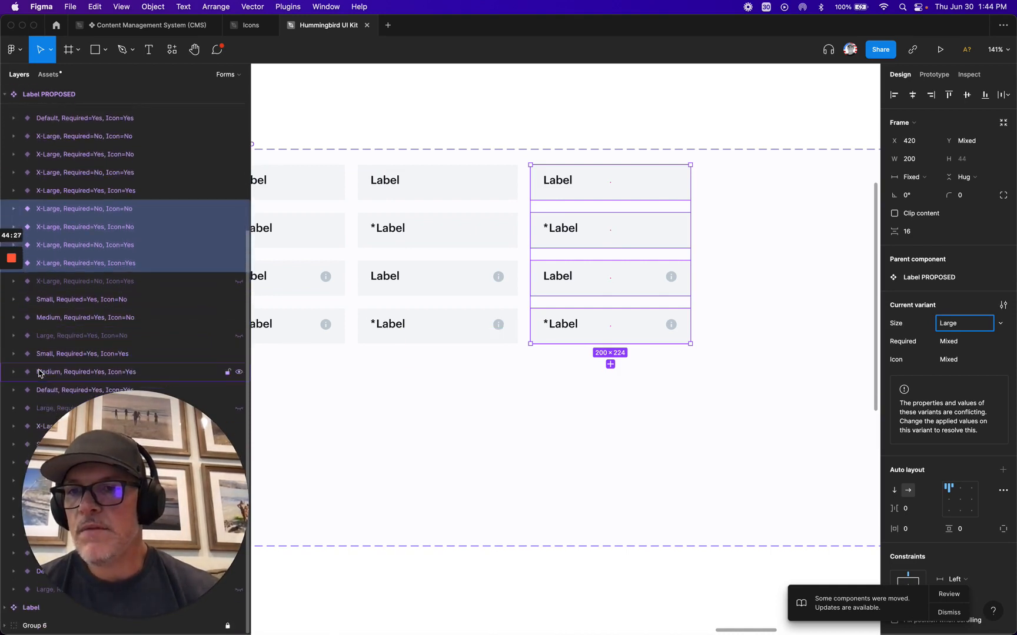
key("Return")
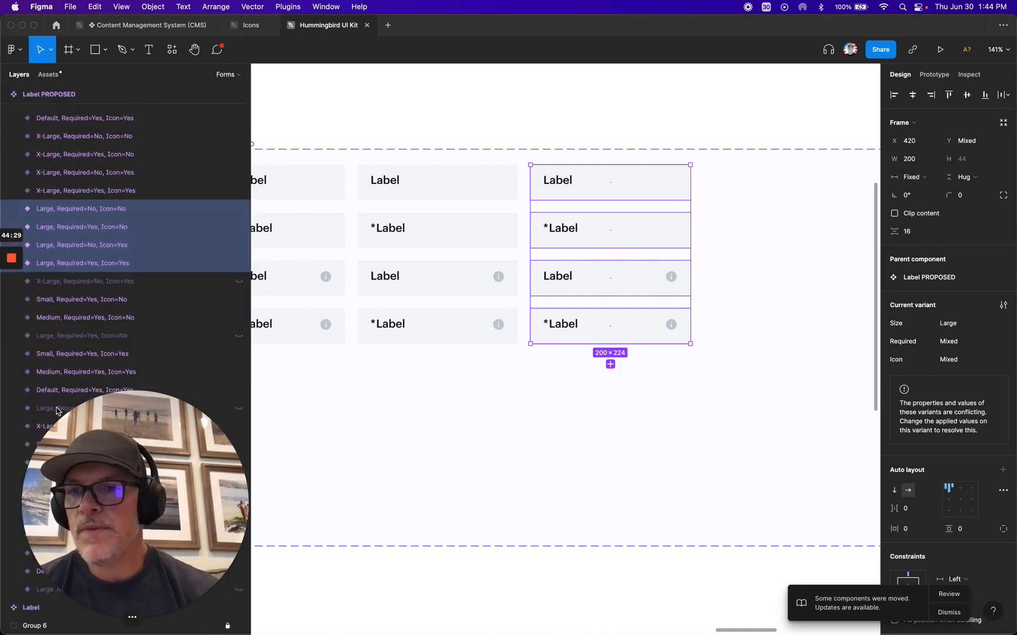
- Check the hidden Large, Required=Yes, Icon=No variant's width and set the four new Large variants' width to 175
left_click(164, 343)
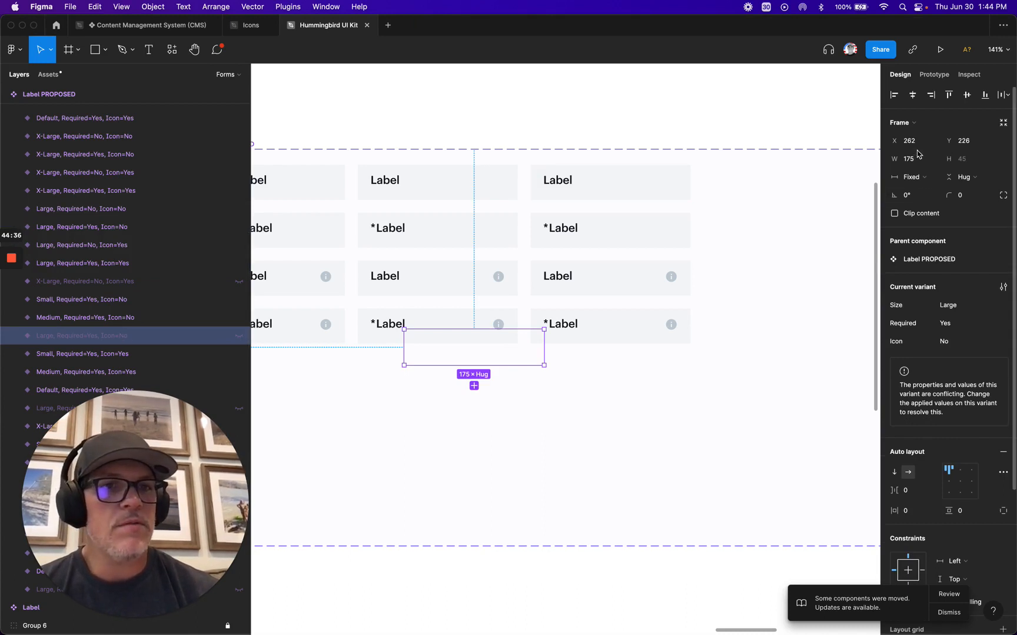
scroll(432, 347, "right", 5)
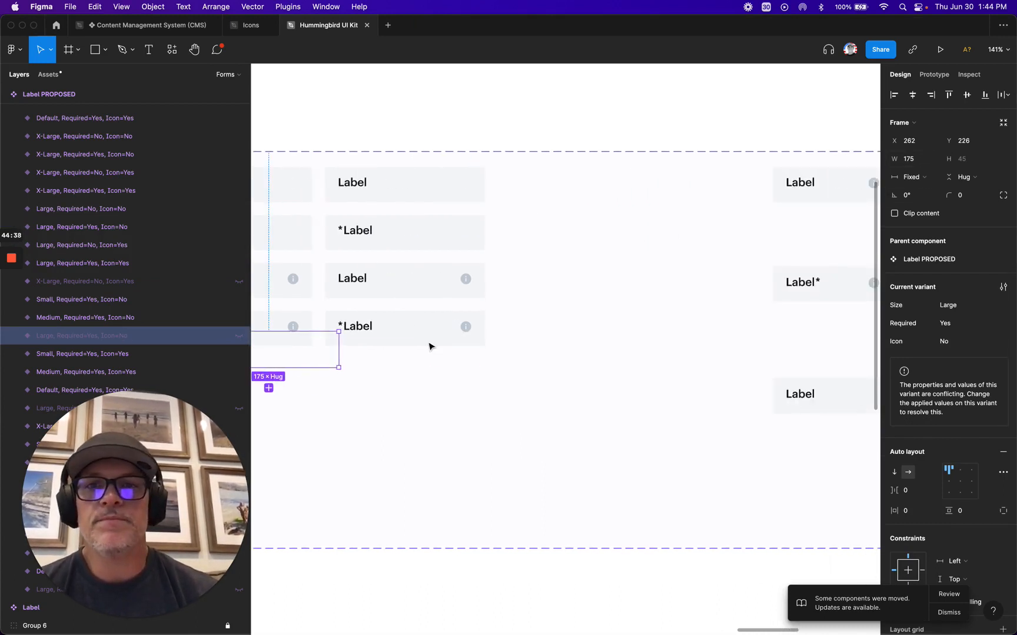
left_click(389, 194)
left_click(79, 264, "shift")
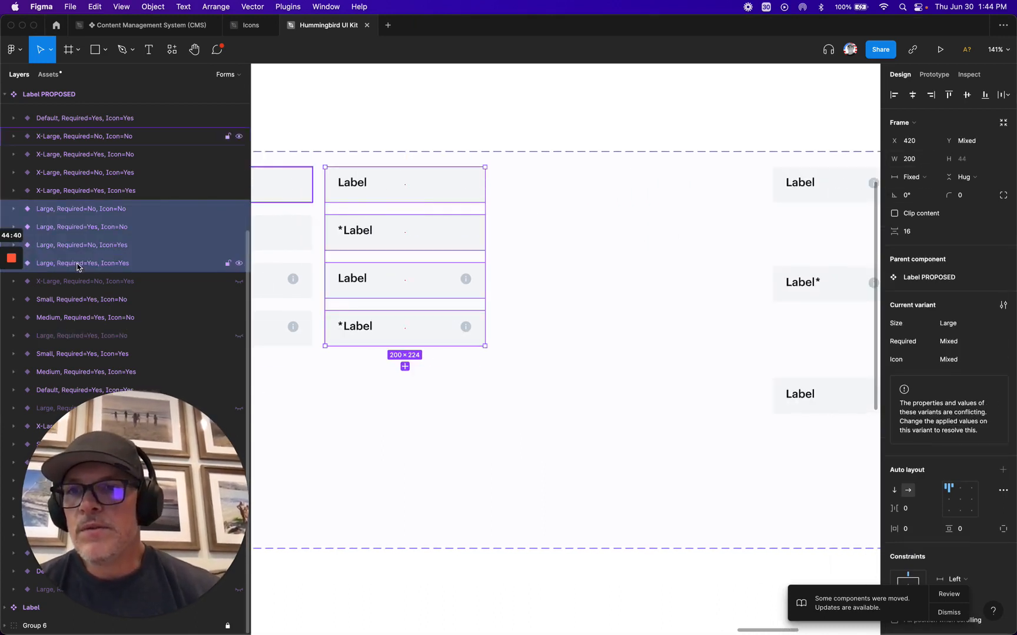
left_click(918, 159)
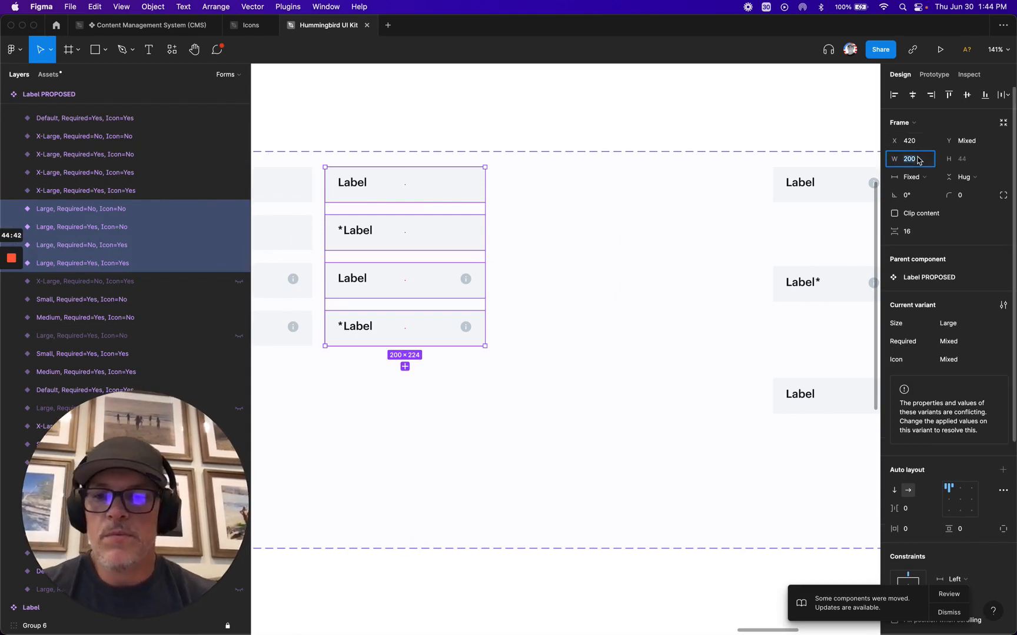
type("175")
key("Return")
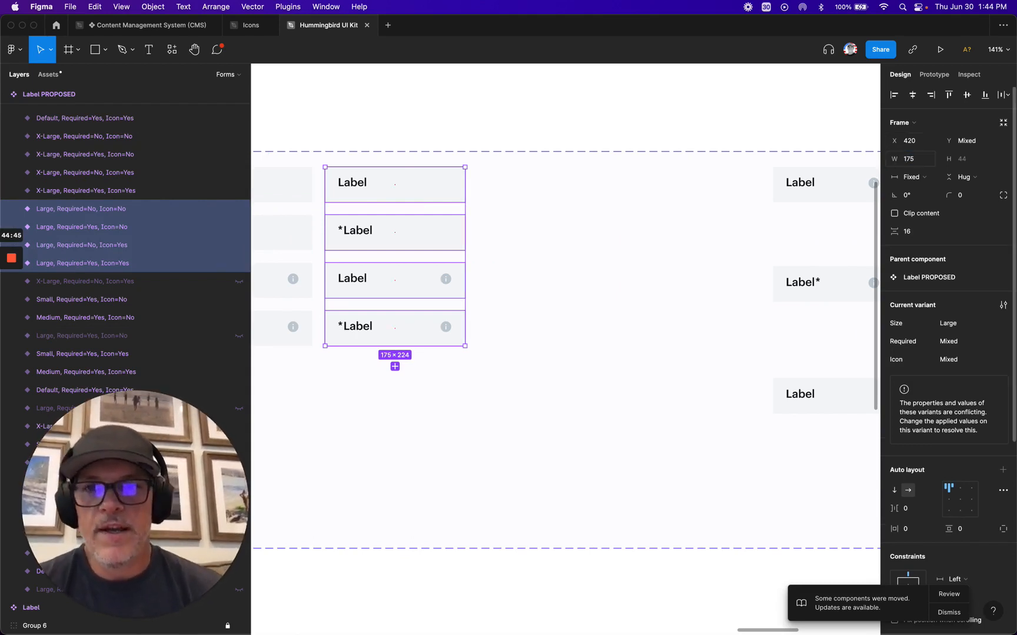
- Examine the nested base label and its Content layer inside the Large, Required=No, Icon=No variant, and collapse the layers
scroll(381, 252, "left", 3)
scroll(380, 252, "right", 1)
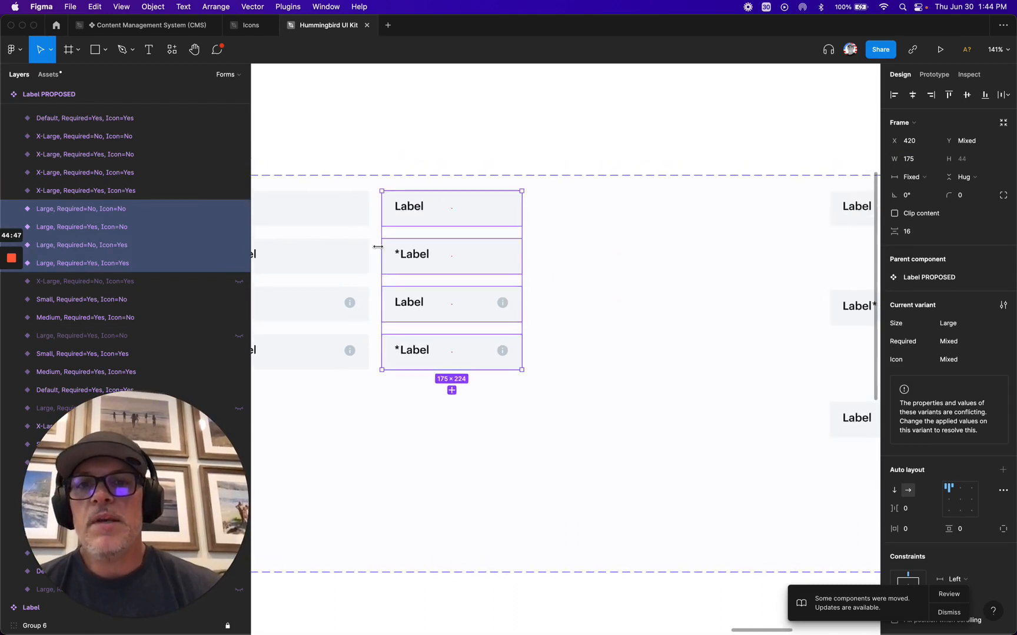
scroll(380, 252, "up", 5)
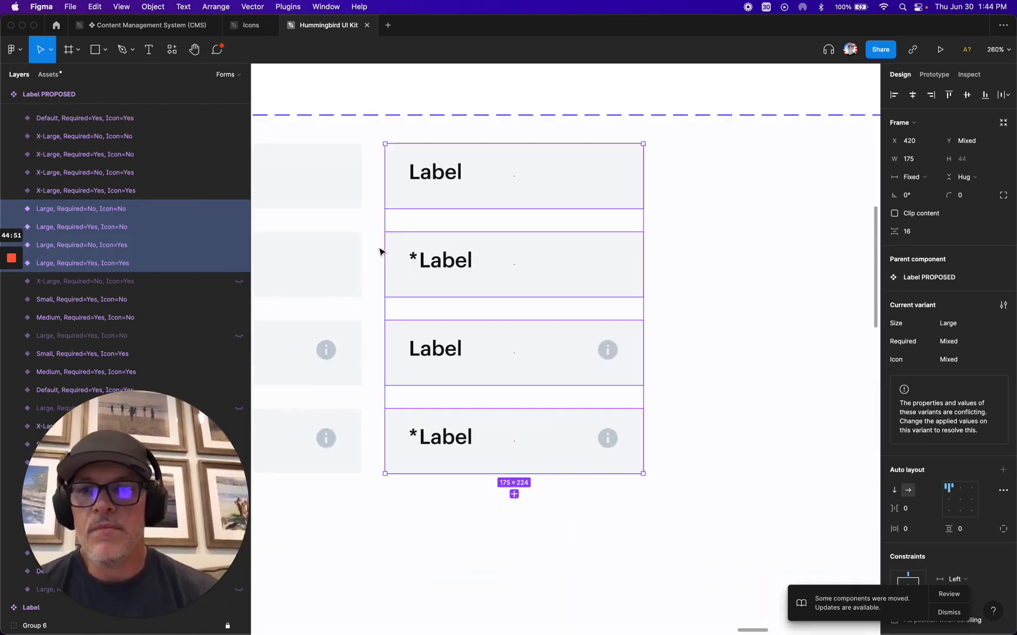
left_click(451, 180)
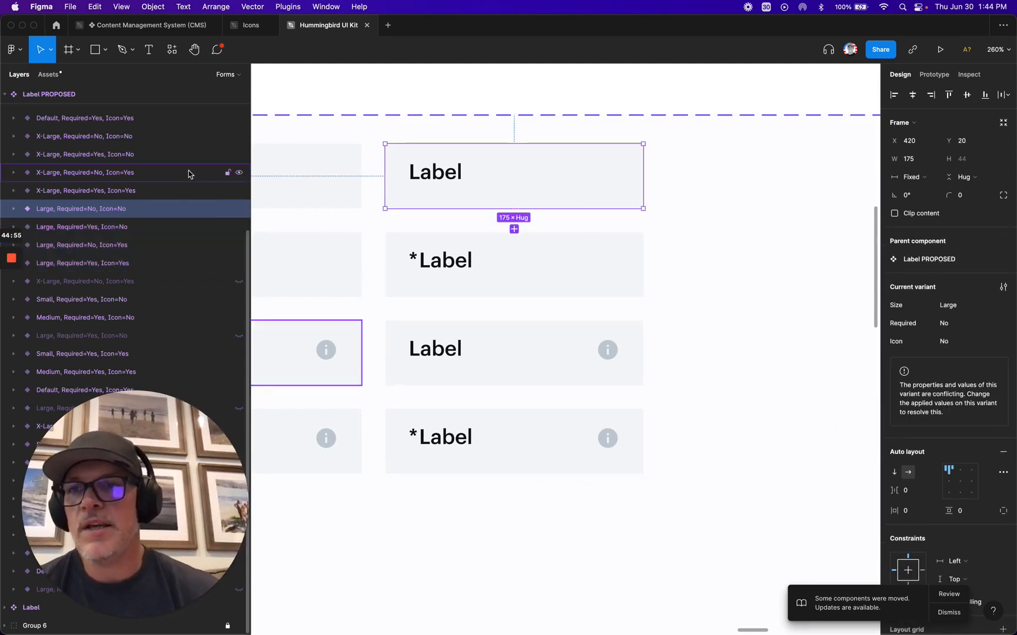
left_click(13, 209)
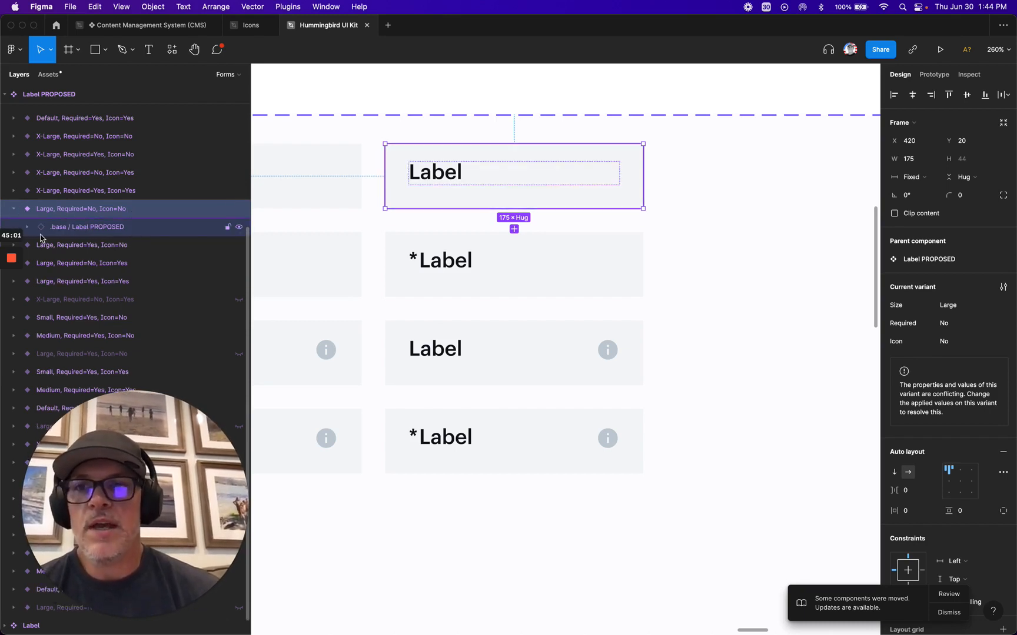
left_click(82, 231)
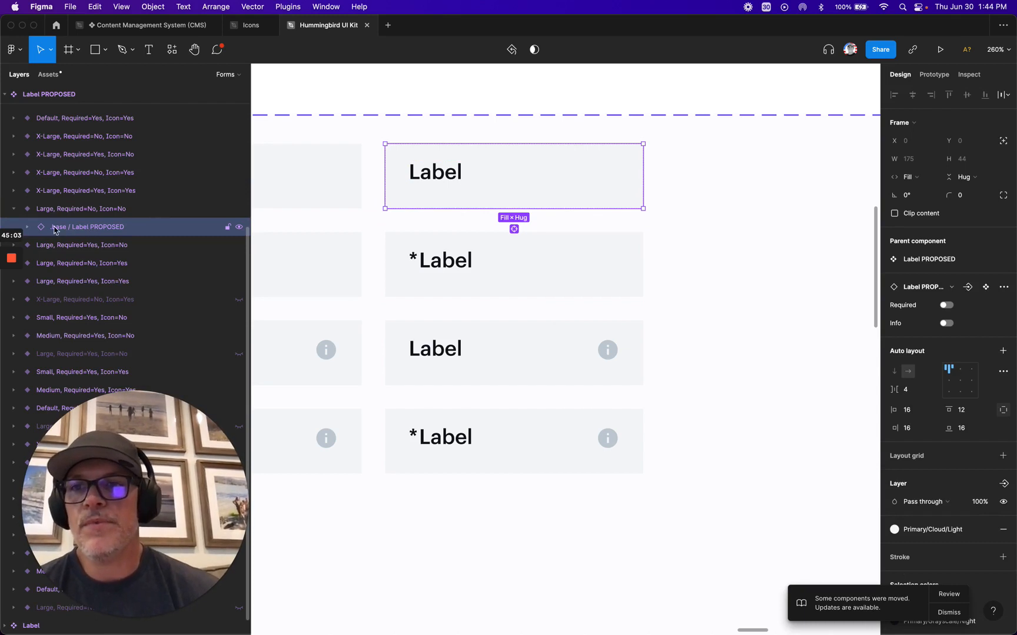
left_click(27, 227)
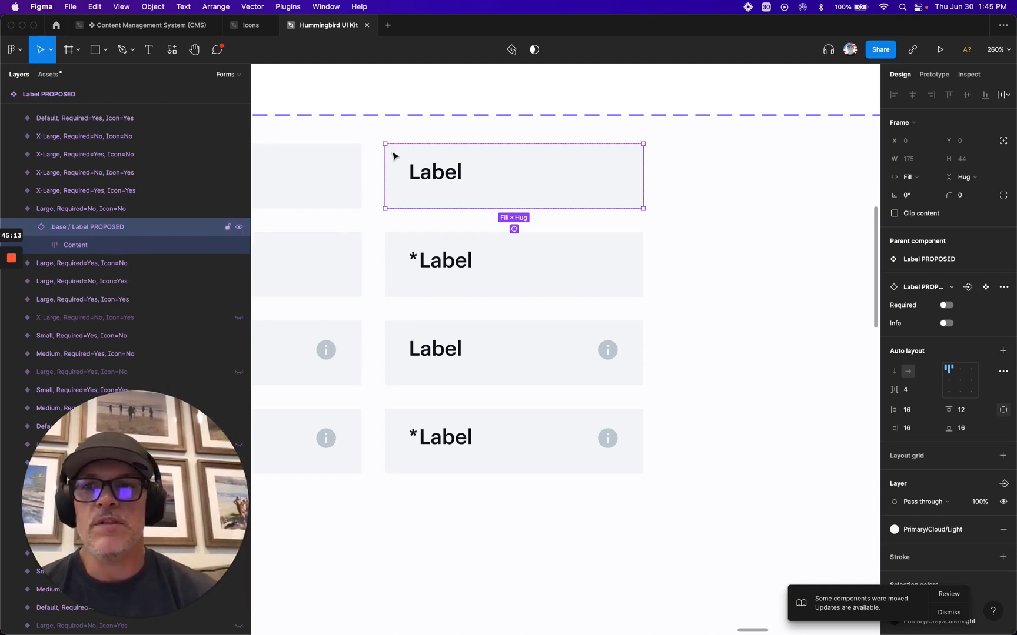
left_click(73, 246)
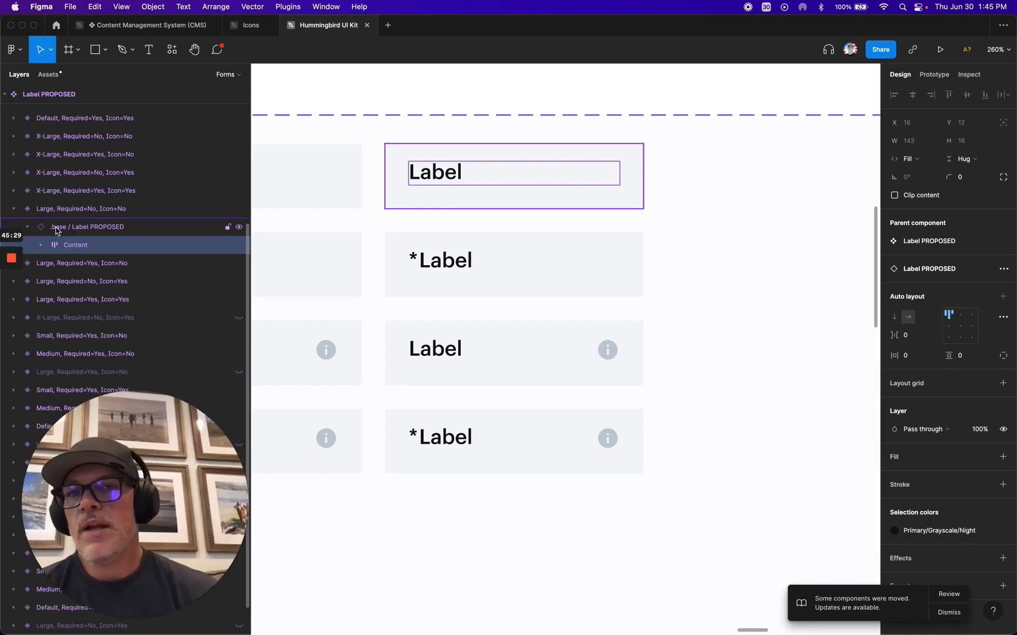
left_click(40, 213)
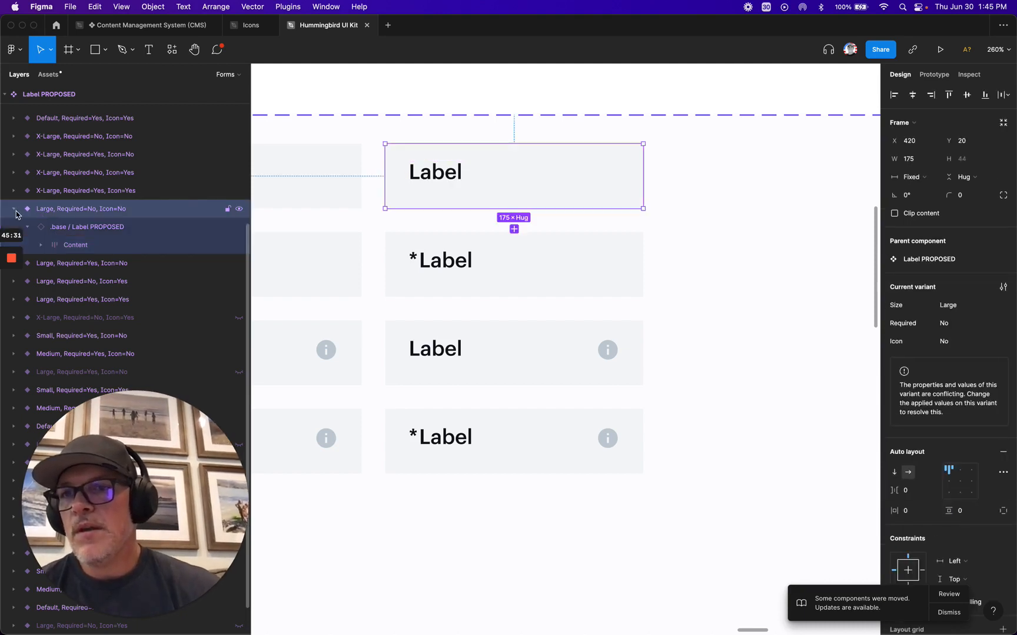
left_click(15, 210)
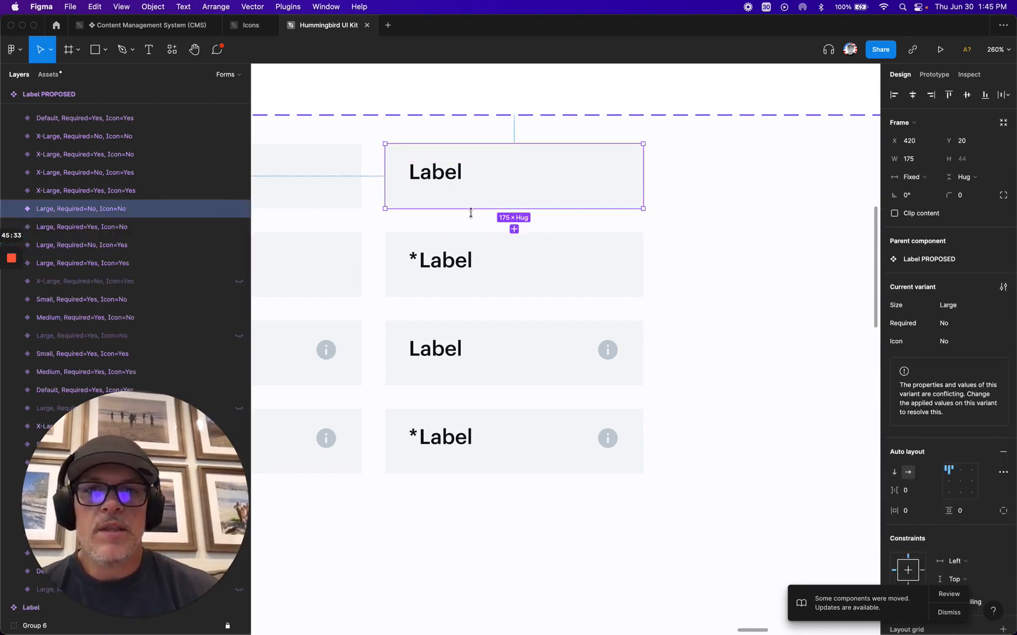
- Check the Required and Icon properties of the remaining Large variants in the third column, one by one
key("shift+1")
scroll(474, 218, "up", 2)
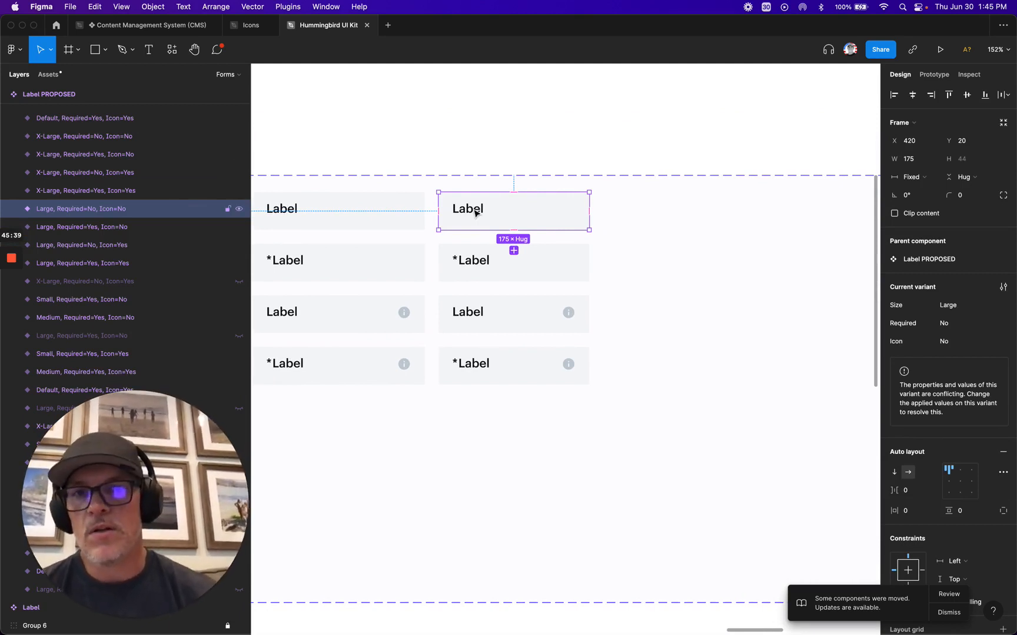
left_click(473, 257)
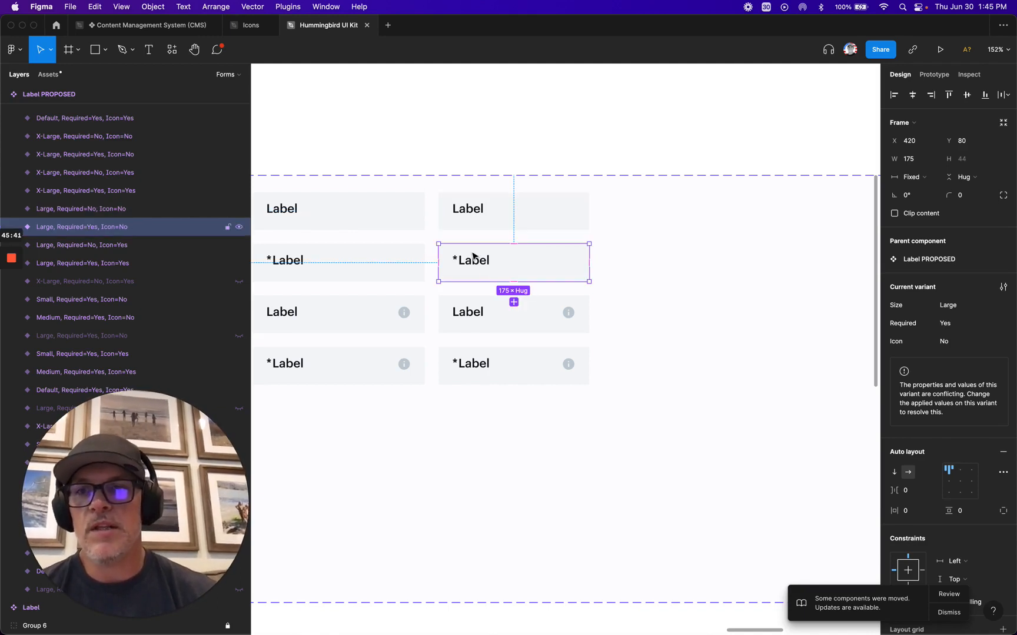
left_click(465, 309)
left_click(458, 351)
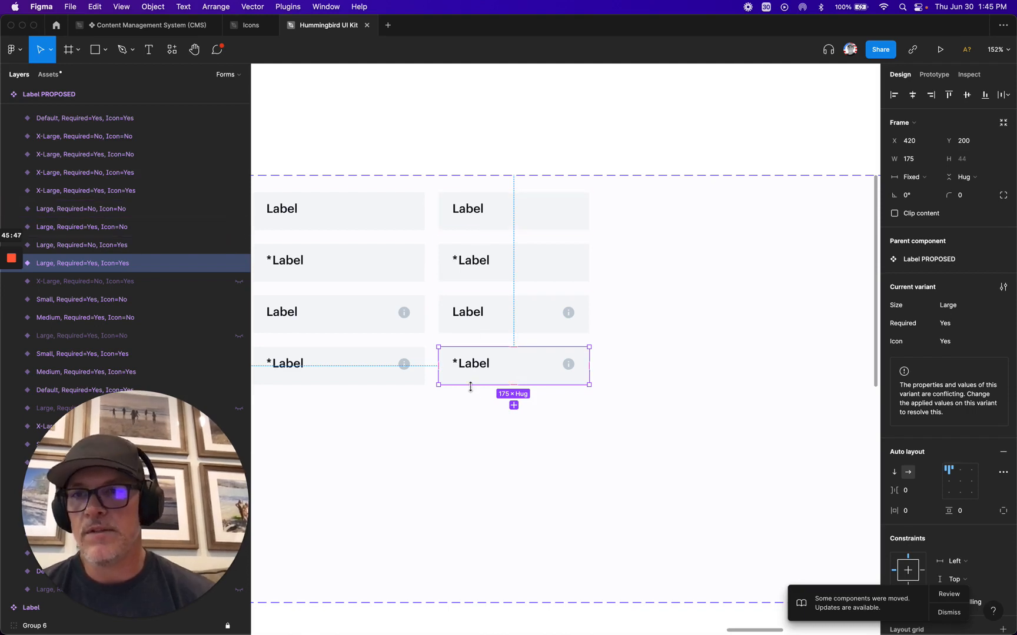
- Duplicate the four Large variants into a fourth column at X 611 and place the copies together below the originals in the layer order
left_click(63, 210, "shift")
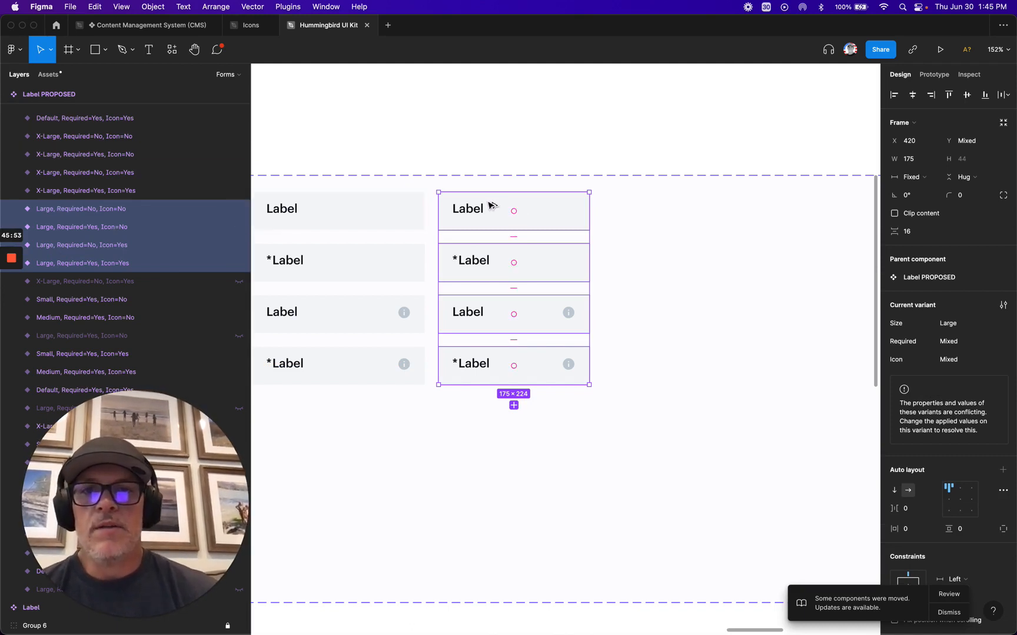
left_click_drag(517, 206, 654, 209)
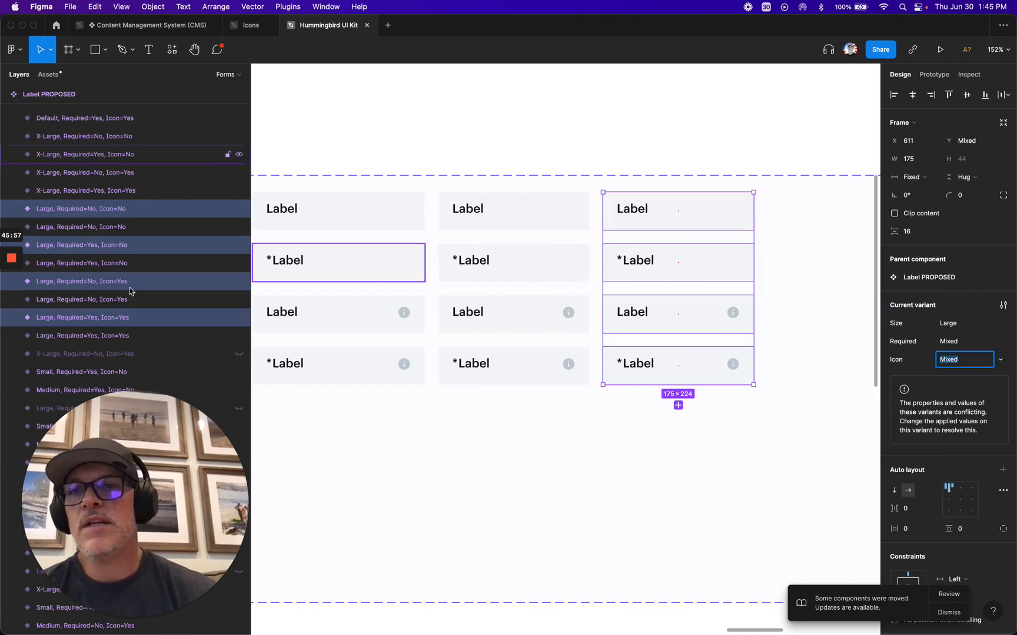
left_click_drag(44, 324, 46, 346)
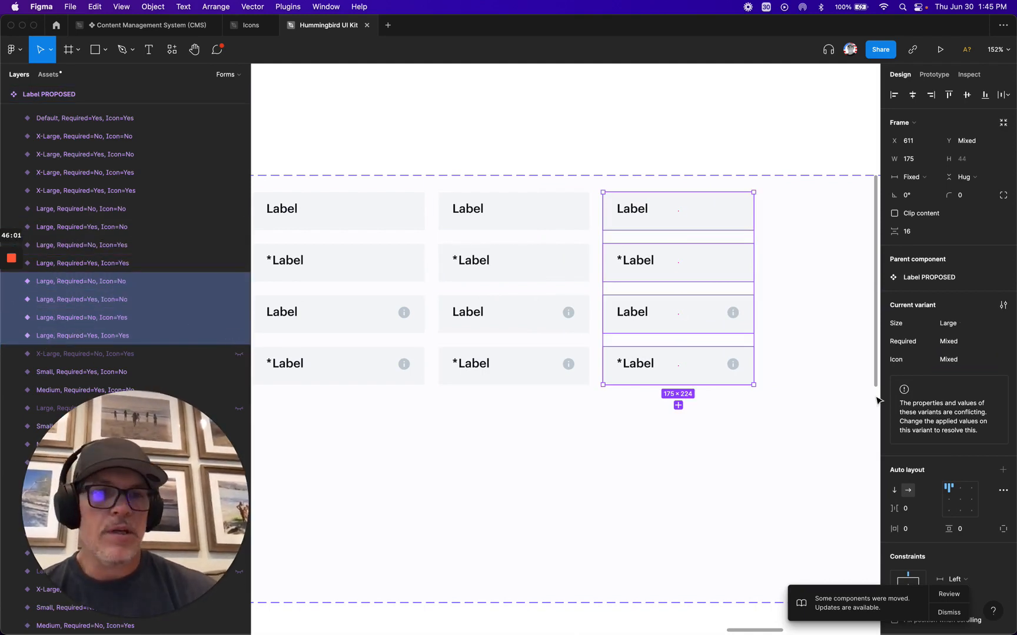
- Set the Size property of the four copied variants in the fourth column to Medium
left_click(950, 327)
type("M")
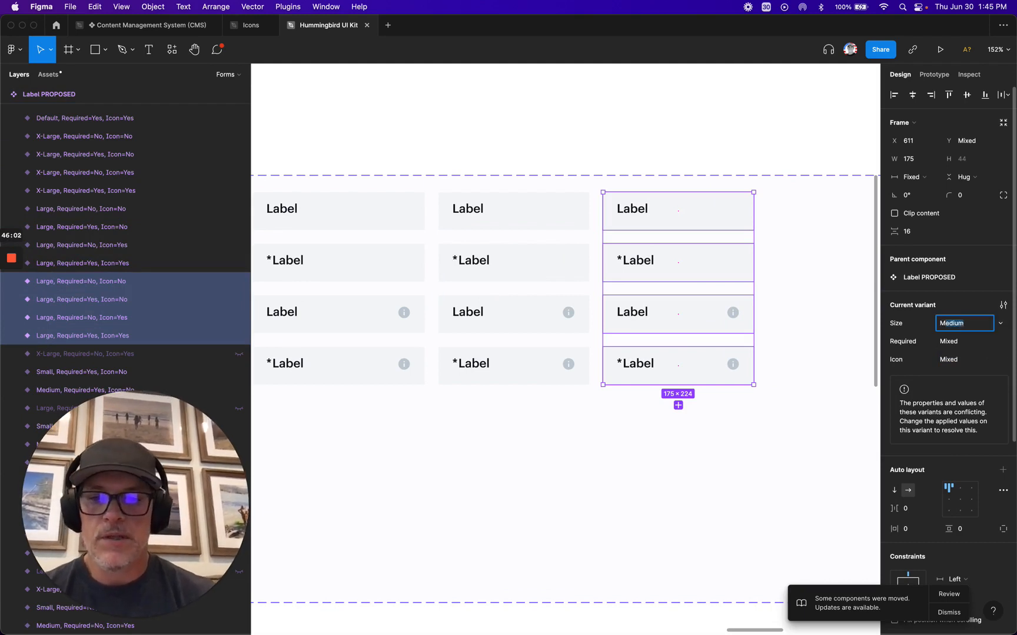
type("ediu")
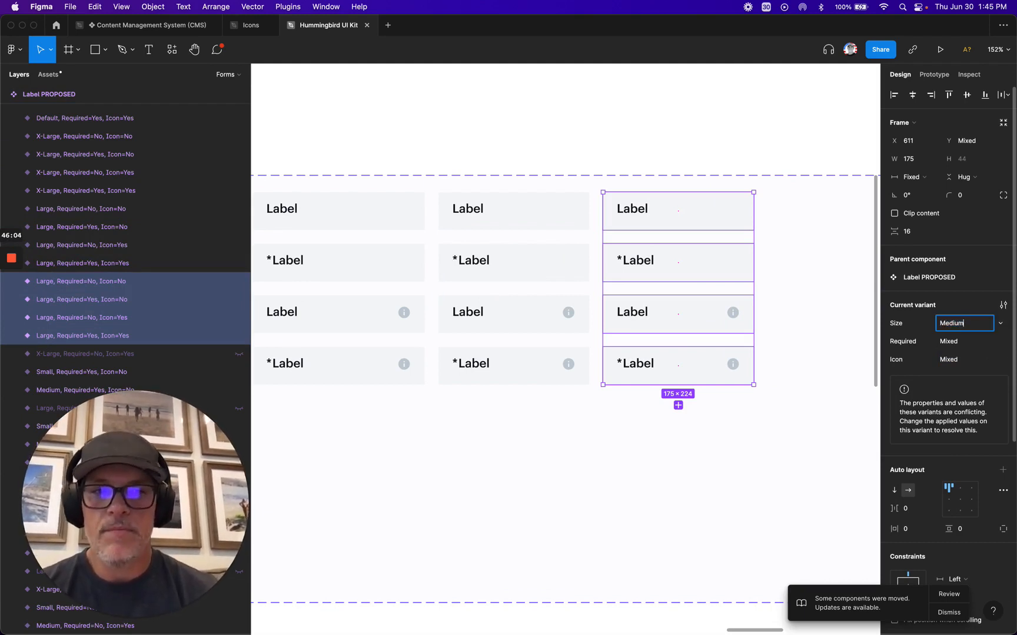
key("Return")
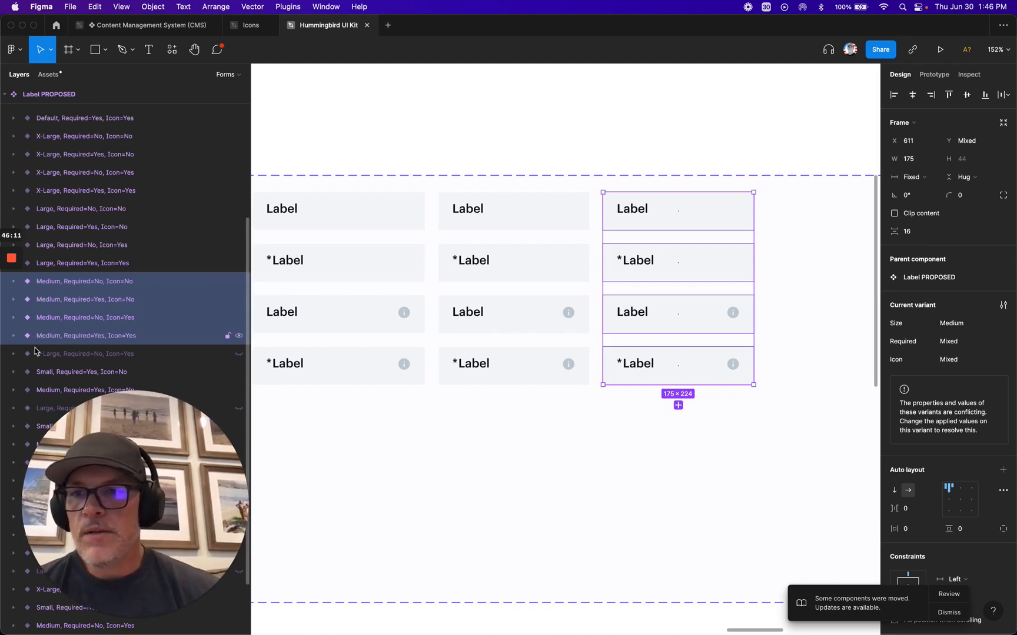
- Set the width of the four new Medium variants to 125
left_click(43, 390)
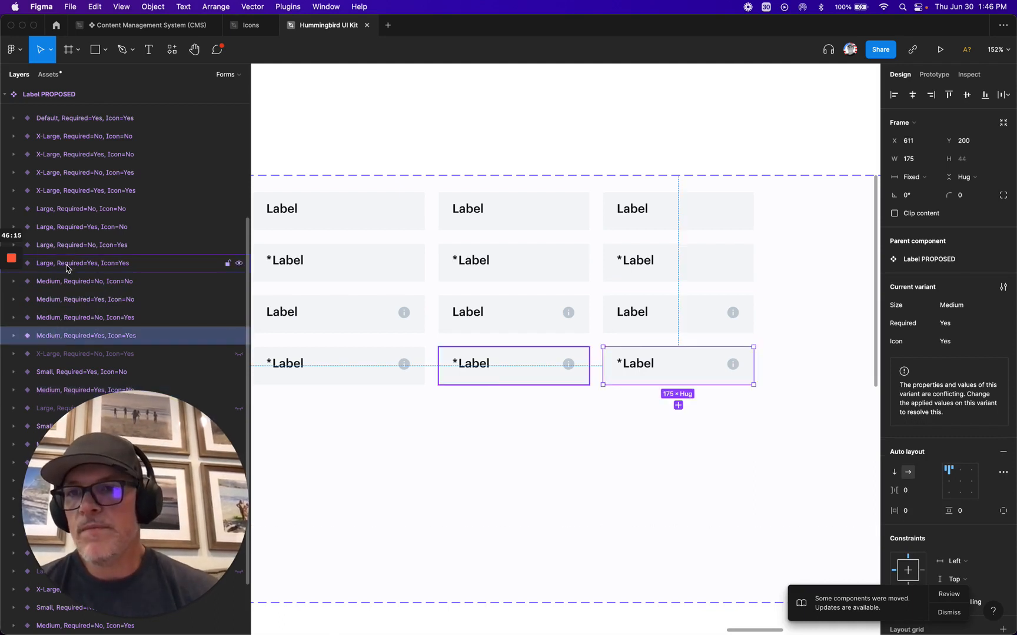
left_click(44, 375)
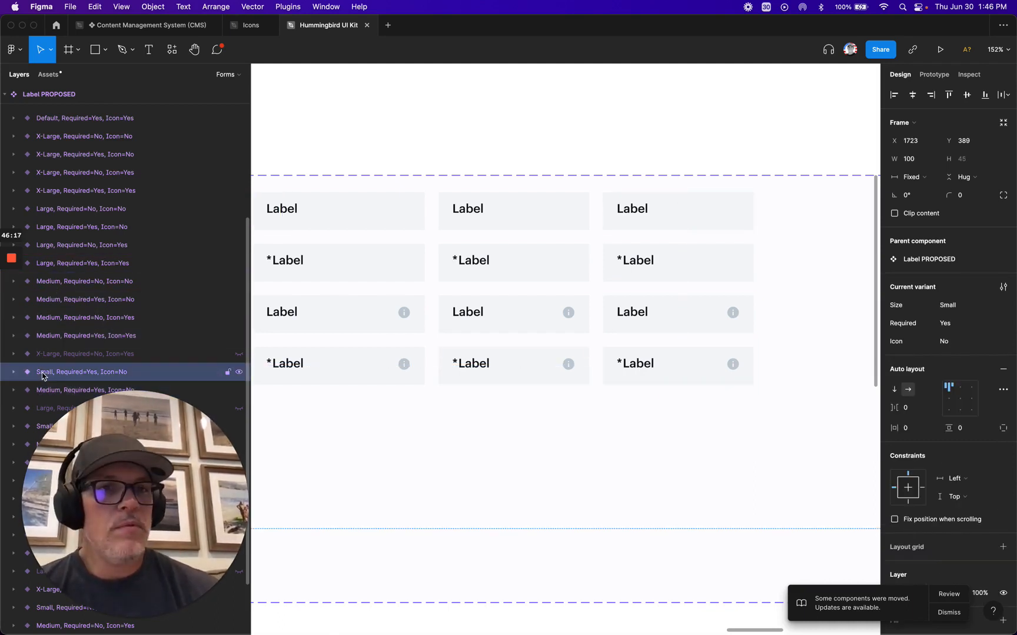
left_click(50, 335)
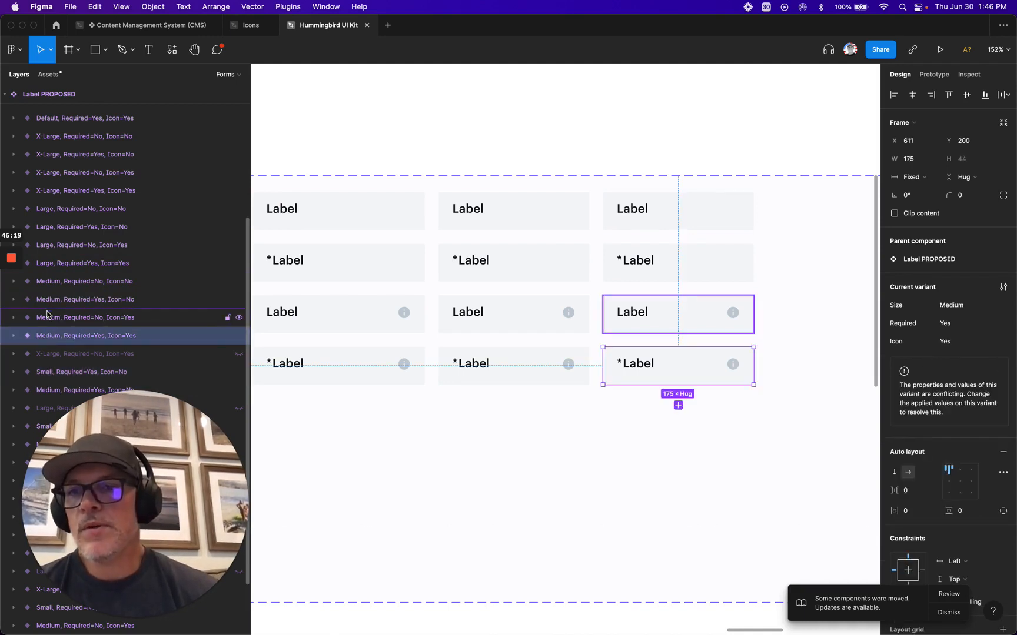
left_click(44, 286, "shift")
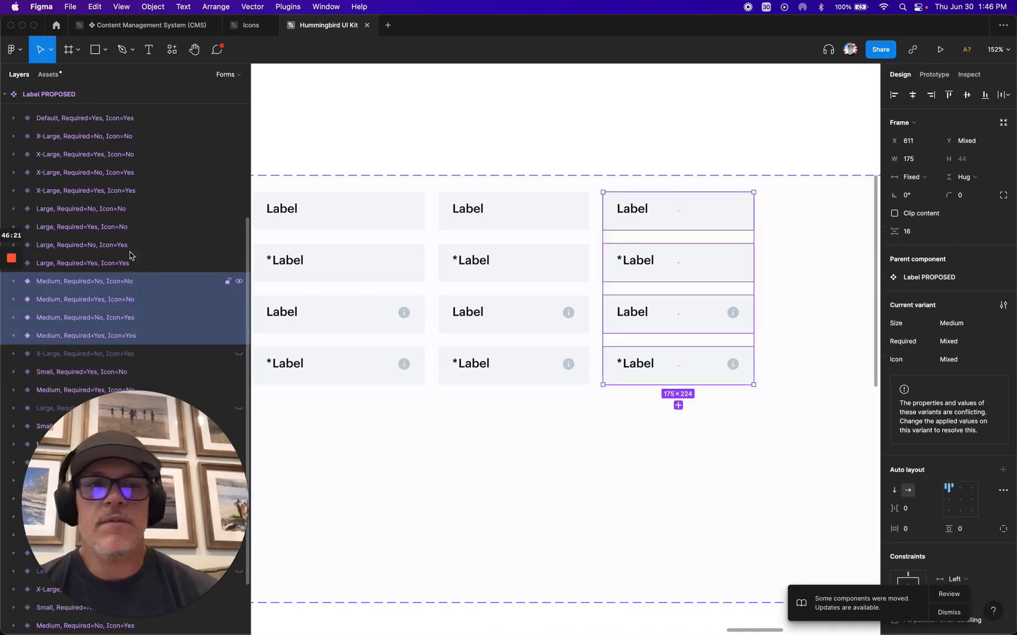
left_click(917, 164)
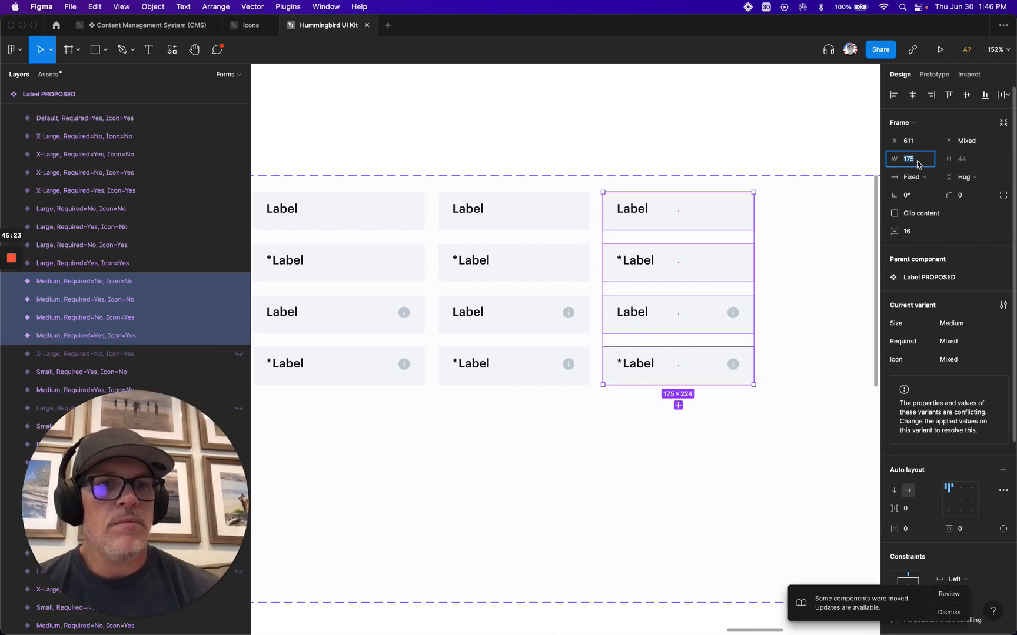
type("1")
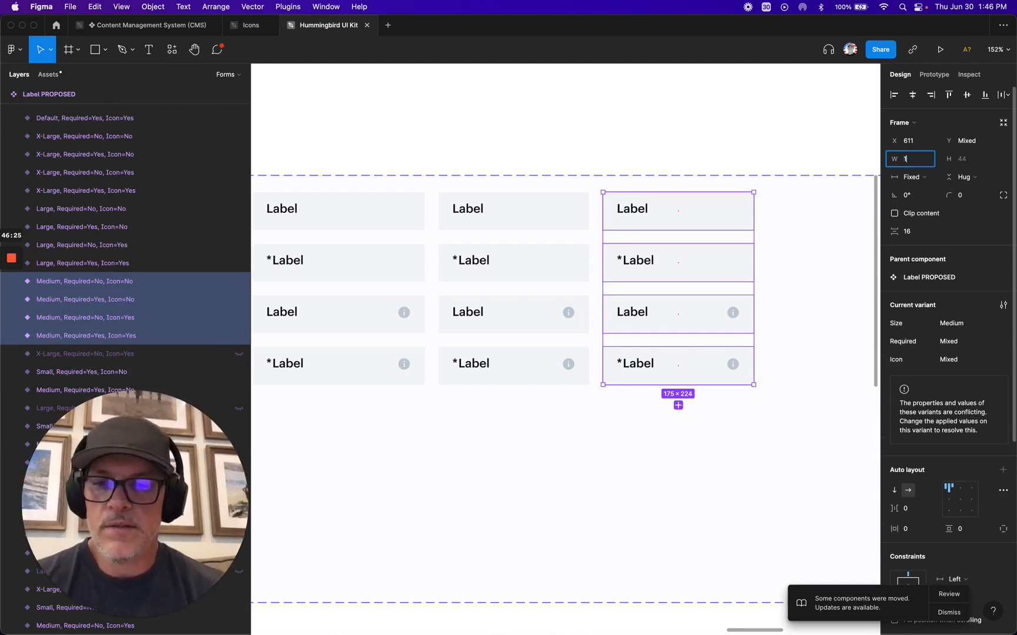
type("25")
key("Return")
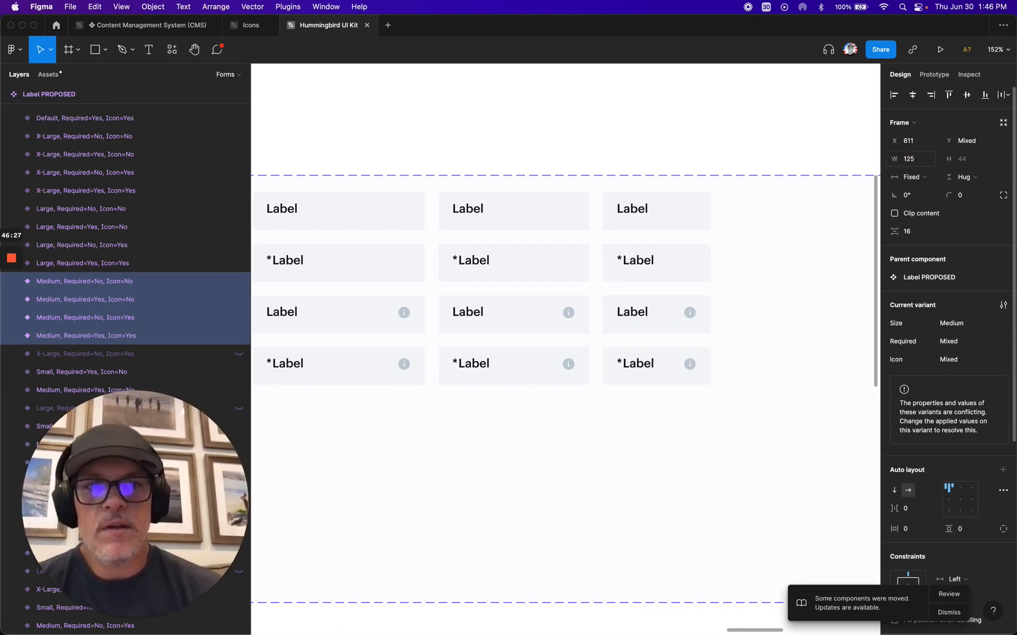
- Check the width and Size property of each single-row variant in the original Label component set, from 200px to 100px
scroll(615, 277, "down", 5)
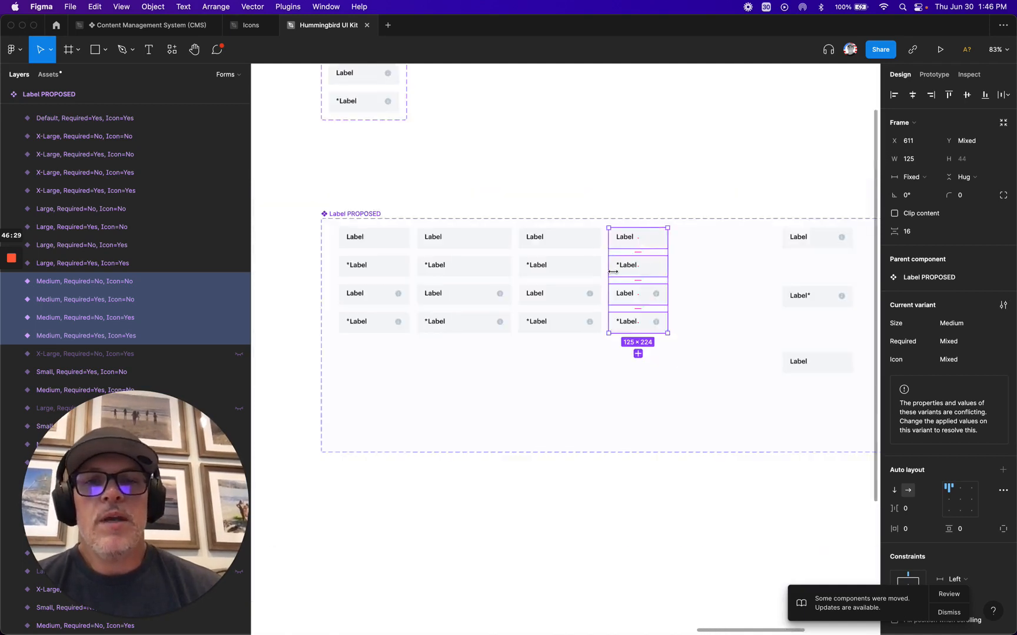
scroll(614, 276, "up", 3)
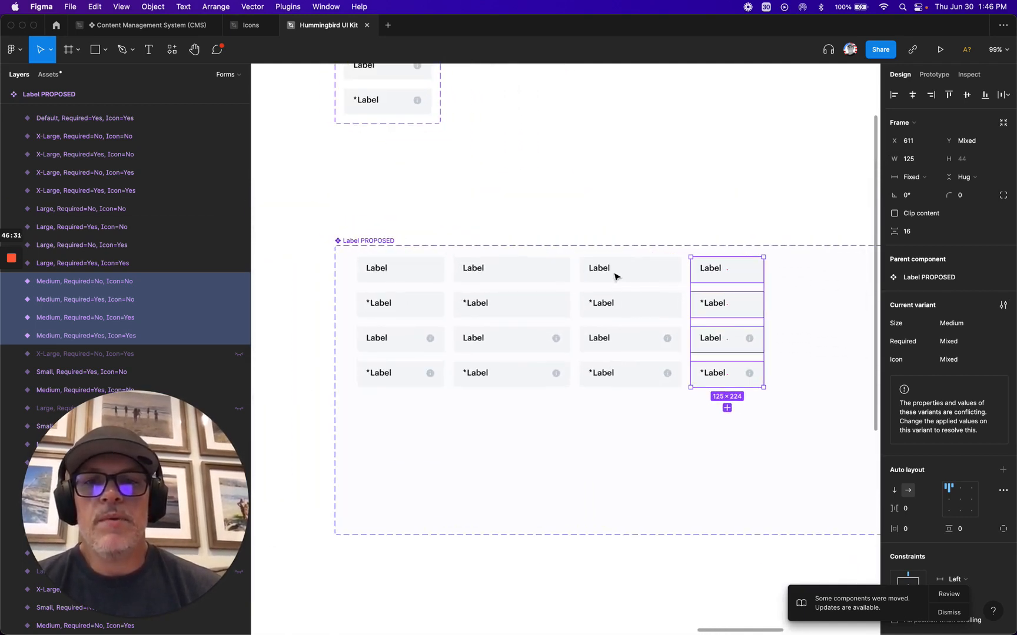
left_click(387, 272)
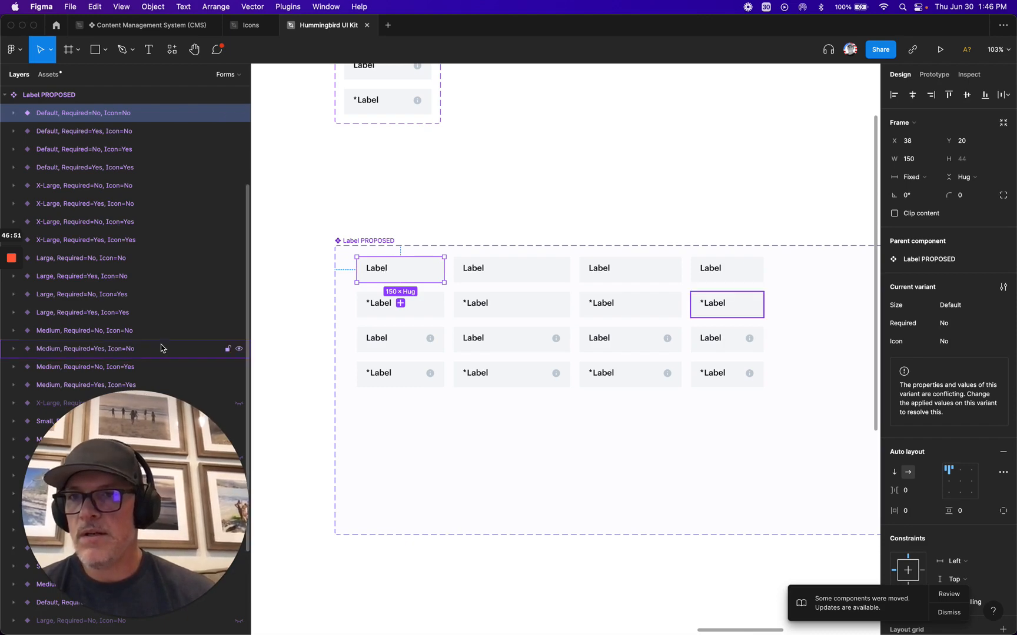
scroll(577, 241, "left", 10)
scroll(577, 241, "left", 10)
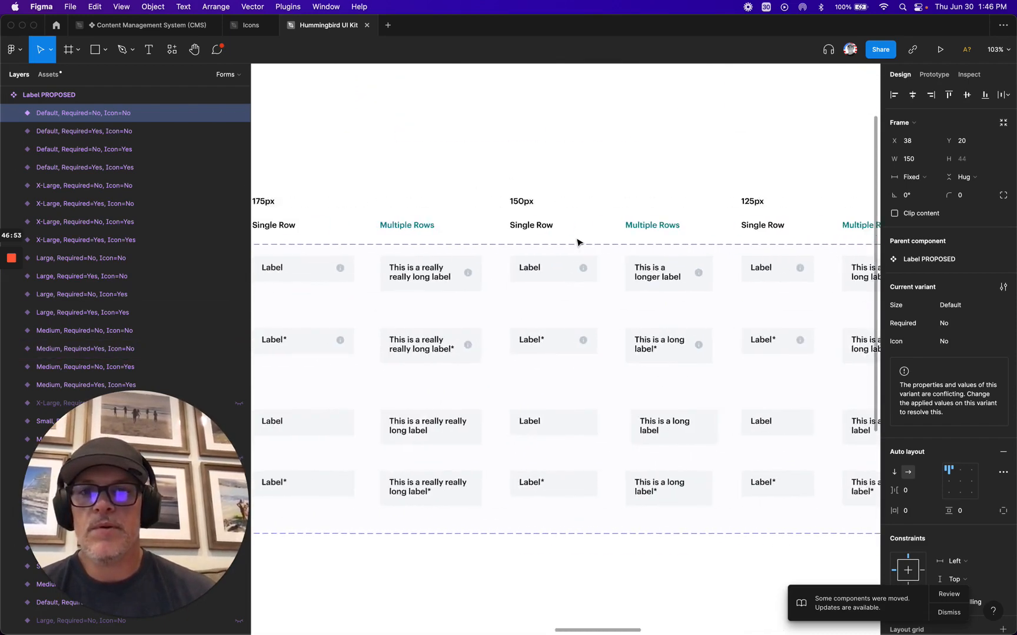
scroll(576, 241, "down", 3)
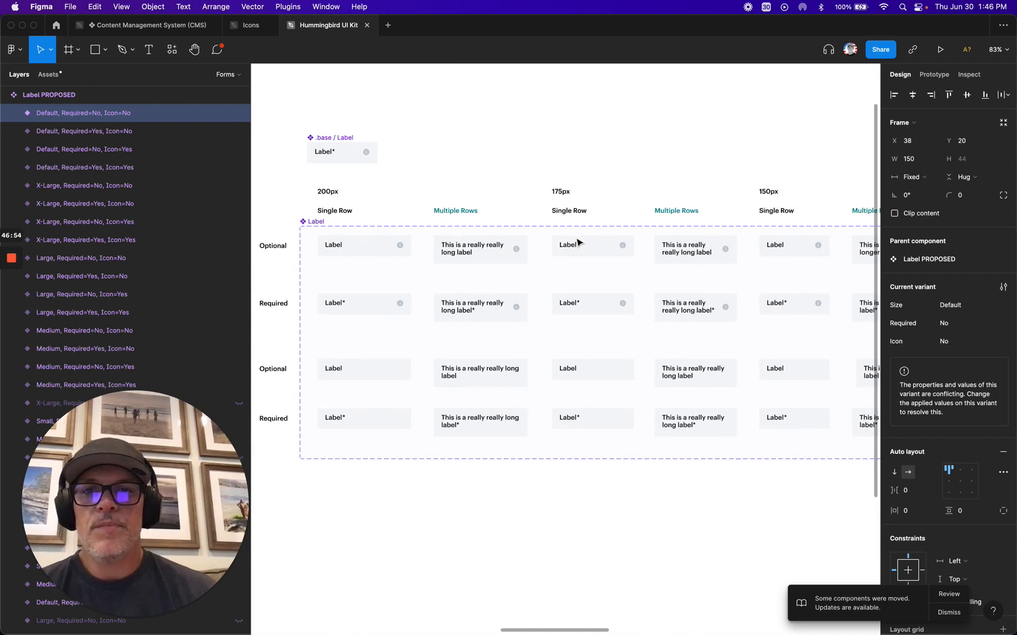
left_click(391, 253)
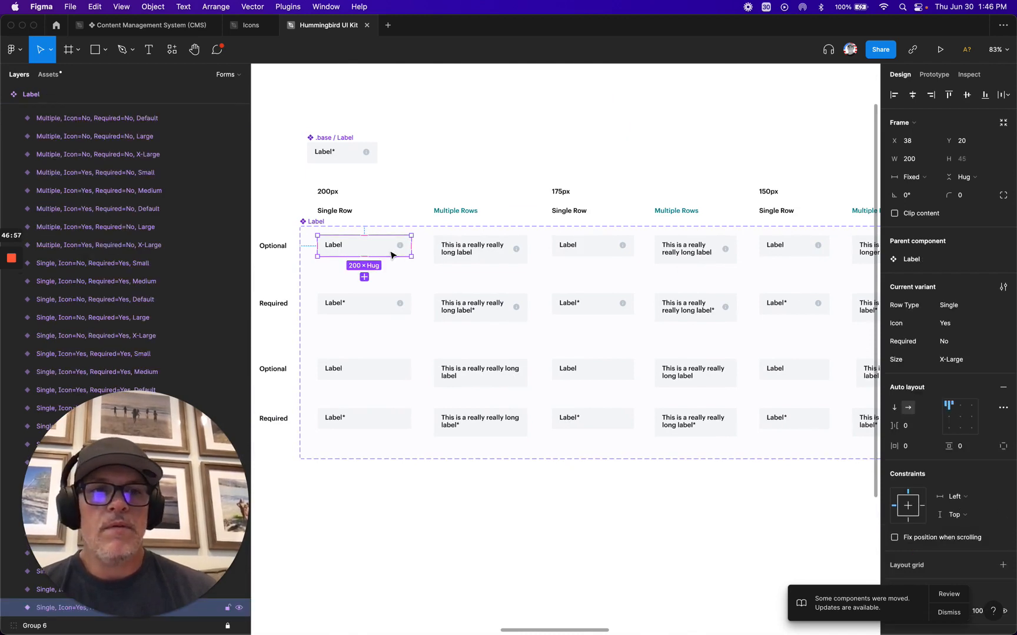
left_click(591, 260)
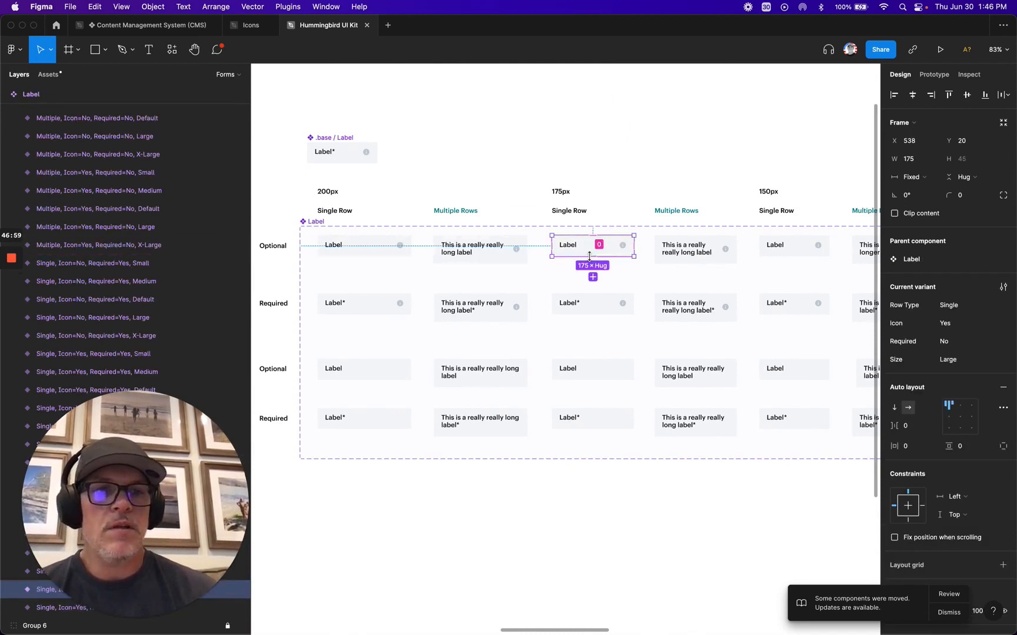
scroll(591, 259, "right", 5)
left_click(515, 250)
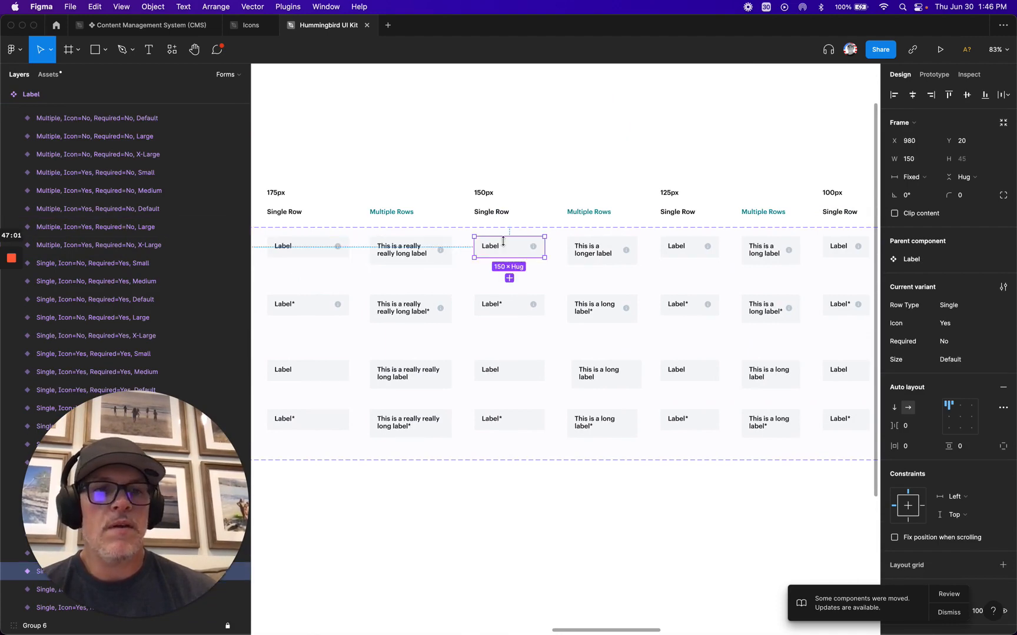
scroll(503, 242, "right", 4)
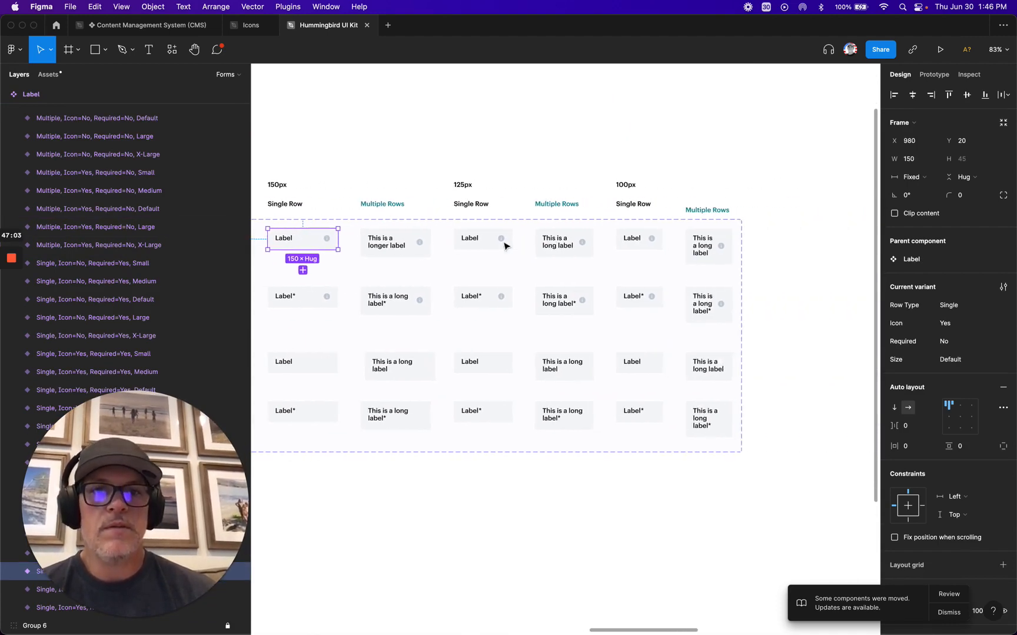
left_click(469, 241)
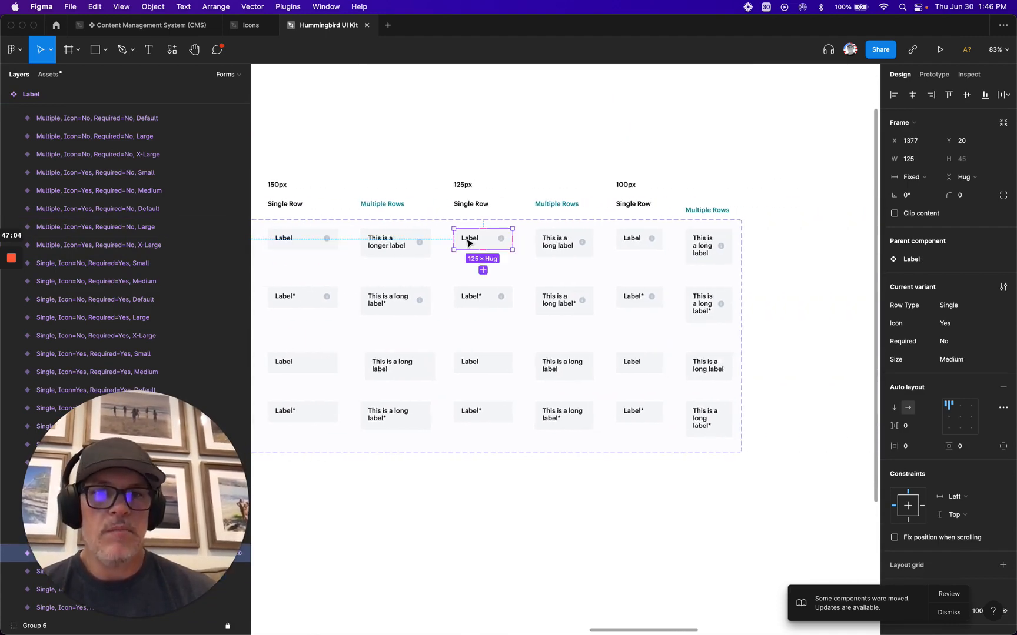
left_click(641, 241)
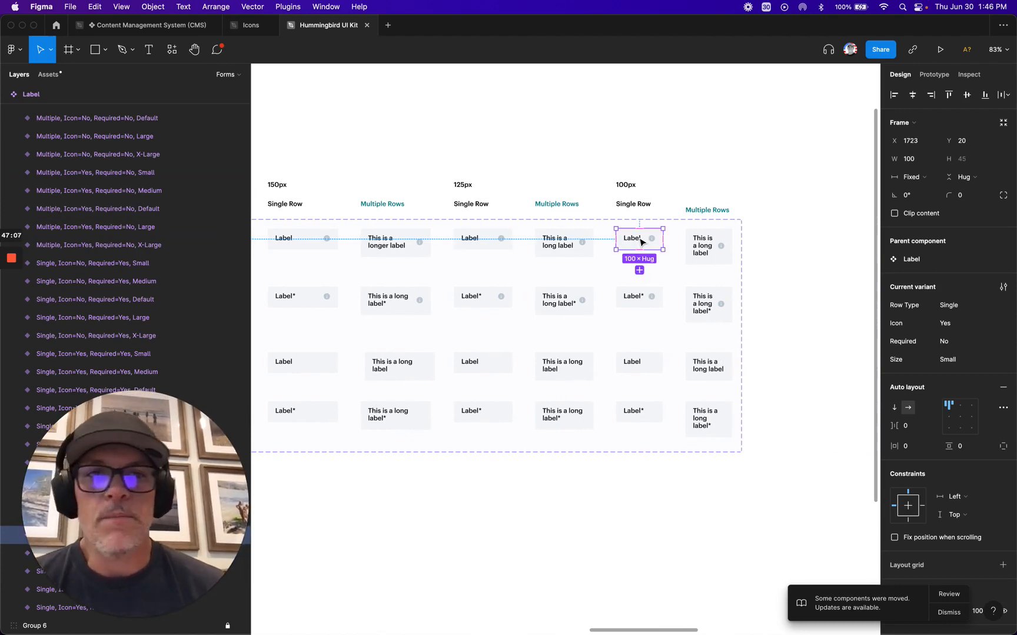
- Check the width and Size property of the top variant in each of the four Label PROPOSED columns
scroll(635, 318, "right", 10)
scroll(638, 316, "down", 3)
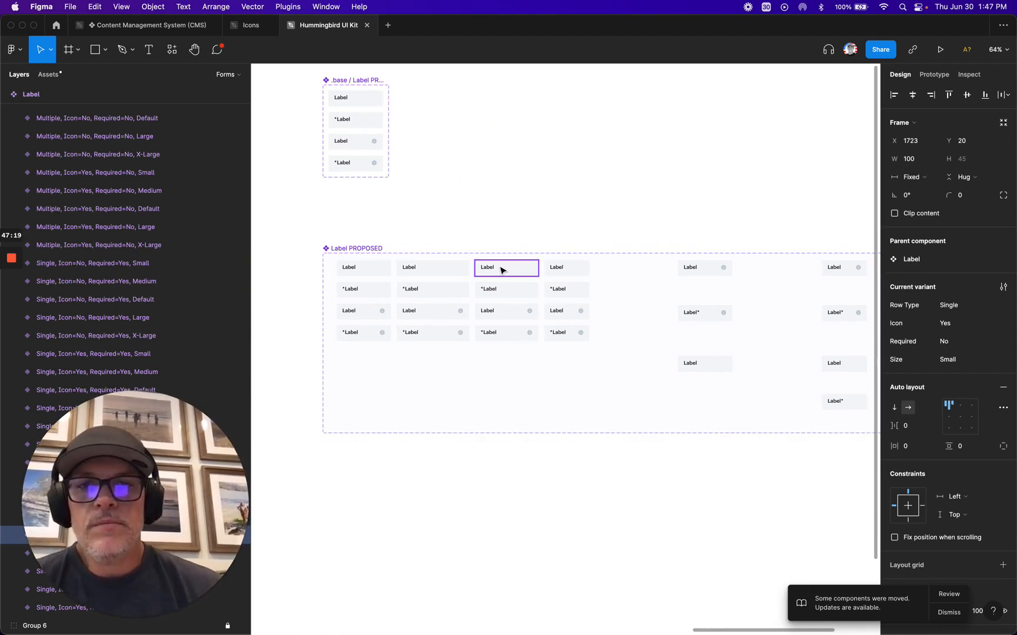
left_click(359, 271)
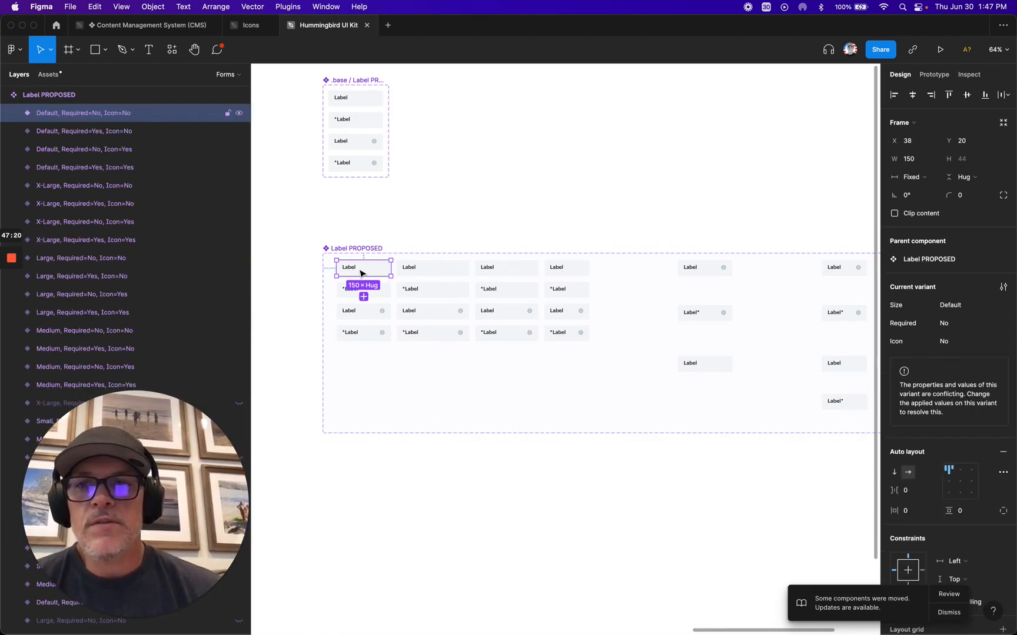
left_click(440, 272)
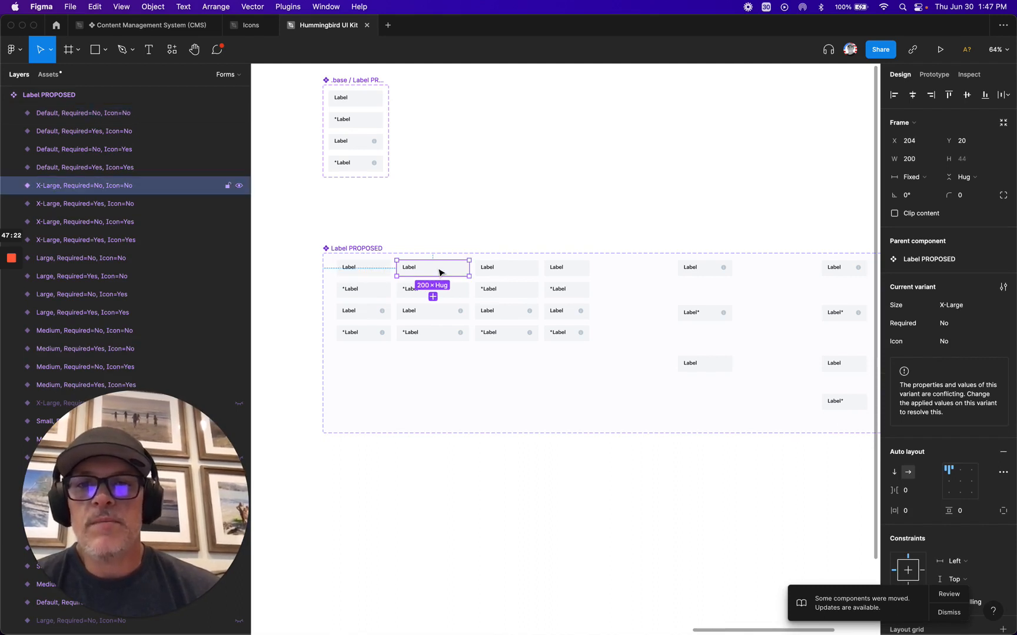
left_click(516, 272)
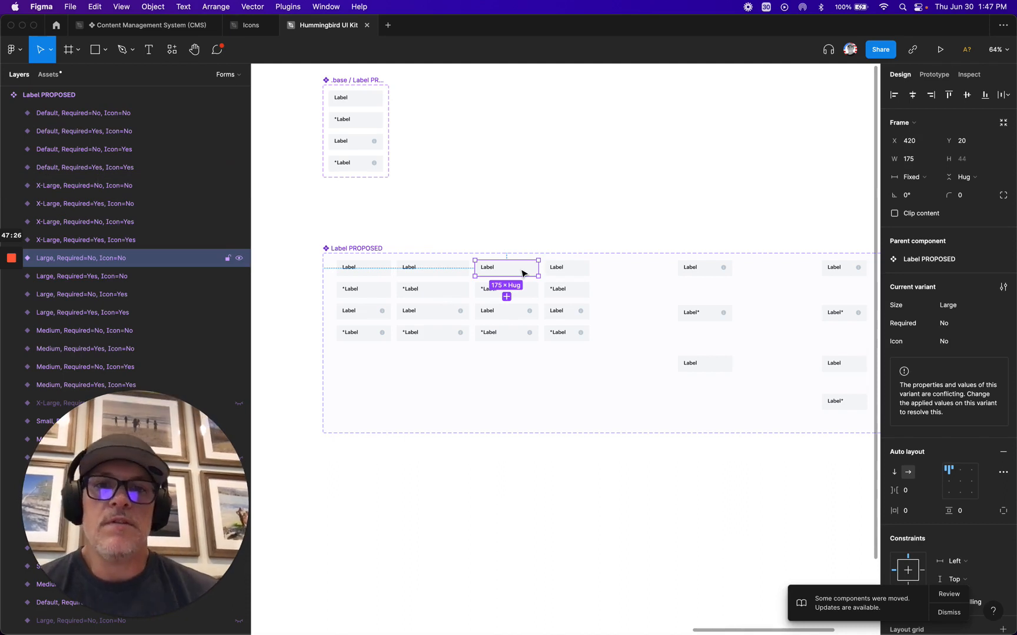
left_click(573, 268)
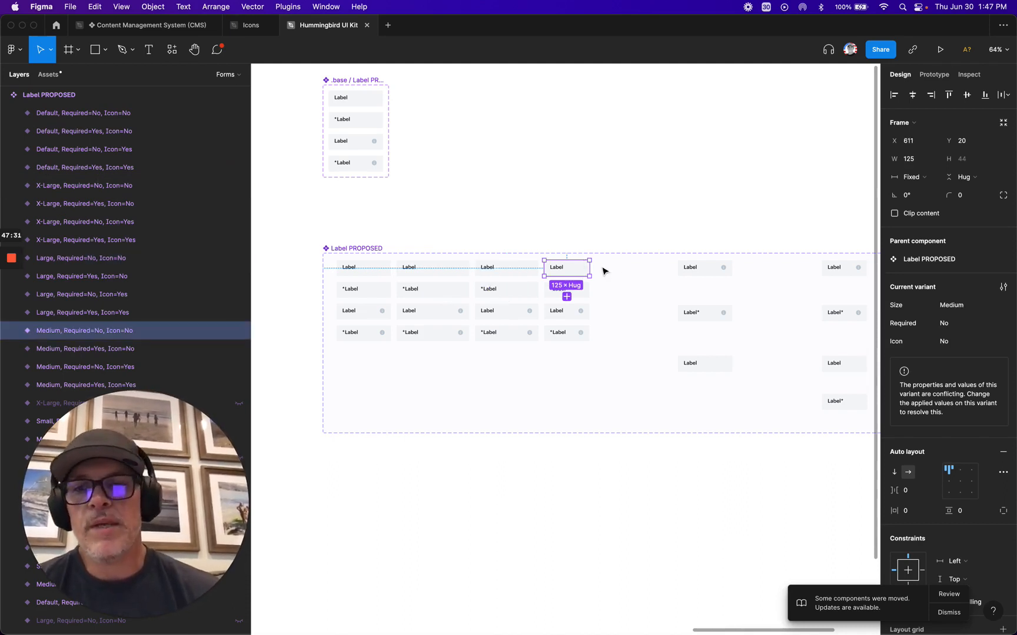
- Duplicate the four Medium variants into a fifth column at X 752, keeping the copies together below the originals in the layer order
scroll(601, 268, "up", 5)
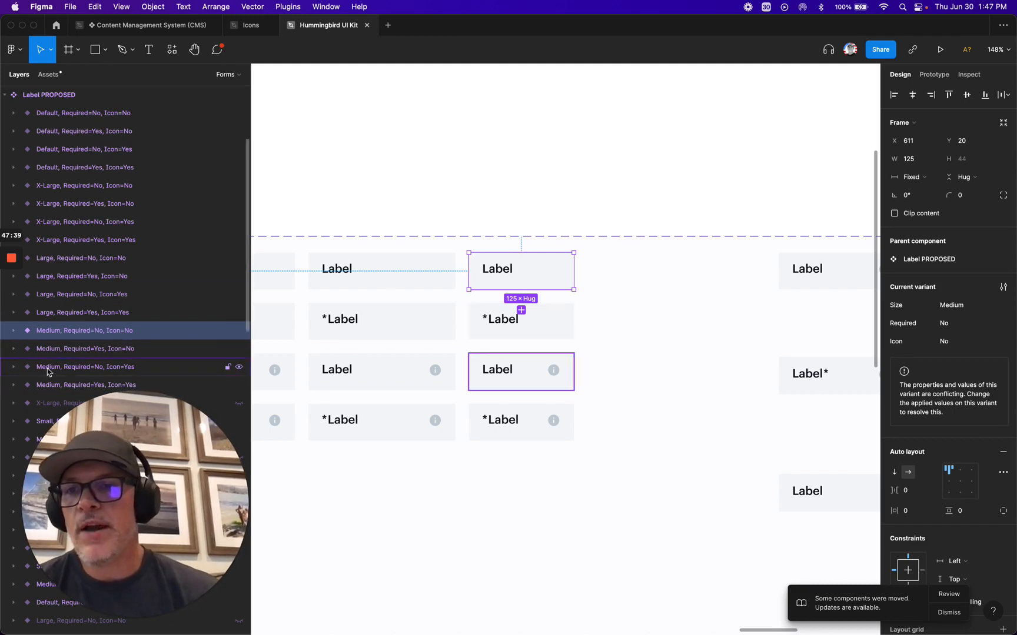
left_click(65, 385, "shift")
scroll(82, 294, "down", 5)
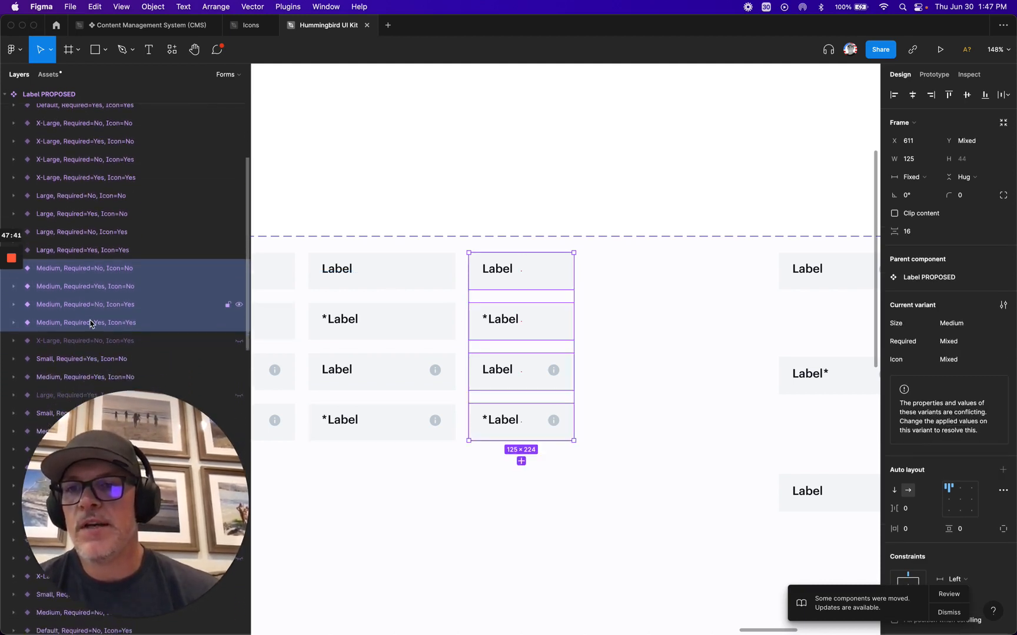
left_click_drag(60, 247, 59, 260)
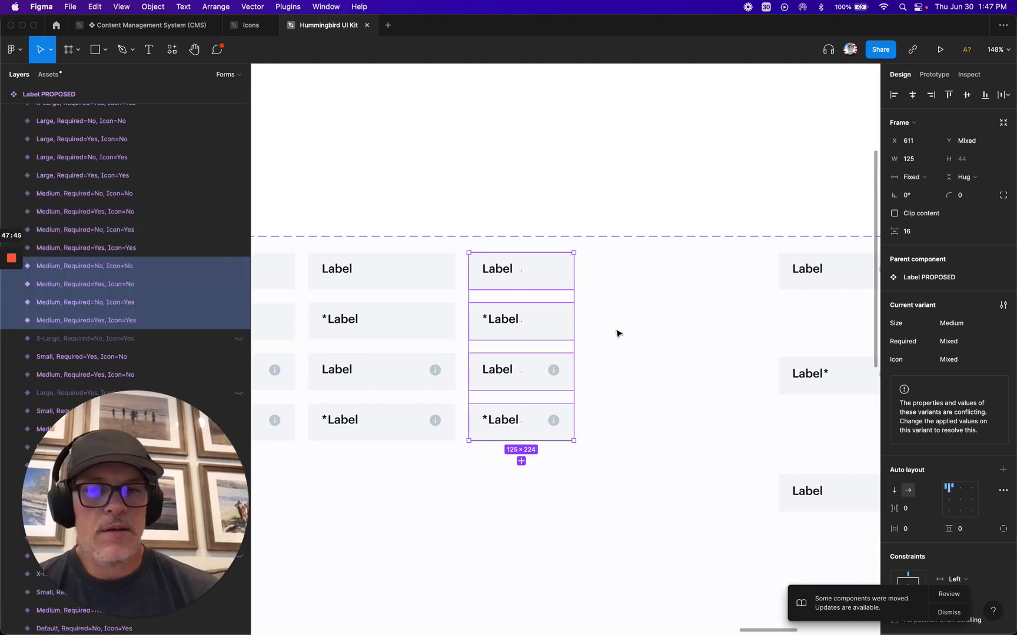
key("shift+Right")
key("shift+Right")
key("shift+Right")
key("shift+Right")
key("shift+Right")
key("shift+Right")
key("shift+Right")
key("shift+Right")
key("shift+Right")
key("shift+Right")
key("shift+Right")
key("shift+Right")
key("shift+Right")
key("shift+Right")
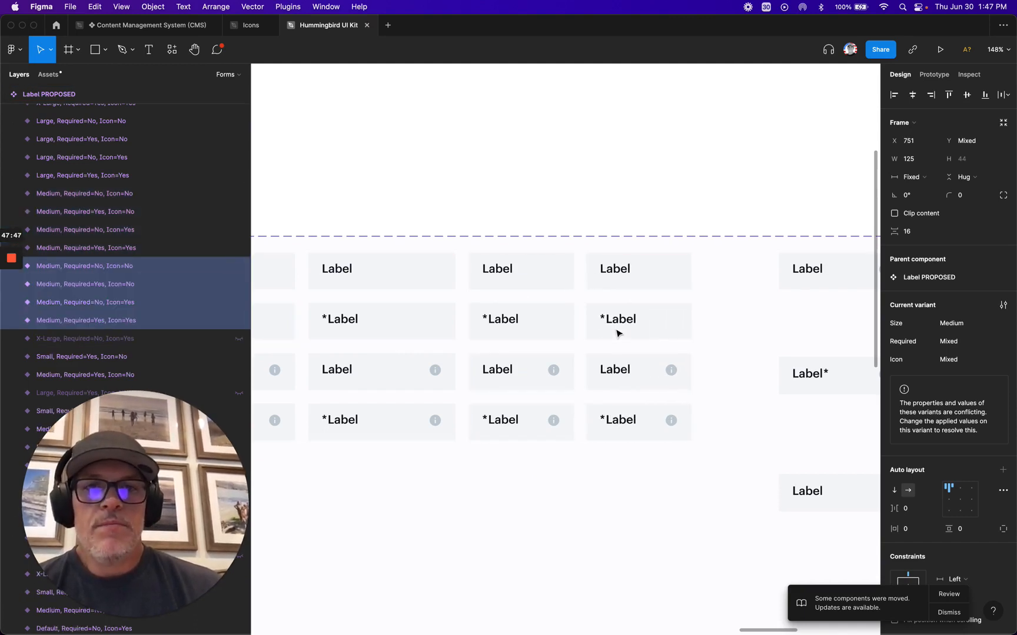
key("Right")
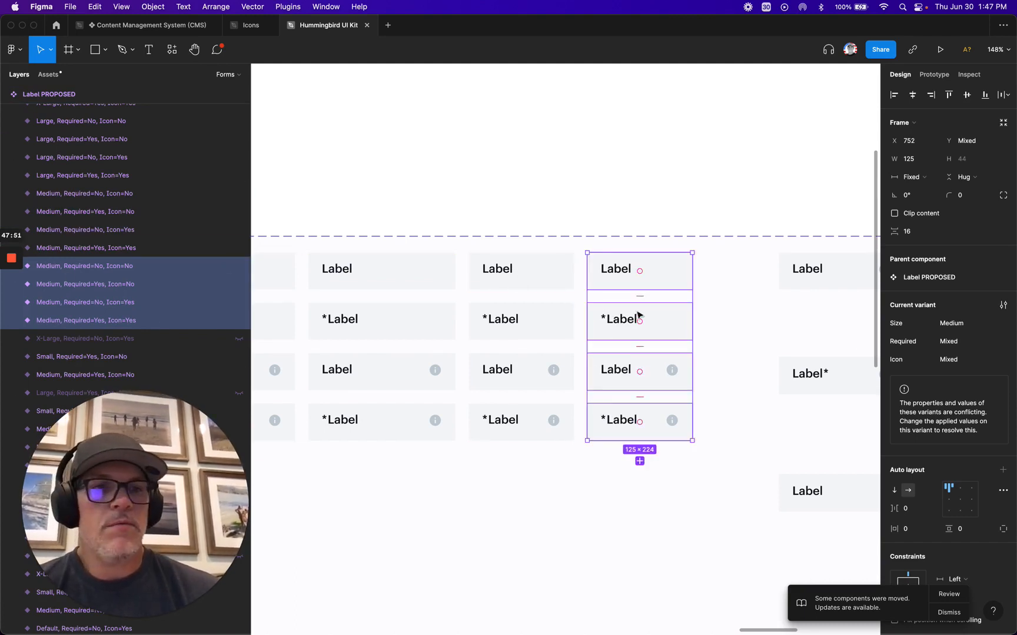
- Set the Size property of the four copied variants in the fifth column to Small
left_click(955, 325)
type("Small")
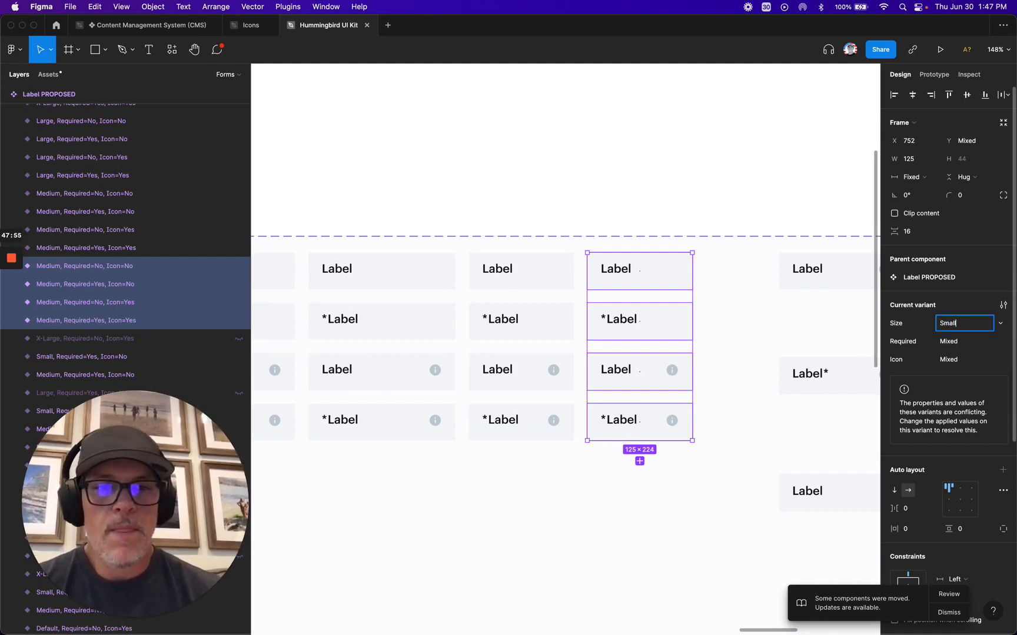
key("Return")
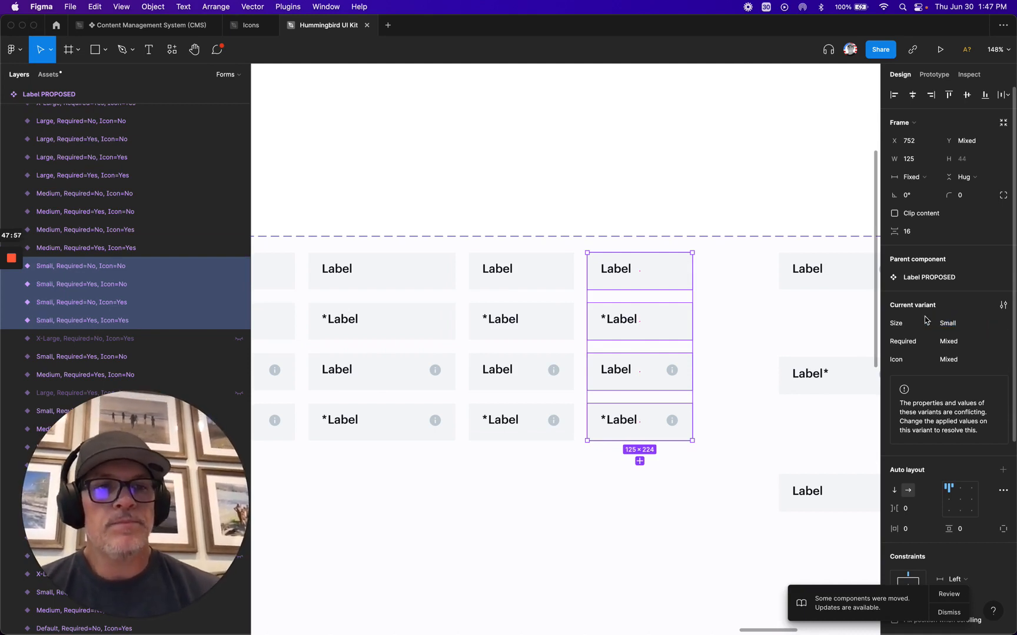
- Set the width of the four new Small variants to 100
scroll(540, 281, "left", 5)
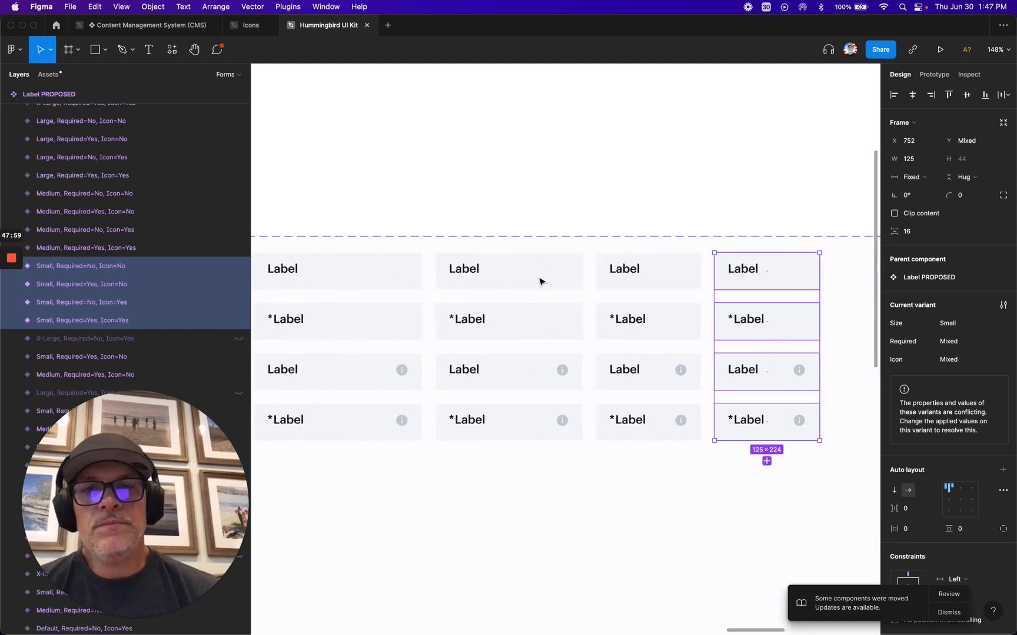
scroll(540, 281, "down", 5)
scroll(540, 281, "up", 4)
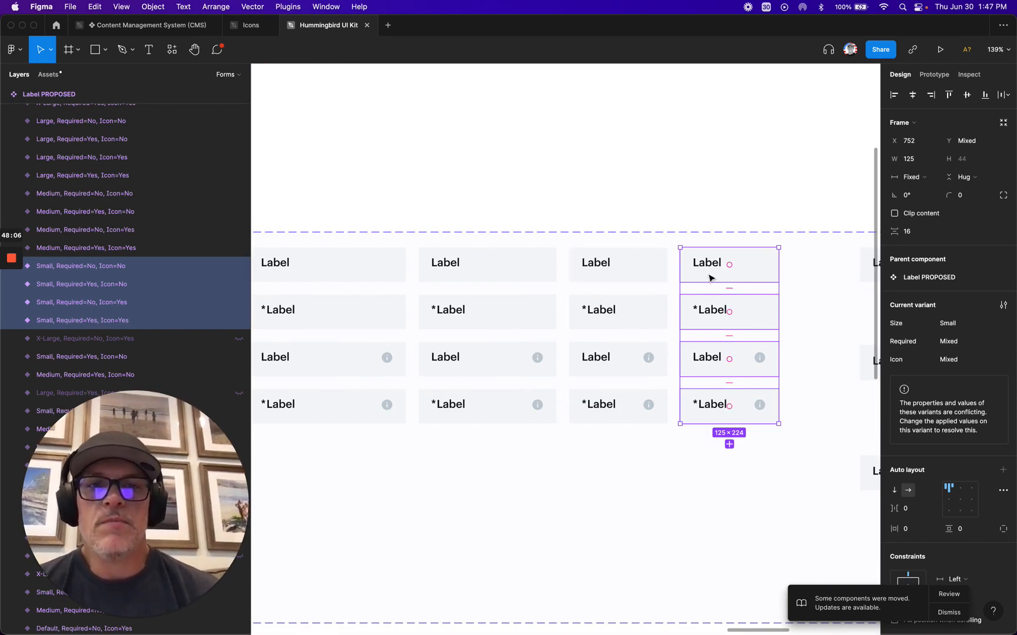
left_click(915, 160)
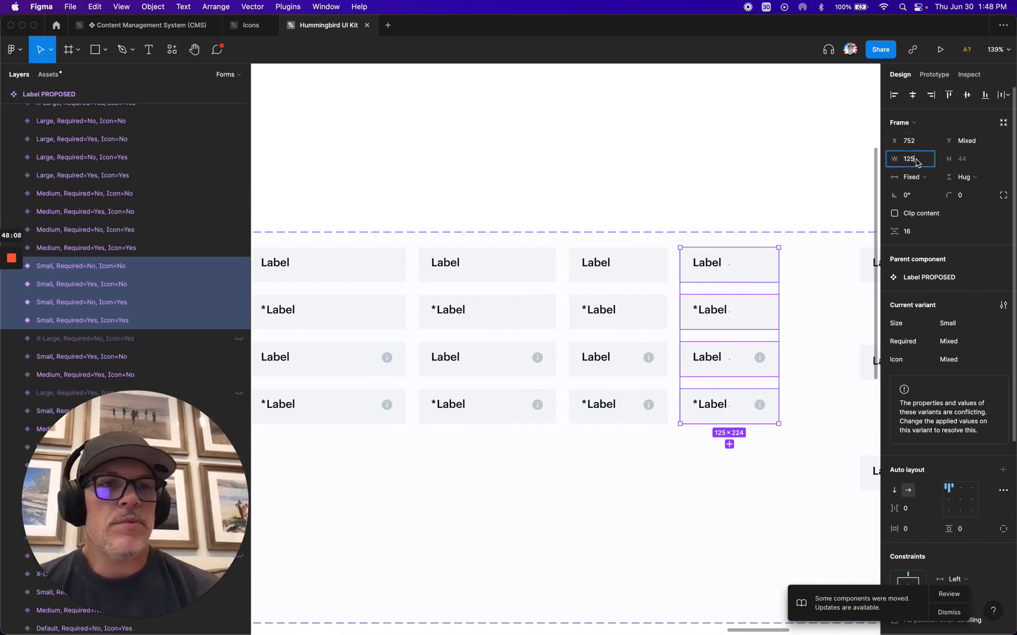
type("100")
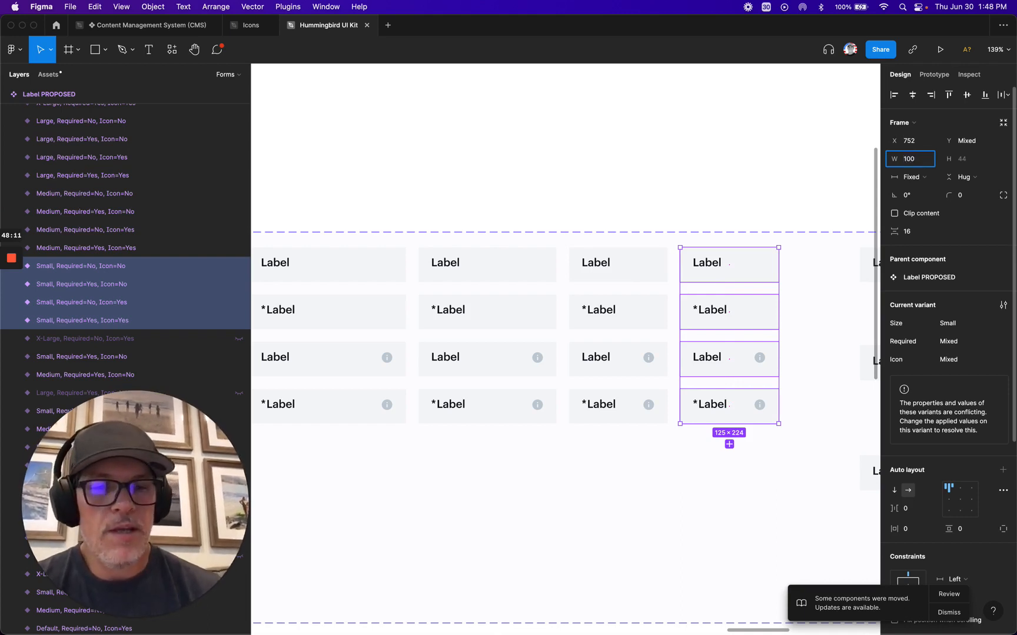
key("Return")
- Delete all the leftover old variants listed below the new Small variants in the Label PROPOSED set, including the hidden ones
scroll(606, 306, "right", 5)
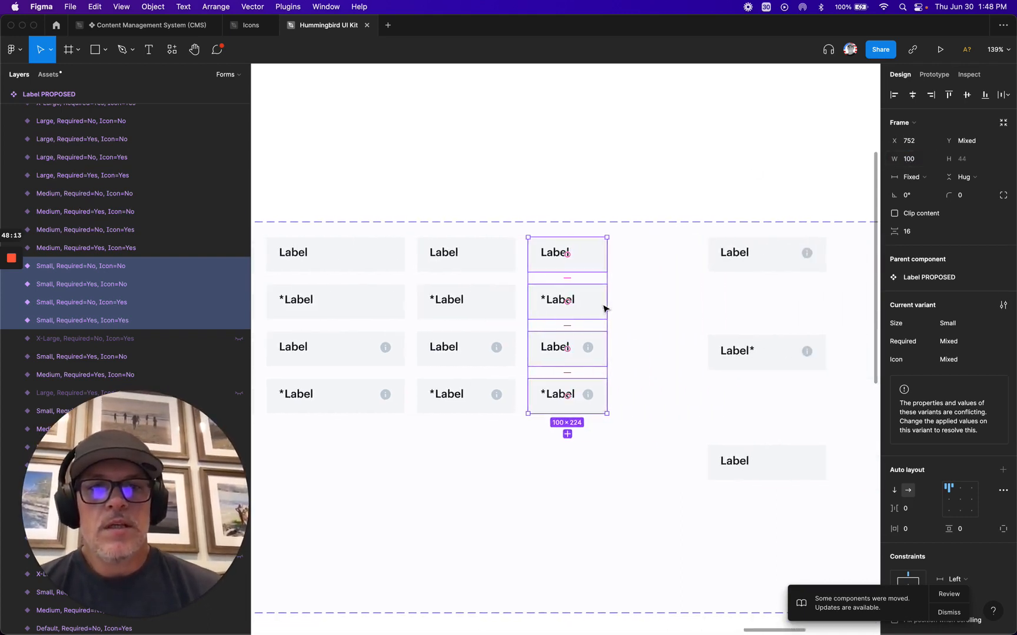
scroll(579, 359, "up", 5)
scroll(579, 360, "down", 8)
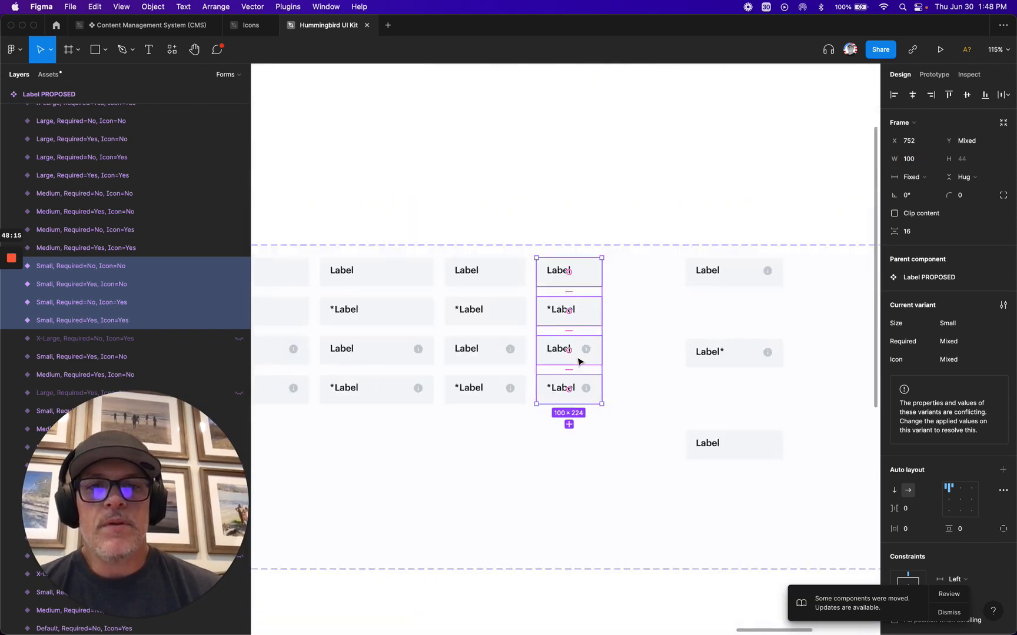
scroll(579, 362, "down", 6)
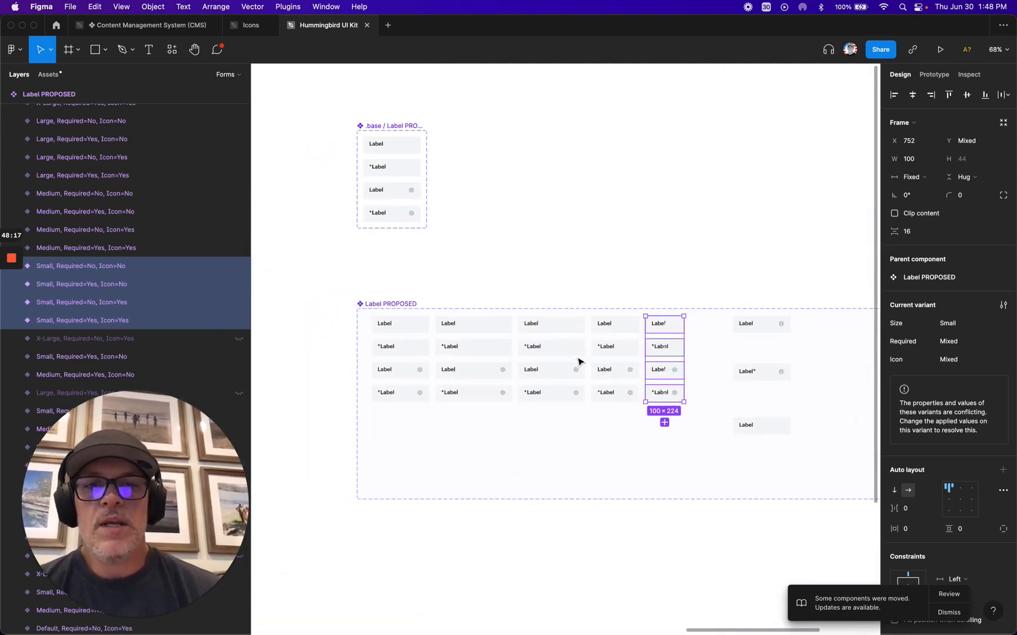
scroll(579, 361, "down", 2)
scroll(579, 362, "right", 2)
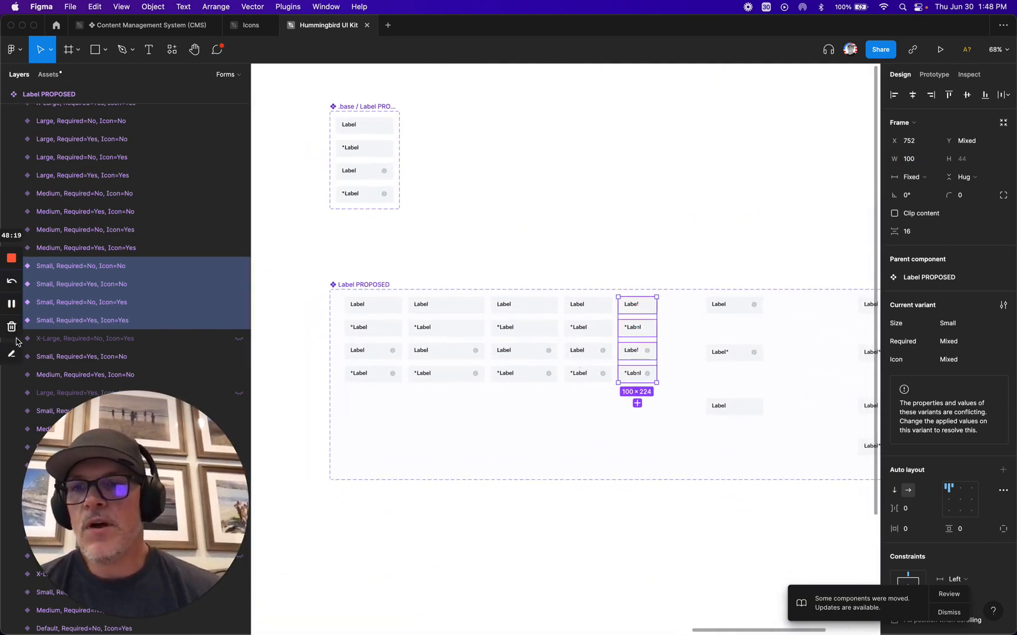
scroll(91, 258, "up", 2)
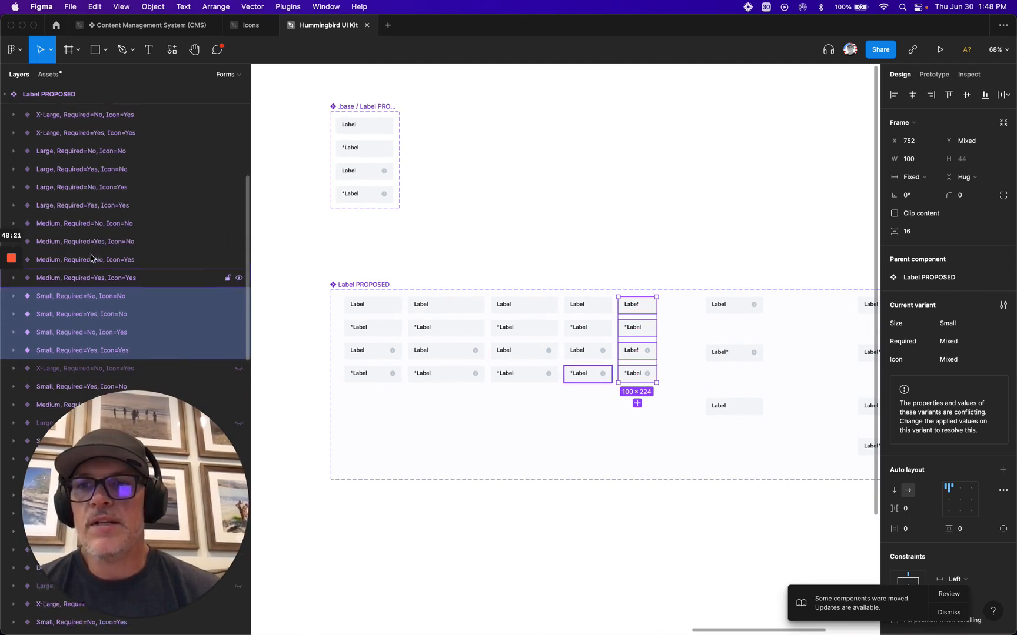
scroll(91, 257, "up", 4)
scroll(91, 258, "down", 6)
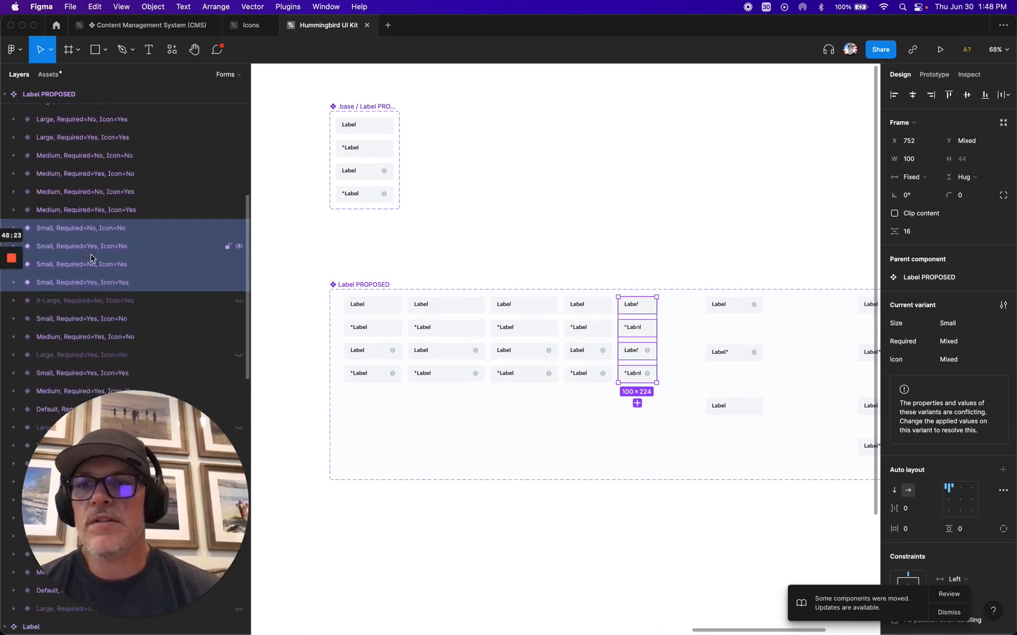
scroll(91, 258, "down", 6)
left_click(83, 203)
scroll(84, 206, "down", 15)
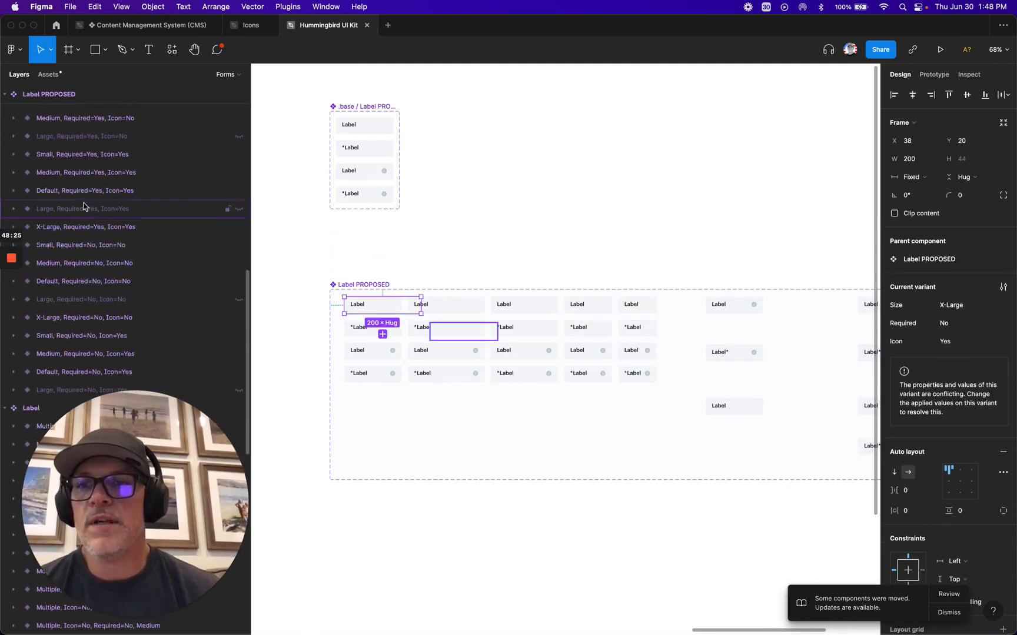
left_click(81, 253, "shift")
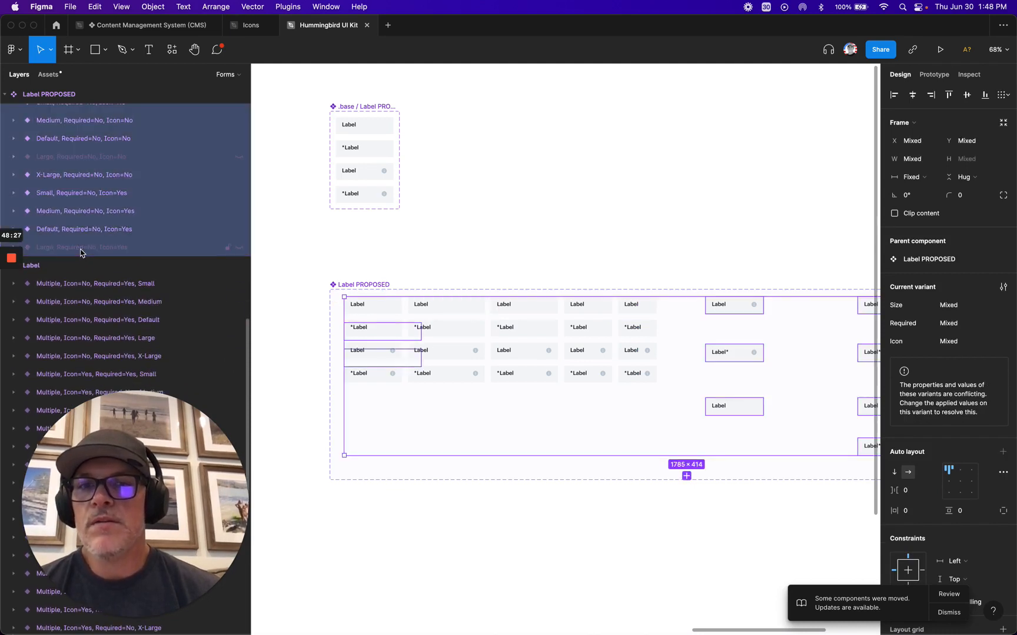
key("Delete")
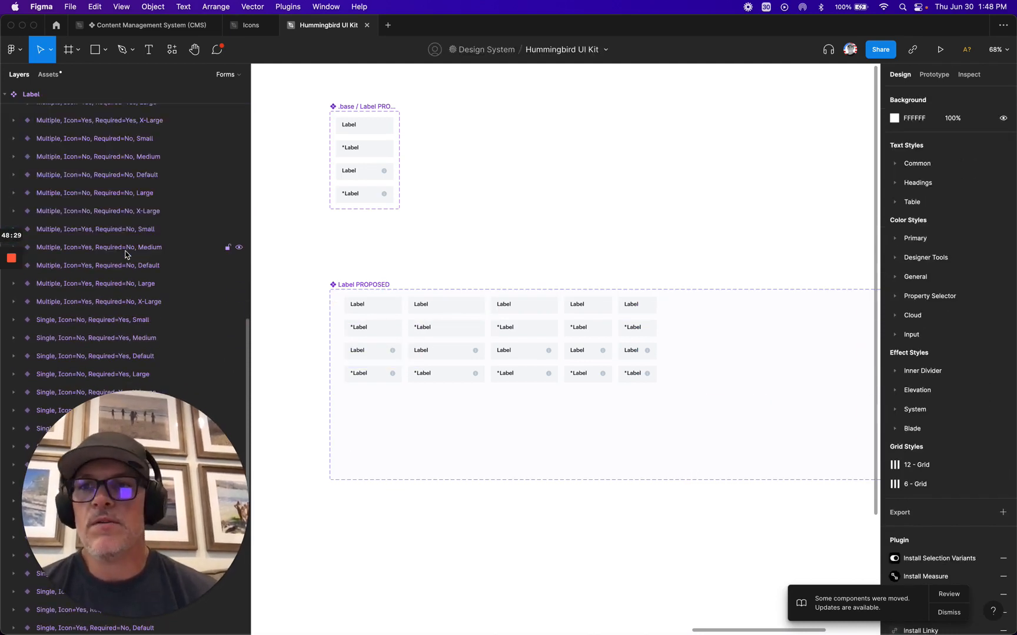
- Compare the variant list, properties and variant count of the Label PROPOSED set with those of the original Label set
scroll(117, 250, "up", 14)
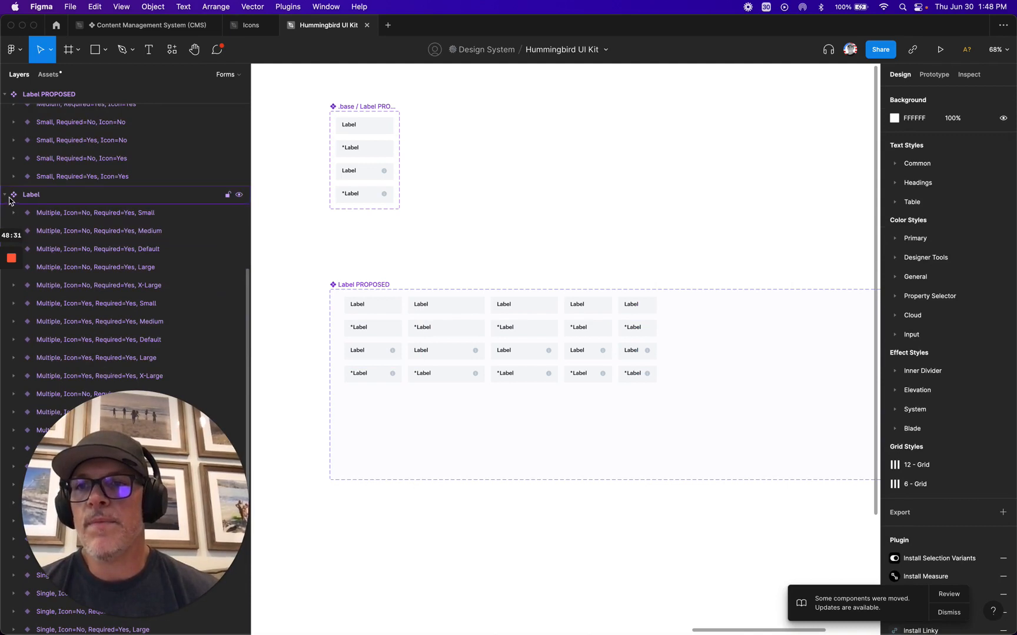
scroll(88, 239, "up", 20)
left_click(50, 229)
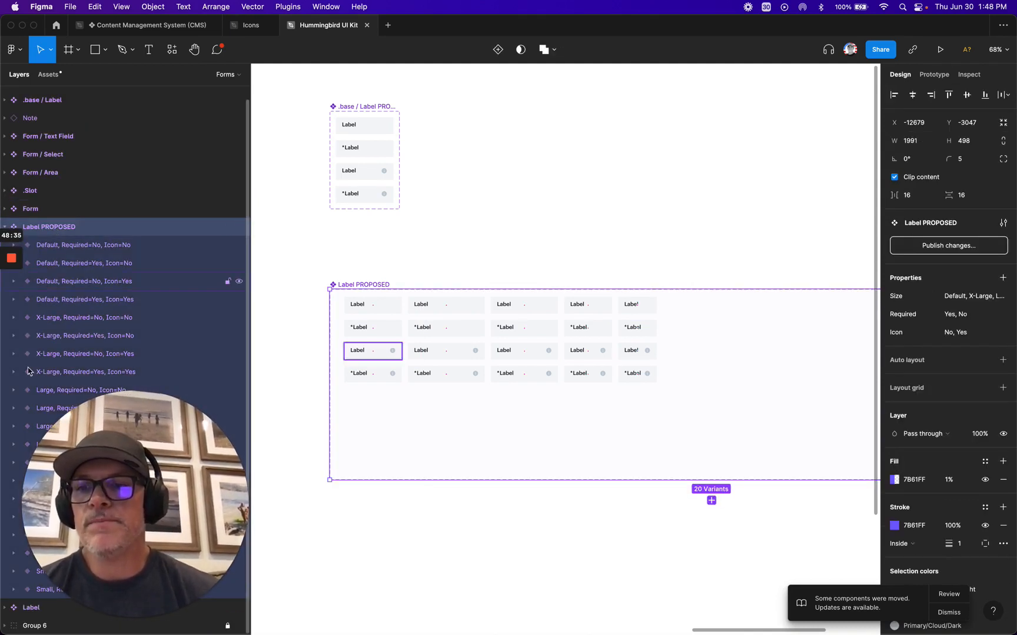
left_click(6, 608)
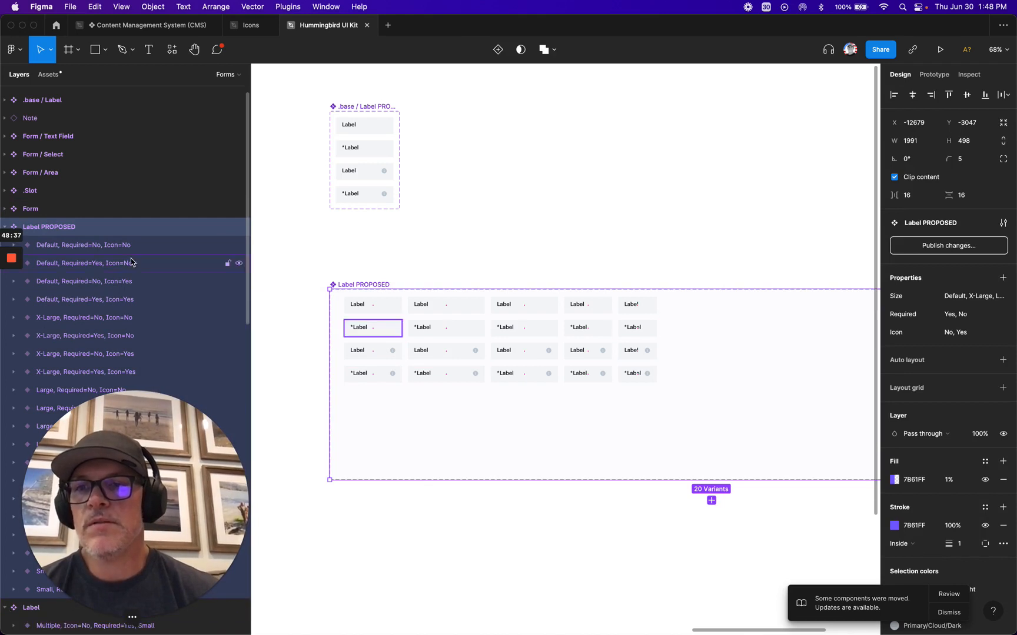
scroll(130, 261, "down", 5)
scroll(132, 262, "up", 2)
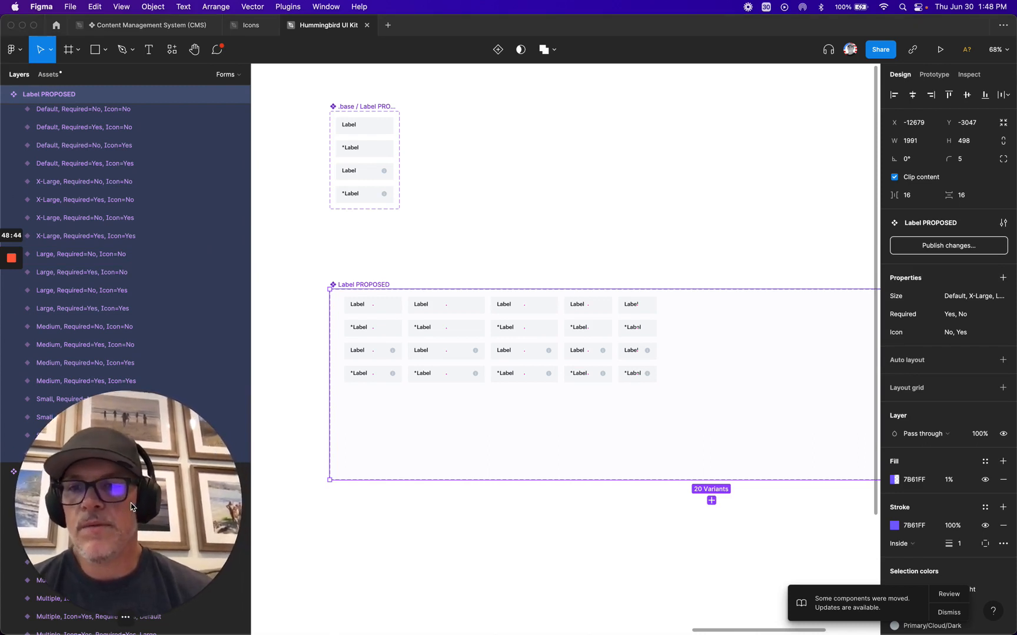
mouse_move(134, 622)
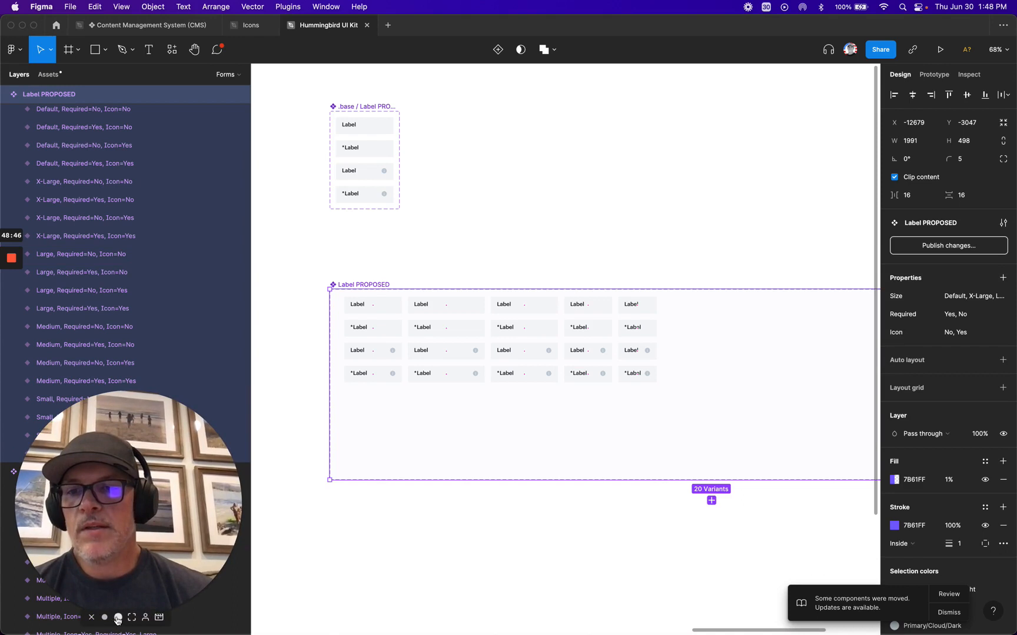
left_click(105, 618)
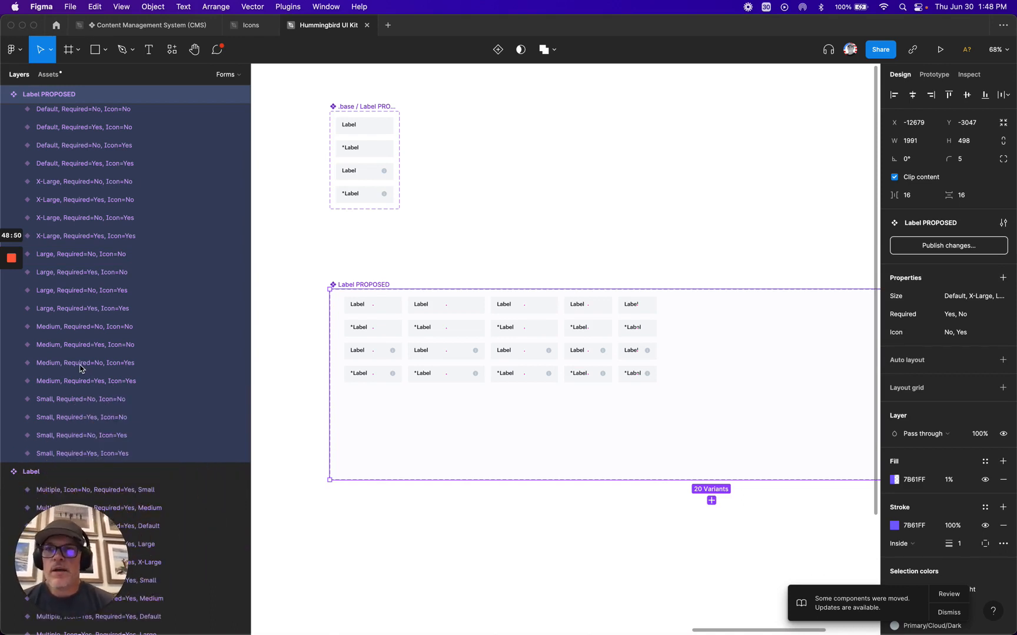
scroll(55, 236, "up", 1)
scroll(59, 177, "down", 1)
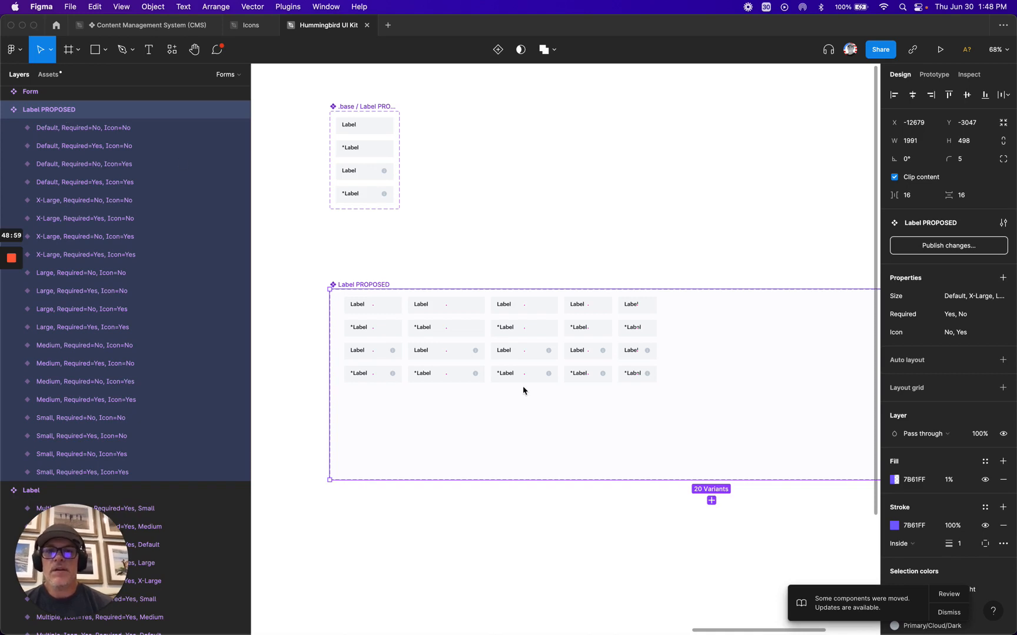
scroll(522, 391, "left", 10)
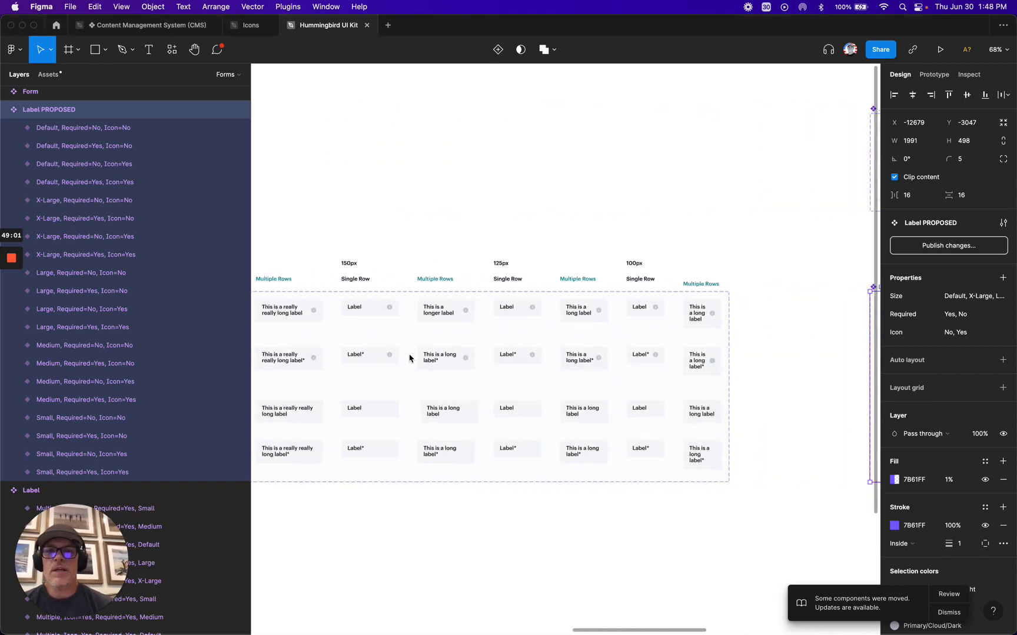
left_click(366, 344)
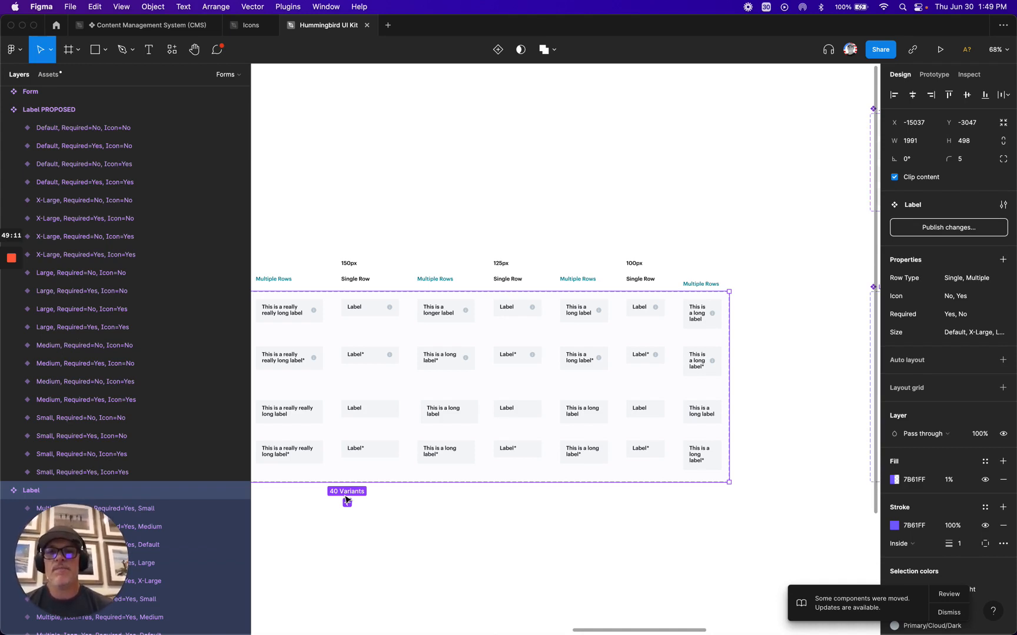
- Move all Label PROPOSED variants up together so they start 16 px below the set's upper edge
scroll(552, 432, "right", 6)
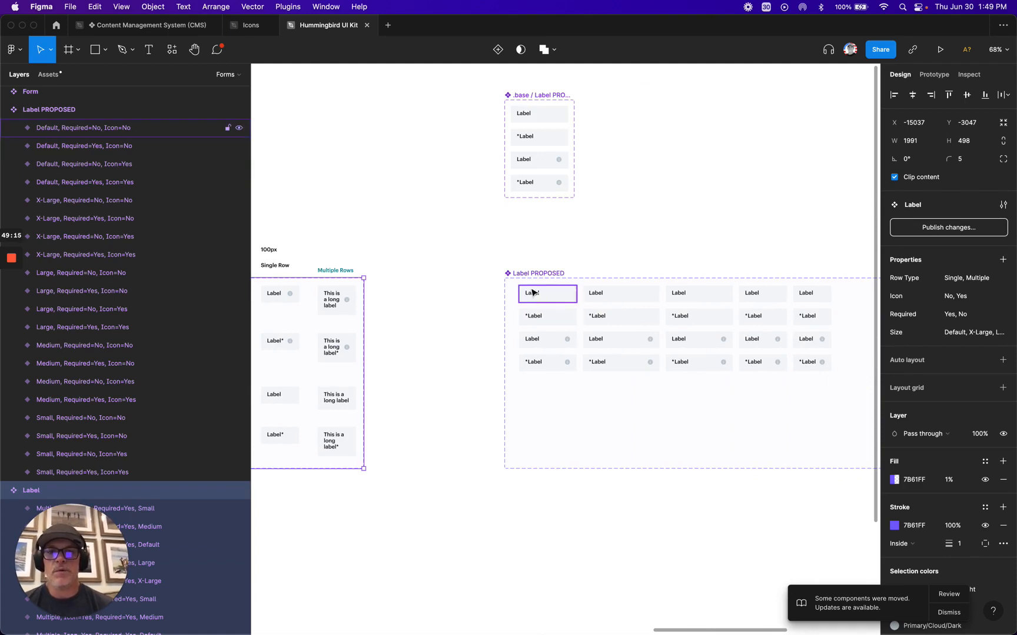
scroll(533, 295, "right", 5)
scroll(534, 295, "up", 2)
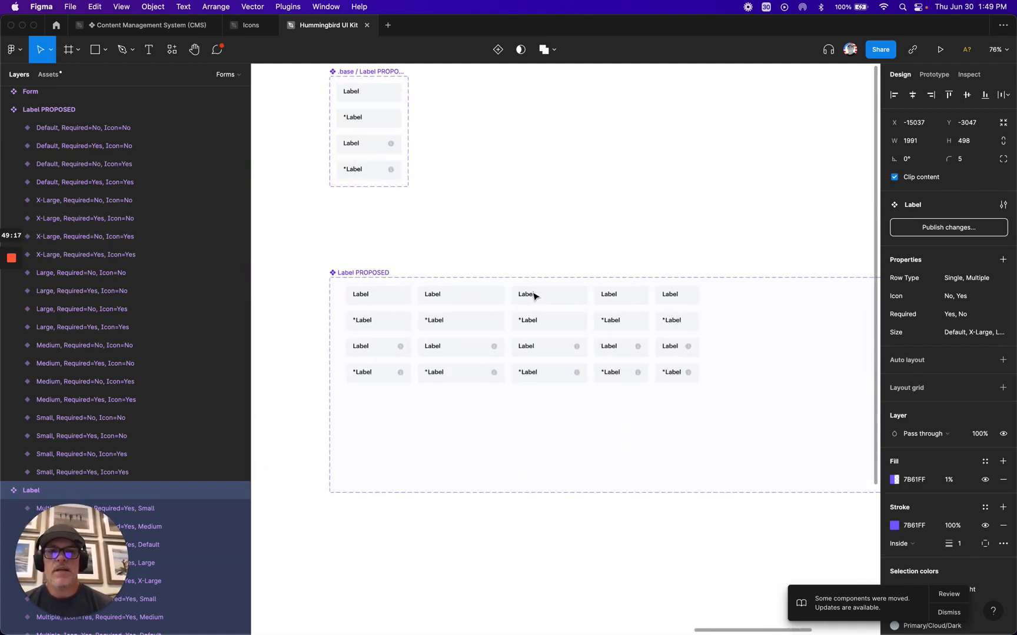
scroll(534, 295, "up", 1)
left_click(352, 272)
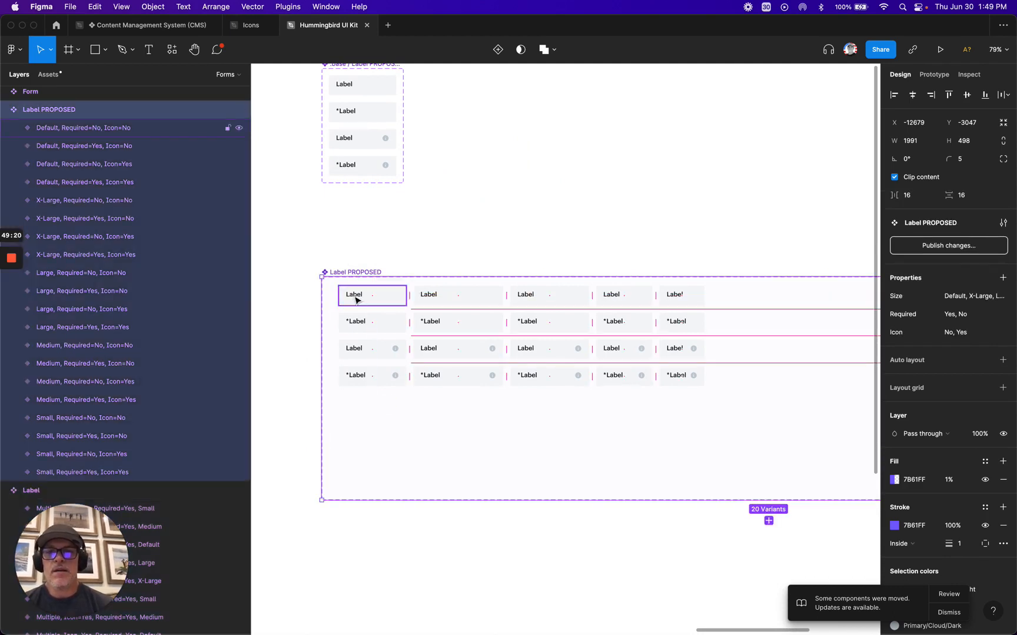
left_click(355, 300)
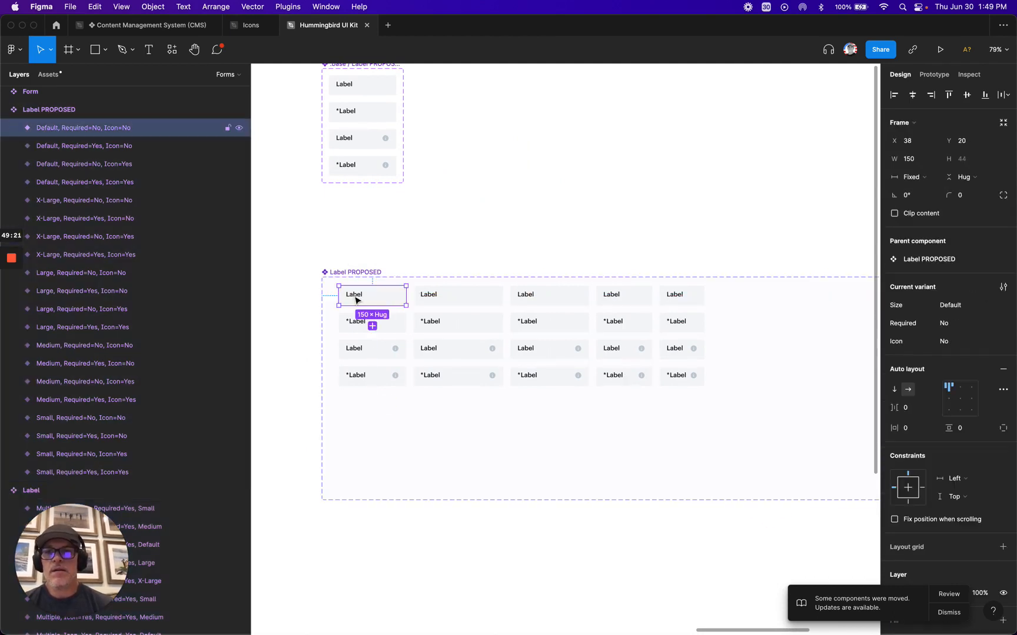
left_click(108, 478, "shift")
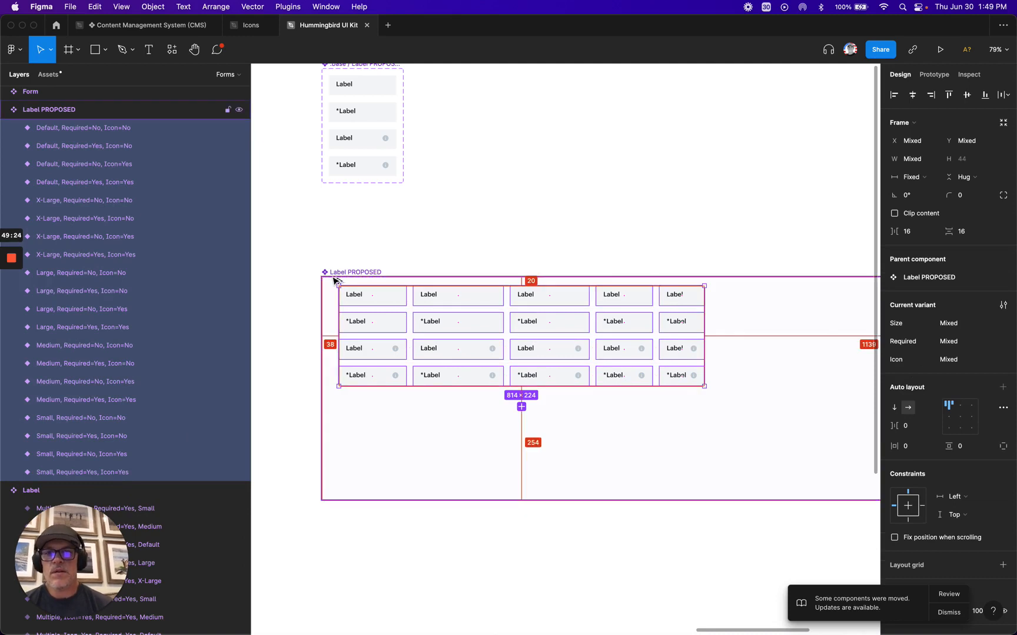
key("Up")
key("Up")
key("Up")
key("Up")
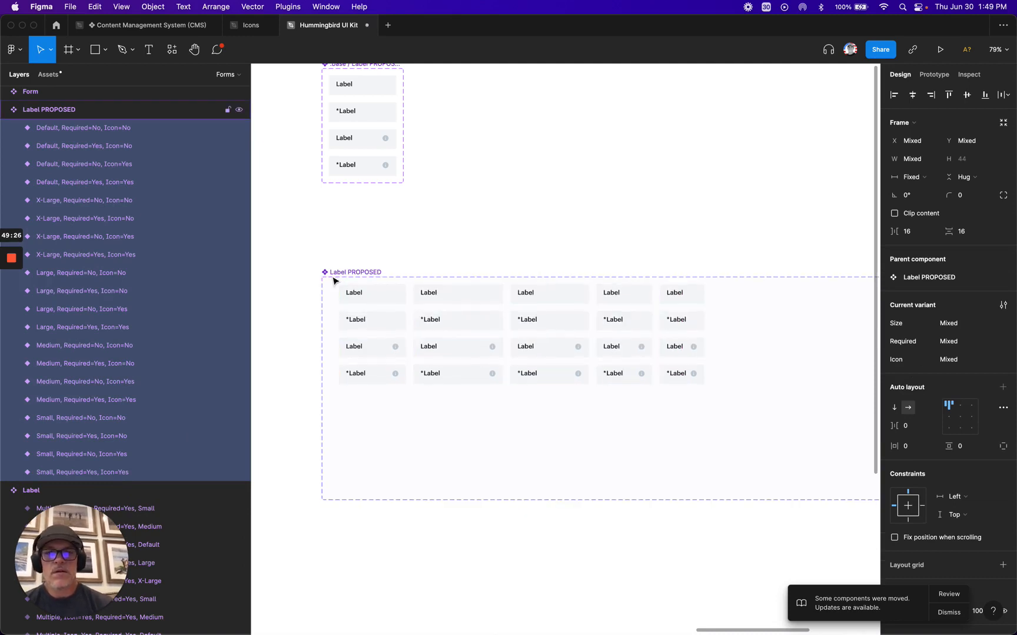
- Shift the whole block of variants left until it sits 16 px inside the set's left edge
key("shift+Left")
key("shift+Left")
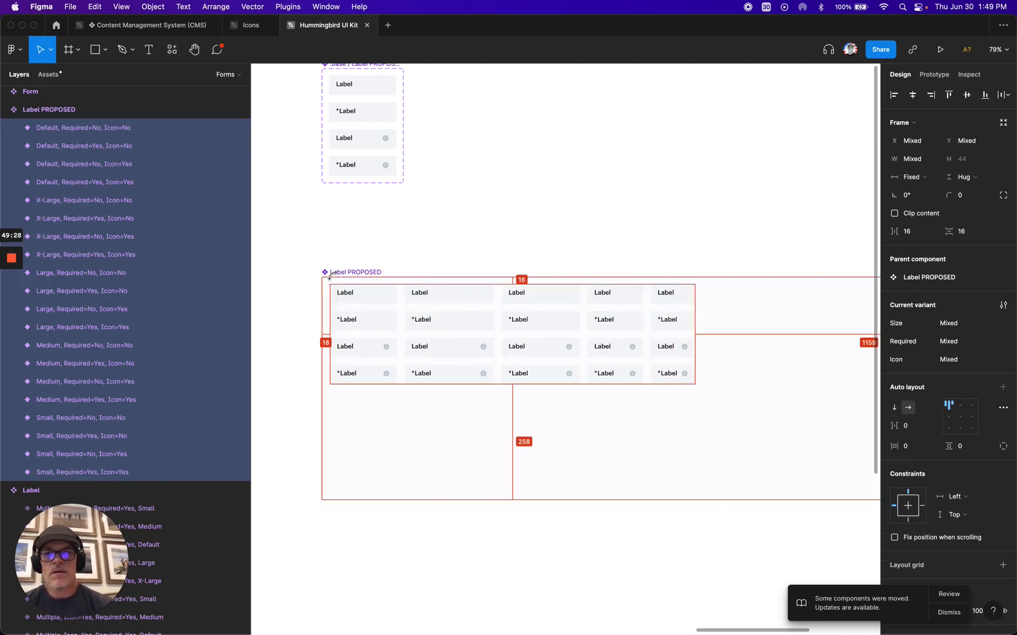
key("Left")
key("Left")
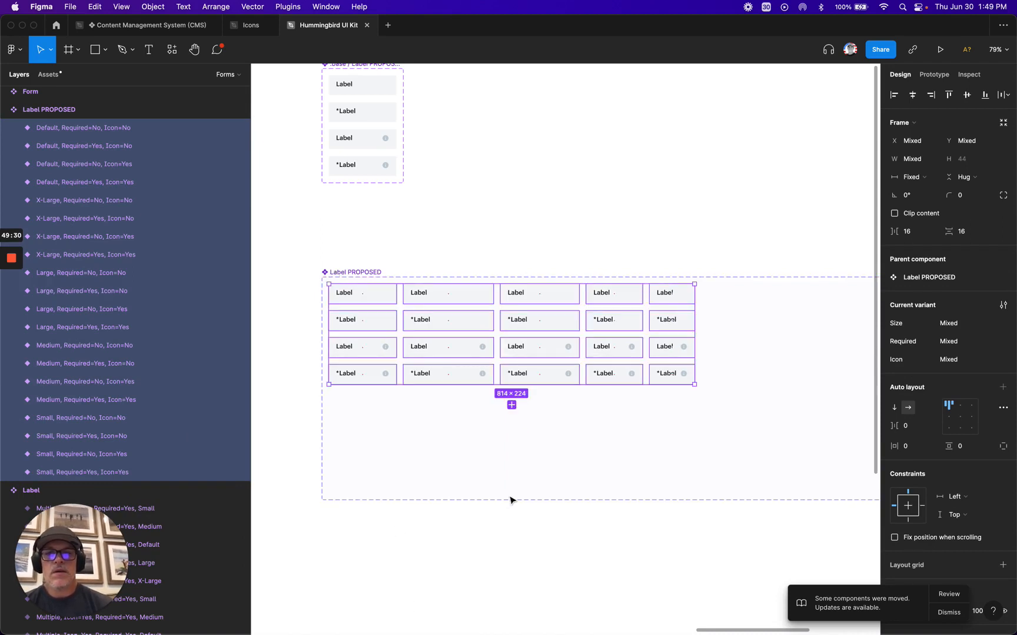
- Shrink the Label PROPOSED frame around its variants to about 846 × 257
left_click(354, 272)
scroll(356, 272, "down", 3)
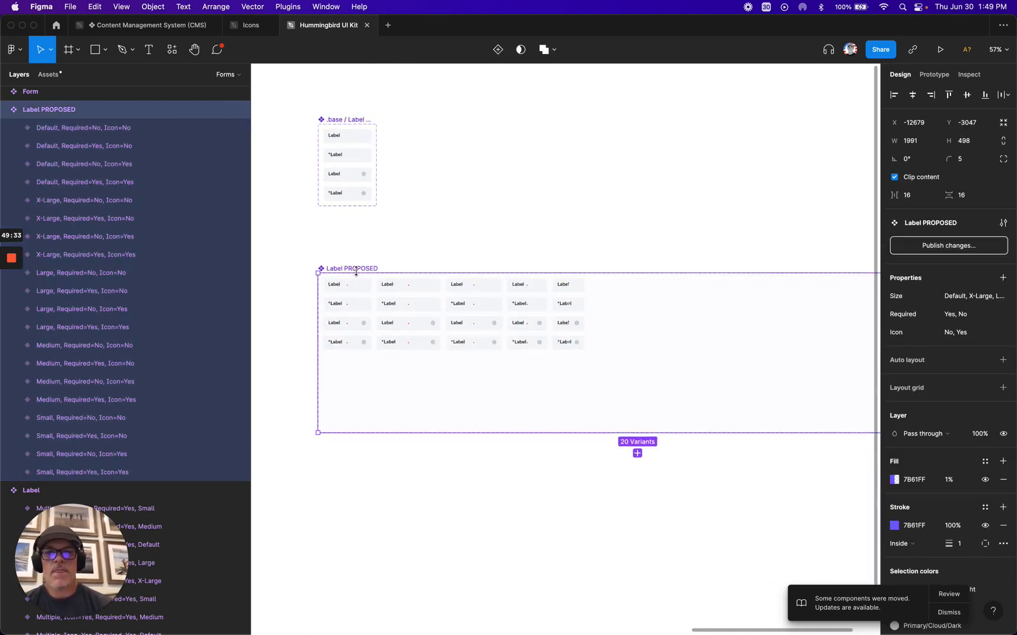
scroll(355, 270, "right", 3)
scroll(356, 271, "down", 2)
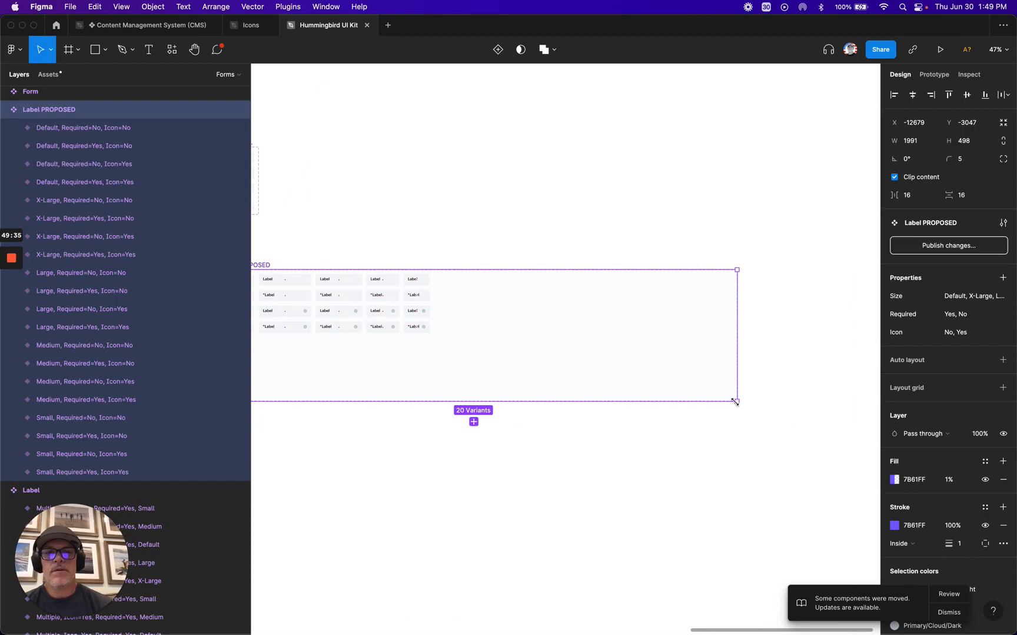
left_click_drag(736, 402, 436, 338)
scroll(420, 331, "up", 15)
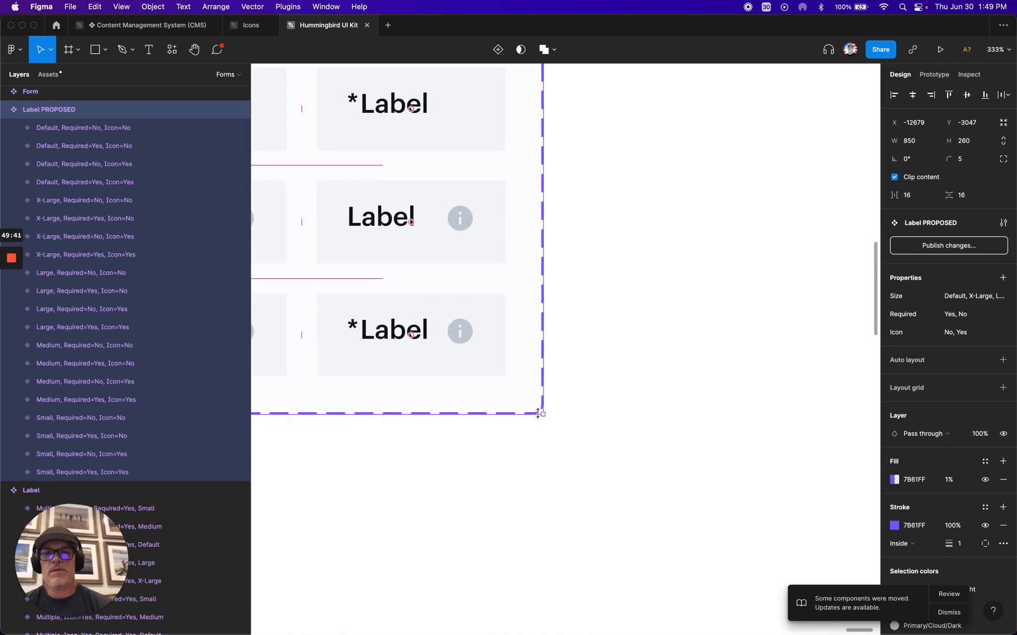
left_click_drag(543, 414, 534, 407)
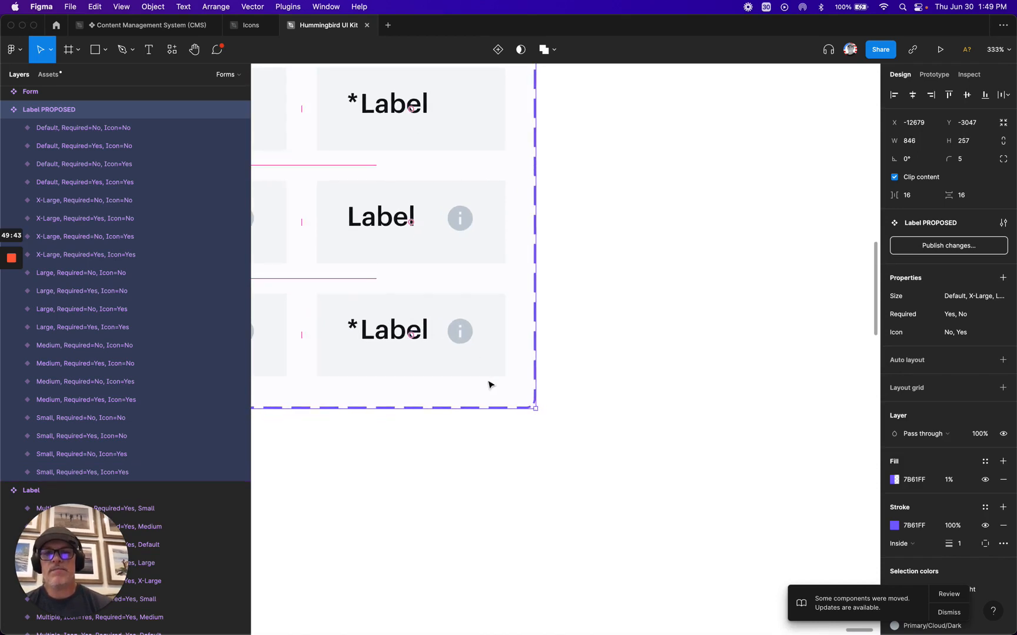
- Set the height of the Label PROPOSED frame to 256 and keep the whole set selected
key("alt")
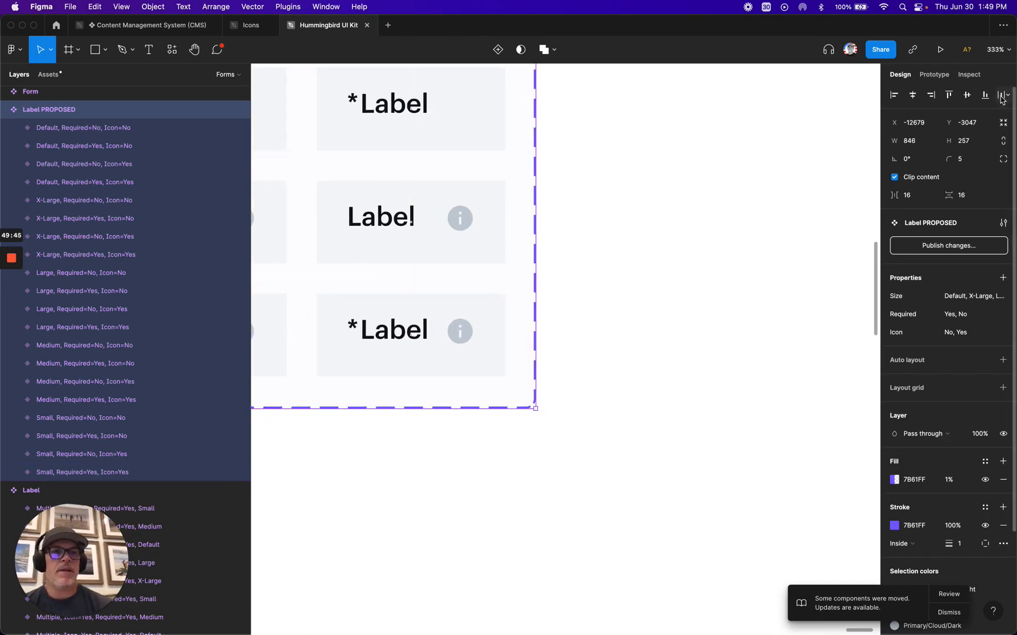
left_click(969, 143)
type("256")
key("Return")
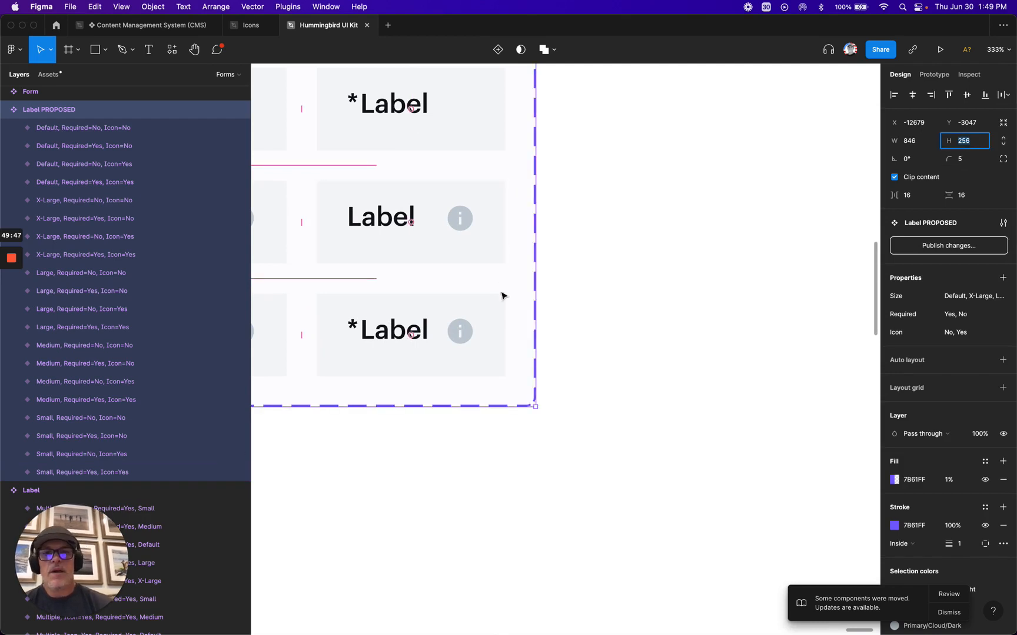
scroll(501, 295, "down", 5)
scroll(501, 295, "down", 5)
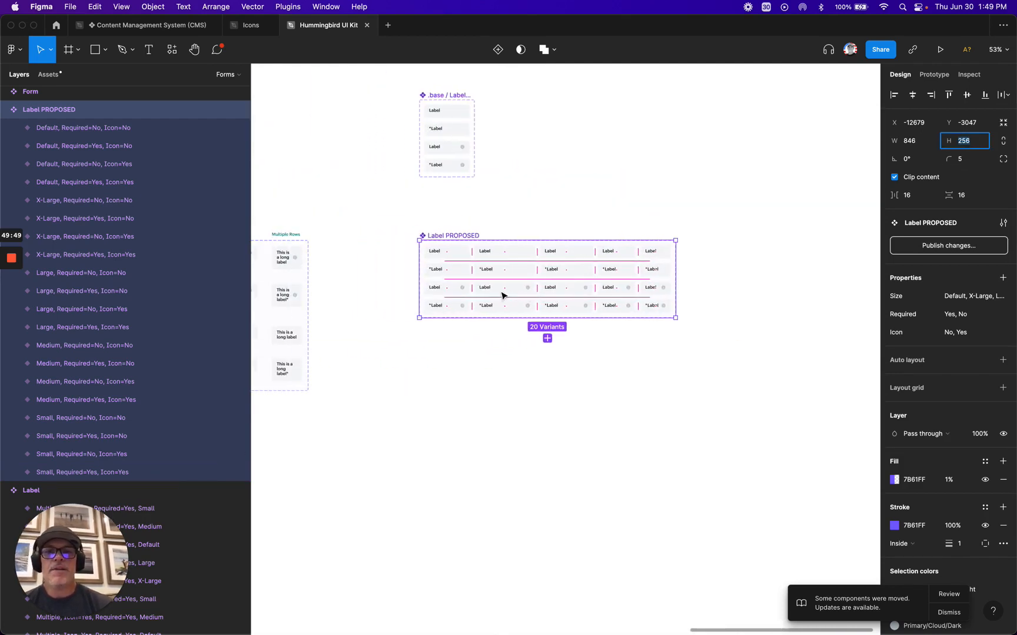
scroll(501, 295, "up", 3)
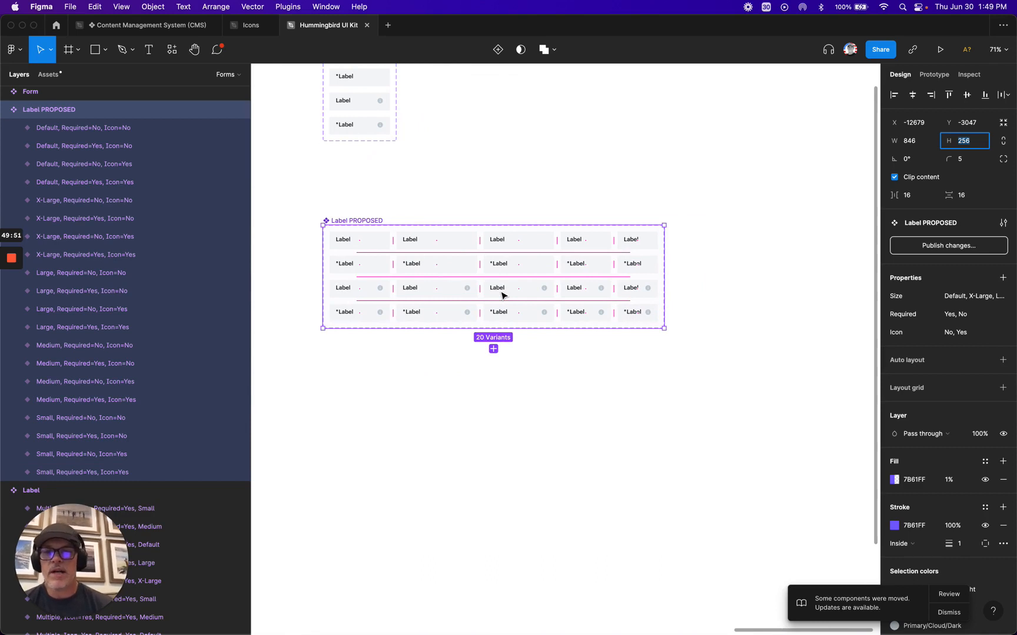
left_click(351, 220)
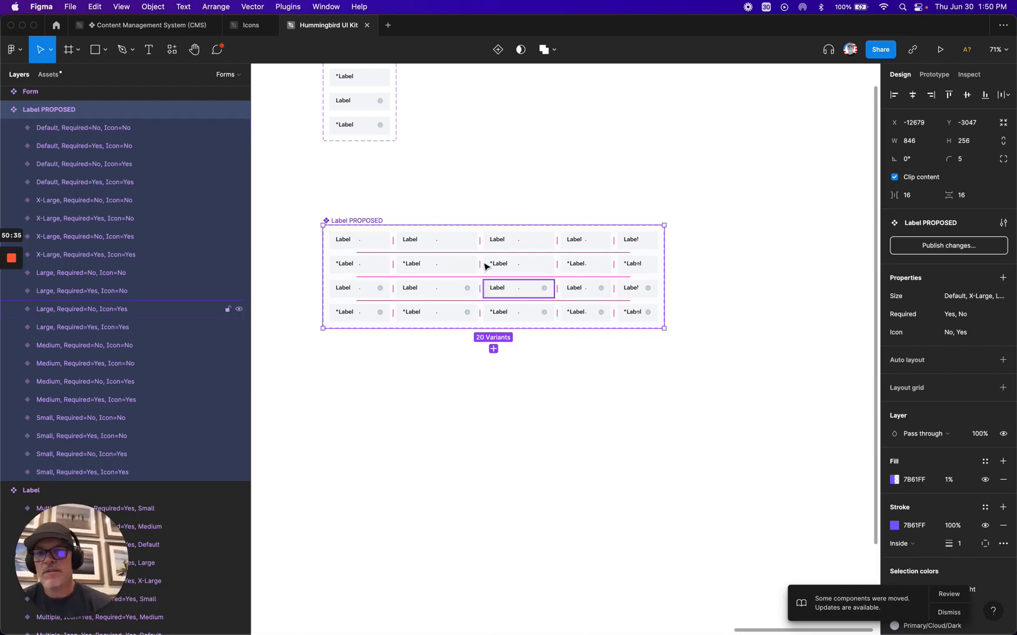
- Compare the finished Label PROPOSED set with the original Label set and its proposed base component, including the base label's text properties
left_click(579, 403)
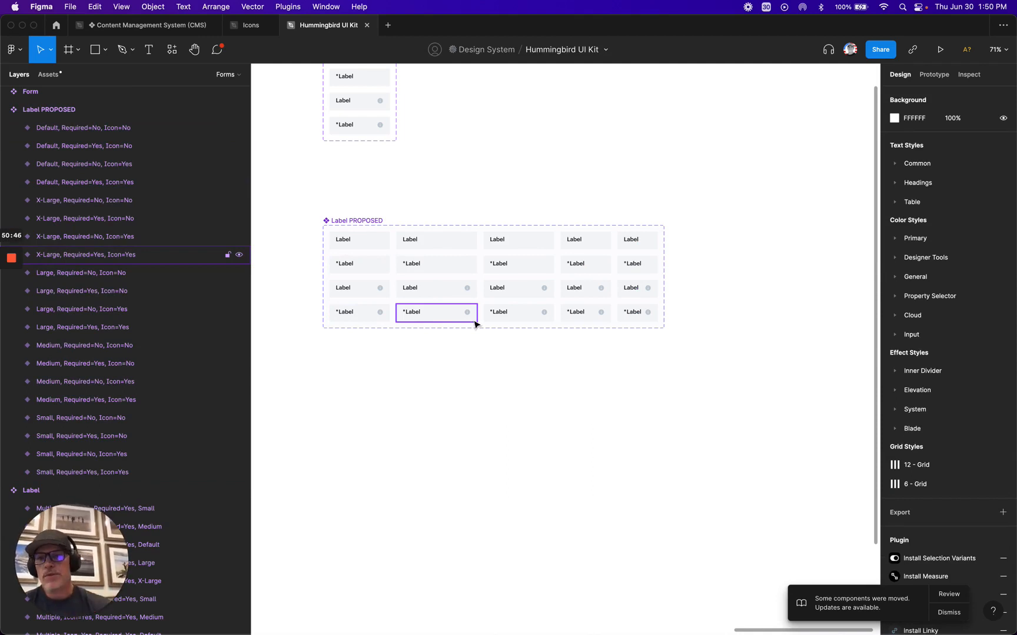
left_click(354, 224)
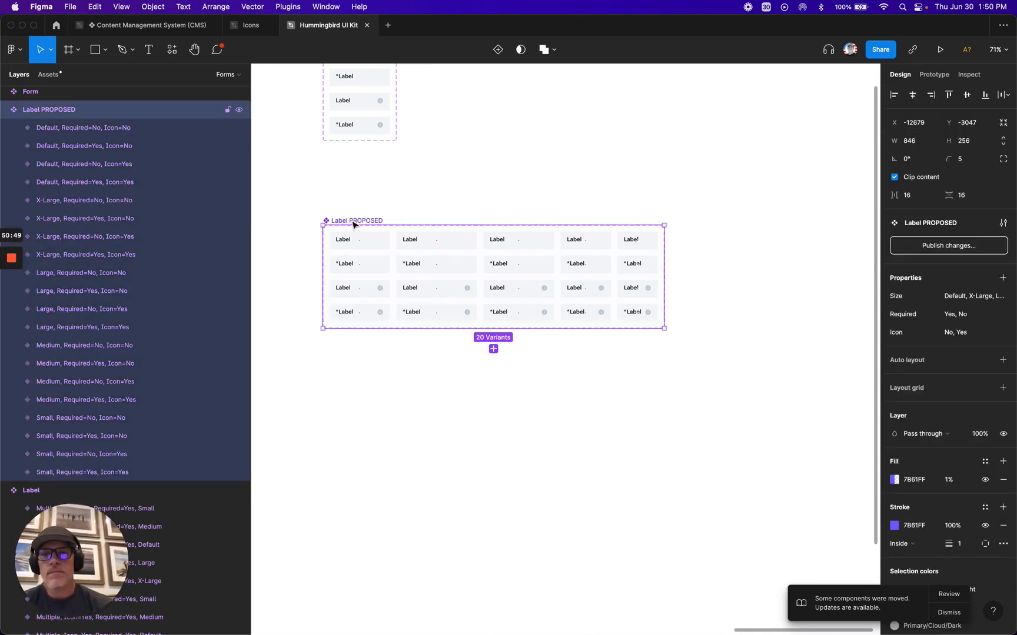
scroll(445, 225, "up", 3)
scroll(446, 224, "left", 3)
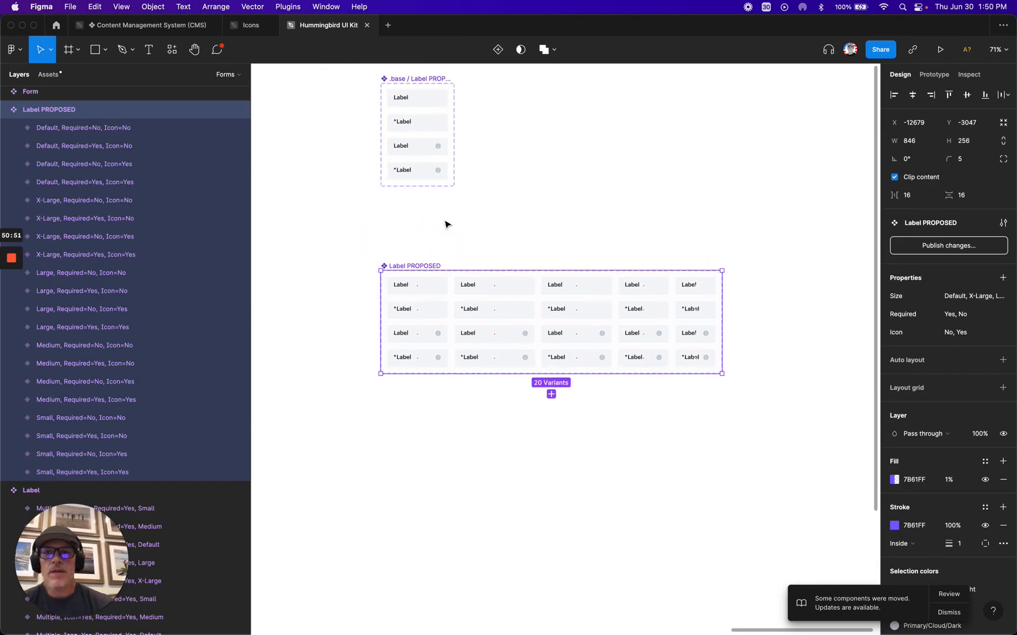
scroll(405, 259, "down", 3)
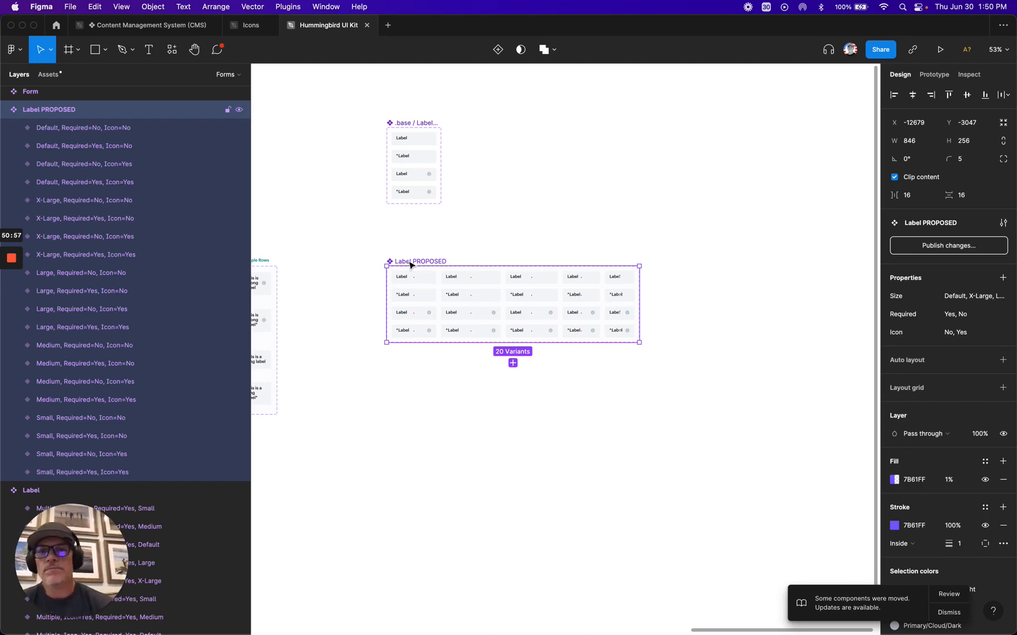
scroll(410, 266, "down", 3)
scroll(406, 258, "up", 10)
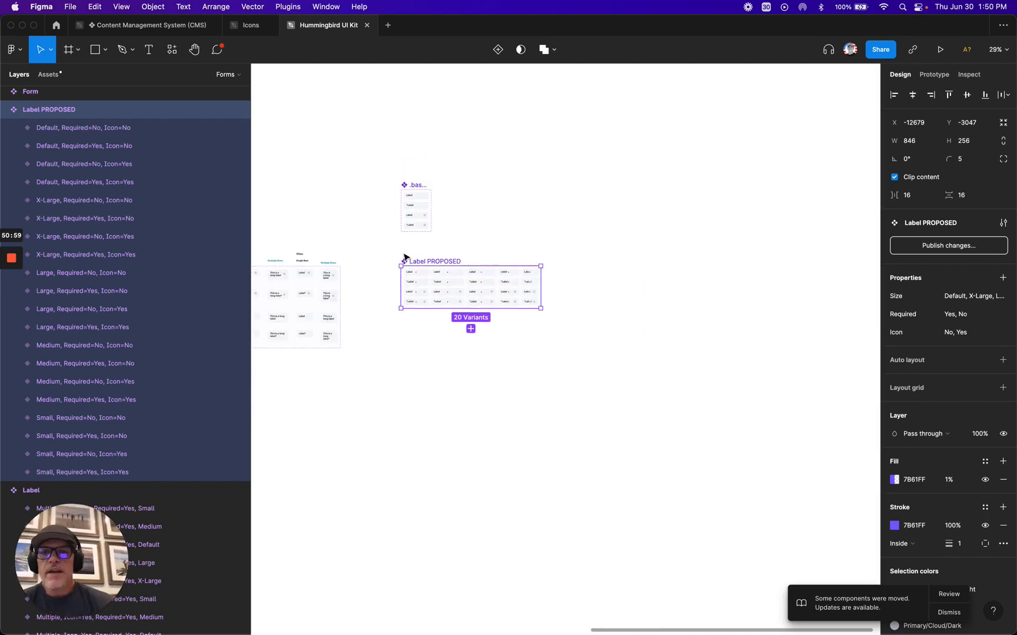
scroll(405, 257, "down", 5)
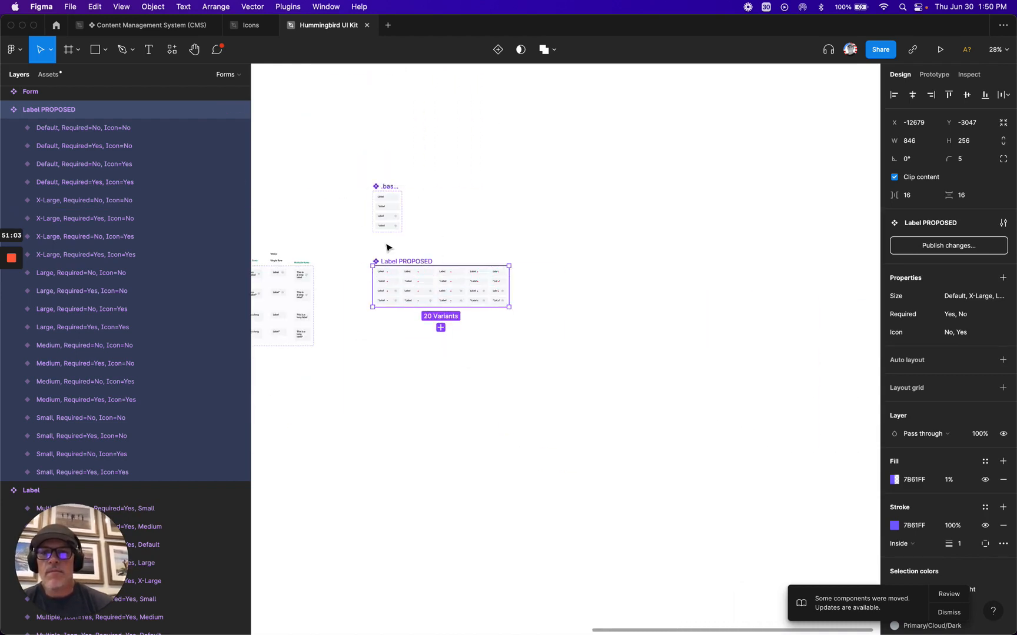
scroll(438, 307, "left", 10)
scroll(439, 306, "left", 4)
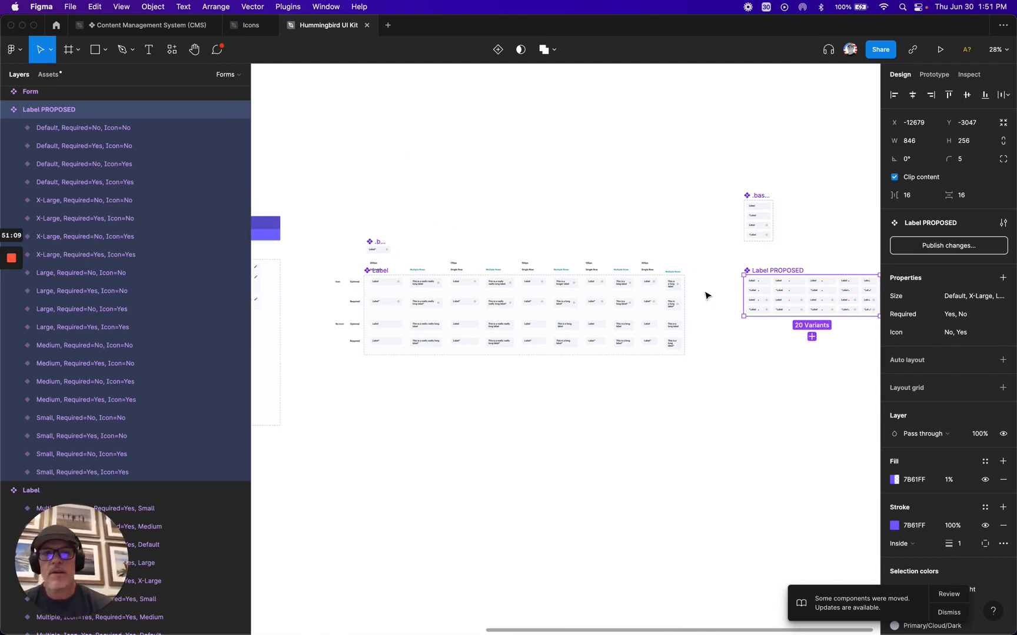
scroll(700, 291, "right", 10)
scroll(483, 192, "up", 5)
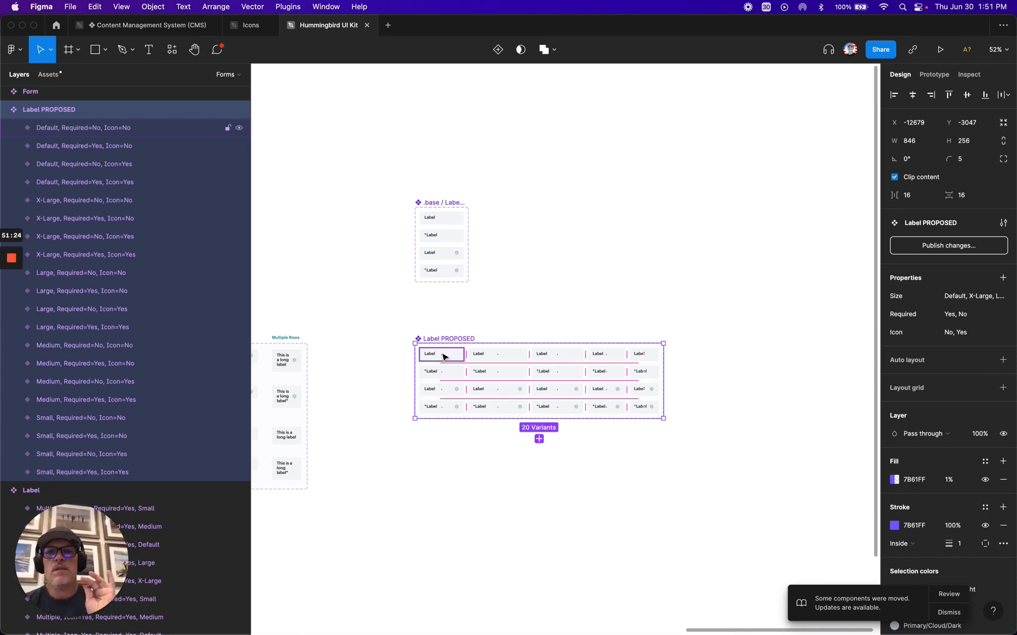
left_click(431, 219, "super")
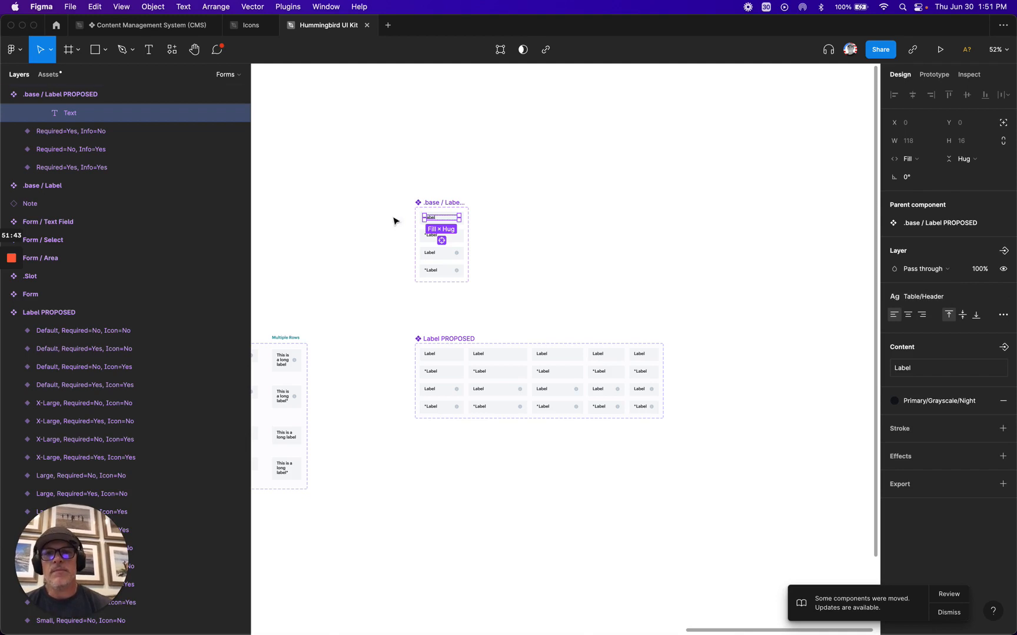
- Detach the Table/Header style from the "Label" text in the original .base / Label component and set its line height to 120%
scroll(526, 319, "left", 2)
scroll(525, 319, "left", 15)
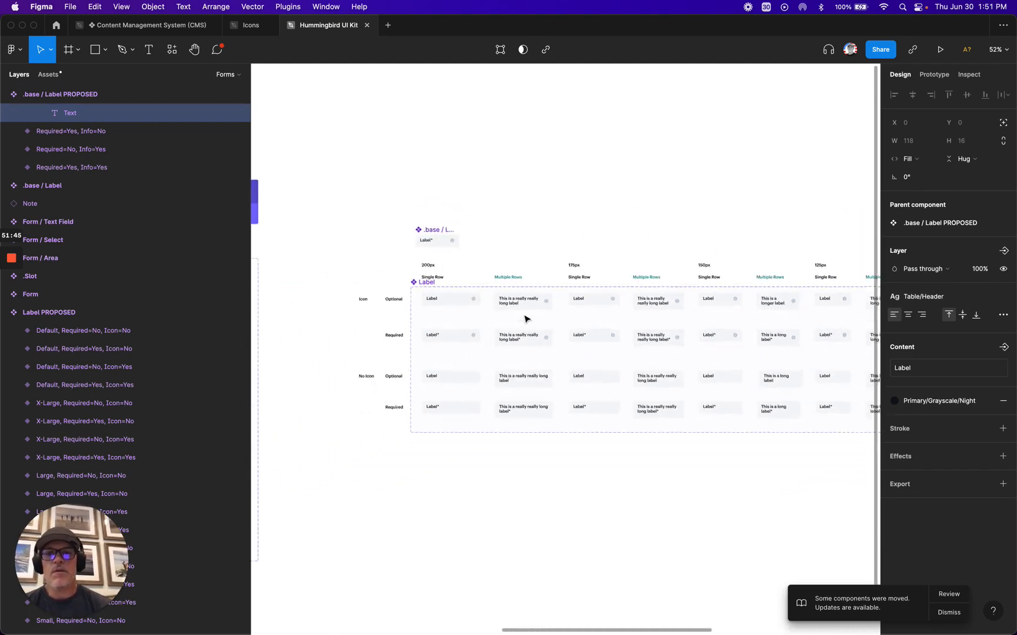
scroll(566, 323, "up", 10)
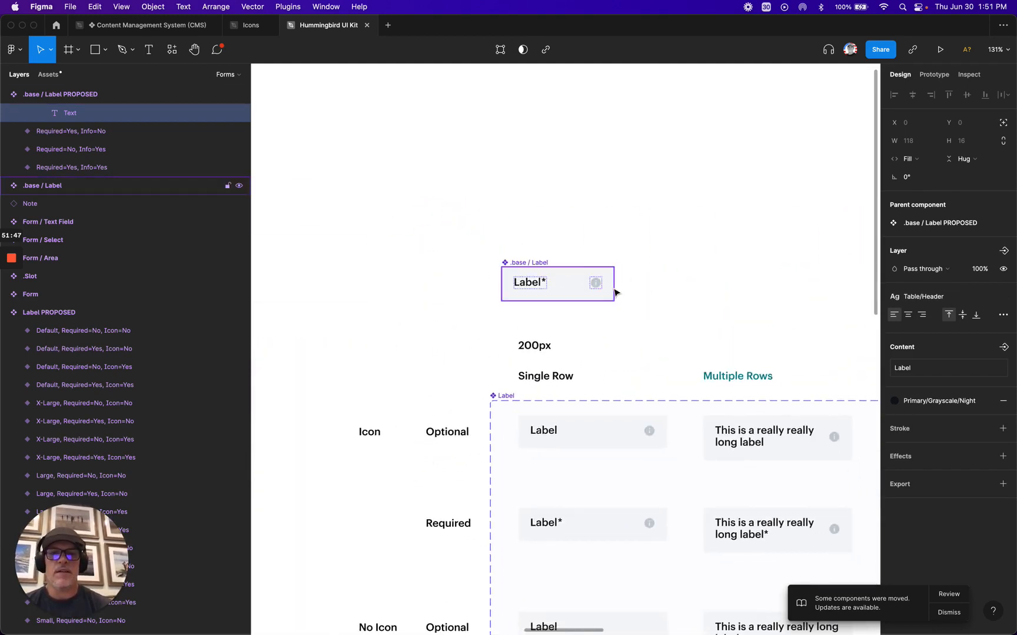
double_click(588, 317)
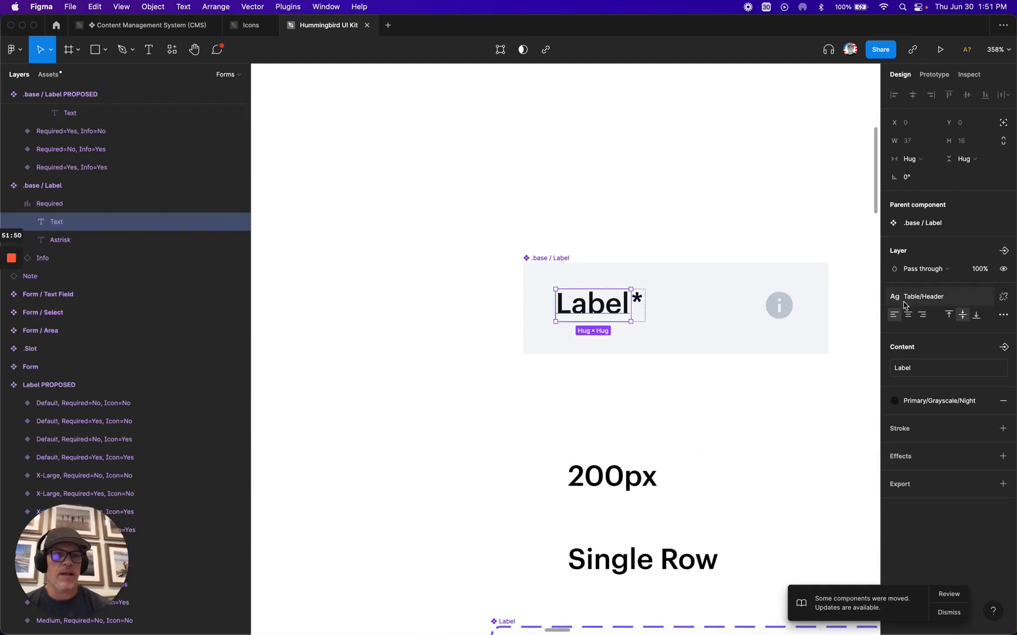
left_click(1003, 296)
left_click(916, 358)
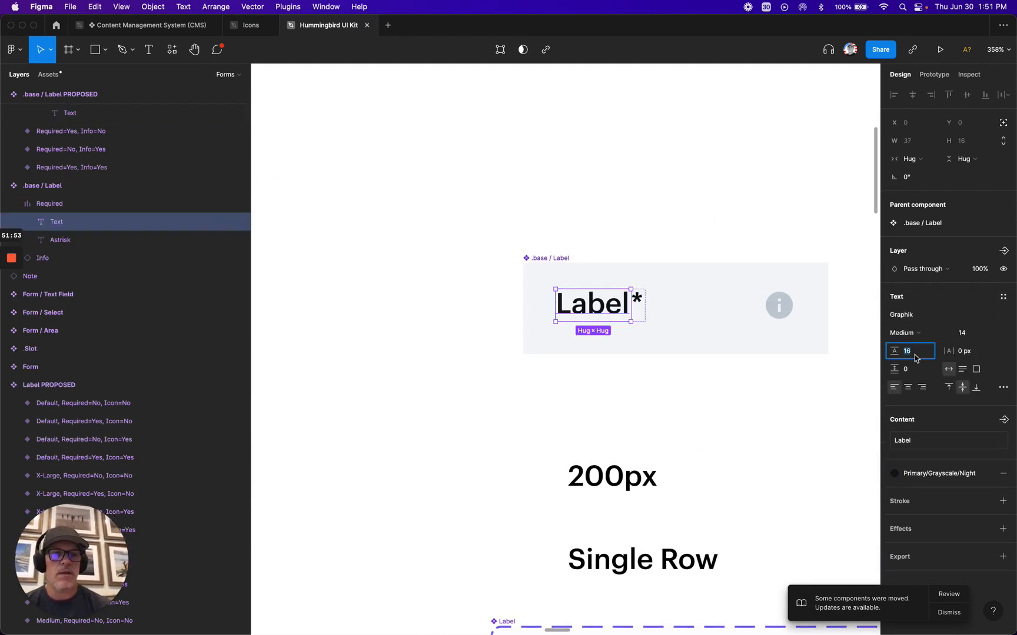
type("120")
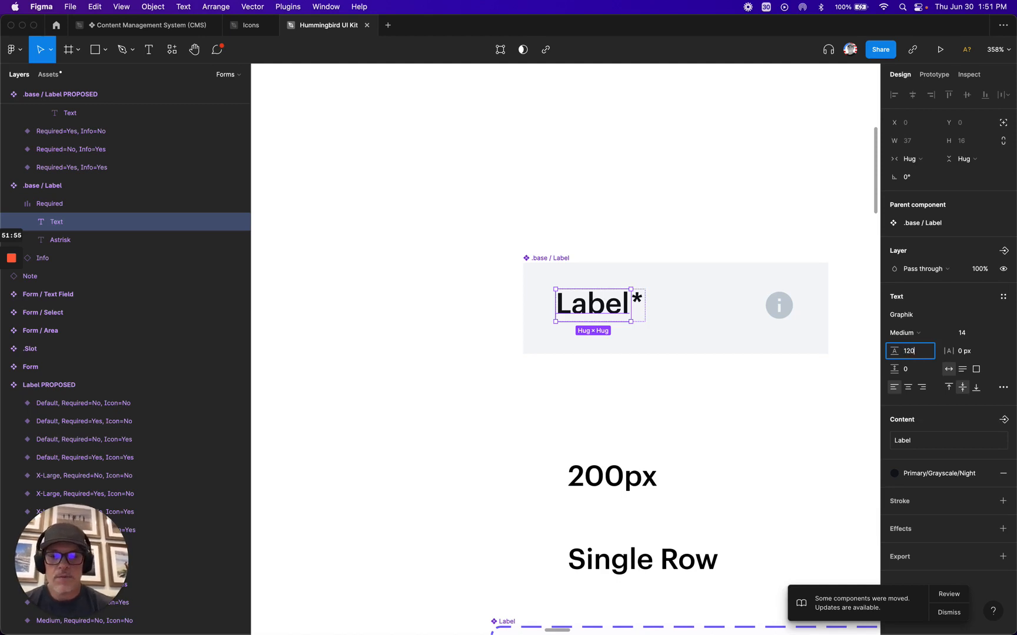
type("%")
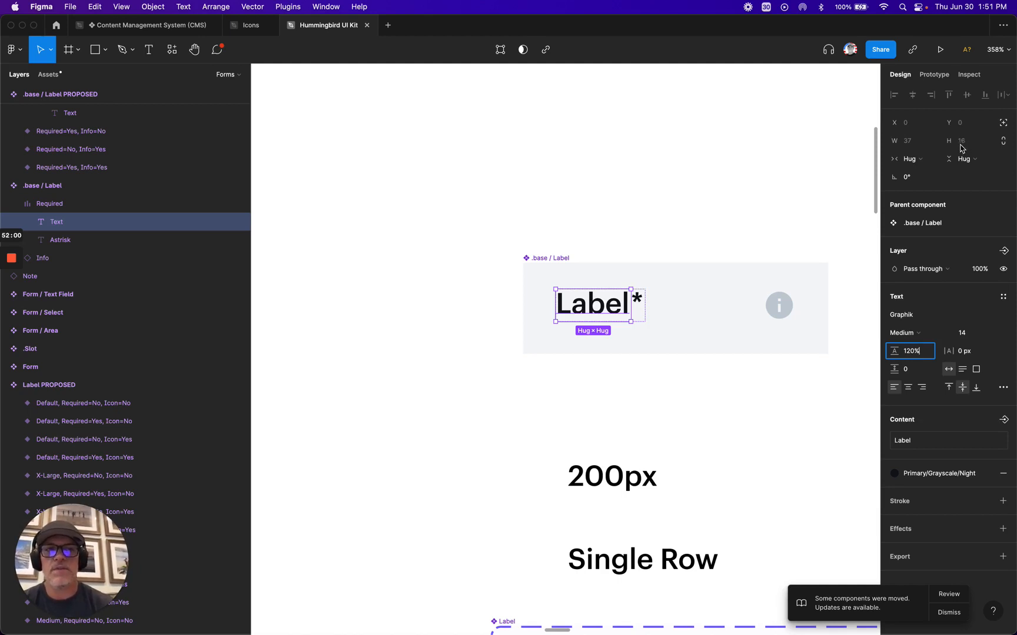
key("Return")
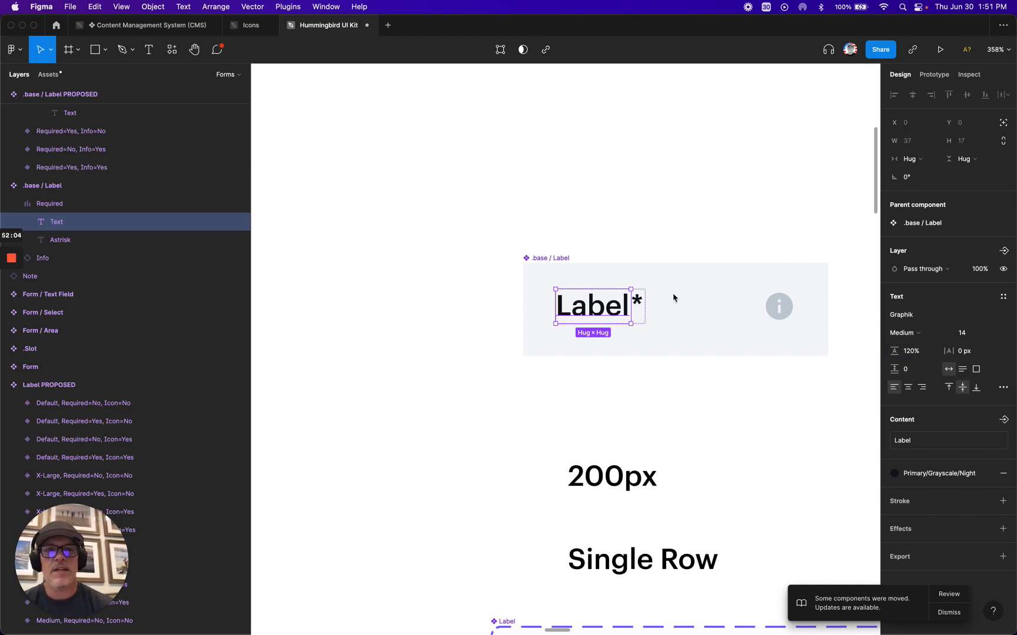
- Detach the text style from the asterisk in .base / Label and set its line height to 120%
left_click(641, 305)
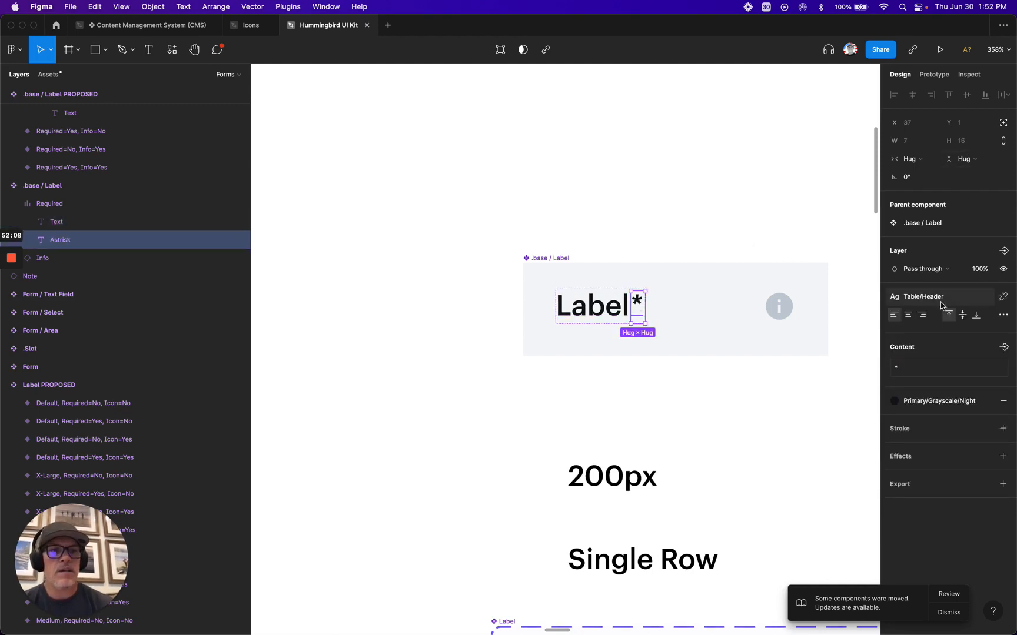
left_click(1003, 297)
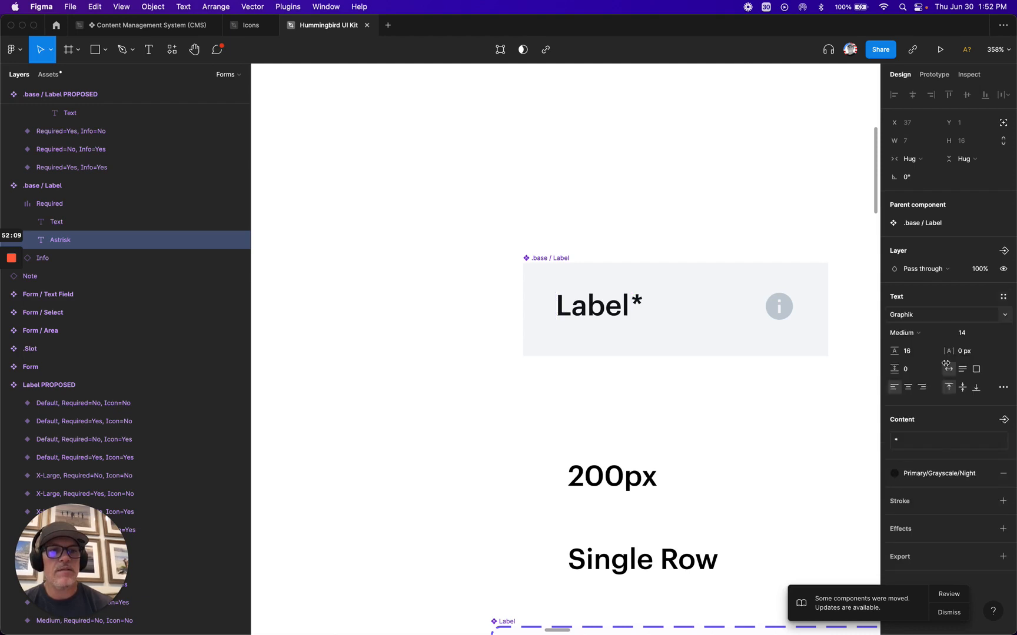
left_click(913, 354)
key("BackSpace")
key("BackSpace")
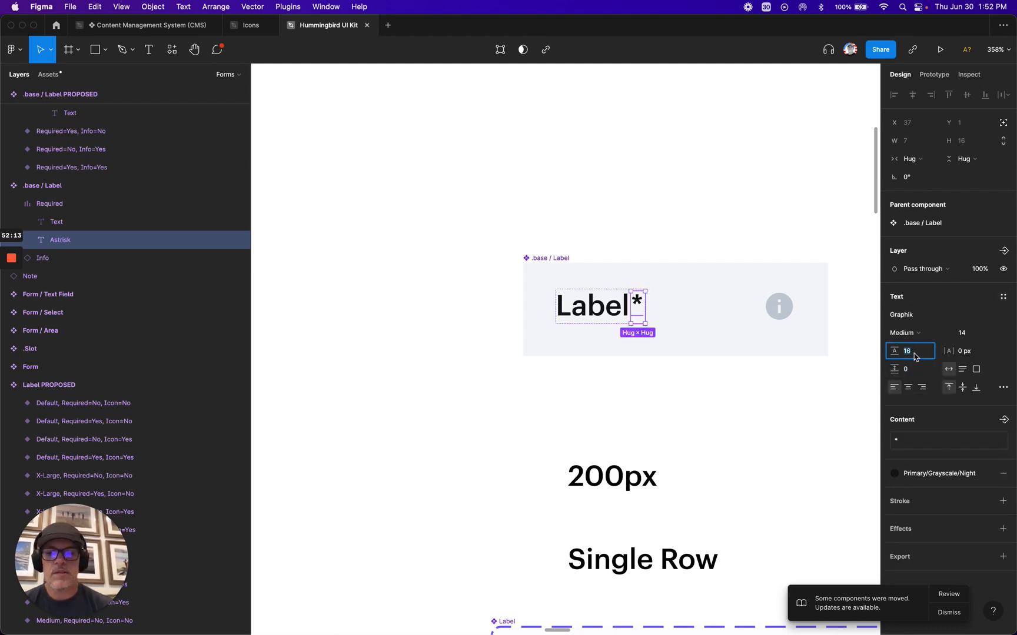
type("120%")
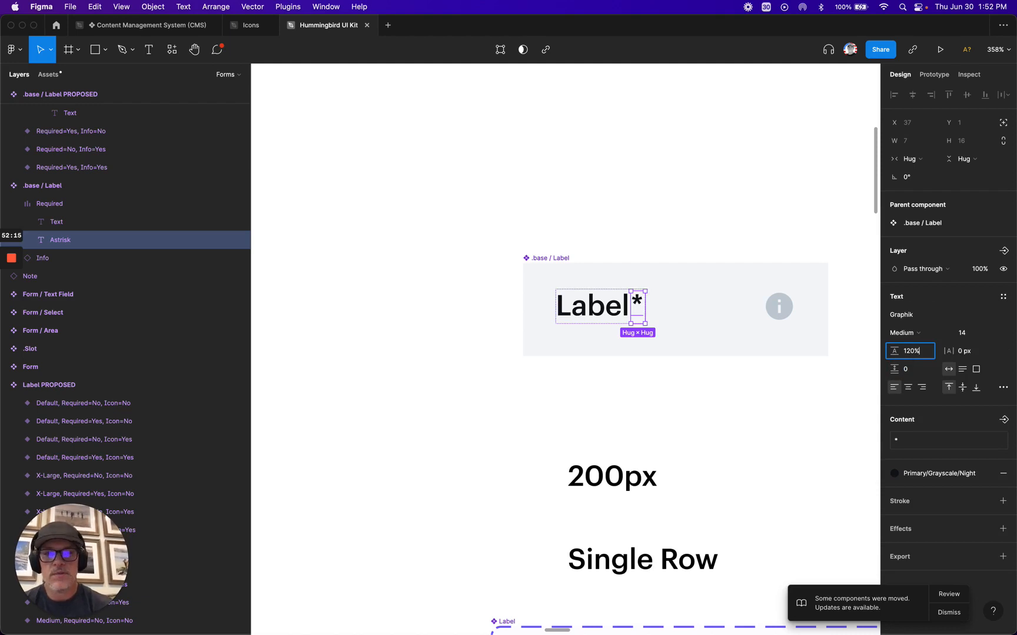
left_click(961, 299)
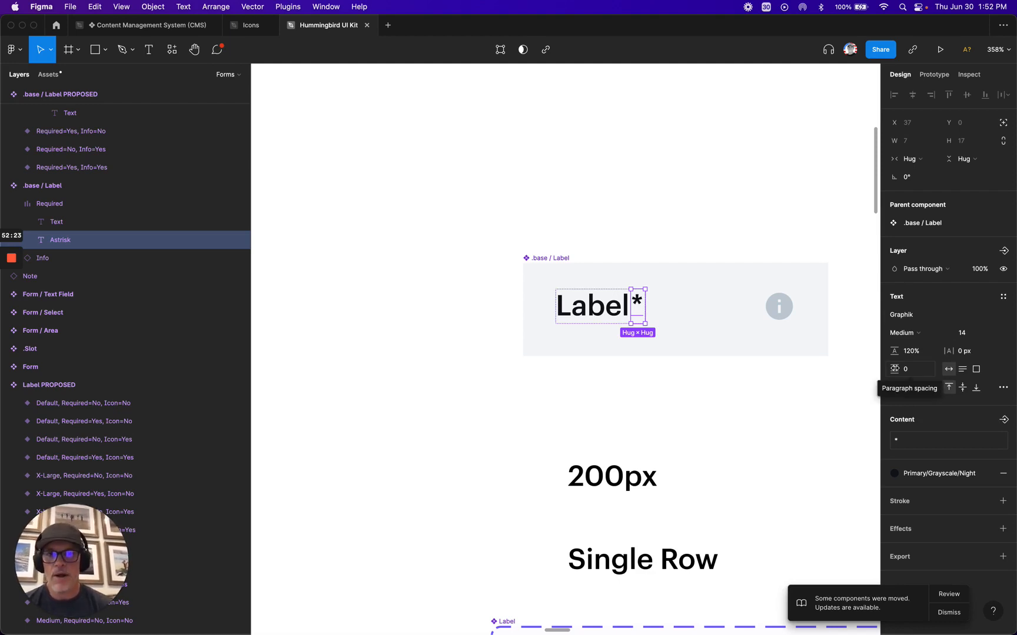
- Inspect the size, padding and alignment of the .base / Label frame along with its label text and info icon
left_click(533, 258)
left_click(511, 215)
scroll(511, 215, "right", 5)
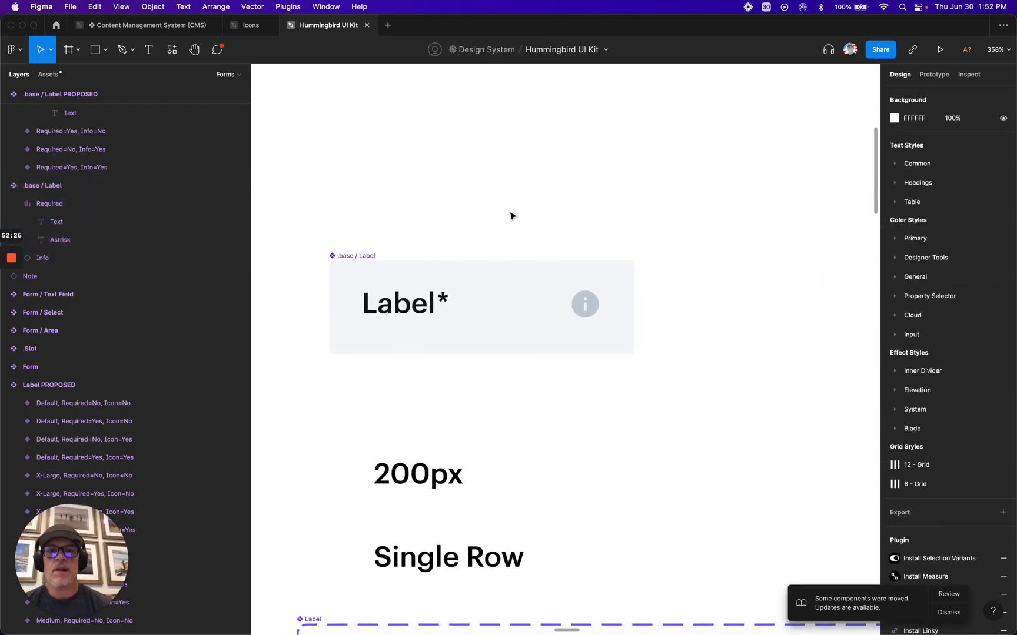
left_click(394, 307)
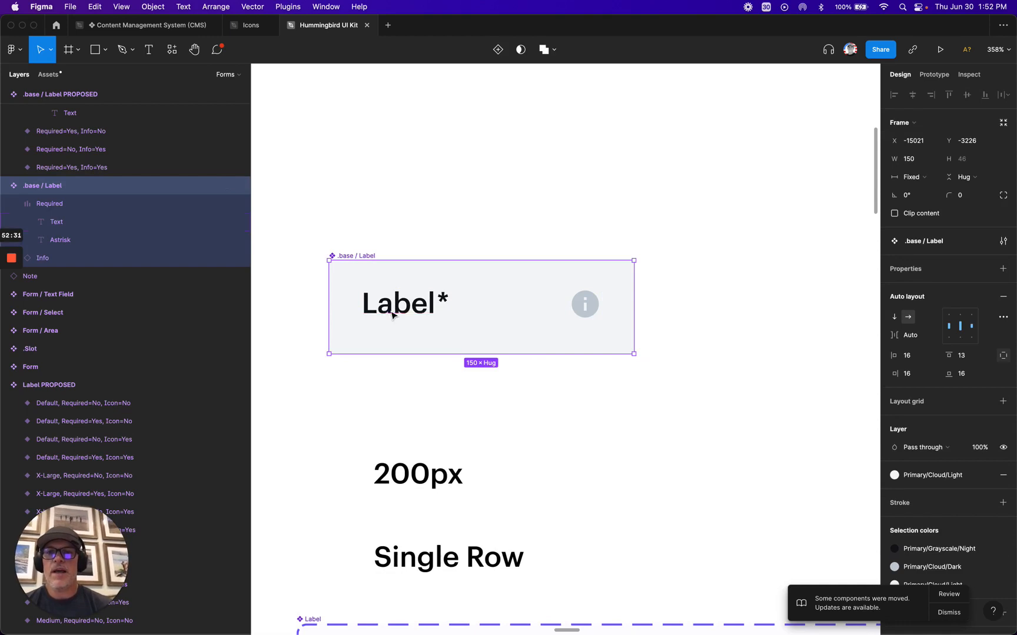
left_click(392, 315)
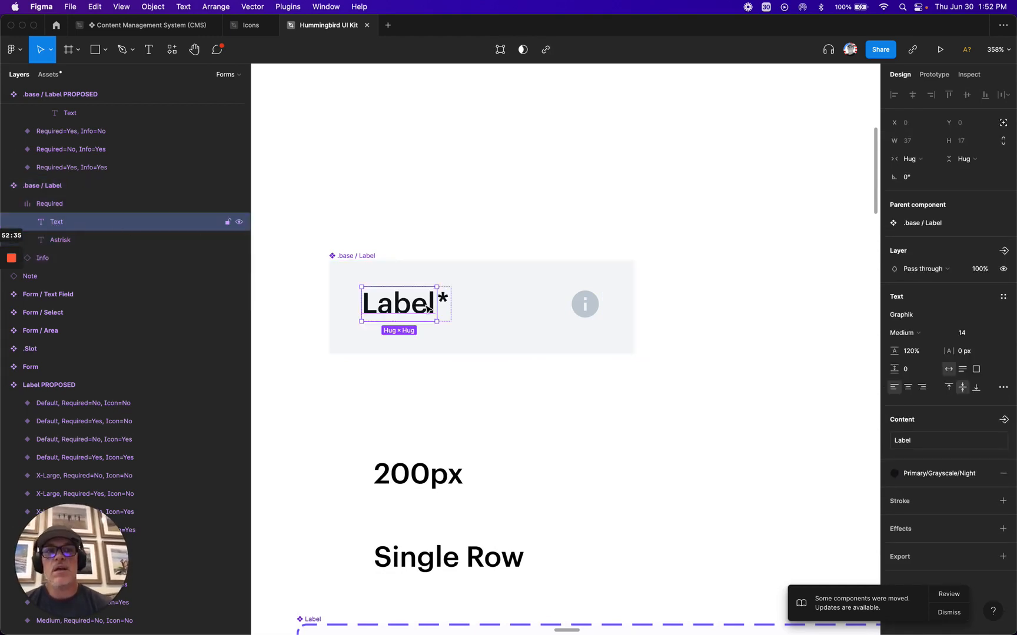
left_click(599, 297)
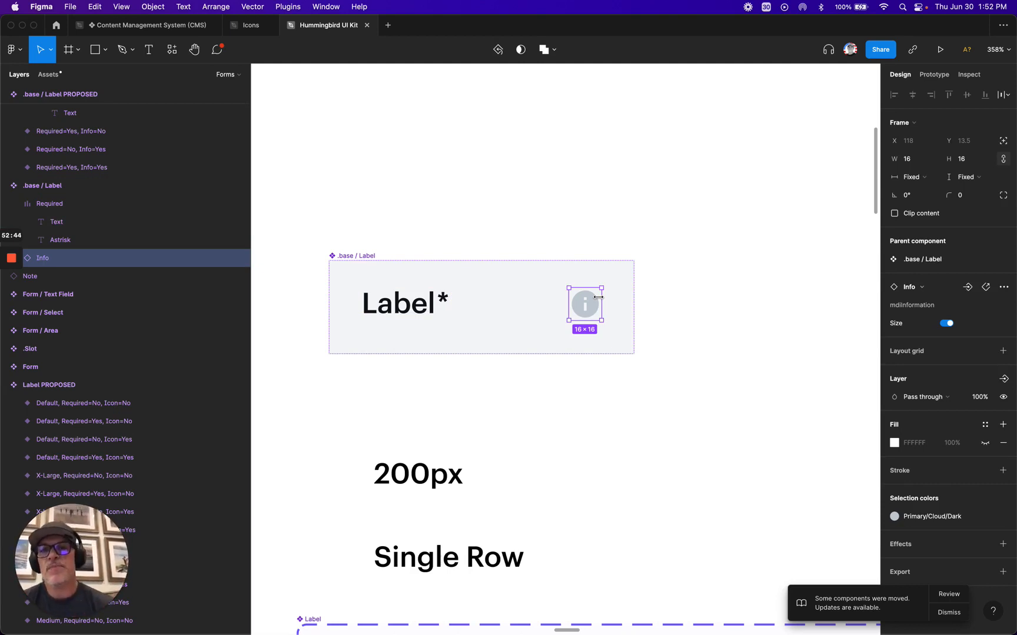
left_click(346, 253)
left_click(352, 257)
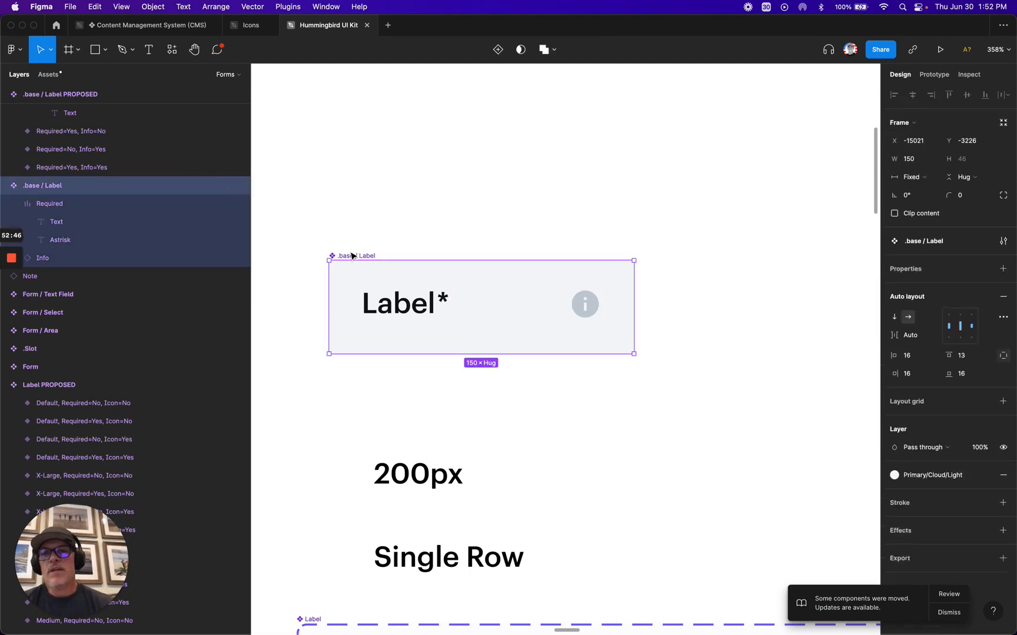
scroll(397, 284, "down", 10)
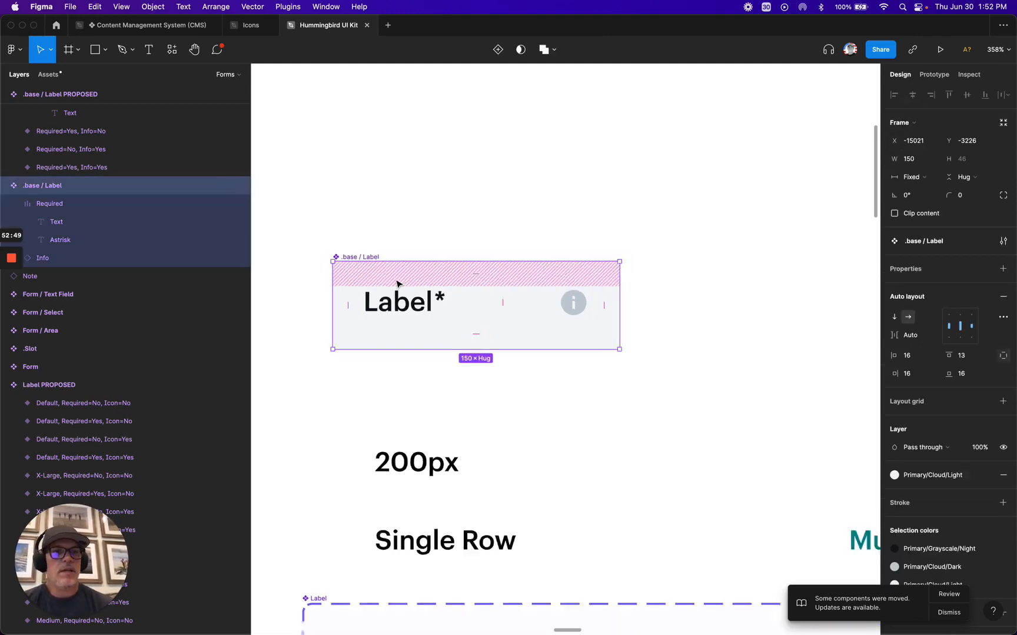
left_click(438, 269)
- Review the .base / Label PROPOSED and Label PROPOSED sets against the original label components
scroll(438, 269, "down", 5)
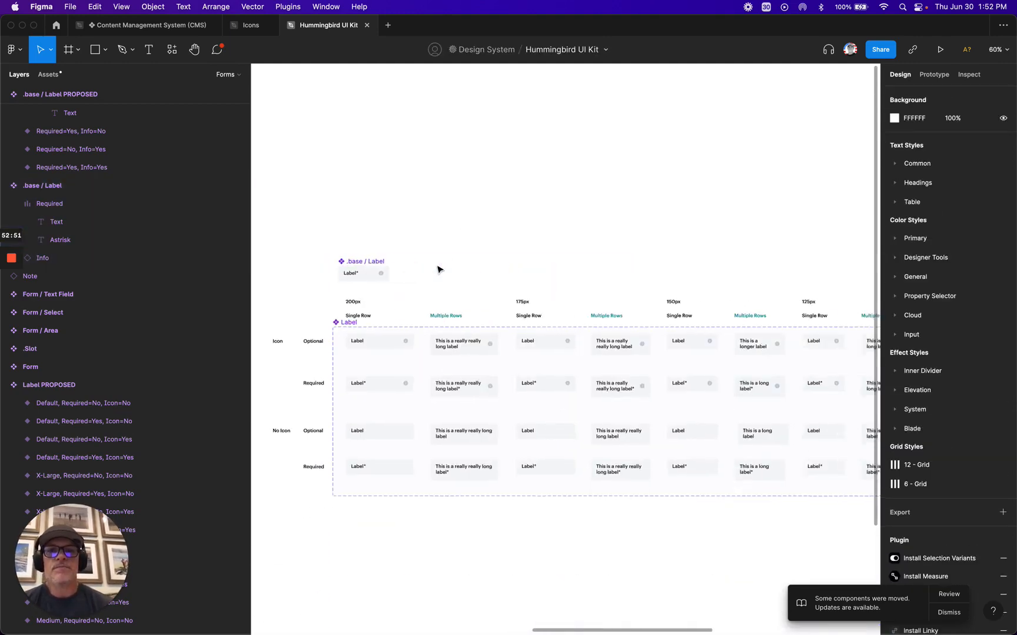
scroll(438, 269, "right", 10)
scroll(438, 269, "up", 2)
scroll(437, 269, "up", 1)
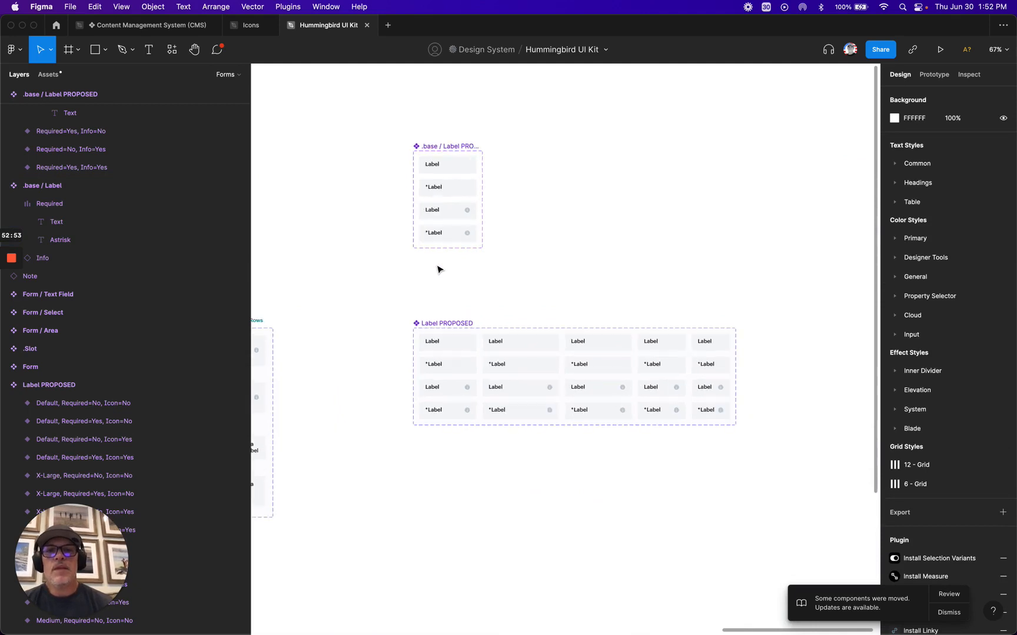
scroll(438, 269, "up", 1)
scroll(433, 283, "up", 5)
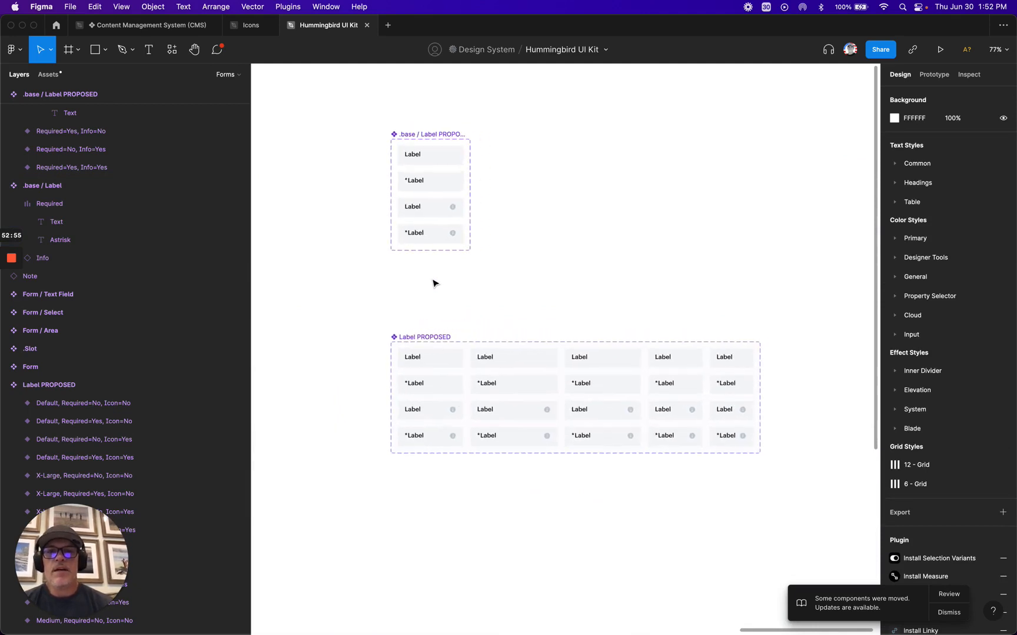
scroll(432, 284, "down", 5)
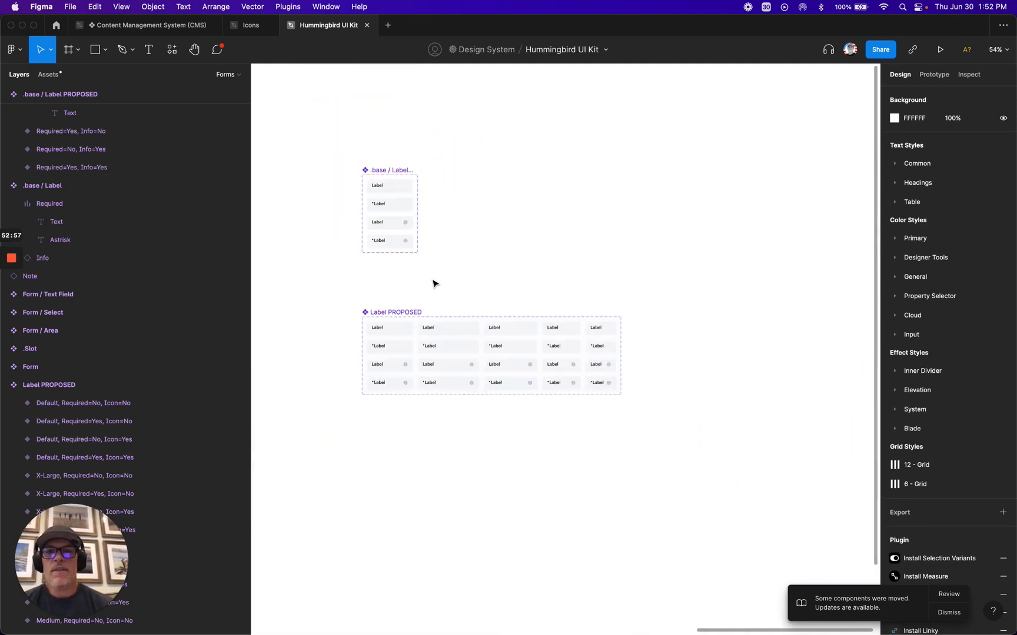
scroll(432, 283, "up", 2)
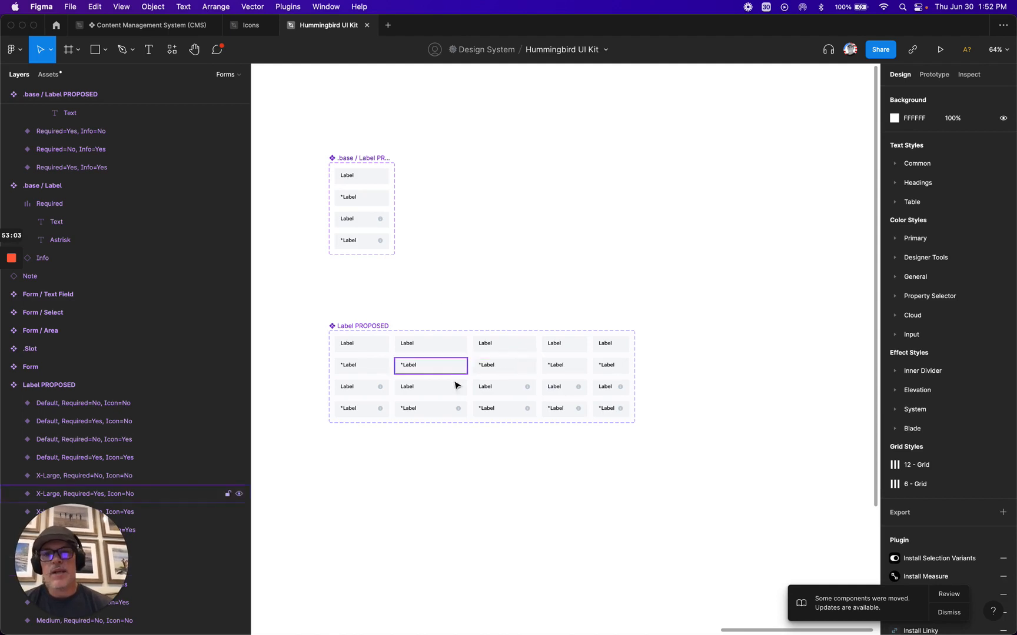
- Examine how labels are used in the Form / Text Field, Form / Select, Form / Area and Form main components
scroll(628, 471, "down", 5)
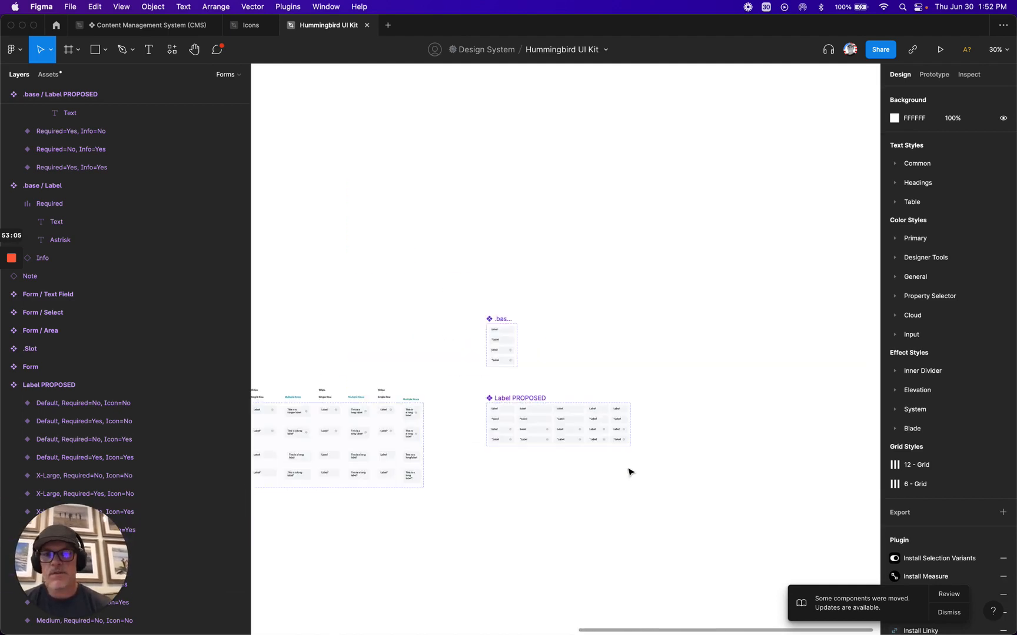
scroll(629, 472, "left", 10)
scroll(628, 472, "down", 5)
scroll(629, 472, "left", 4)
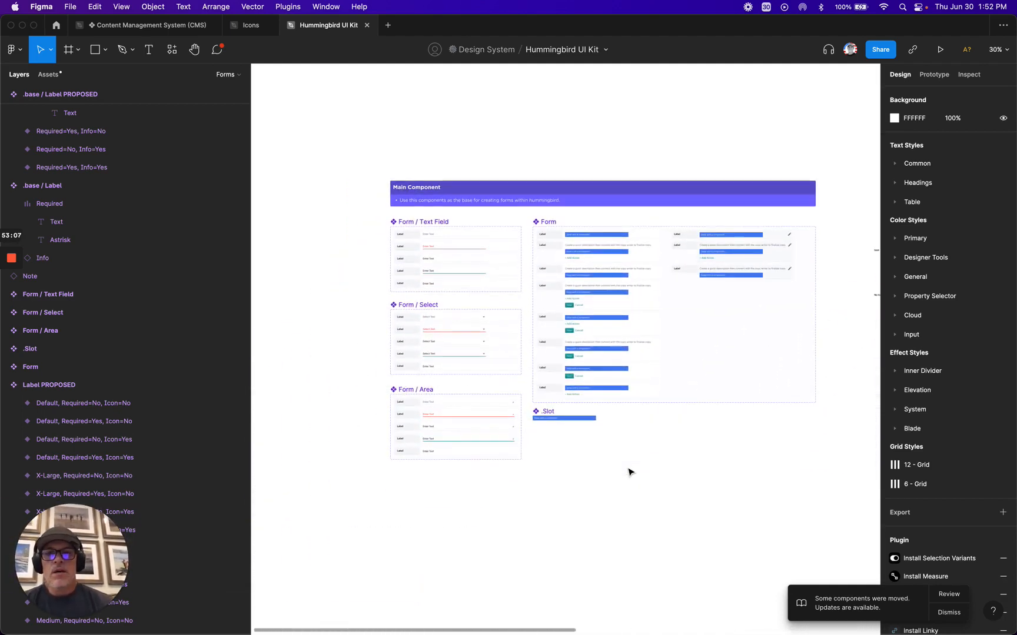
scroll(441, 269, "up", 1)
scroll(441, 269, "up", 5)
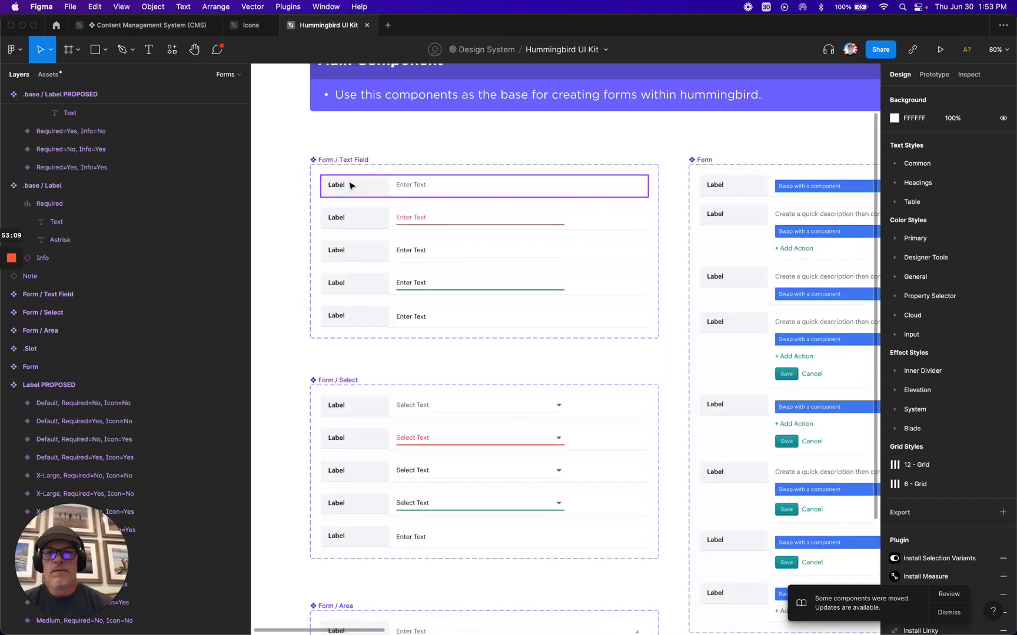
scroll(361, 194, "down", 5)
scroll(361, 194, "down", 2)
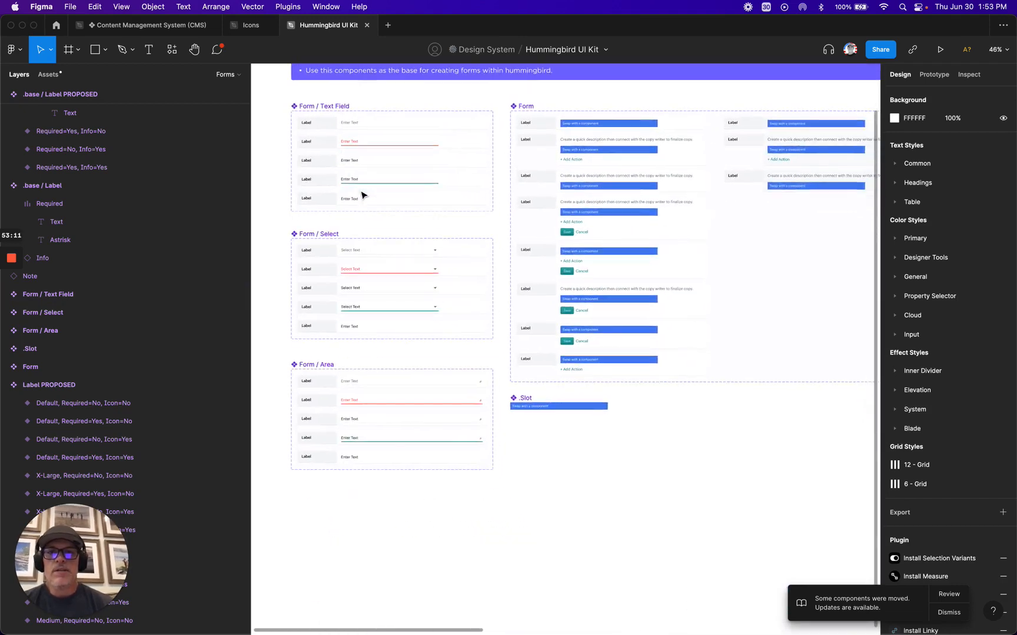
scroll(361, 195, "up", 2)
scroll(361, 195, "up", 2)
scroll(361, 194, "left", 1)
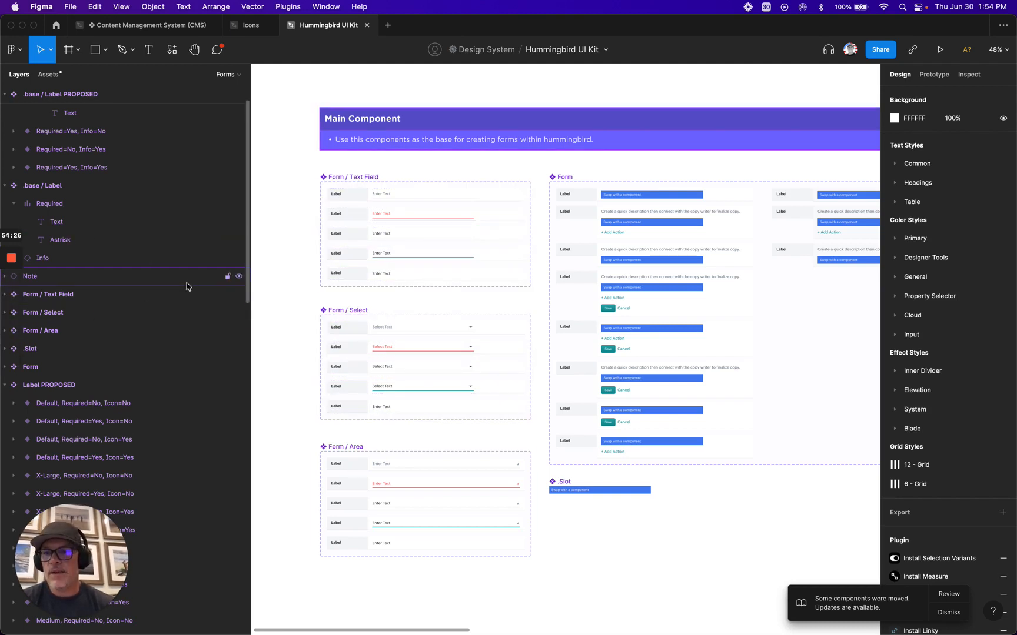
mouse_move(71, 623)
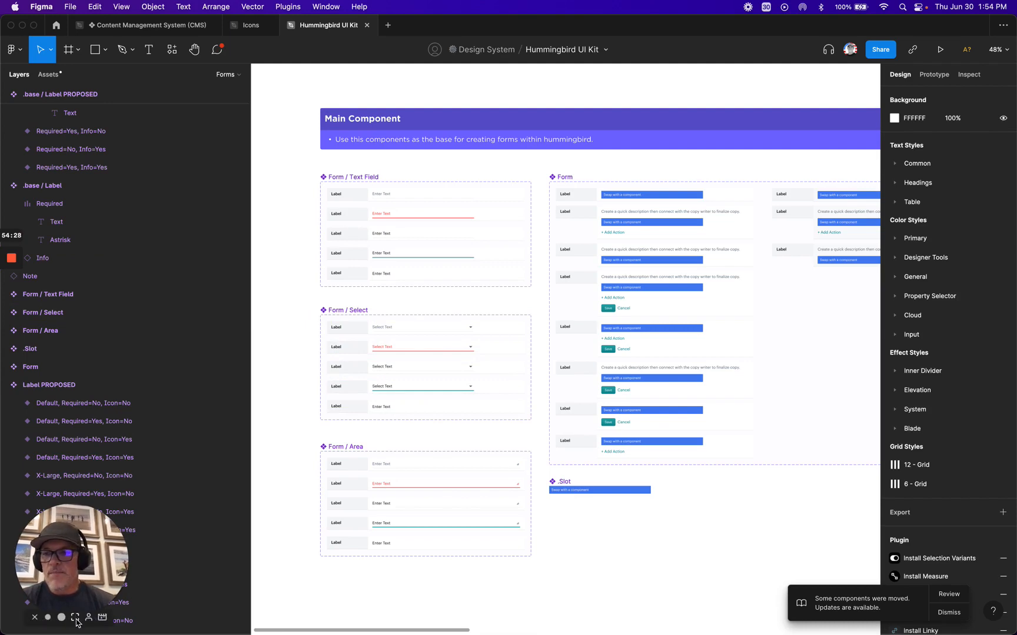
left_click(75, 619)
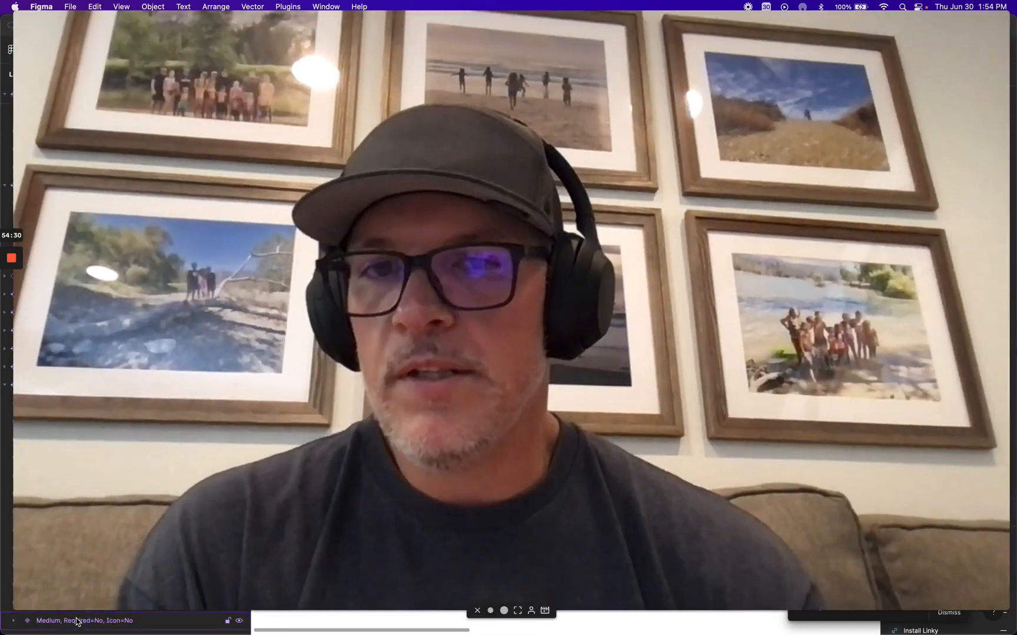